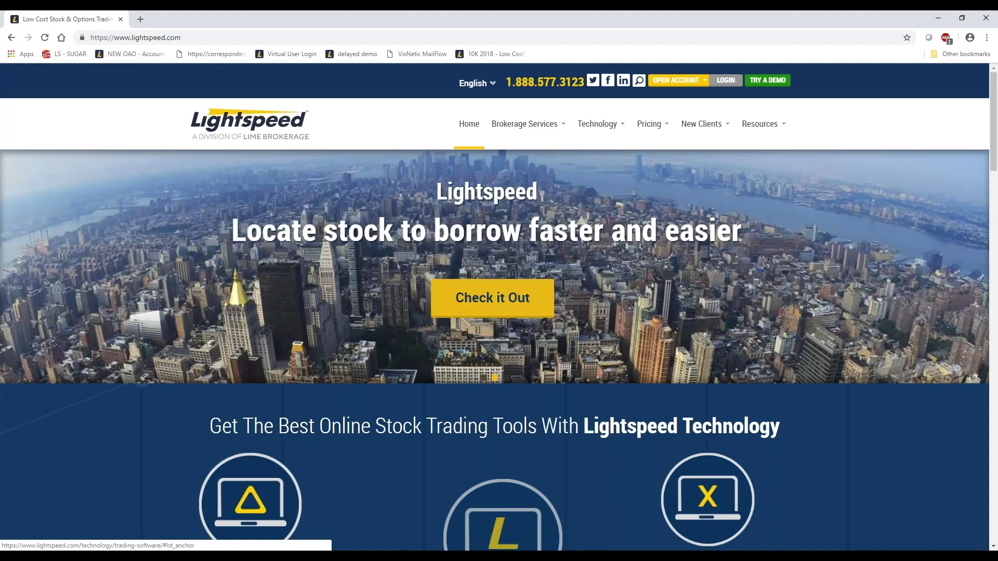
Review the active trader commission rates for stocks and ETFs per share and per trade, options per contract, and futures per contract
mouse_move(661, 131)
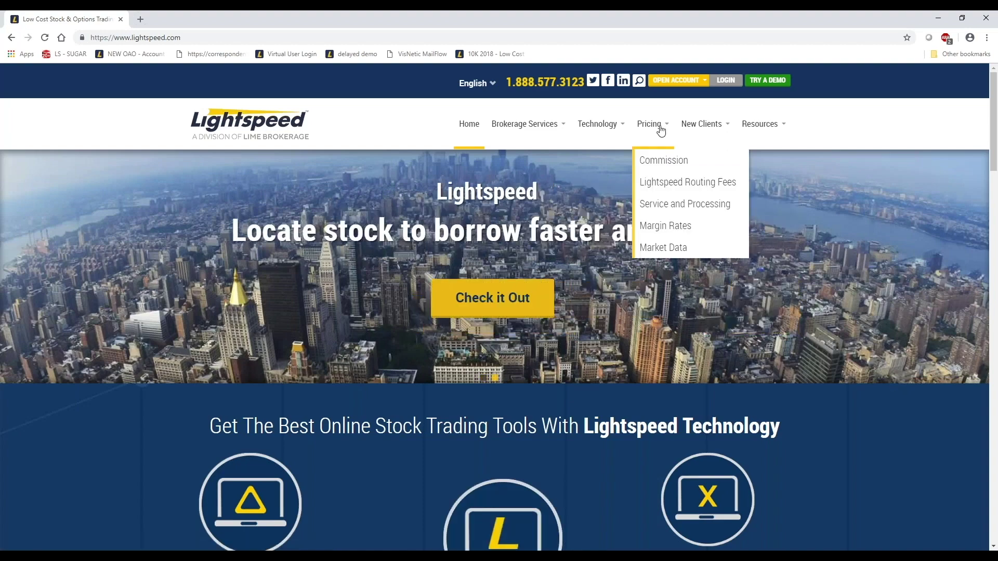
click(663, 162)
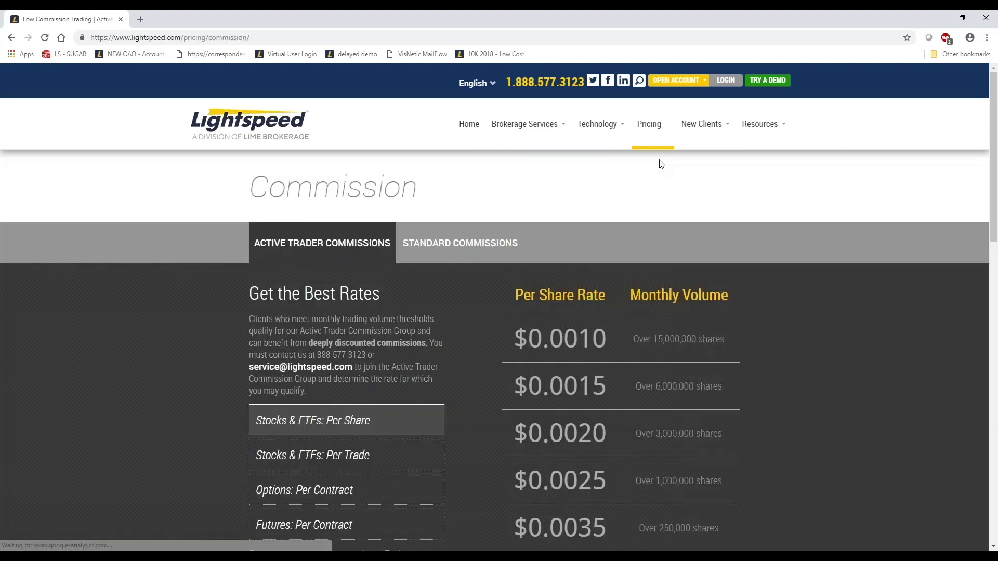
mouse_move(656, 129)
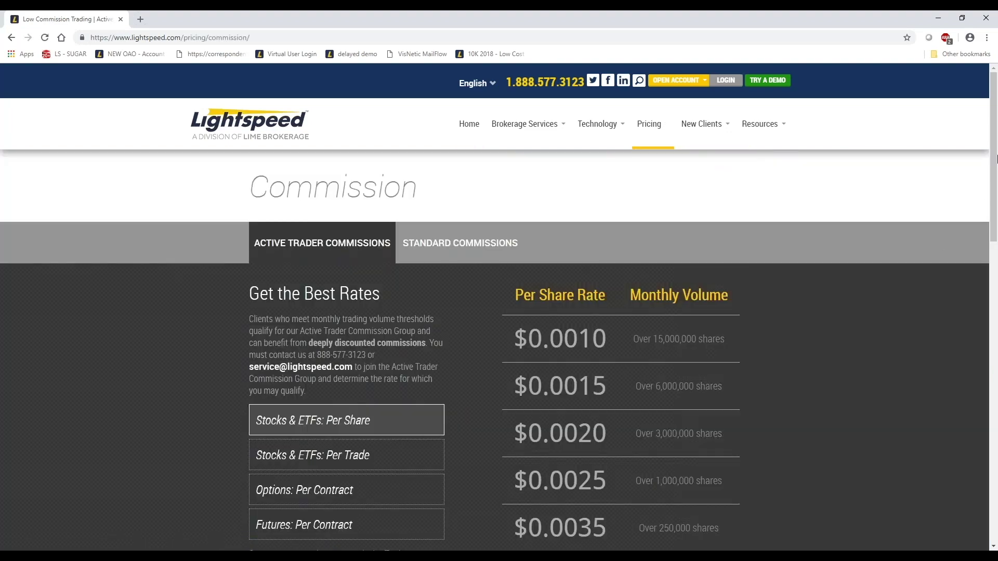
scroll(991, 161, down, 2)
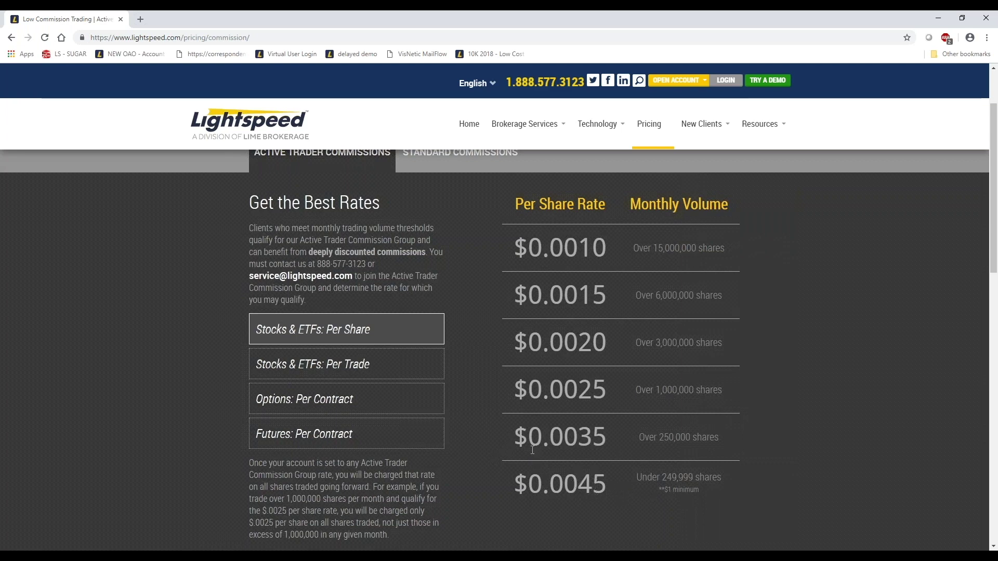
click(336, 363)
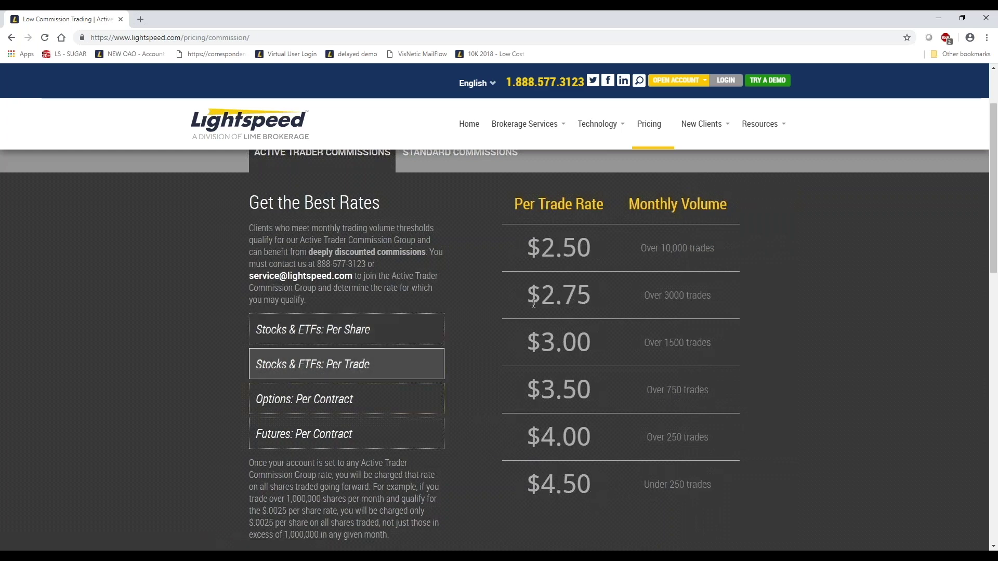
click(346, 401)
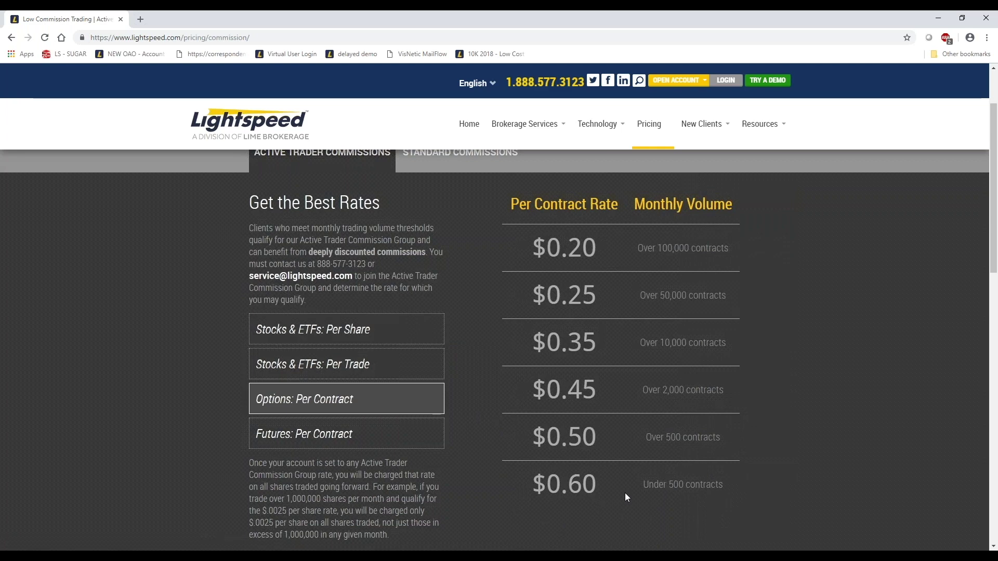
click(332, 435)
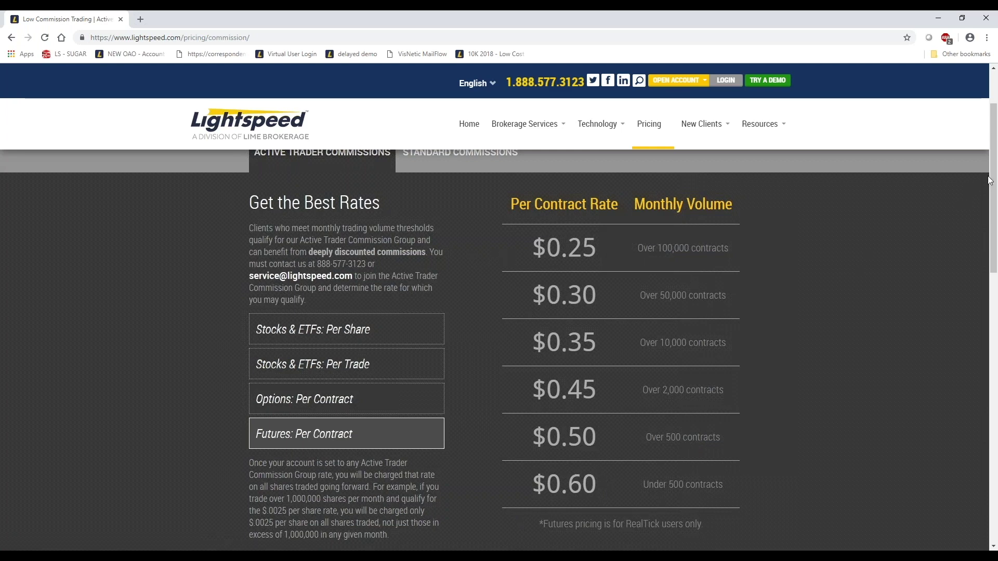
drag(993, 177, 991, 137)
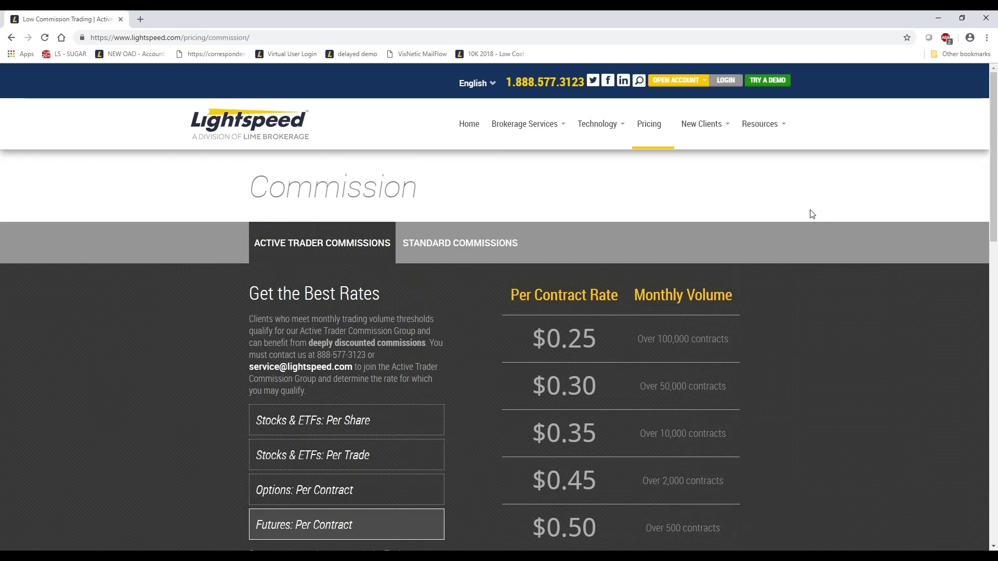
Open the Platform Comparison page and examine the feature and fee table for all five trading platforms
mouse_move(603, 127)
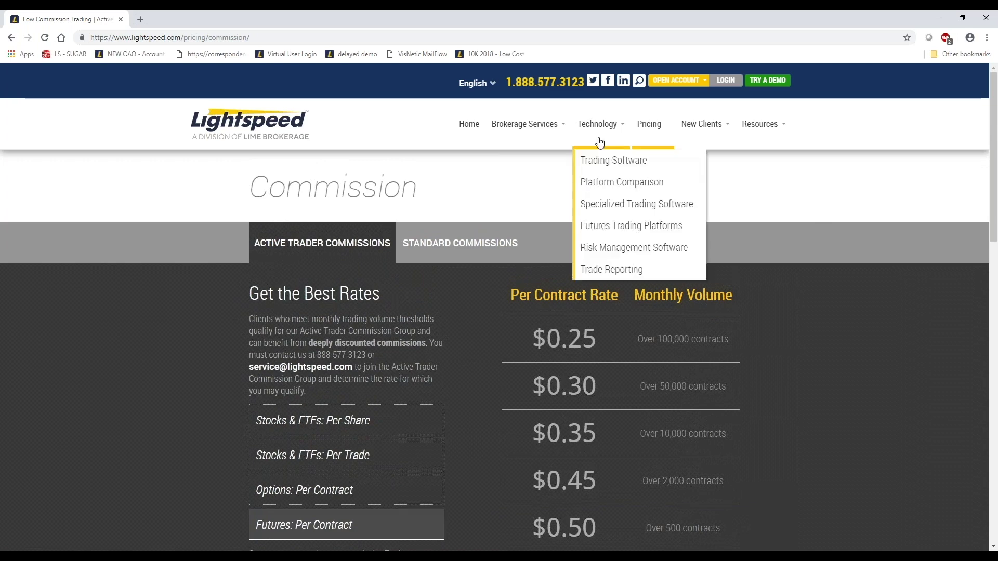
click(619, 183)
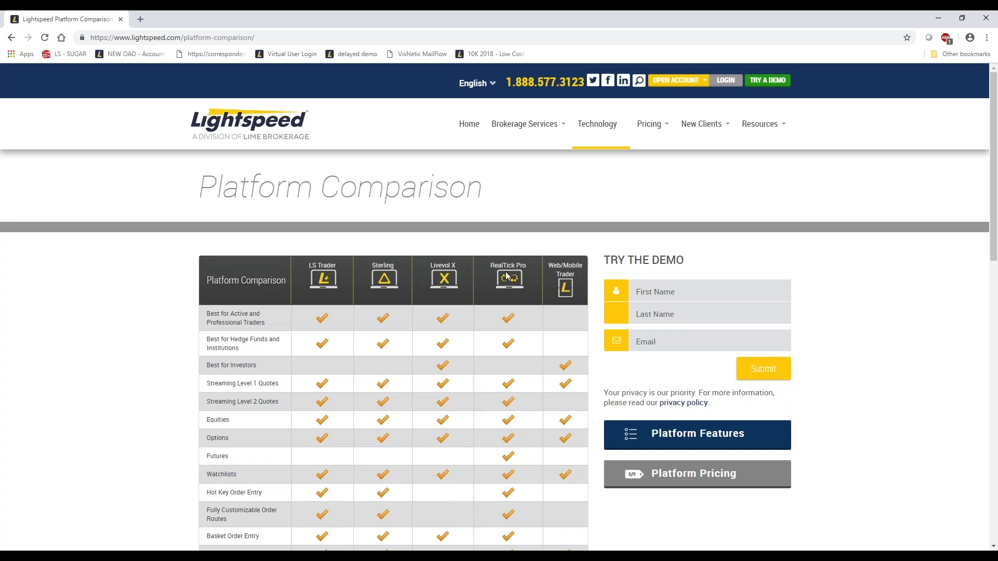
drag(990, 110, 974, 134)
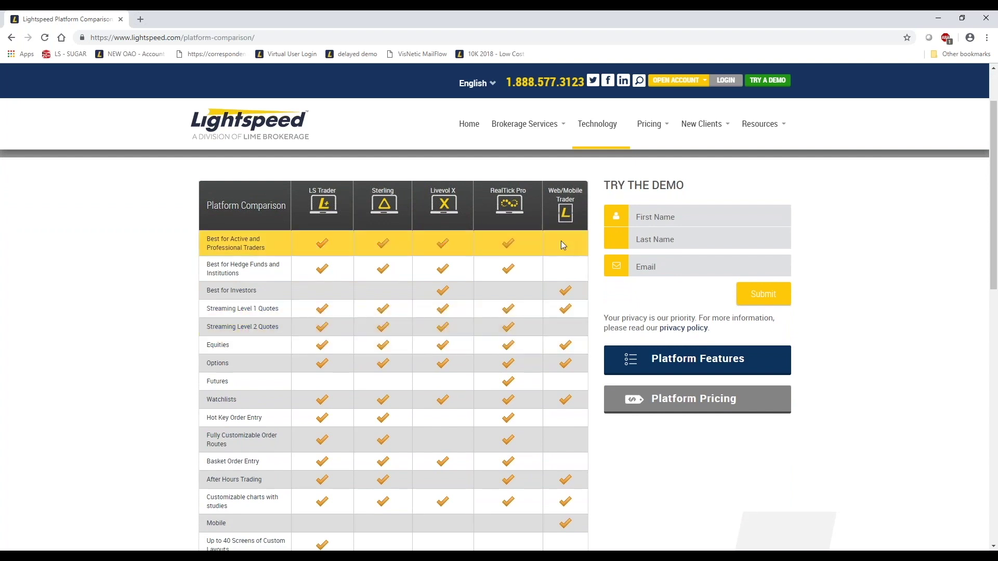
mouse_move(993, 168)
mouse_down()
mouse_move(992, 184)
mouse_move(993, 176)
mouse_up()
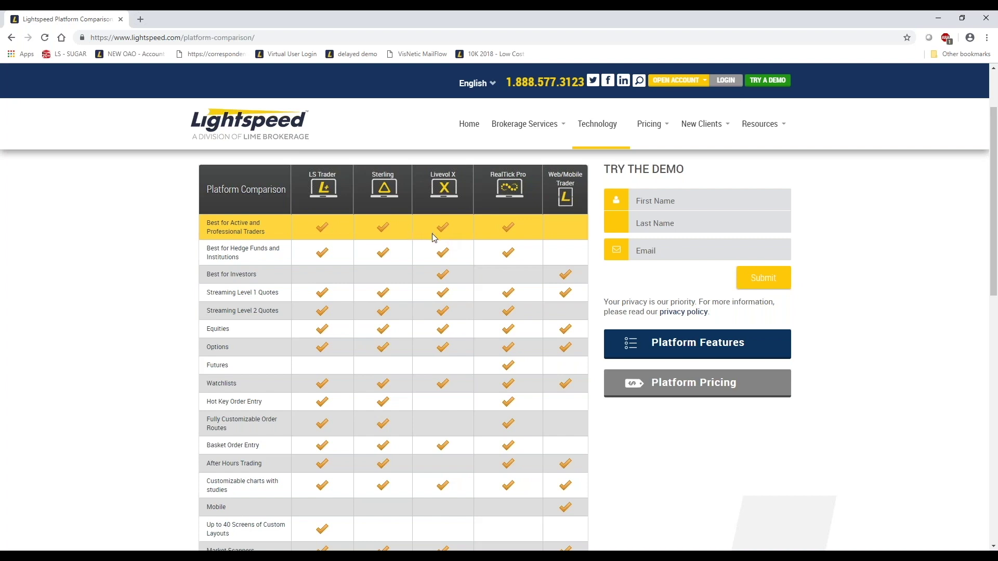
drag(993, 154, 956, 309)
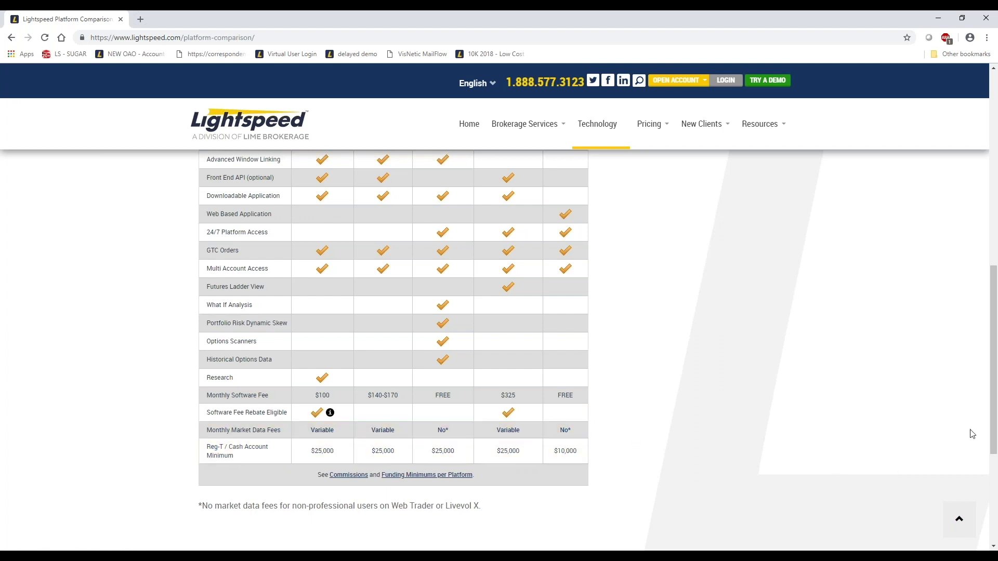
drag(992, 421, 993, 229)
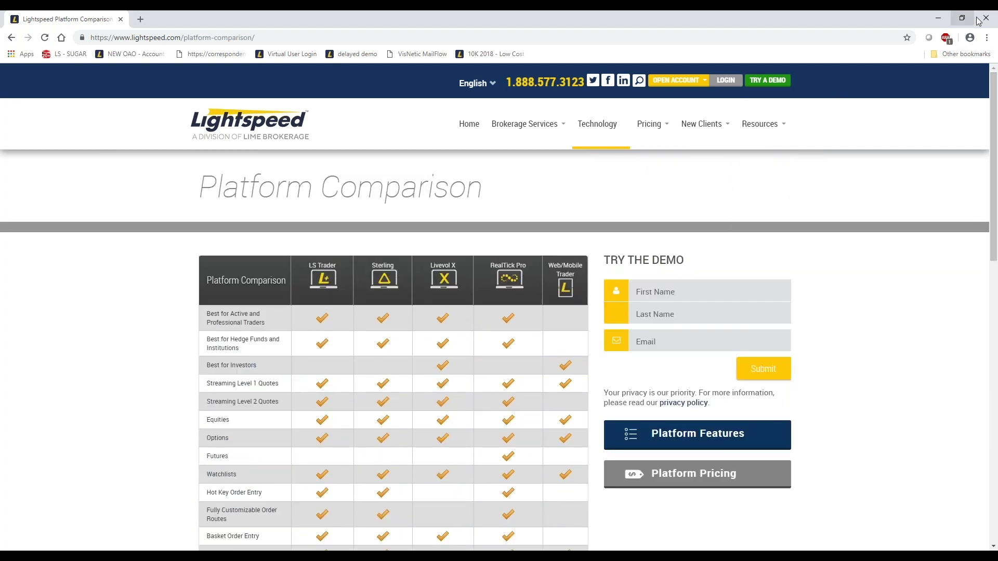
Switch to RealTick and review the account details, open orders and open P&L views for the demo account
click(938, 18)
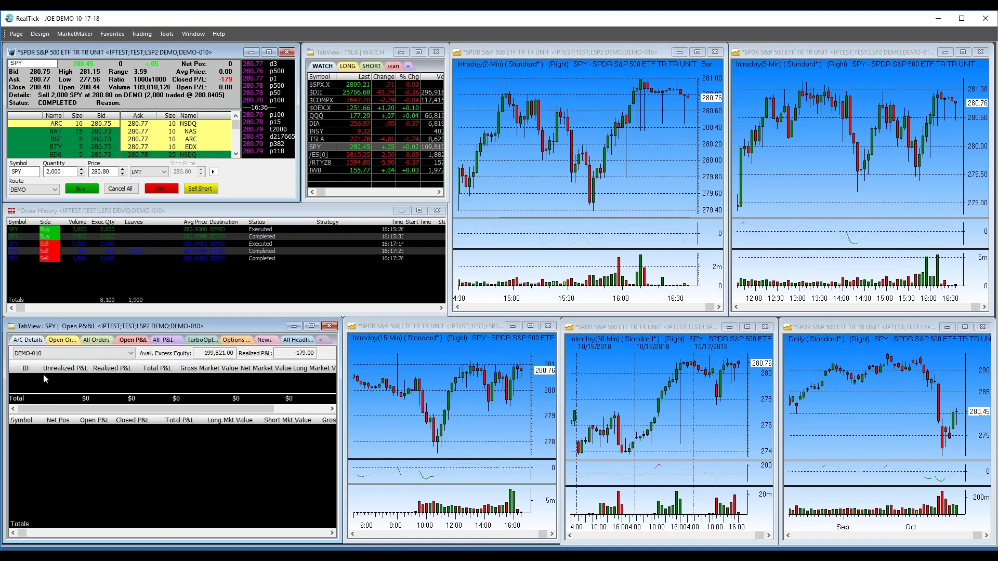
click(30, 340)
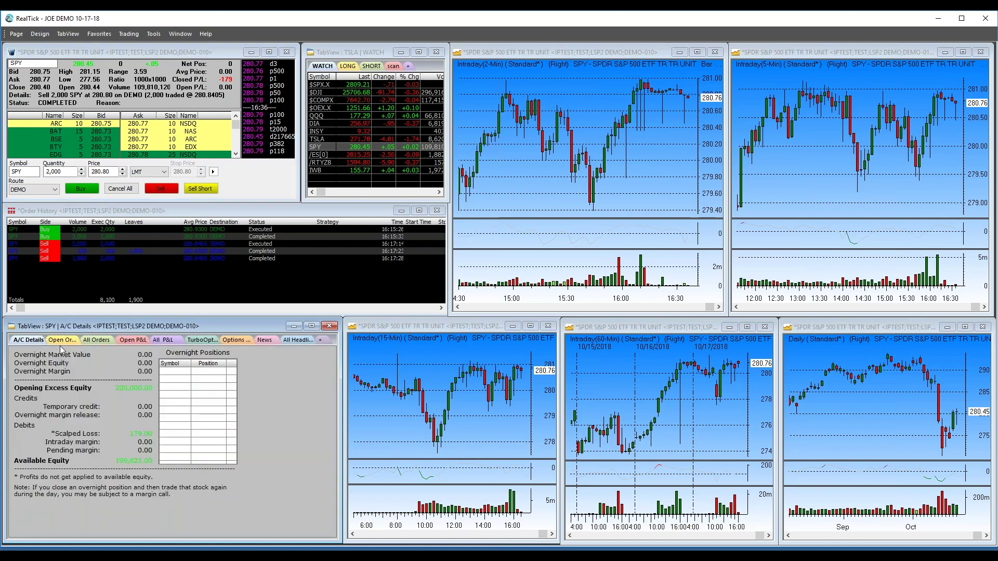
click(110, 340)
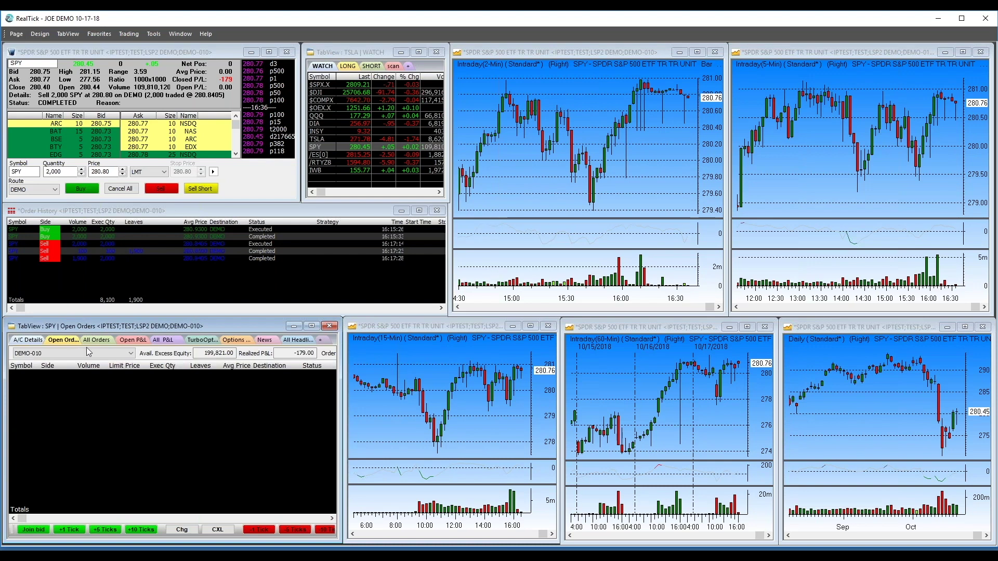
click(134, 341)
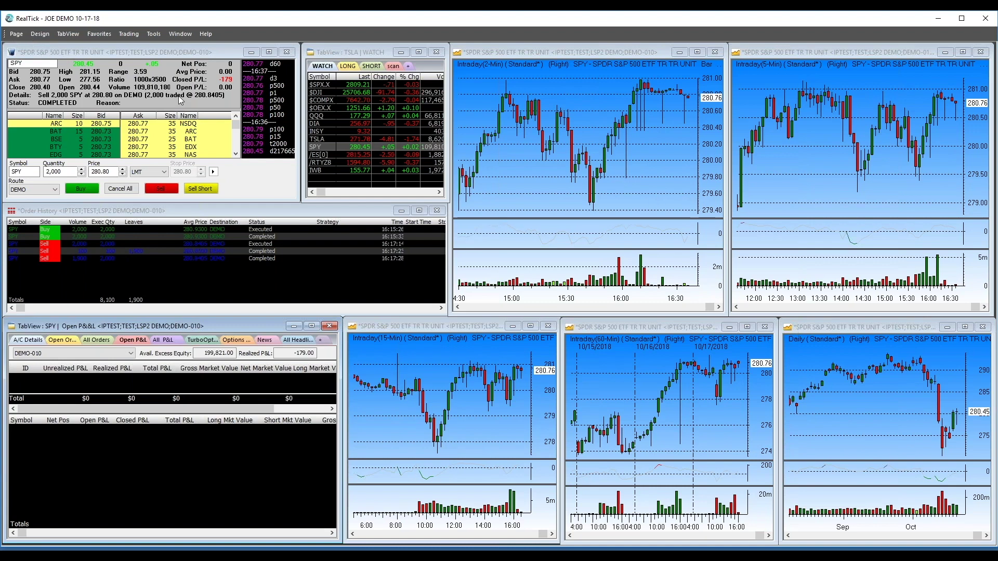
Start a new blank page and load the Futures Default.pag layout to view it
click(15, 35)
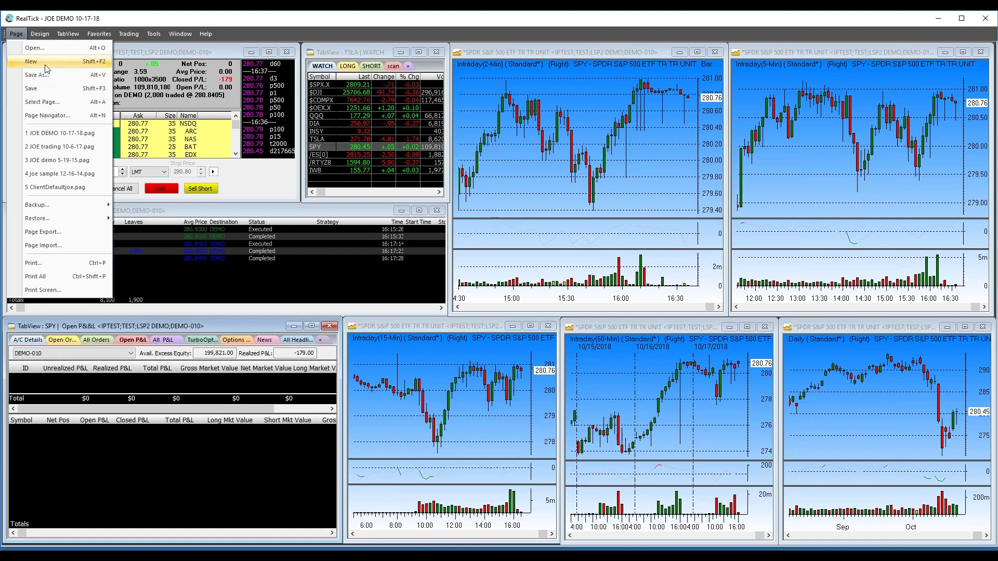
click(45, 61)
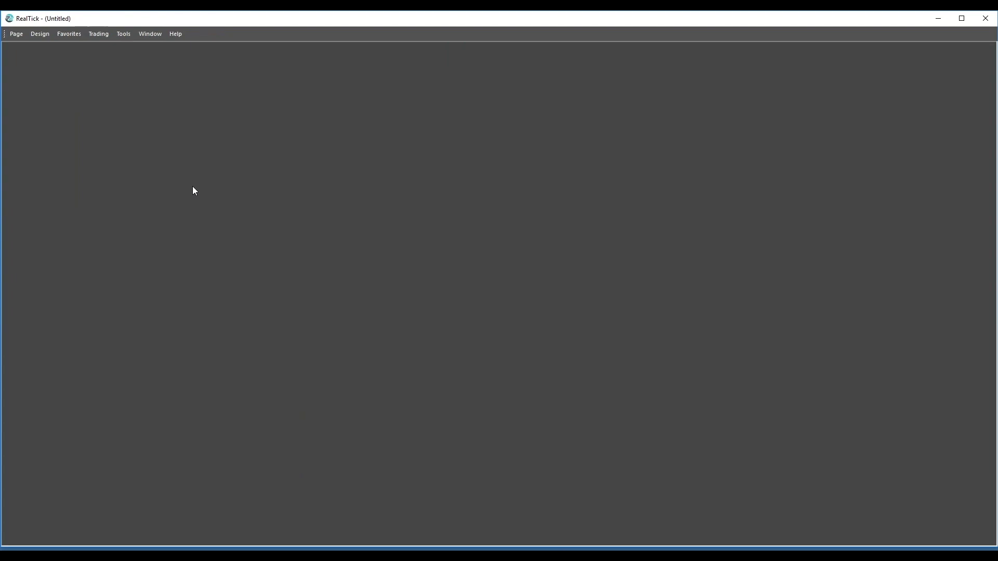
click(20, 35)
click(21, 60)
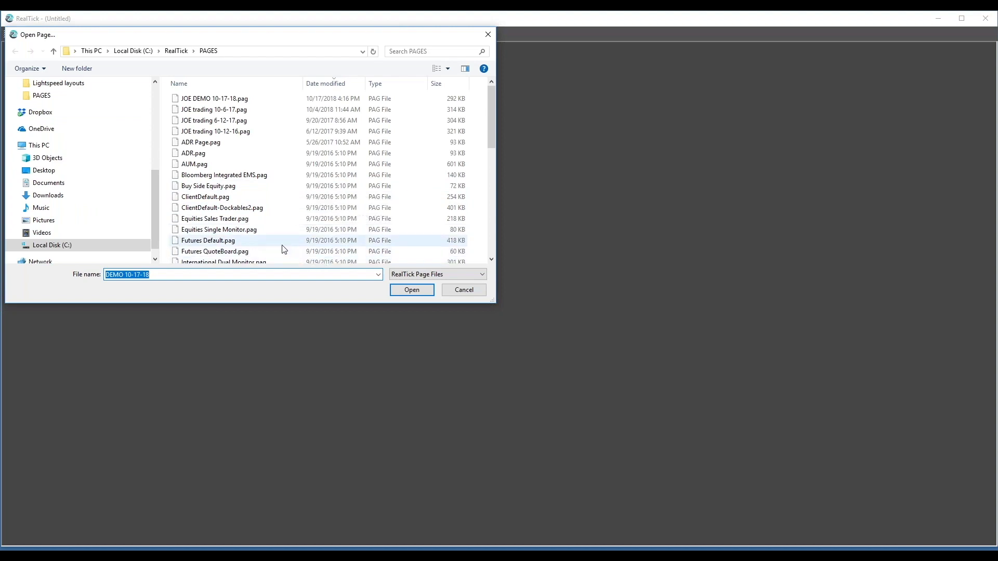
click(252, 240)
click(415, 290)
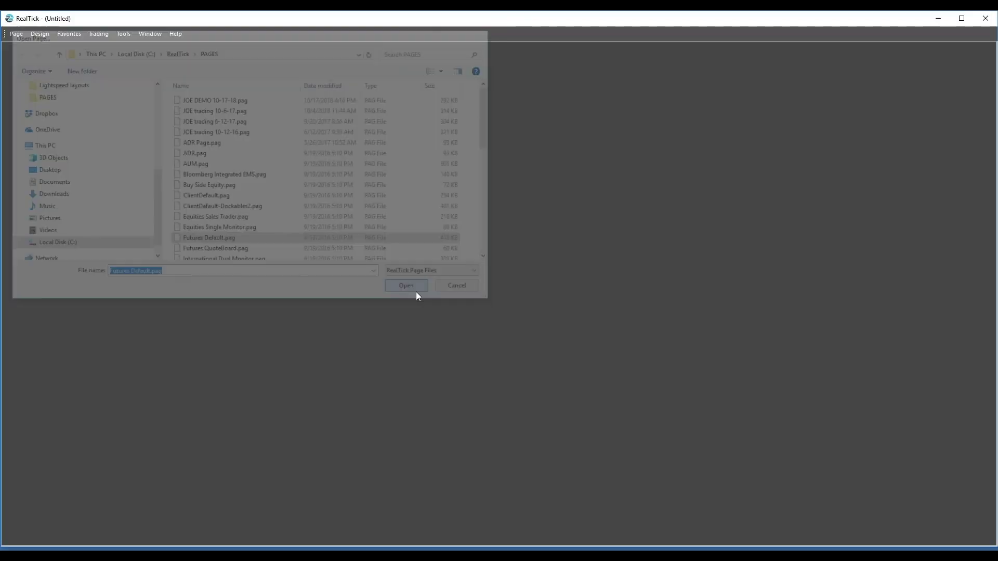
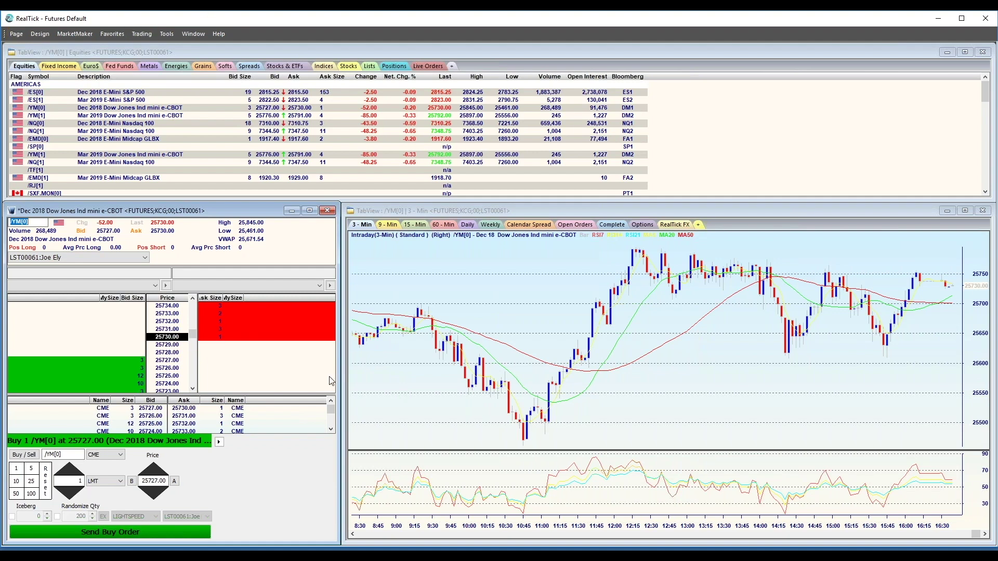
Reopen the saved demo trading page dated 10-17-18 in place of the futures layout
click(17, 35)
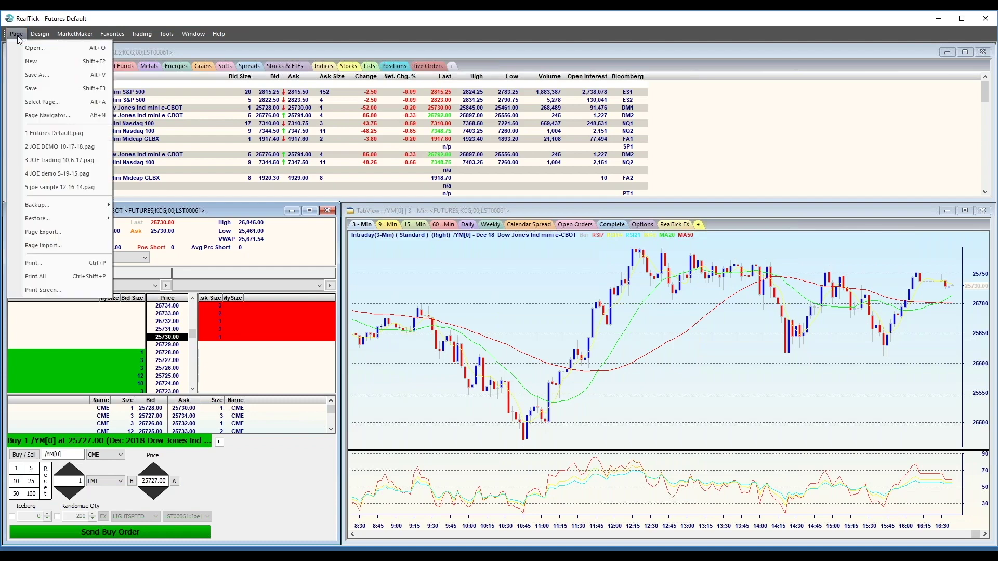
click(25, 50)
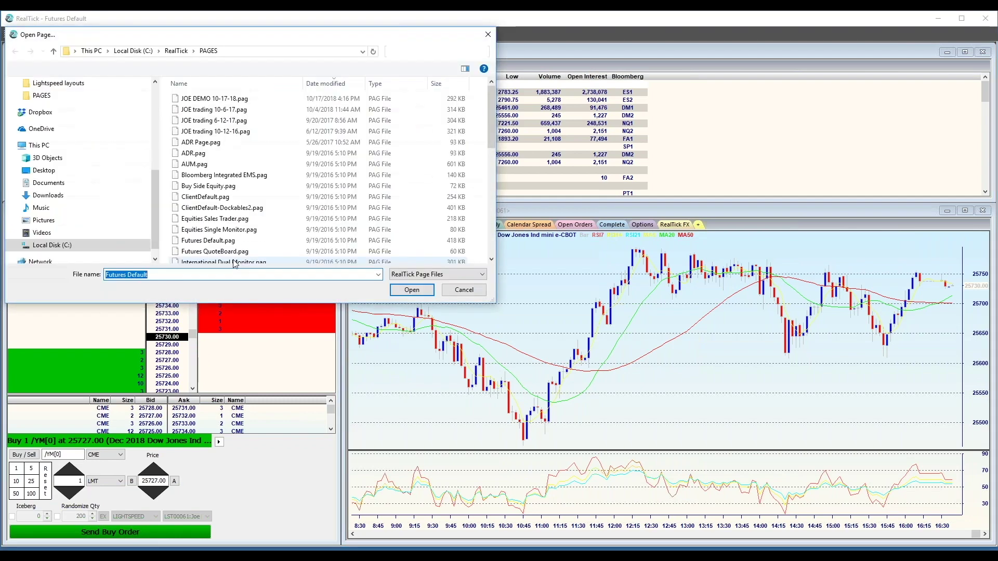
click(217, 100)
double_click(217, 99)
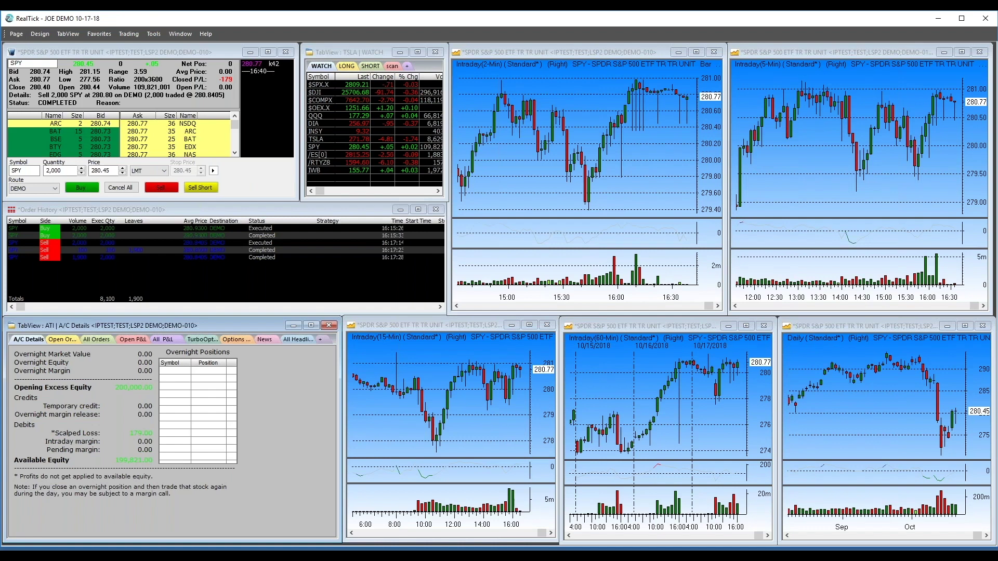
click(47, 35)
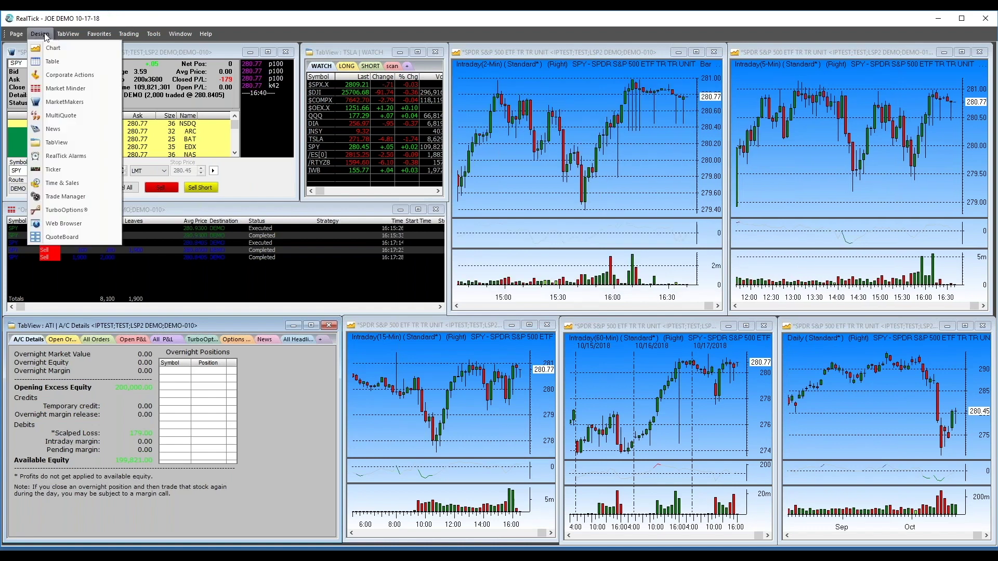
click(51, 171)
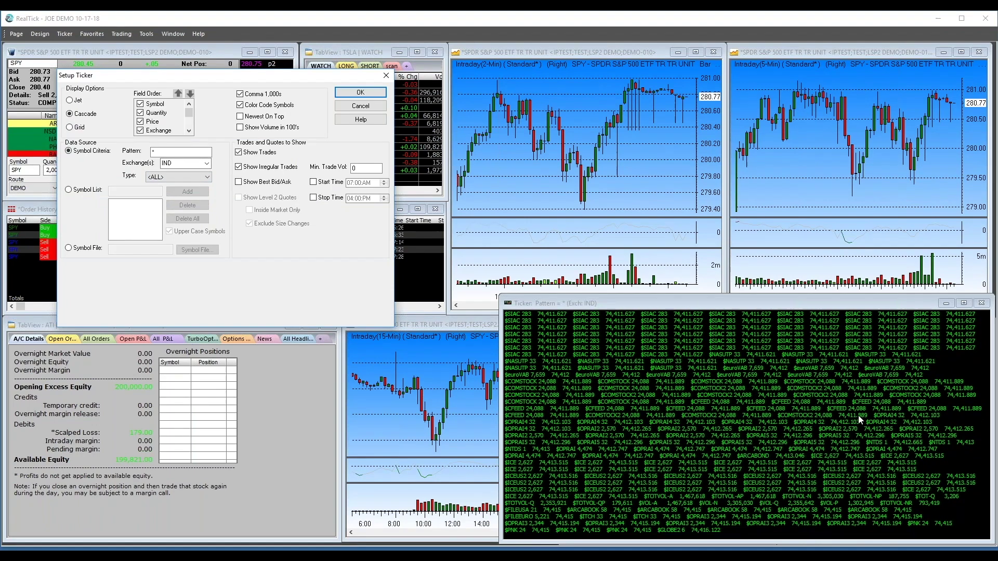
click(360, 106)
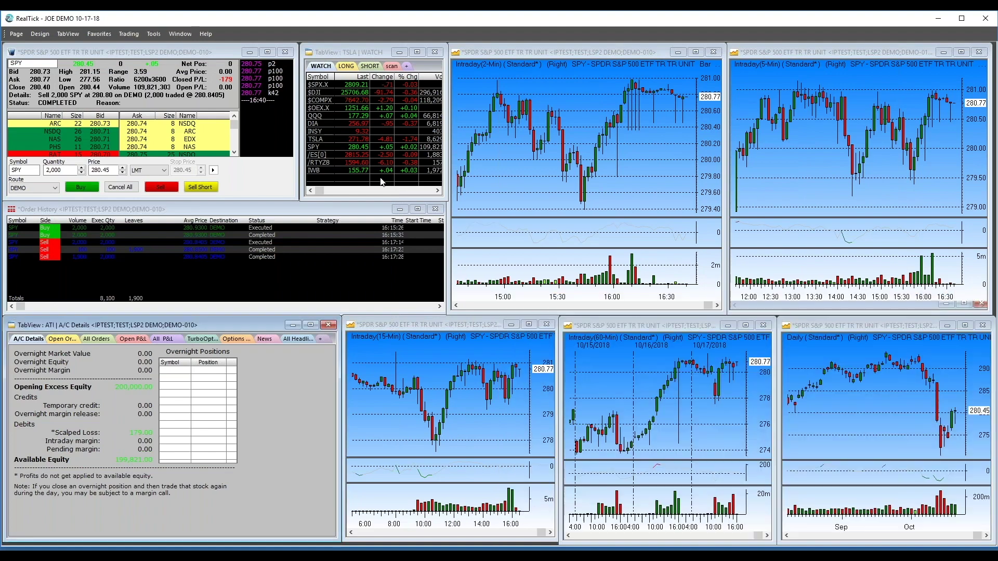
Add a TurboOptions window for SPY, move it over the middle of the layout, and filter its chain to the Oct 26w expiration
click(40, 33)
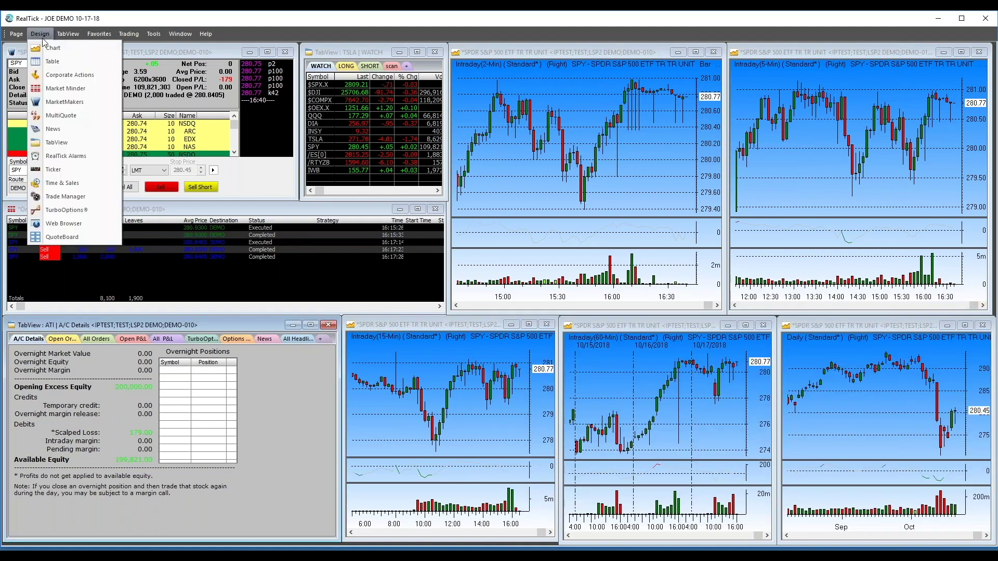
click(68, 211)
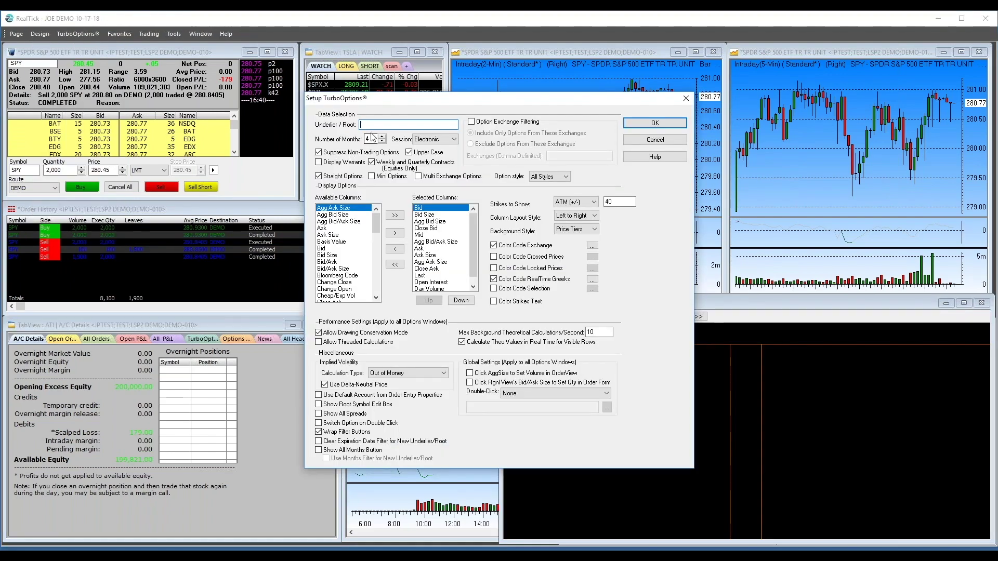
text(SP)
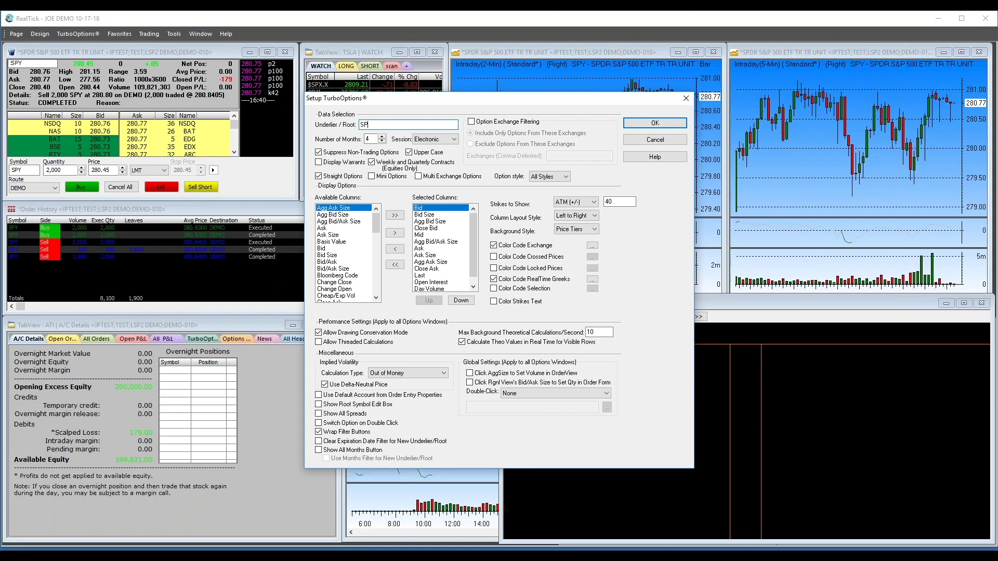
text(Y)
key(Return)
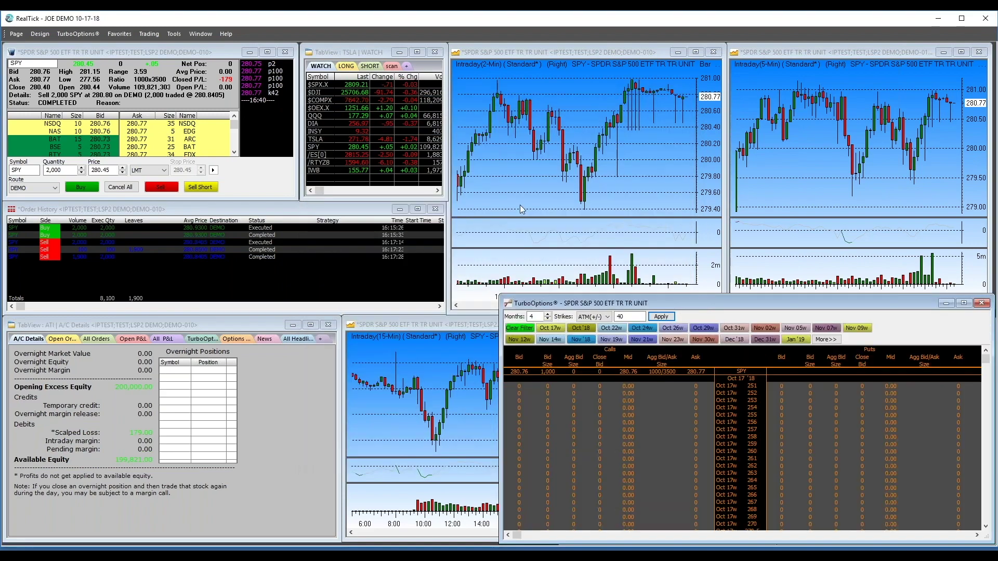
drag(797, 299, 473, 131)
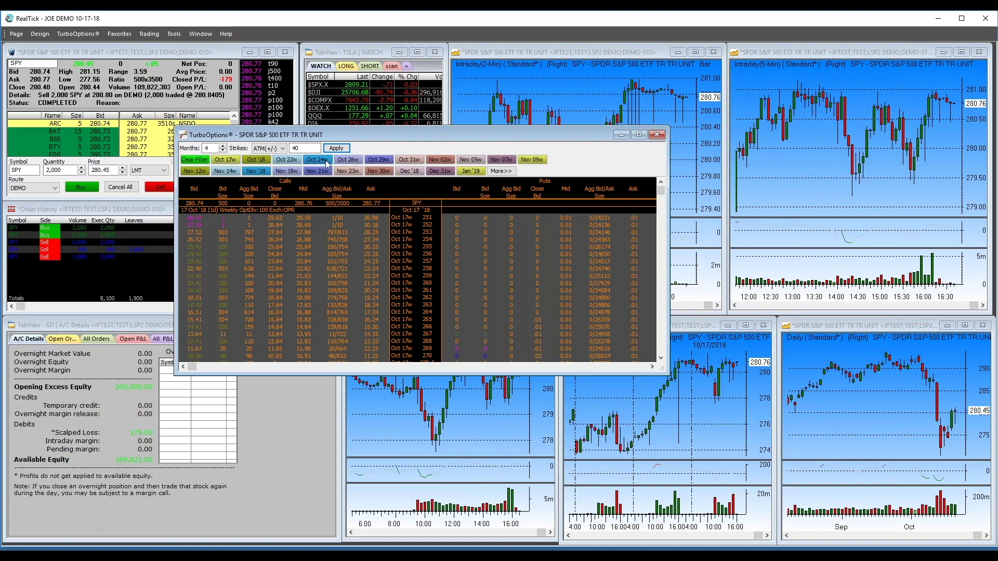
click(351, 164)
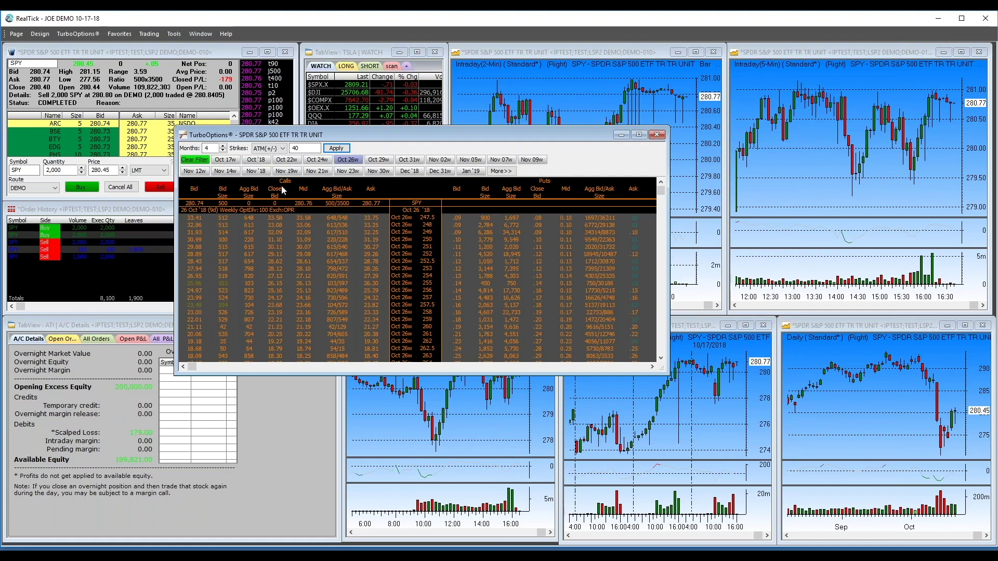
Display the order entry form beneath the SPY options chain and look through its available order settings
click(555, 200)
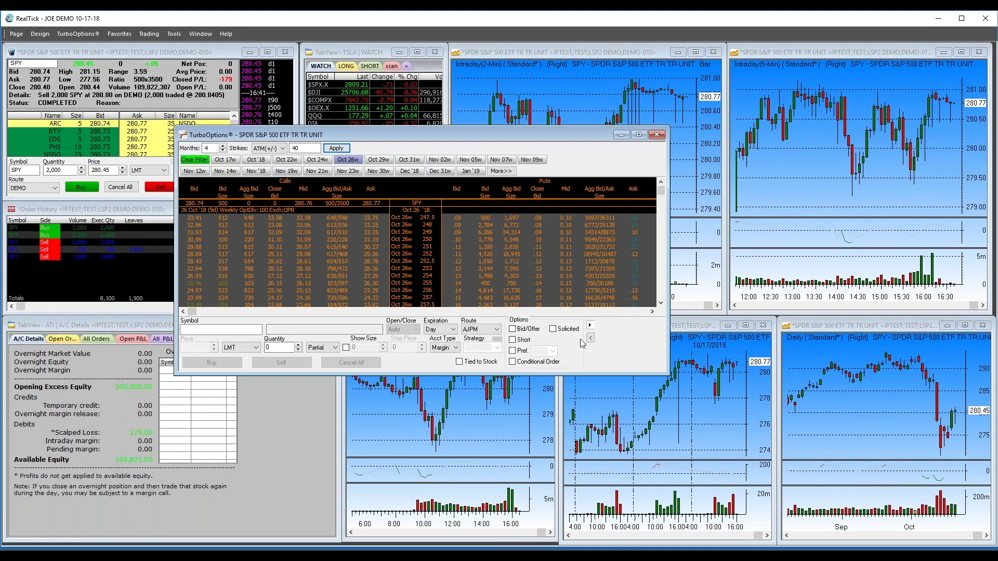
click(590, 326)
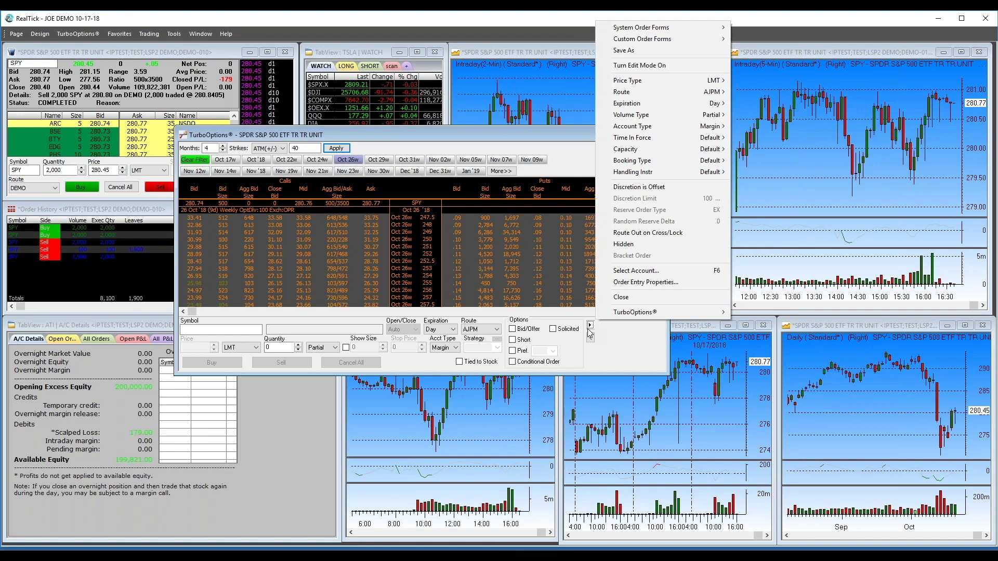
click(470, 131)
Load /ES[0] from the watch list into the linked windows and close the TurboOptions window
drag(469, 133, 737, 52)
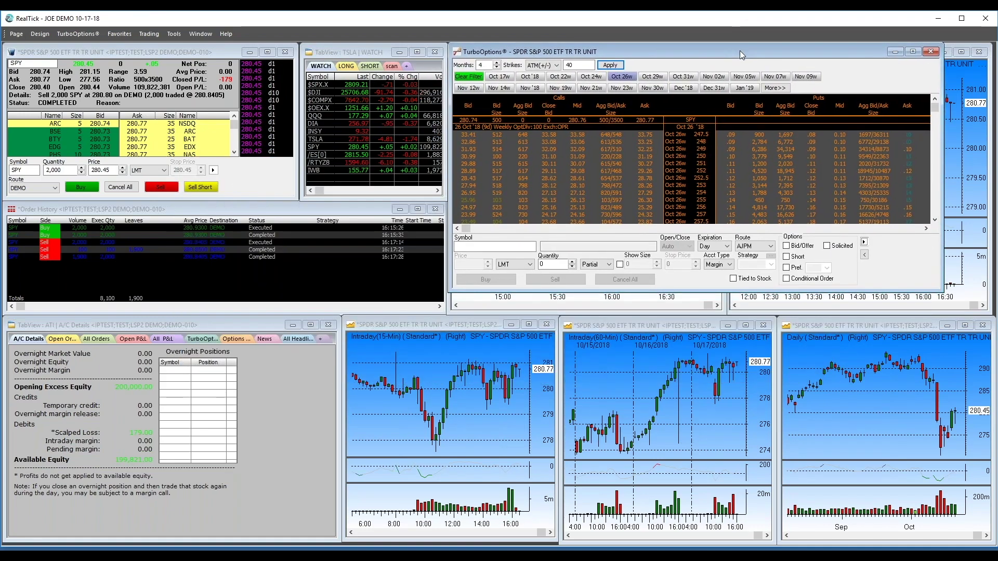
click(319, 155)
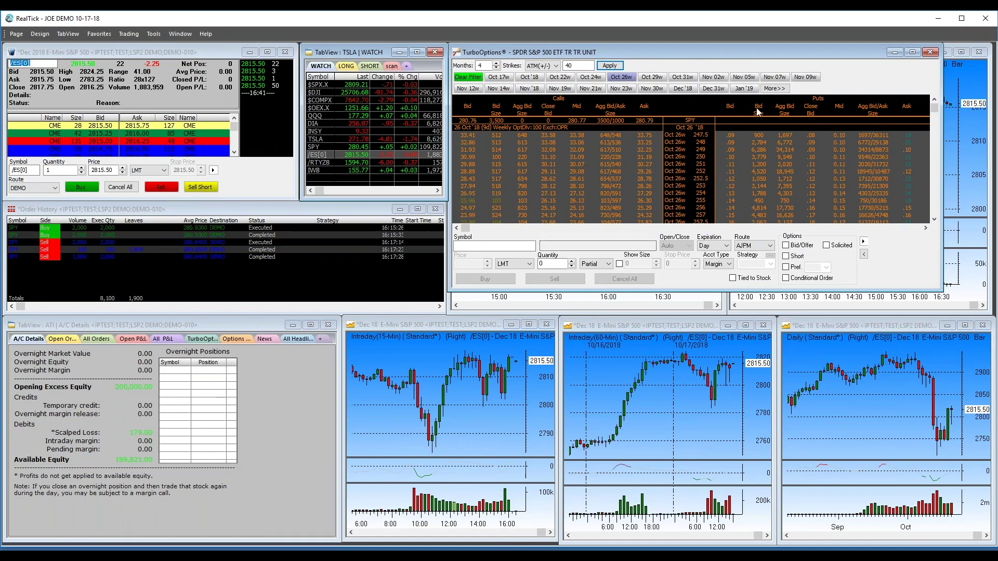
drag(704, 52, 622, 225)
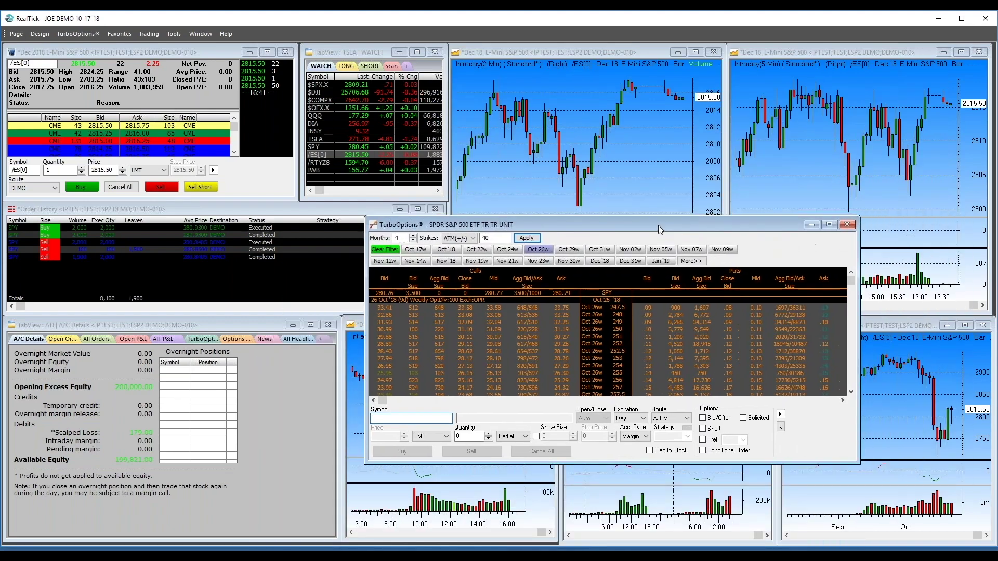
click(847, 225)
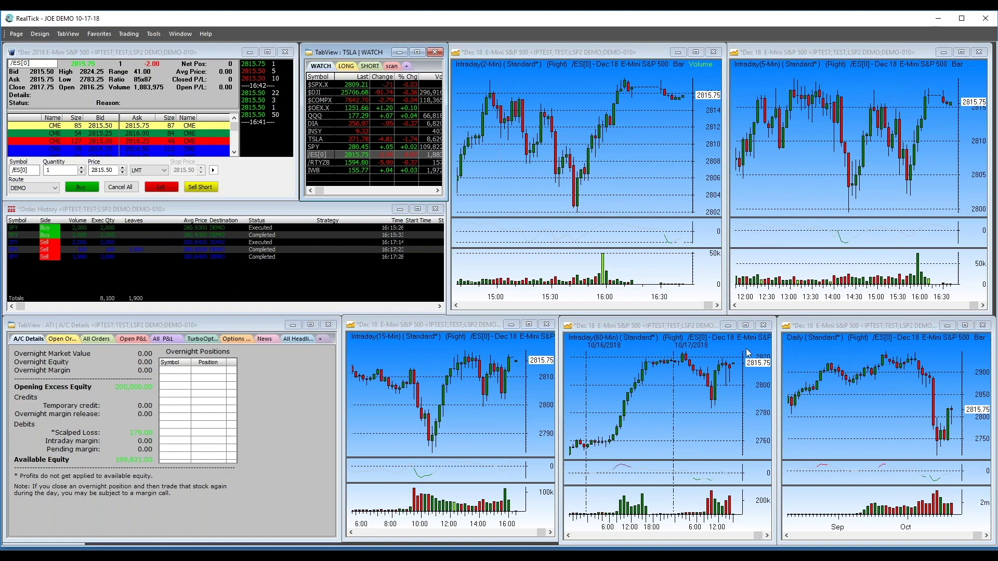
Extend the /ES[0] MarketMaker window downward and expand its price ladder pane over nearly the full depth area
drag(241, 199, 241, 323)
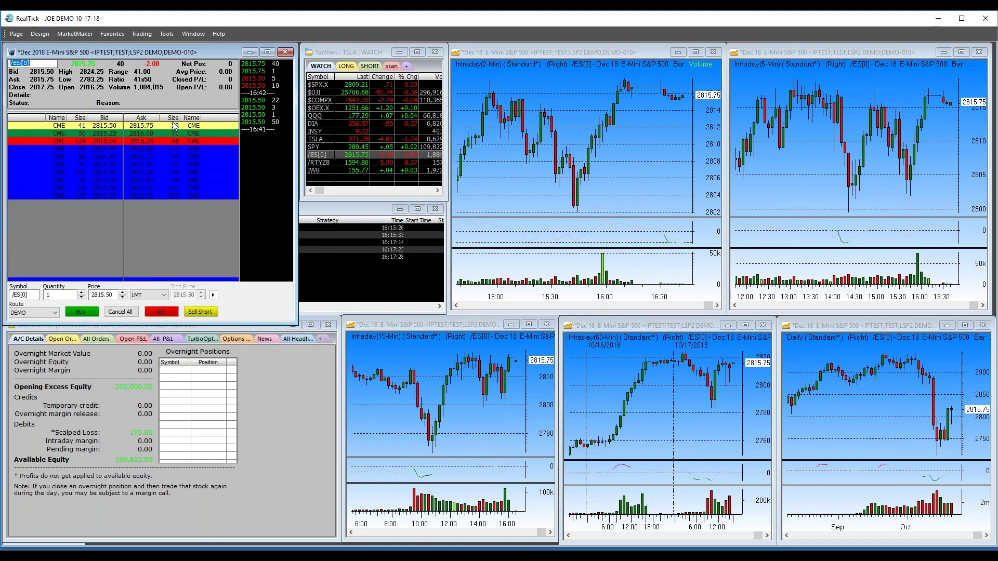
mouse_move(169, 109)
mouse_down()
mouse_move(171, 141)
mouse_move(174, 116)
mouse_up()
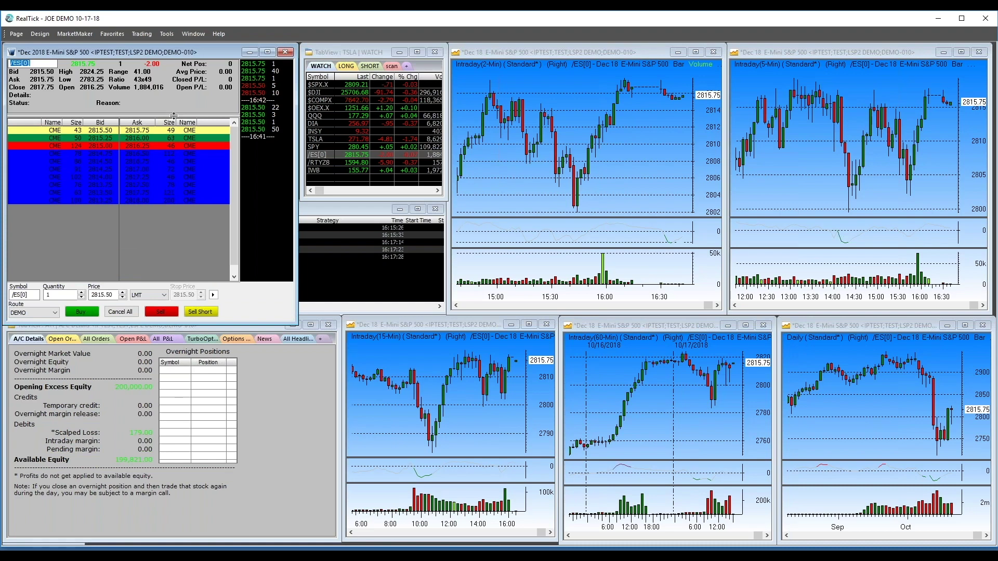
drag(173, 115, 173, 231)
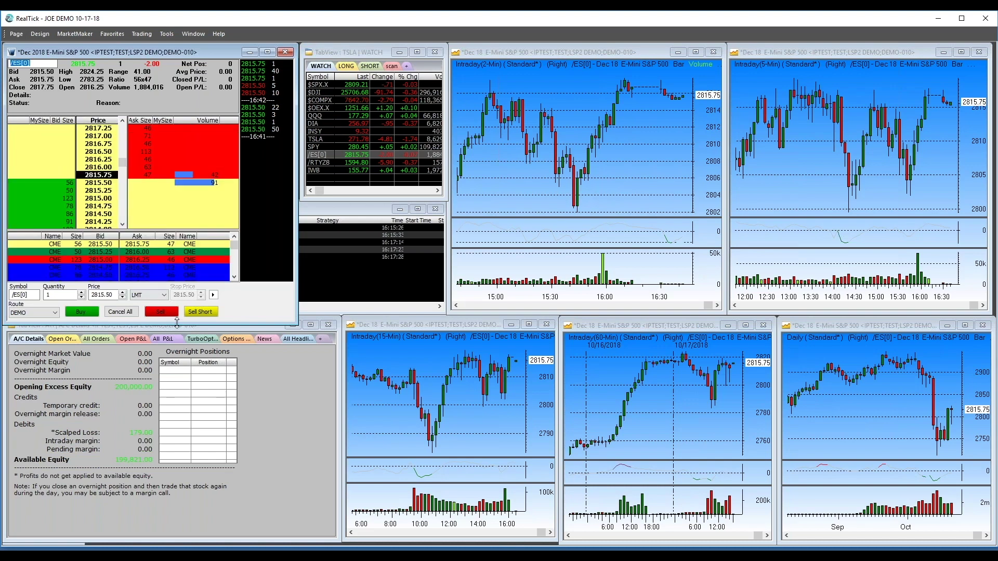
drag(177, 324, 177, 488)
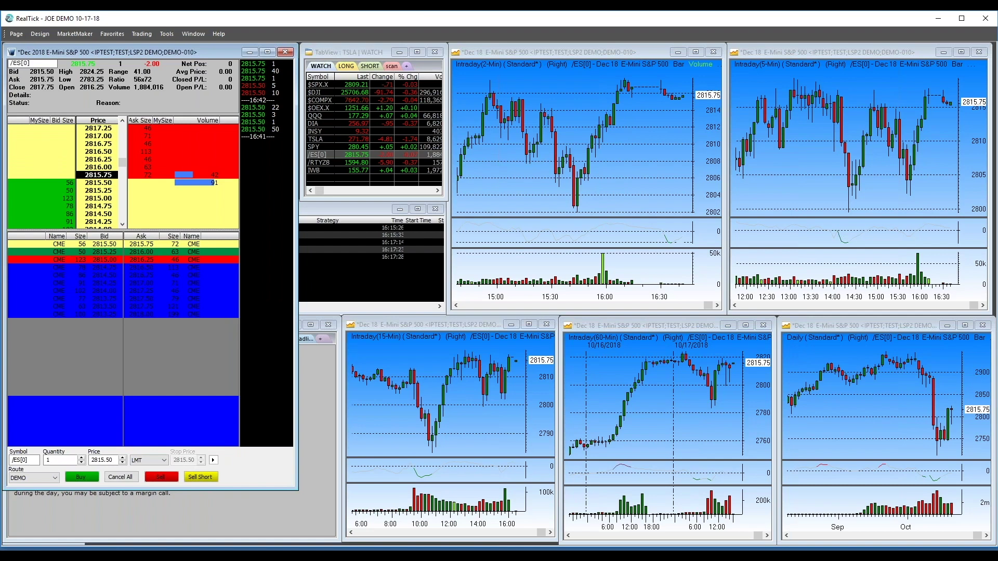
drag(141, 391, 140, 441)
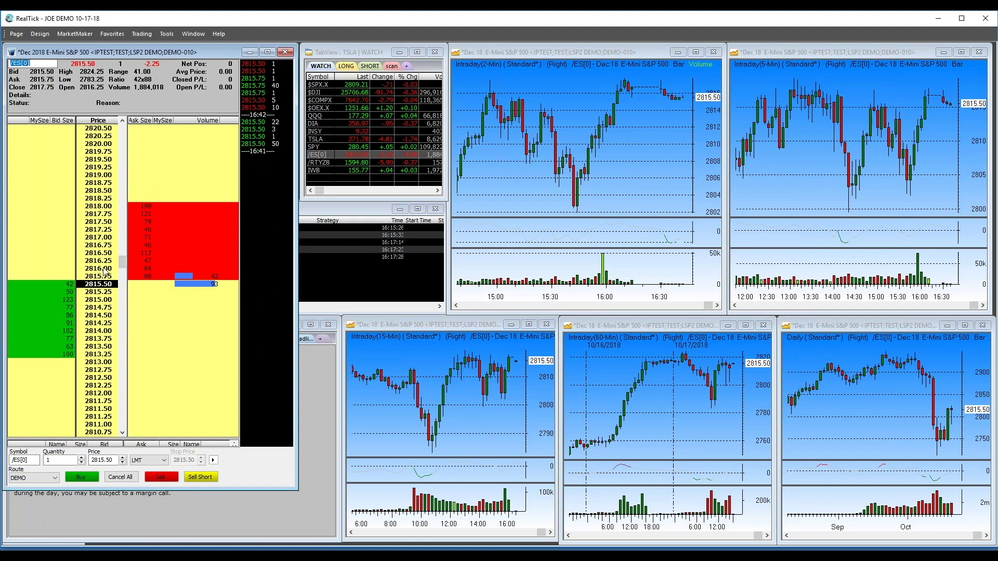
Review the Data Selection options in the Market Maker / Regional Setup dialog, leaving the settings as they are
right_click(170, 351)
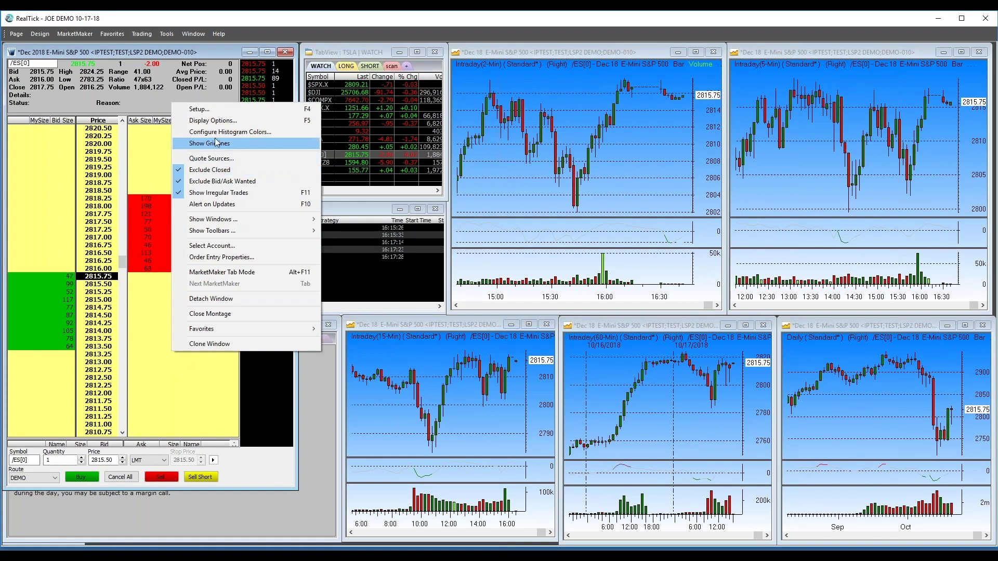
click(205, 109)
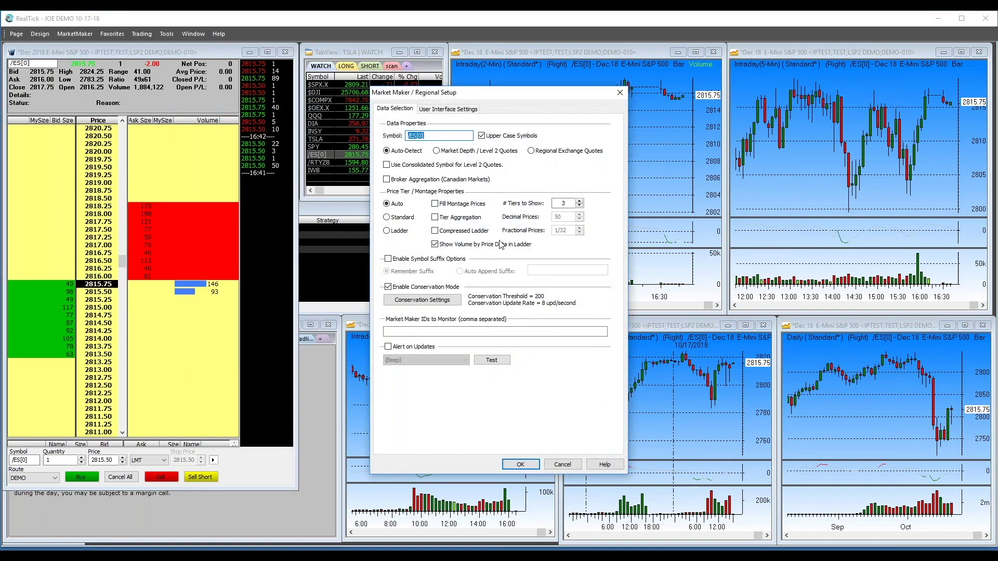
click(569, 465)
right_click(170, 356)
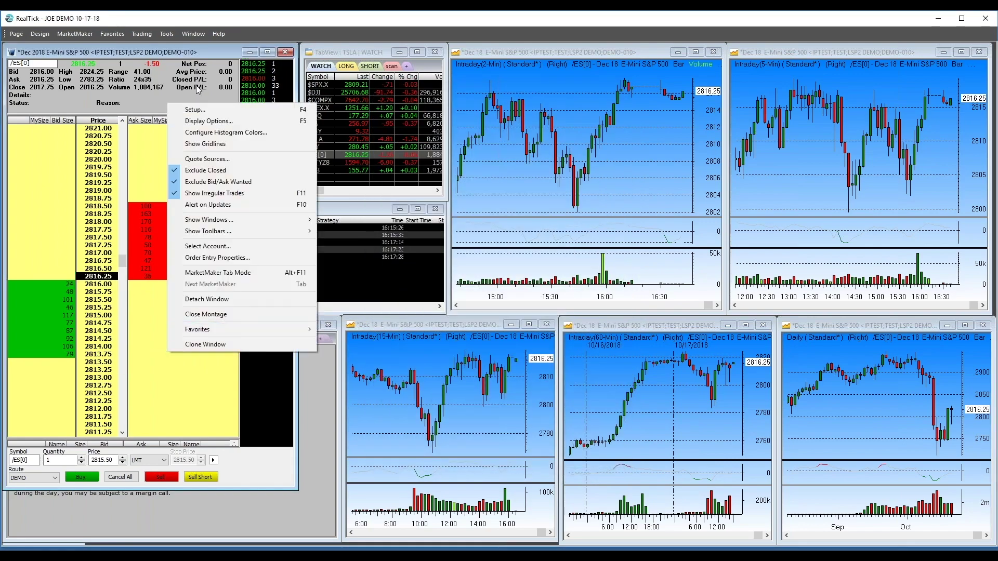
click(200, 109)
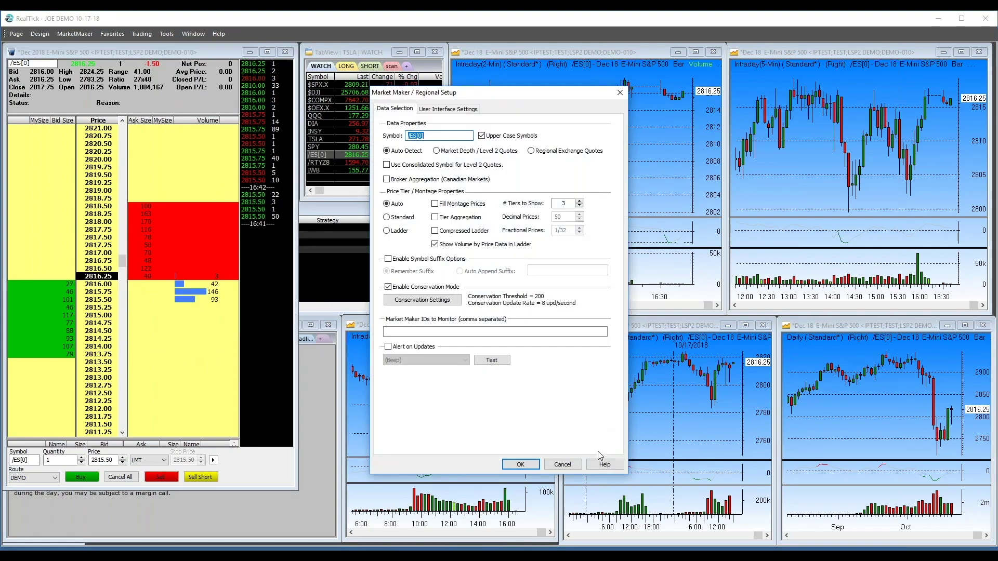
click(547, 464)
Show the Histogram pane in the /ES[0] MarketMaker window and widen its Price column
right_click(163, 331)
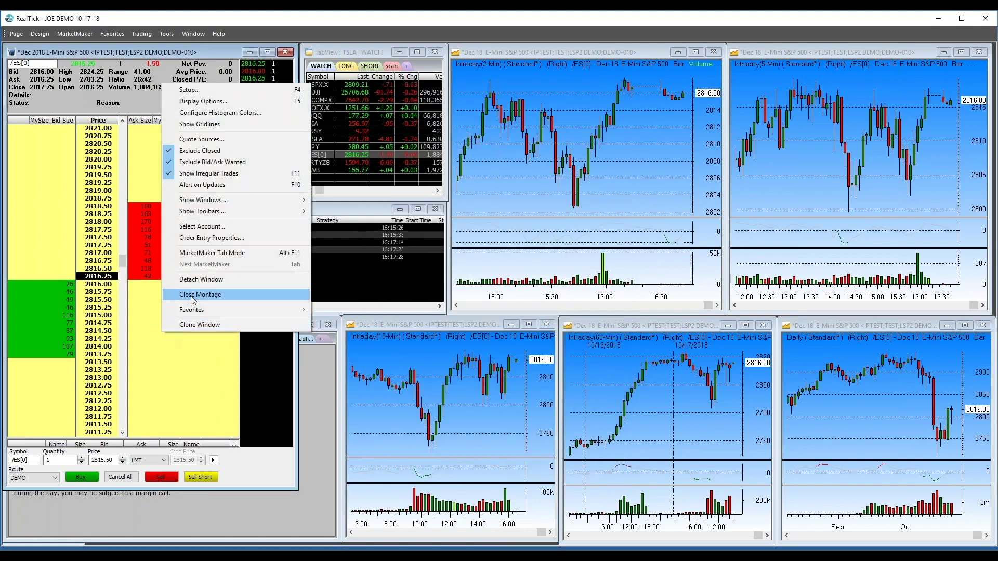
mouse_move(202, 212)
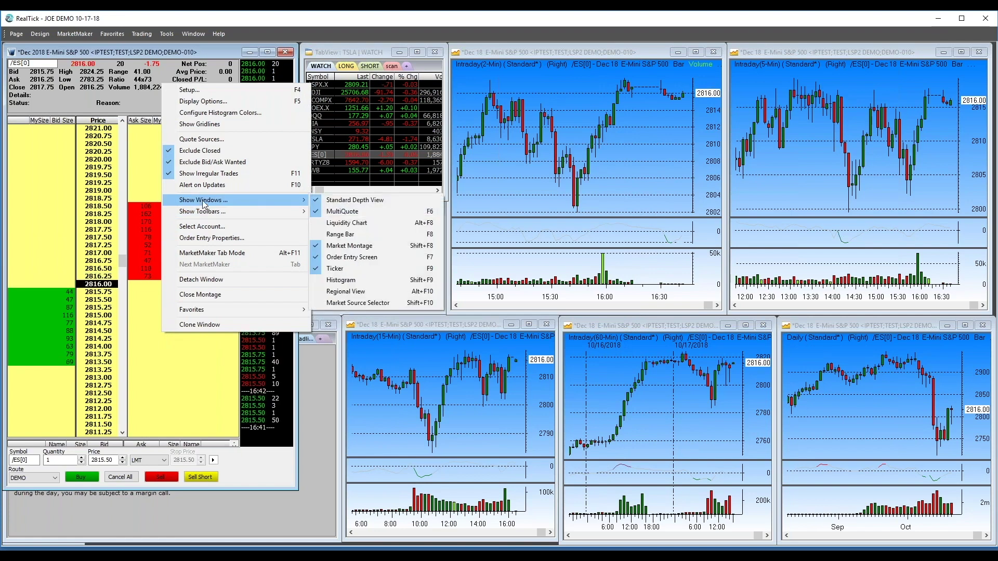
click(352, 280)
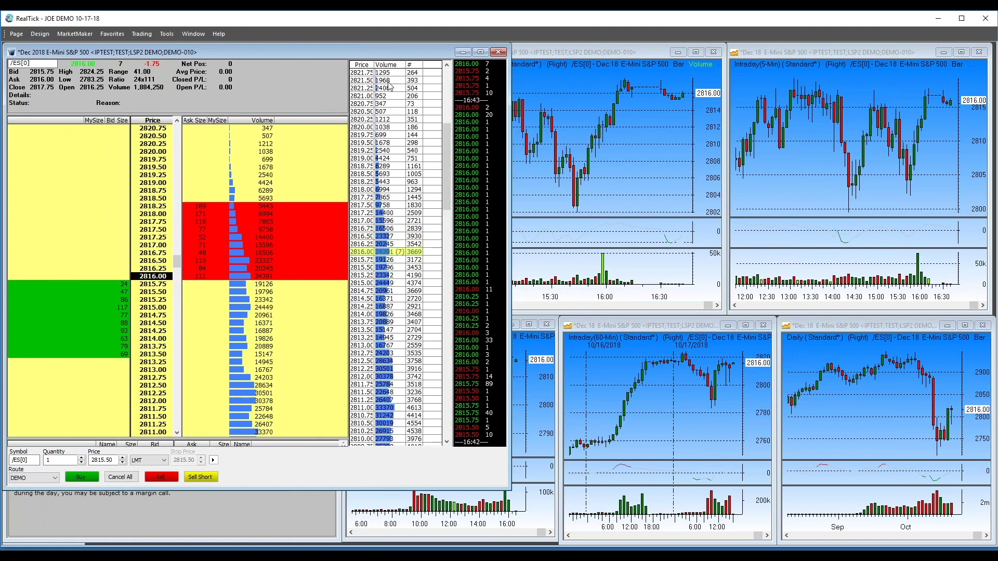
drag(375, 66, 386, 66)
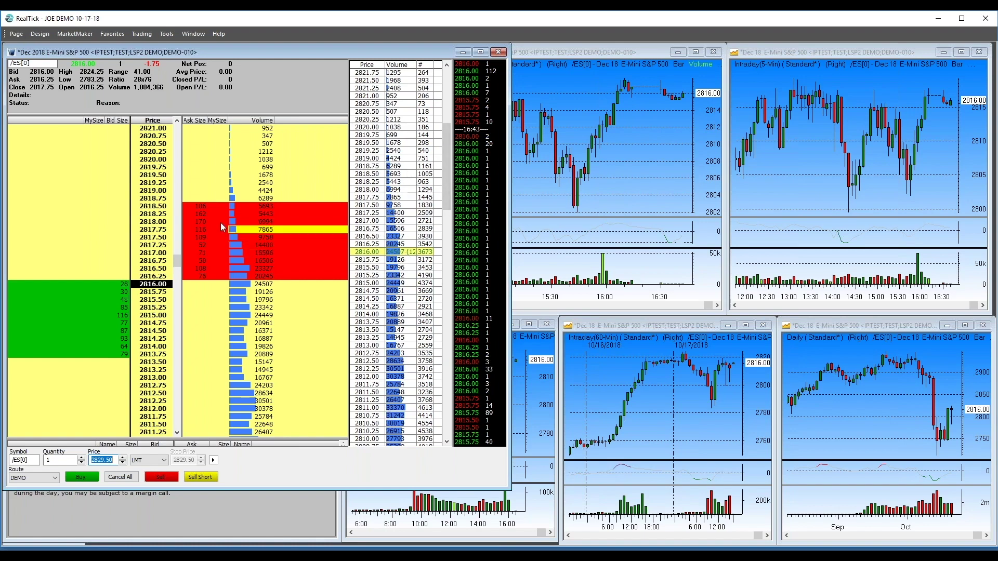
Load SPY in the MarketMaker window and widen the window to view its market depth beside the histogram
click(35, 65)
text(SPY)
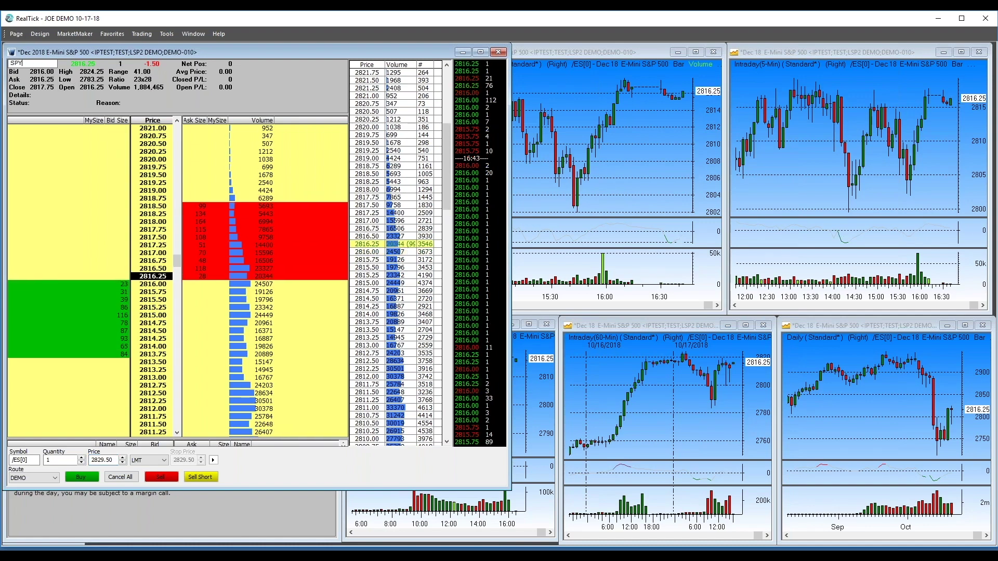
key(Return)
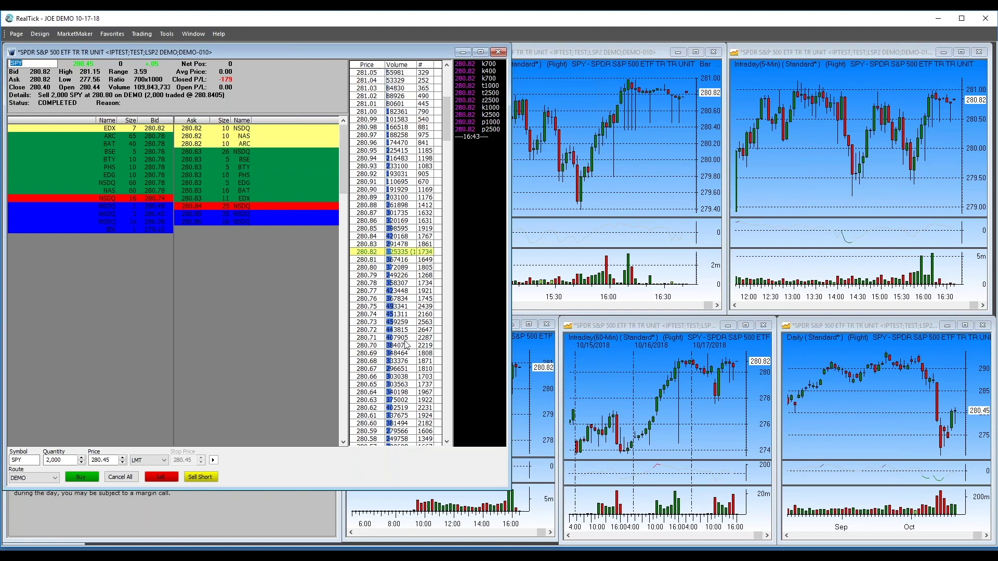
drag(510, 218, 653, 224)
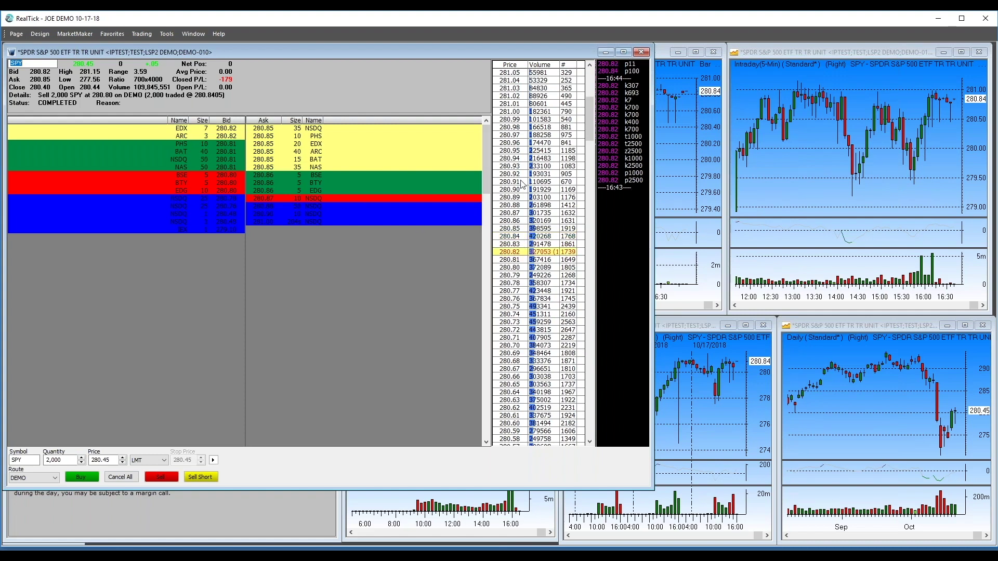
Narrow the SPY MarketMaker window to uncover the watch list and charts, and hide its Histogram pane
drag(652, 194, 300, 194)
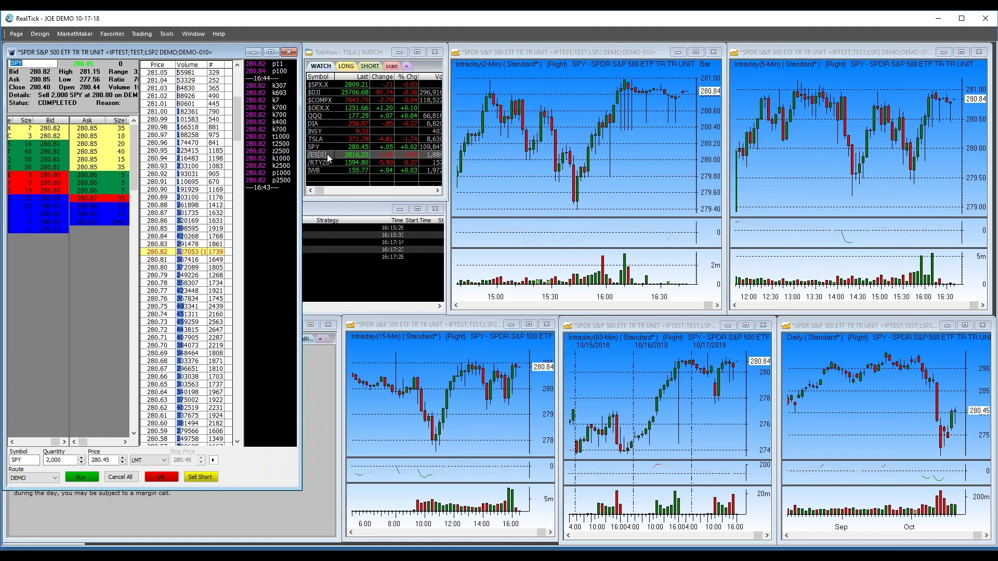
right_click(105, 284)
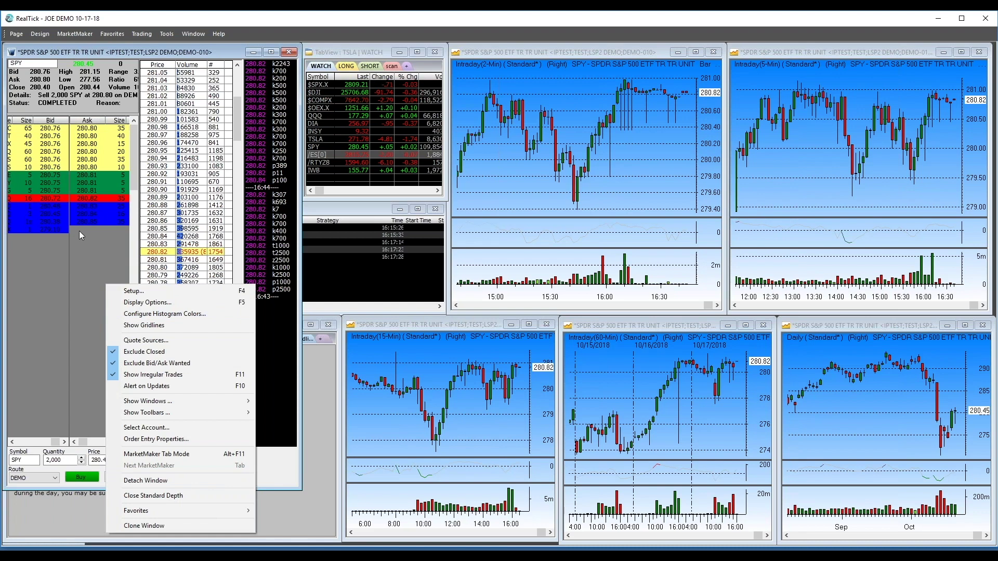
mouse_move(150, 402)
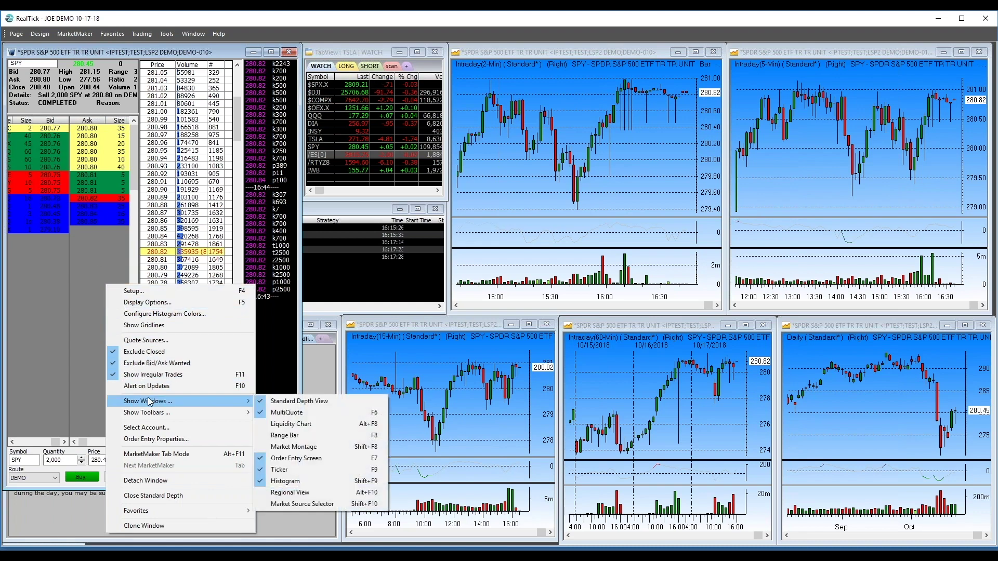
click(290, 485)
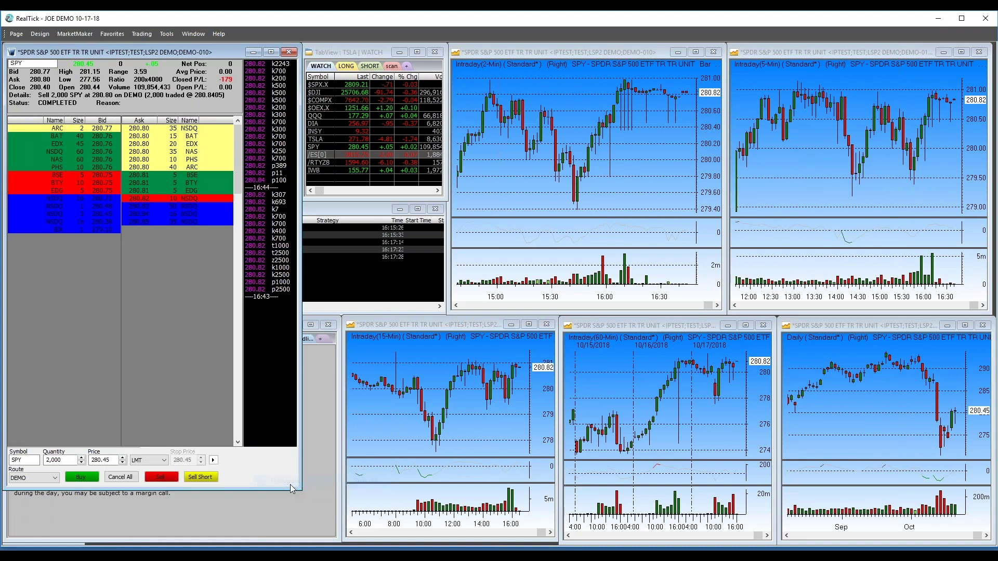
Show the Liquidity Chart in the SPY MarketMaker window and widen the window to give the chart more room
right_click(115, 308)
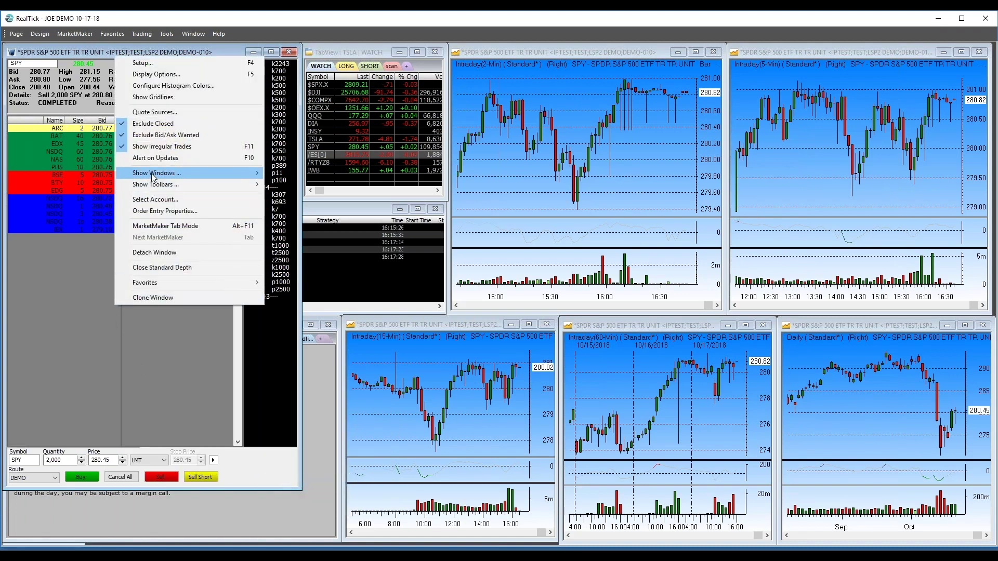
mouse_move(198, 174)
click(312, 196)
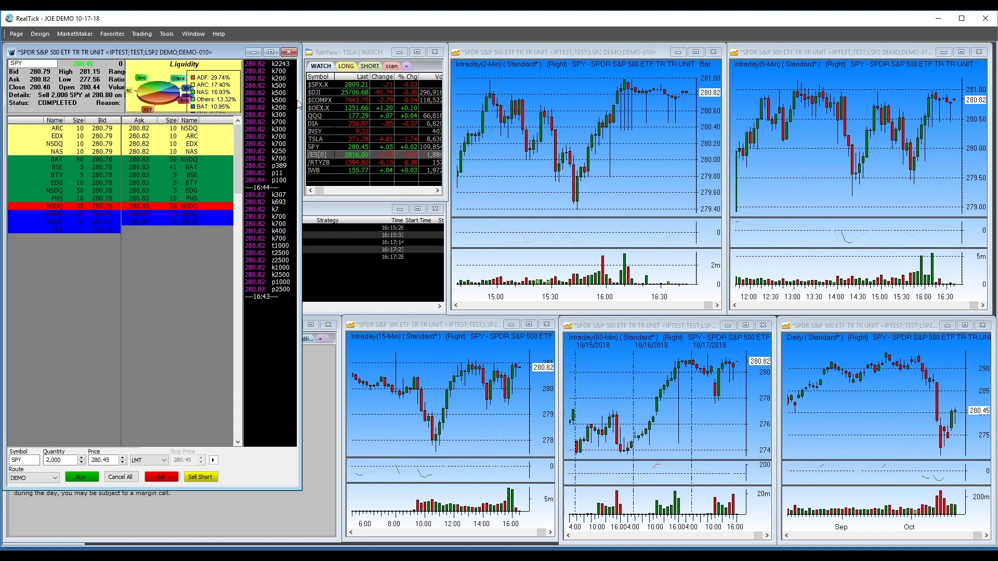
drag(299, 105, 439, 121)
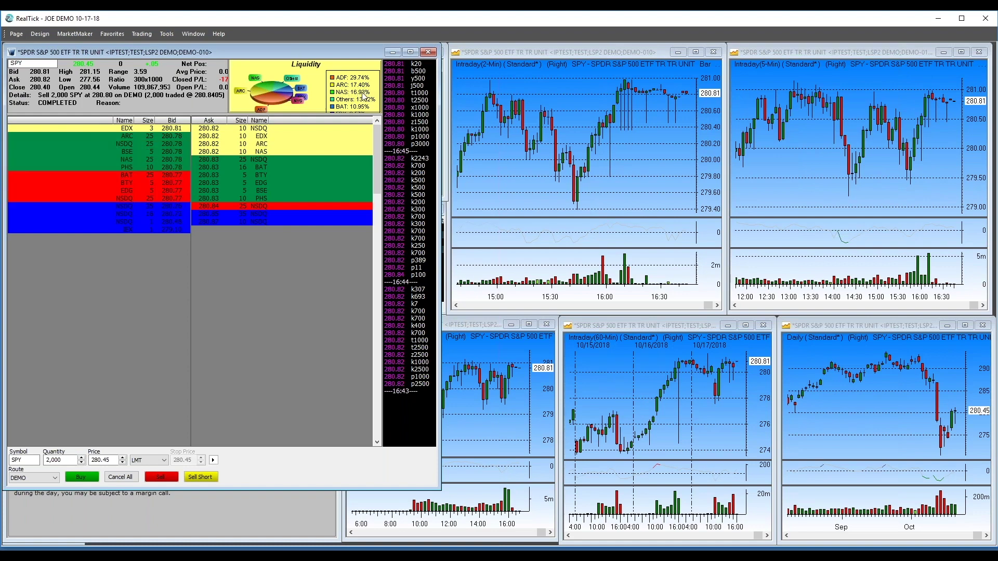
Turn on the Range Bar and hide the Liquidity Chart in the SPY MarketMaker window
right_click(259, 282)
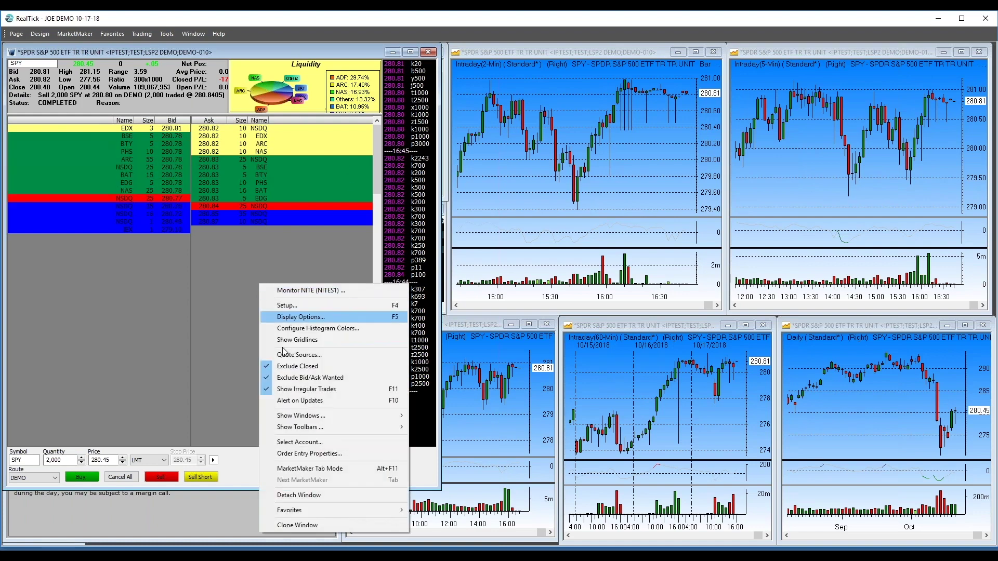
mouse_move(299, 420)
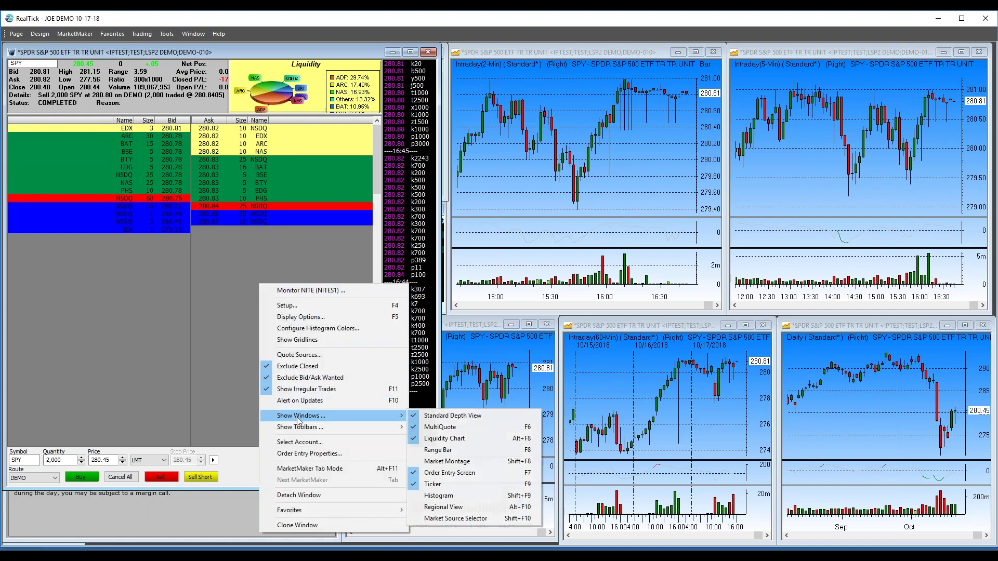
click(435, 451)
right_click(278, 360)
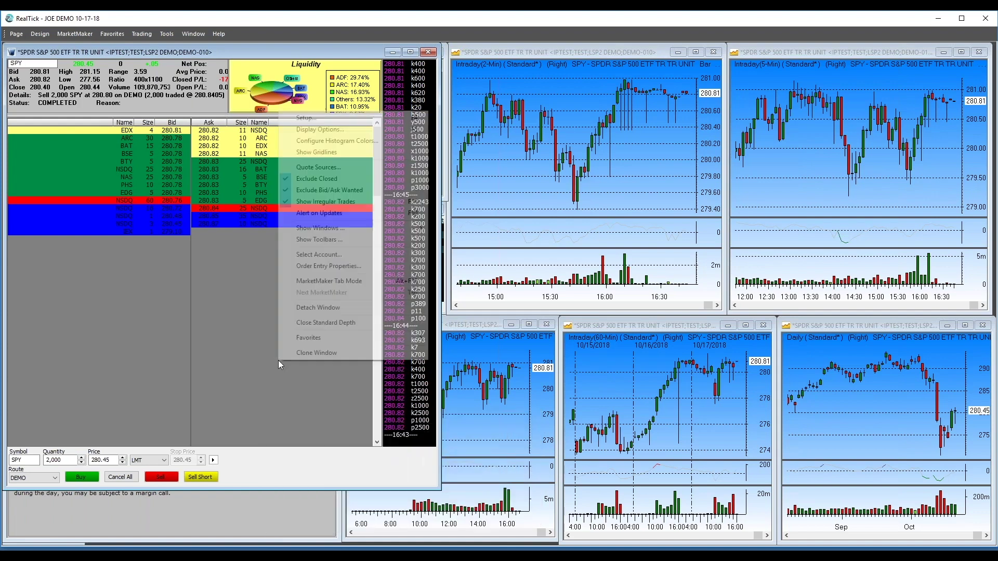
mouse_move(364, 229)
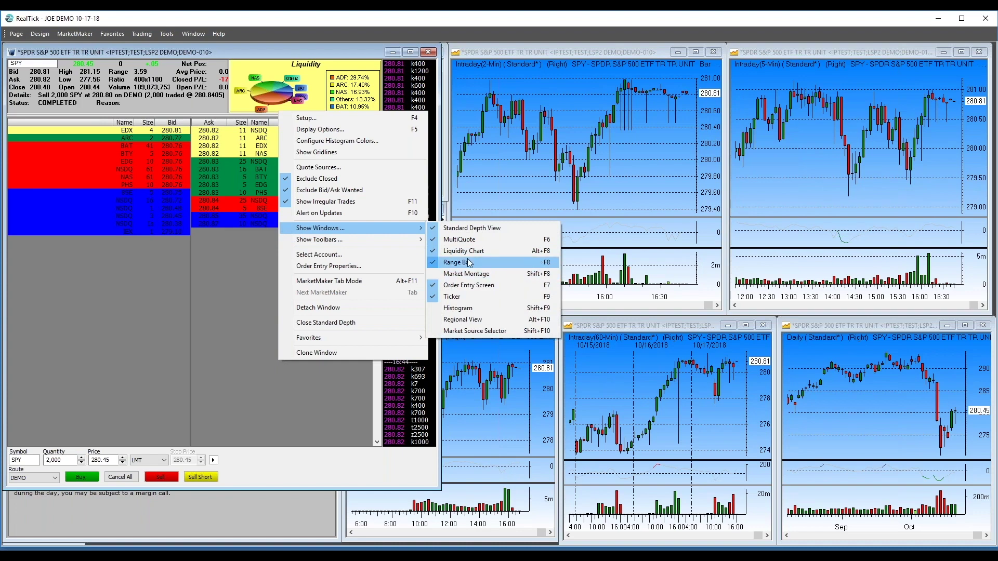
click(465, 251)
Hide the Range Bar in the SPY MarketMaker window and shrink the window to fit above Order History and beside the watch list
right_click(320, 286)
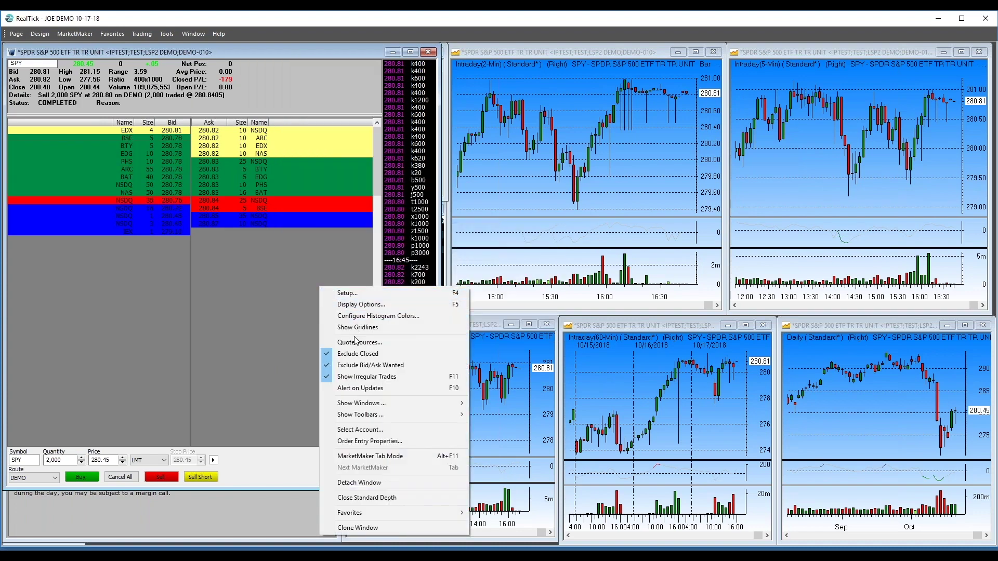
mouse_move(387, 405)
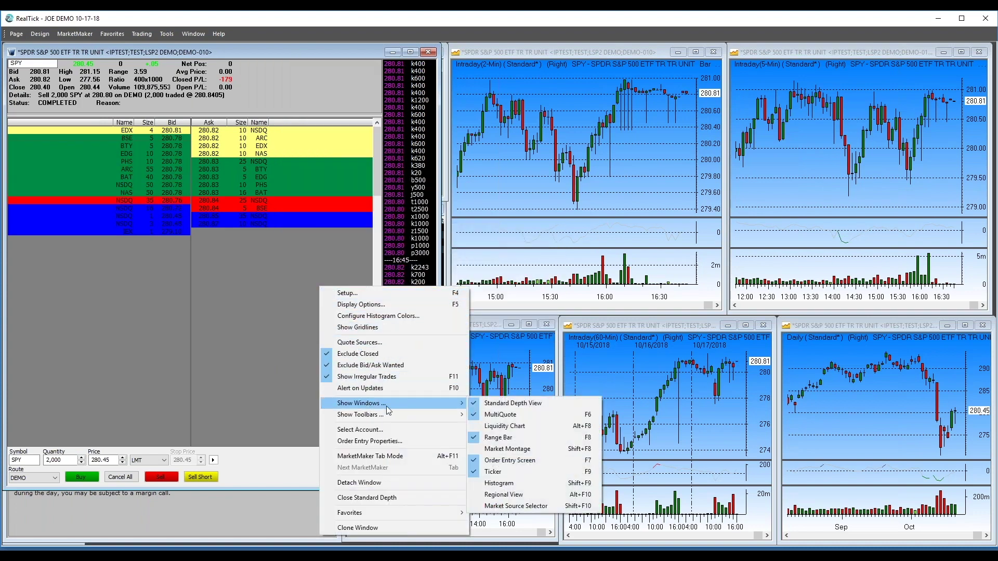
click(496, 438)
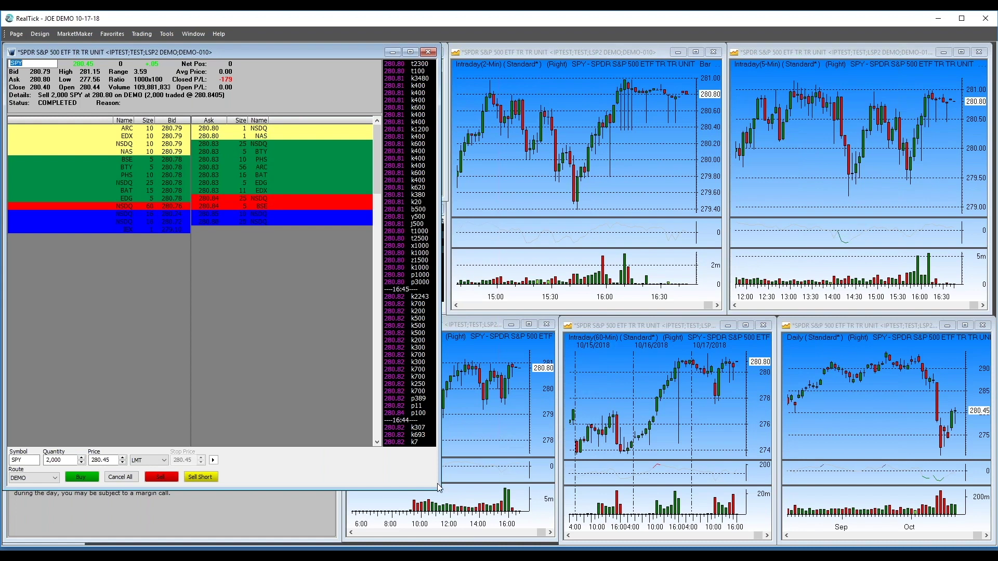
drag(437, 487, 300, 198)
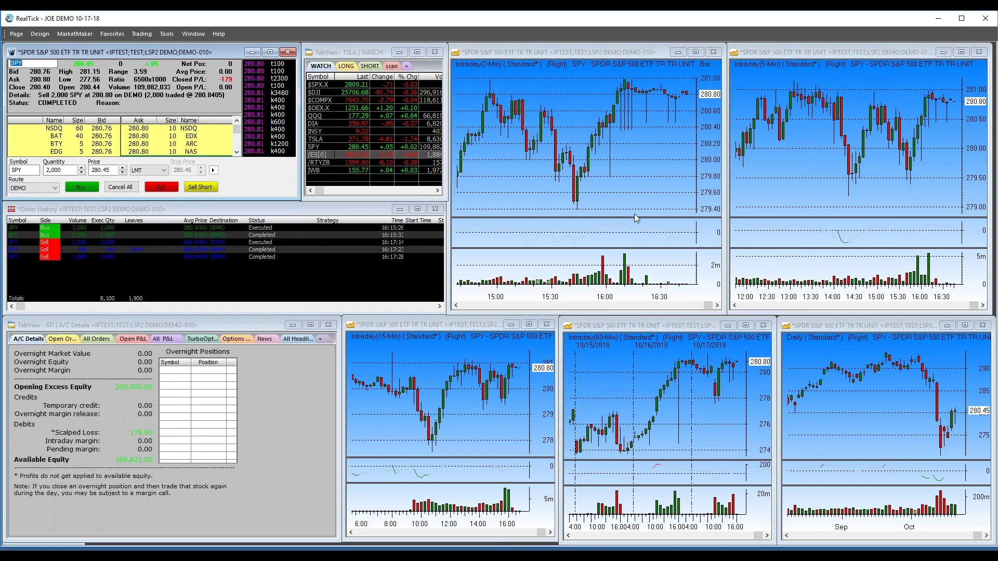
Clone the 2-minute SPY chart, place the copy directly beside the original and shorten it to match the original's lower edge
right_click(512, 171)
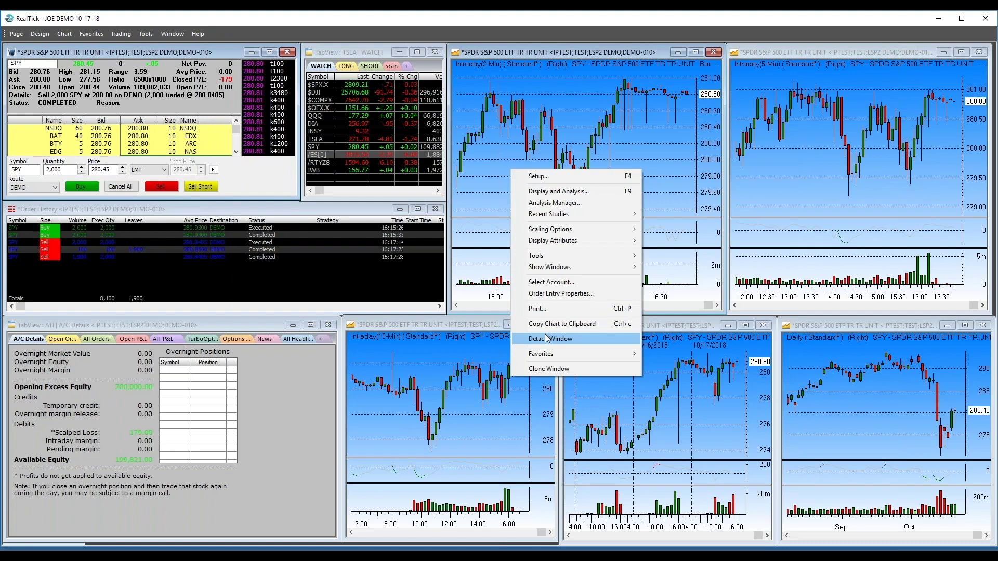
click(557, 369)
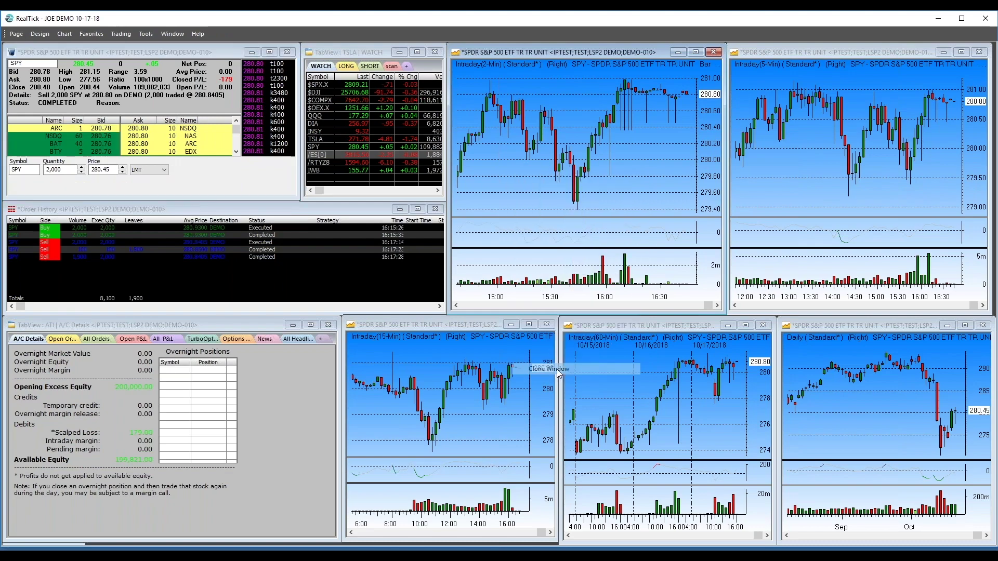
drag(724, 345, 381, 147)
mouse_move(728, 136)
mouse_down()
mouse_move(672, 138)
mouse_move(495, 60)
mouse_move(500, 95)
mouse_up()
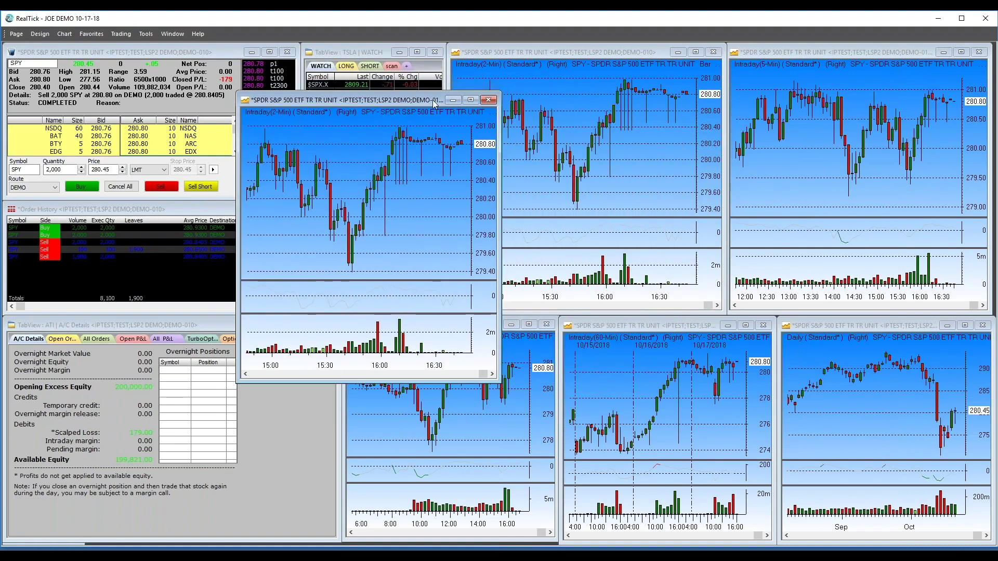
drag(401, 99, 344, 48)
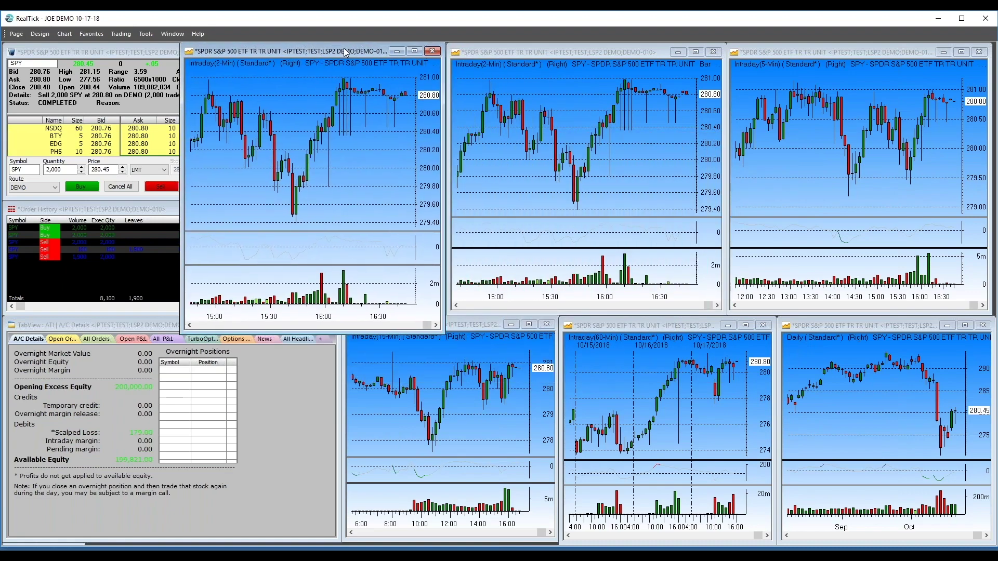
drag(359, 326, 359, 310)
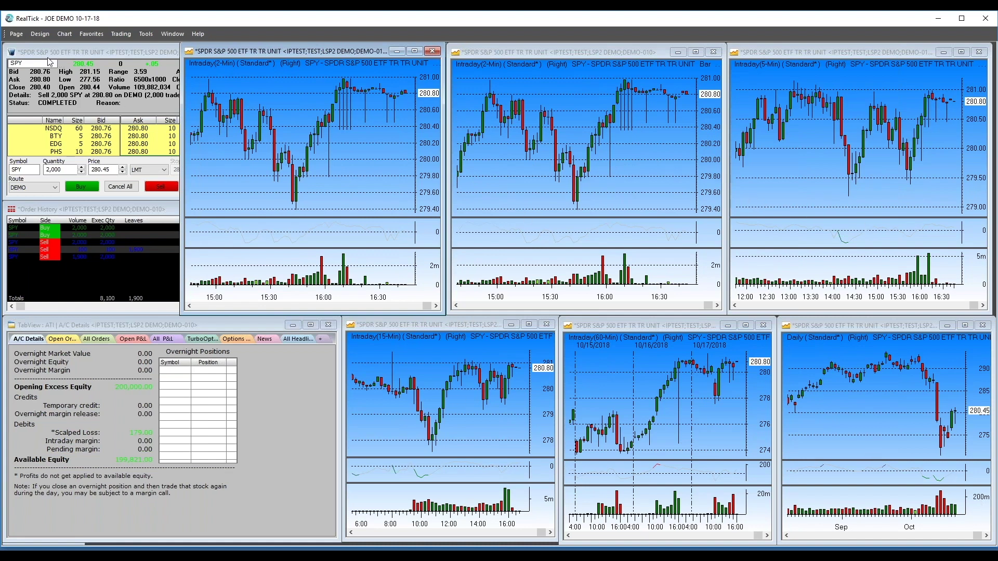
Save the current page layout as a new RealTick page file named tester
click(42, 34)
mouse_move(18, 35)
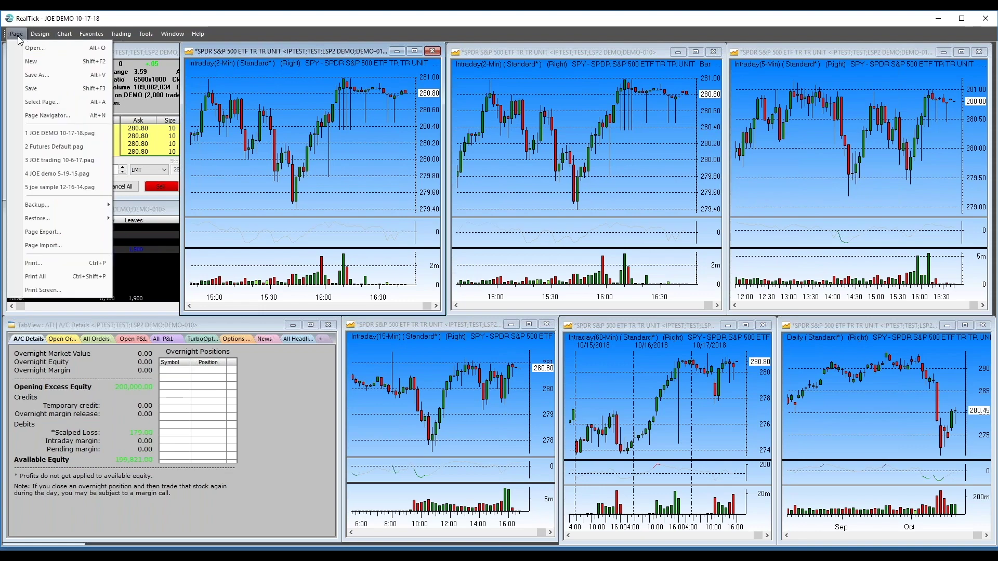
click(35, 76)
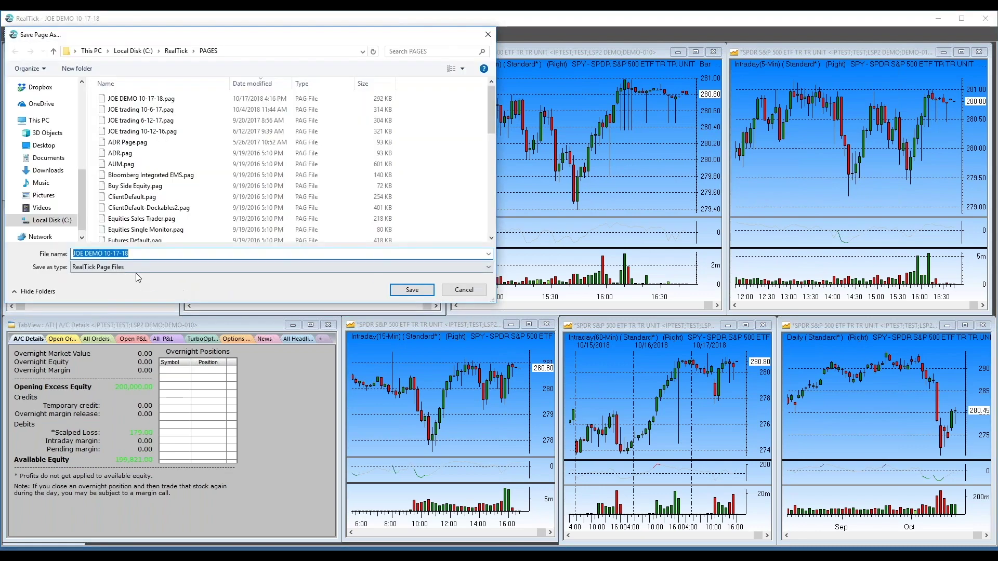
text(test)
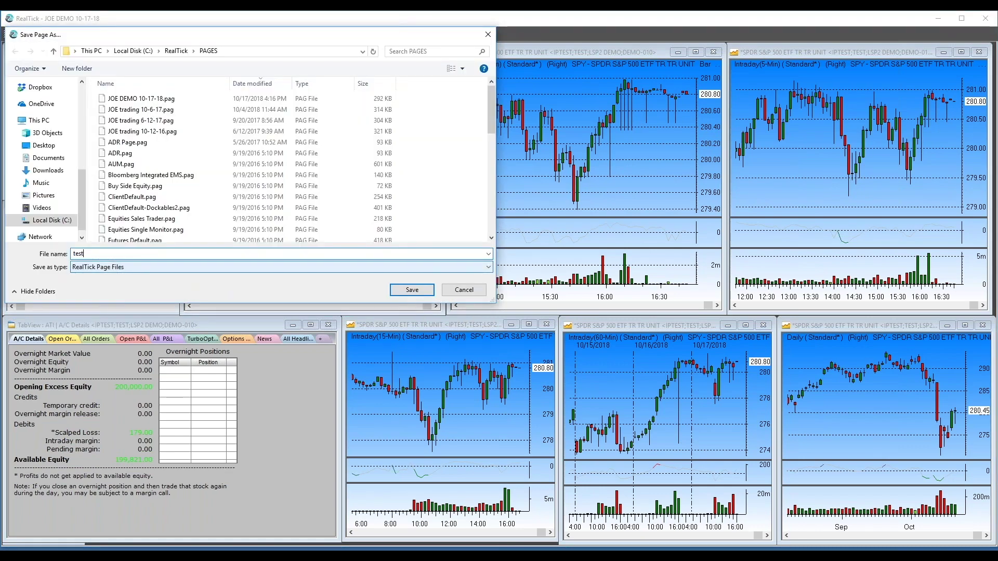
text(er)
click(419, 290)
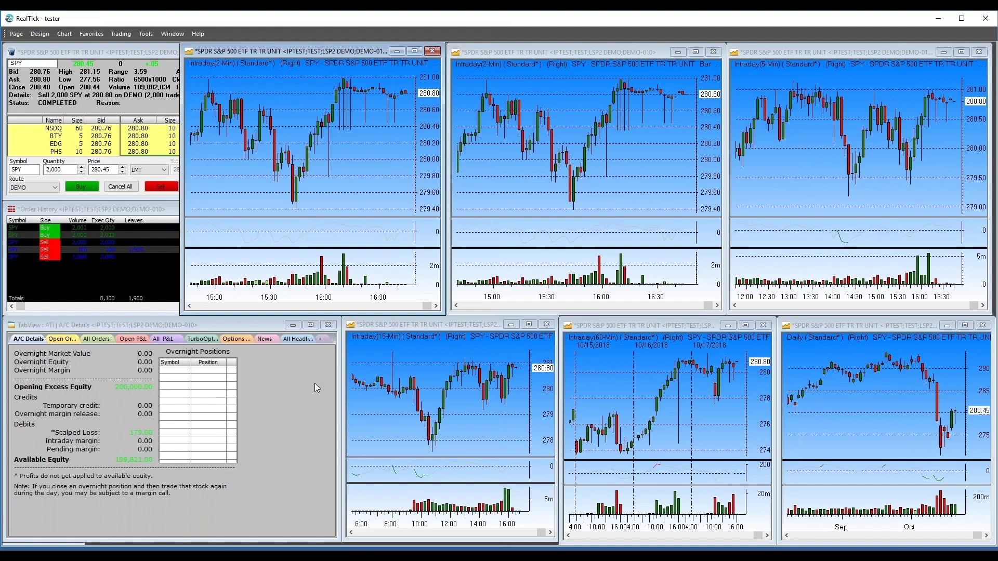
Close the cloned 2-minute SPY chart and move the watch list selection from $DJI down to $OEX.X
click(433, 52)
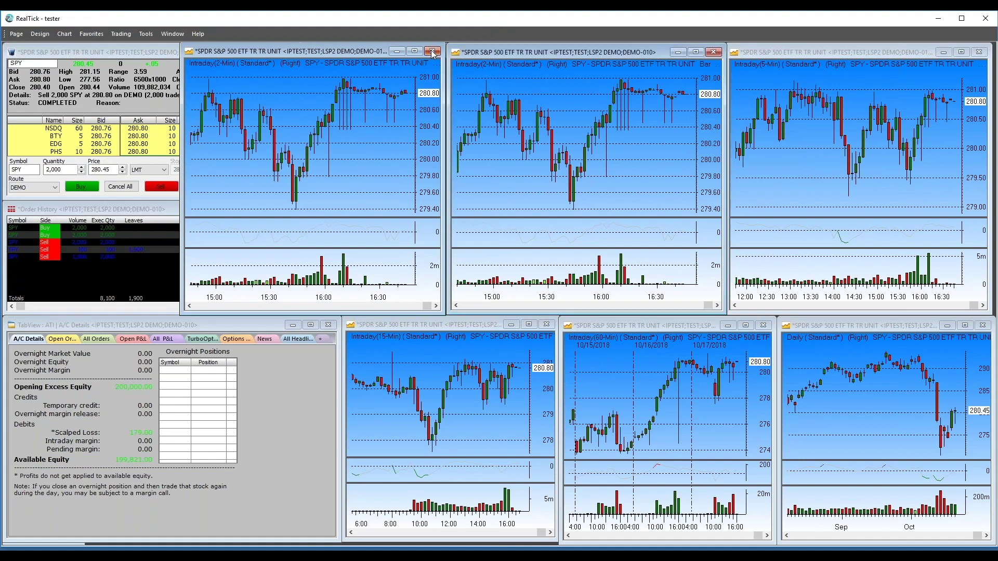
click(433, 51)
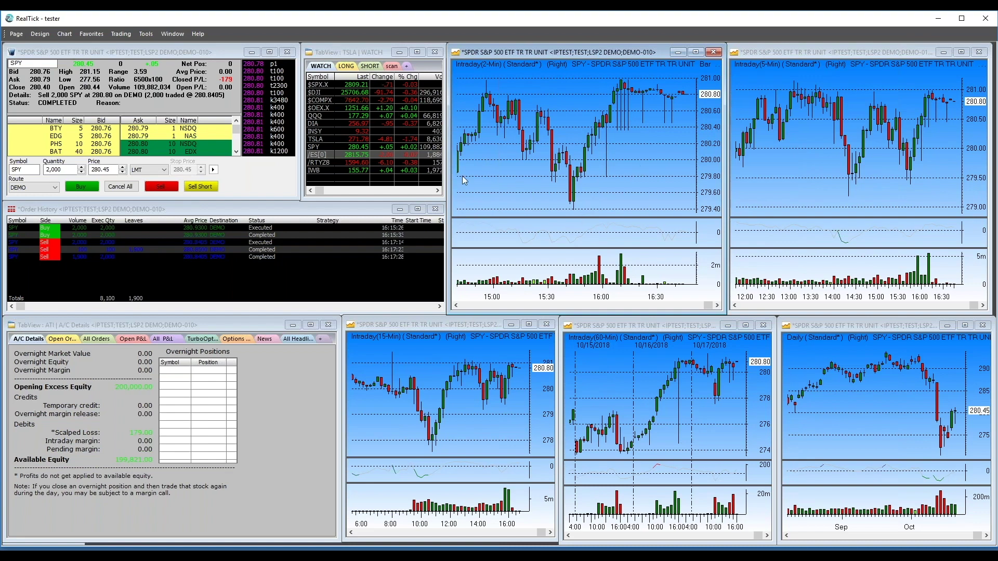
click(316, 93)
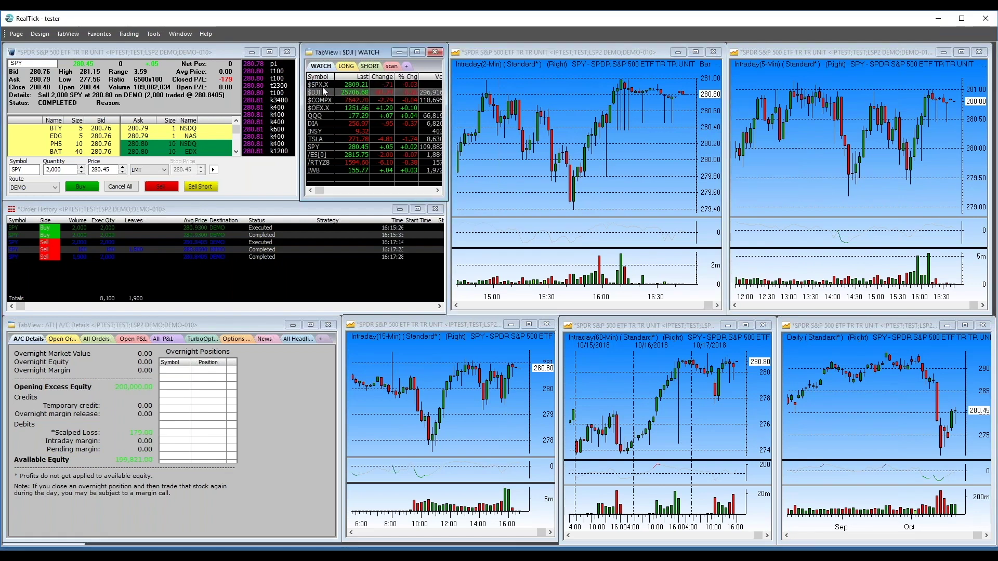
key(Down)
key(Down)
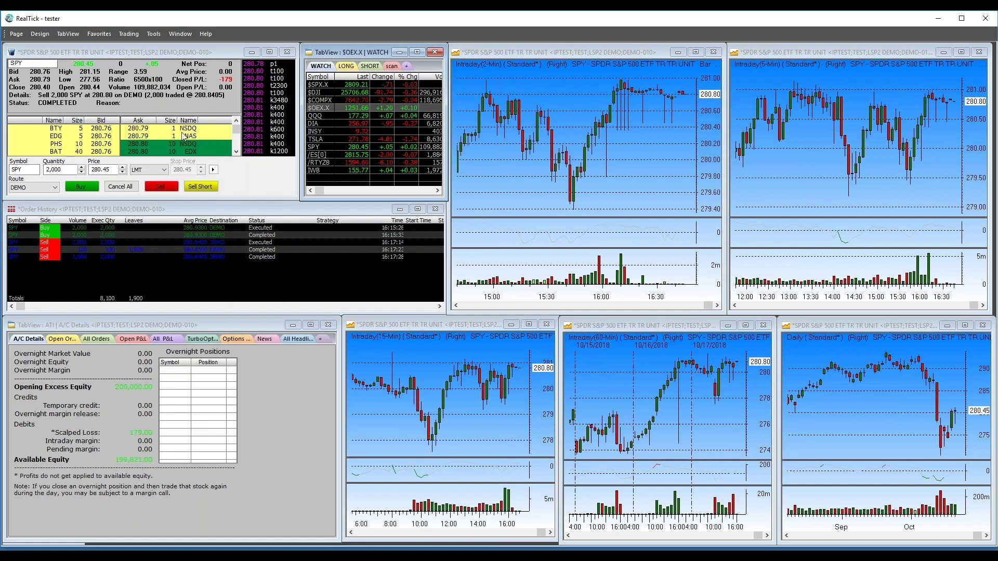
Link the MarketMaker window's quote pane to all five chart windows
right_click(165, 137)
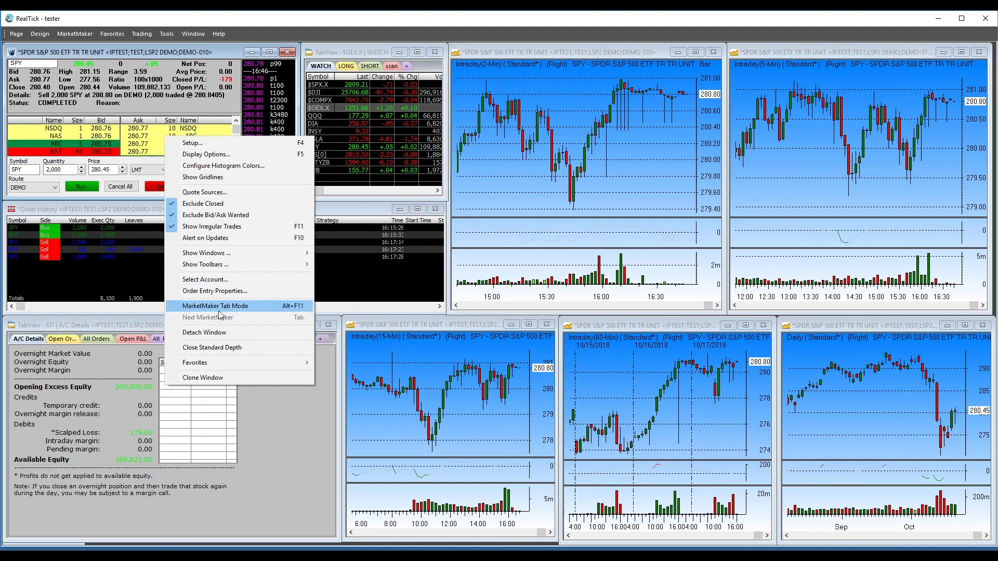
right_click(159, 92)
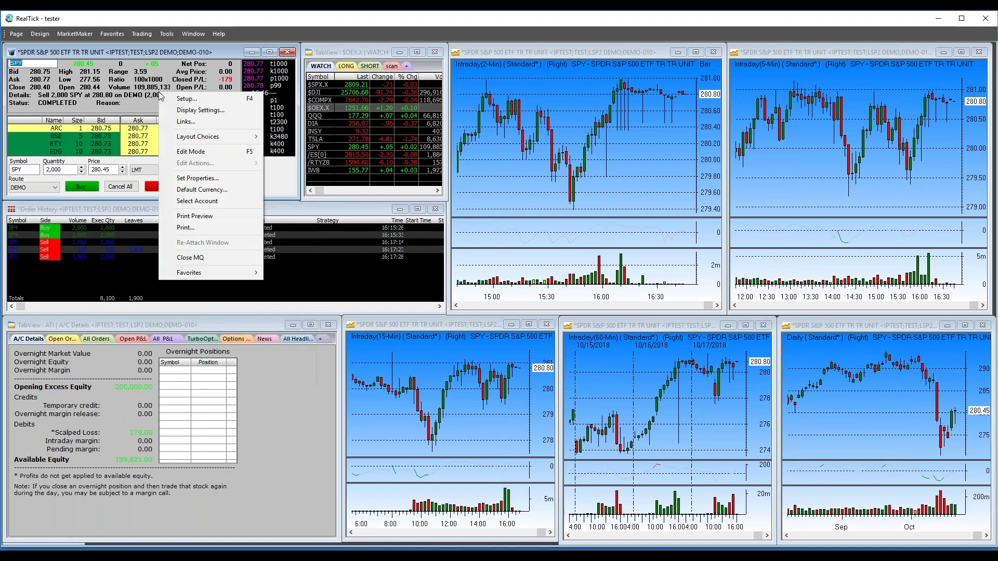
click(178, 123)
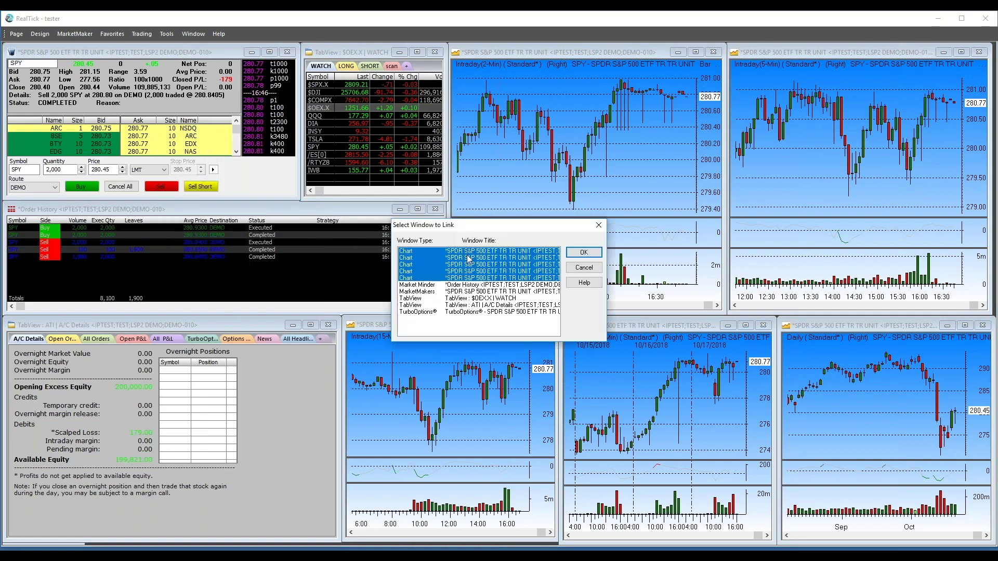
click(416, 278)
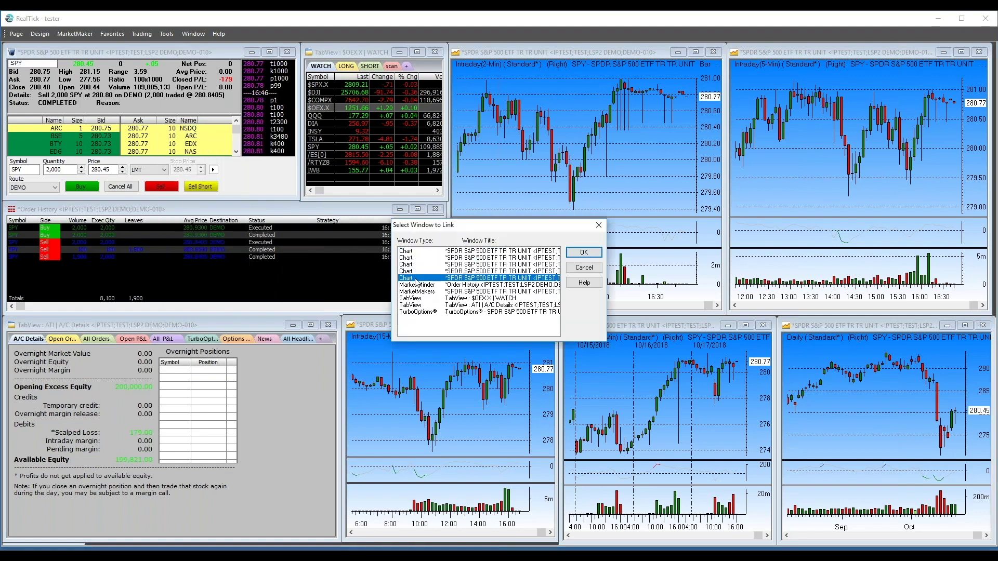
key(Up)
key(Up)
key(Up)
key(Up)
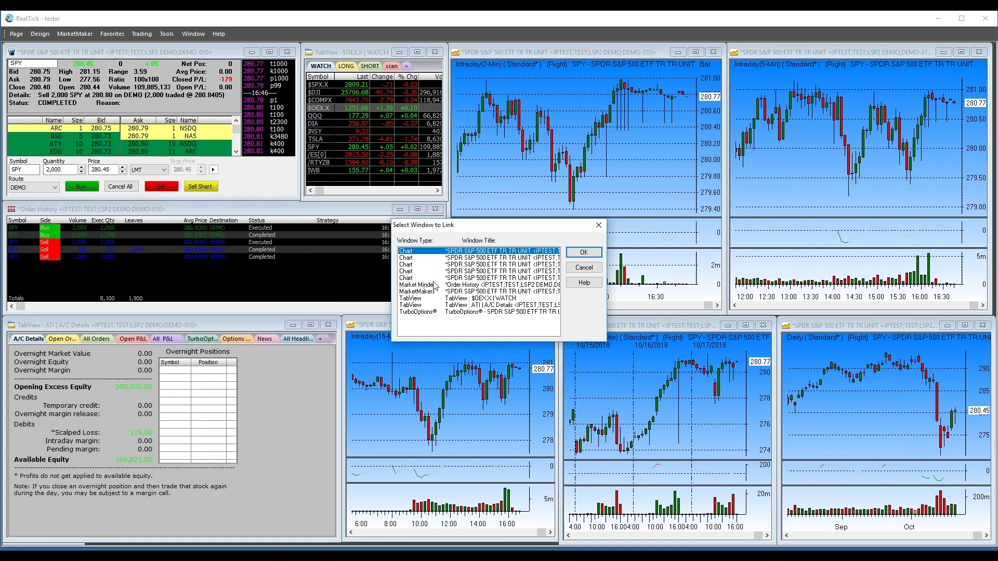
shift+click(419, 258)
key(shift+Down)
key(shift+Down)
key(shift+Down)
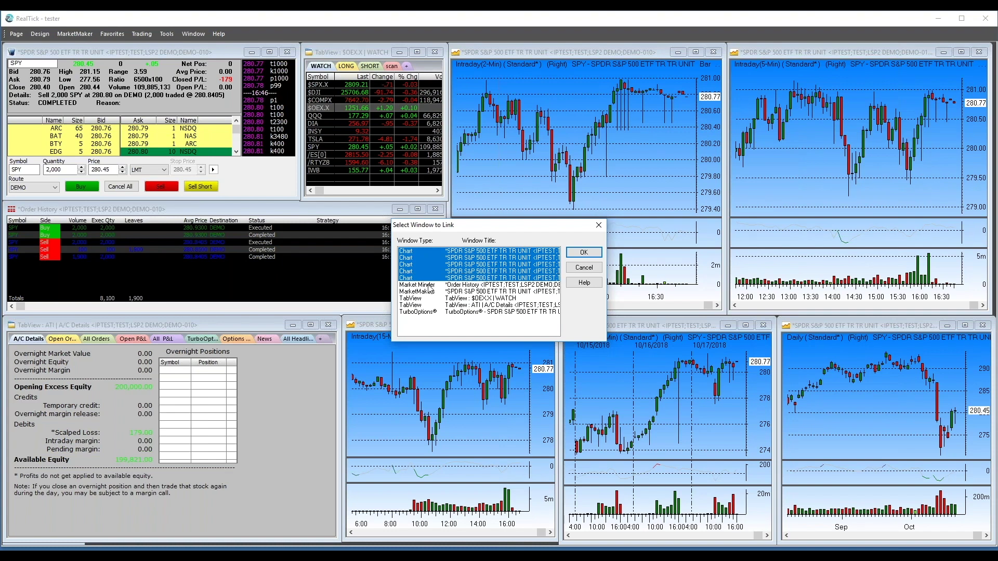
click(583, 253)
Load INSY and then SPY from the watch list into the linked MarketMaker window and charts
click(317, 132)
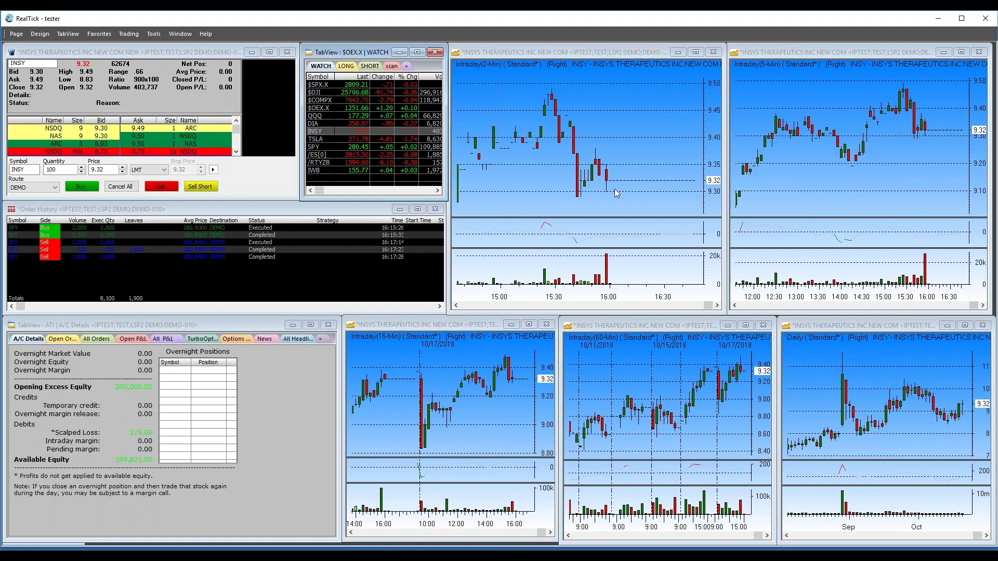
click(318, 147)
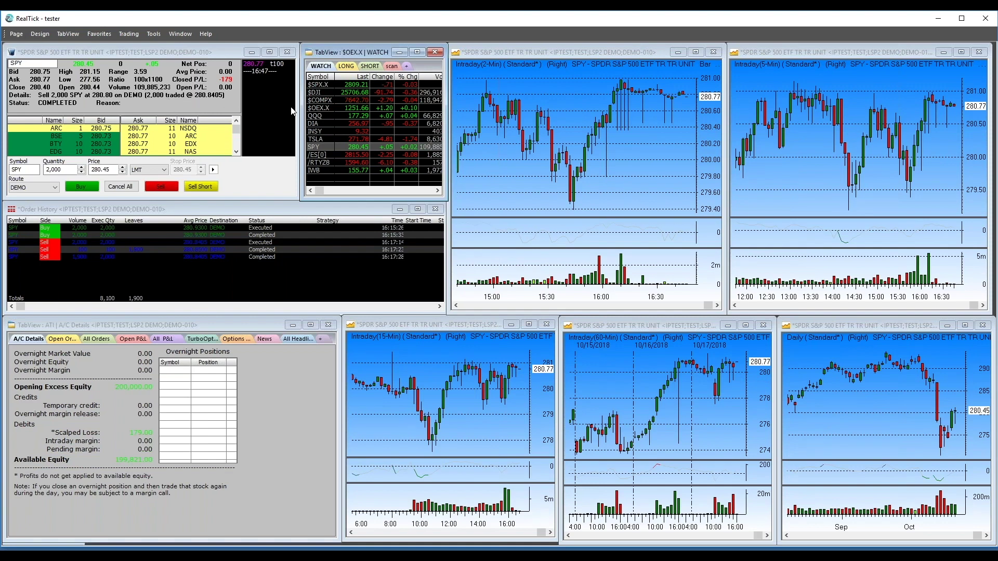
Go through the index and futures symbols in the watch list, selecting $SPX.X, $DJI, $COMPX and /RTYZ8
click(317, 86)
right_click(317, 86)
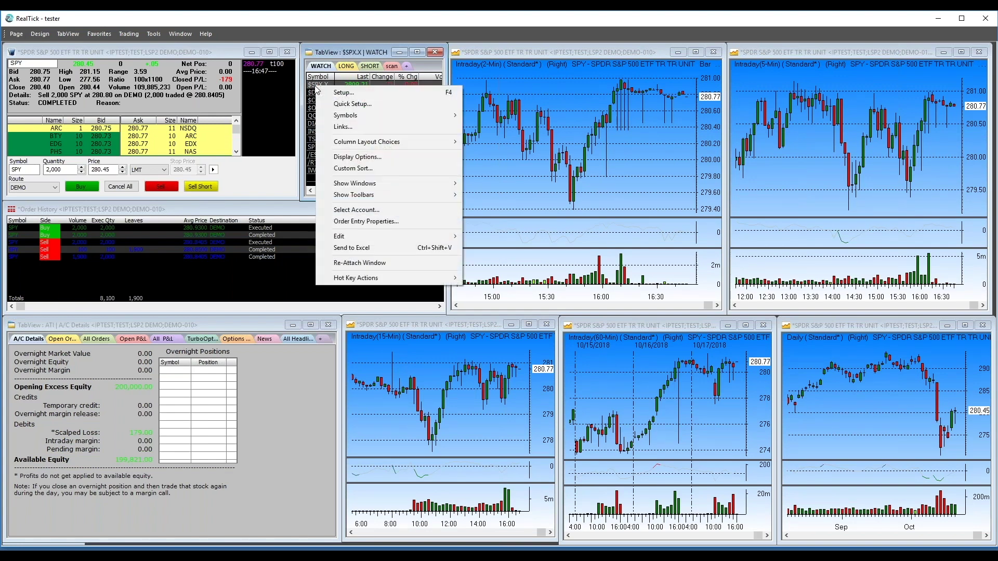
key(Escape)
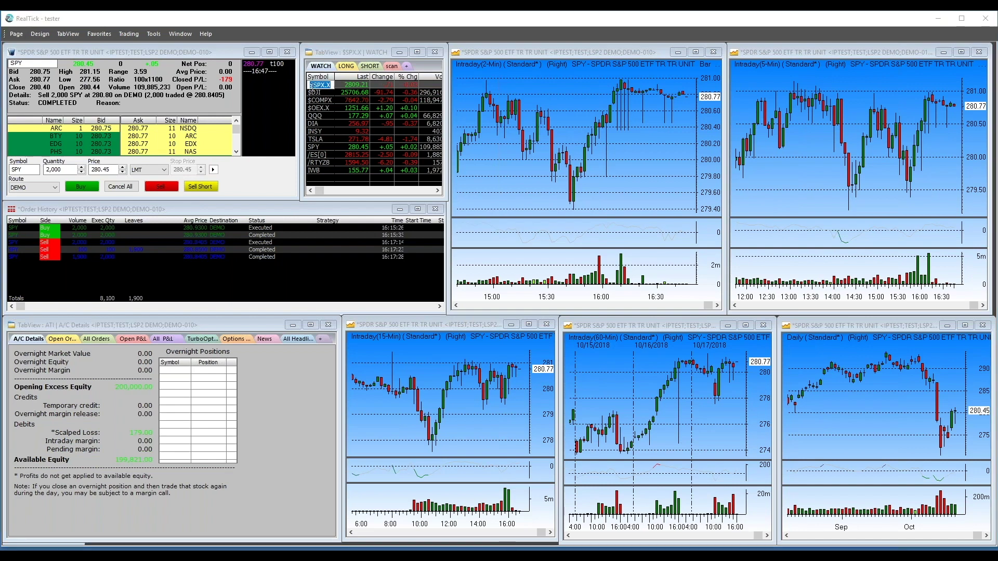
click(315, 93)
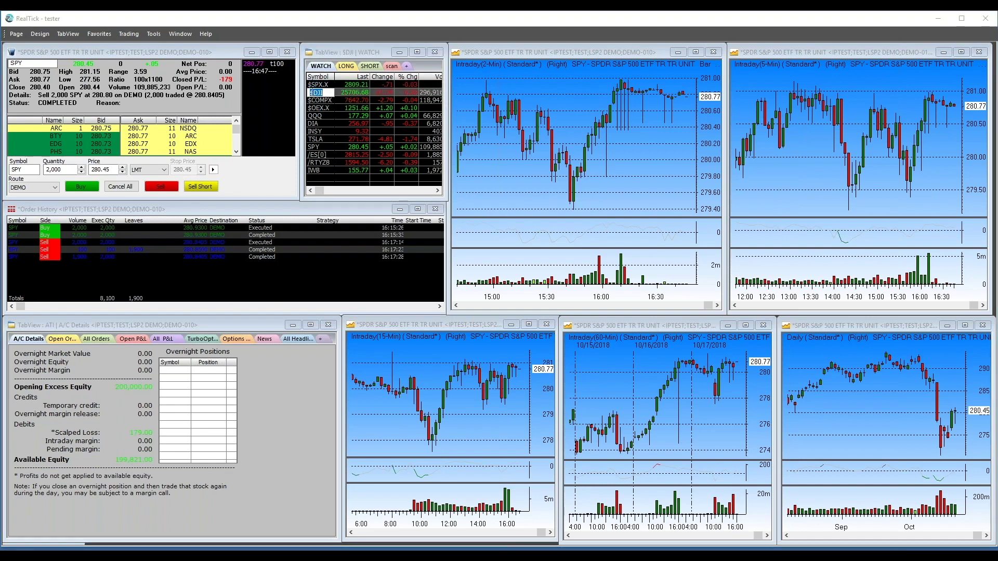
click(317, 100)
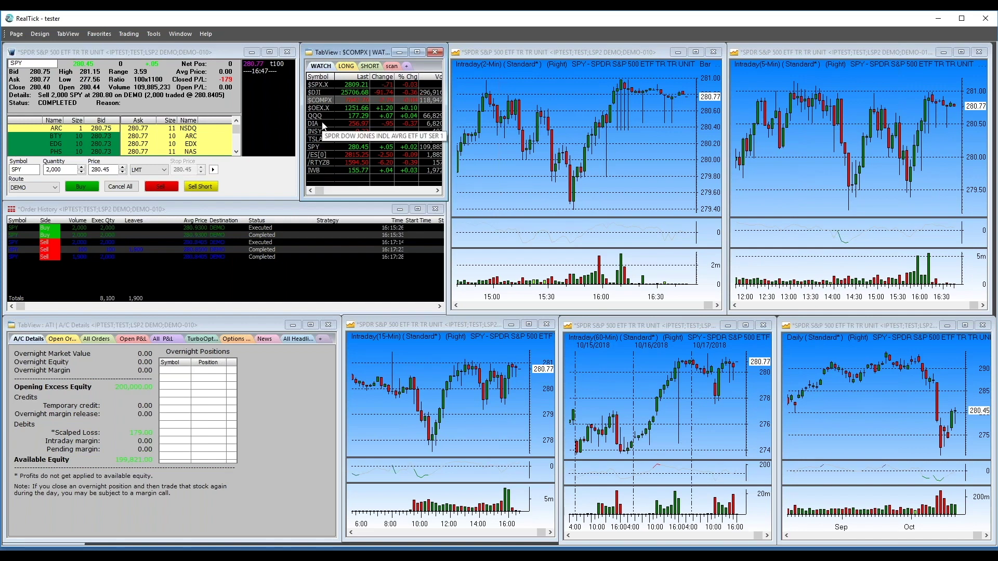
double_click(317, 170)
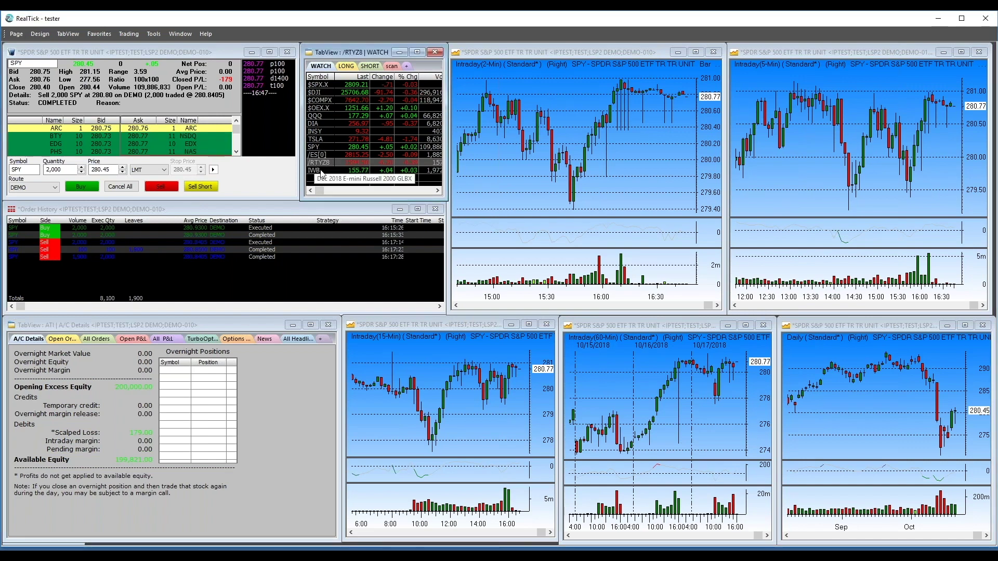
Review the WATCH list's selected symbols in its Minder Setup and close the setup without changes
right_click(323, 175)
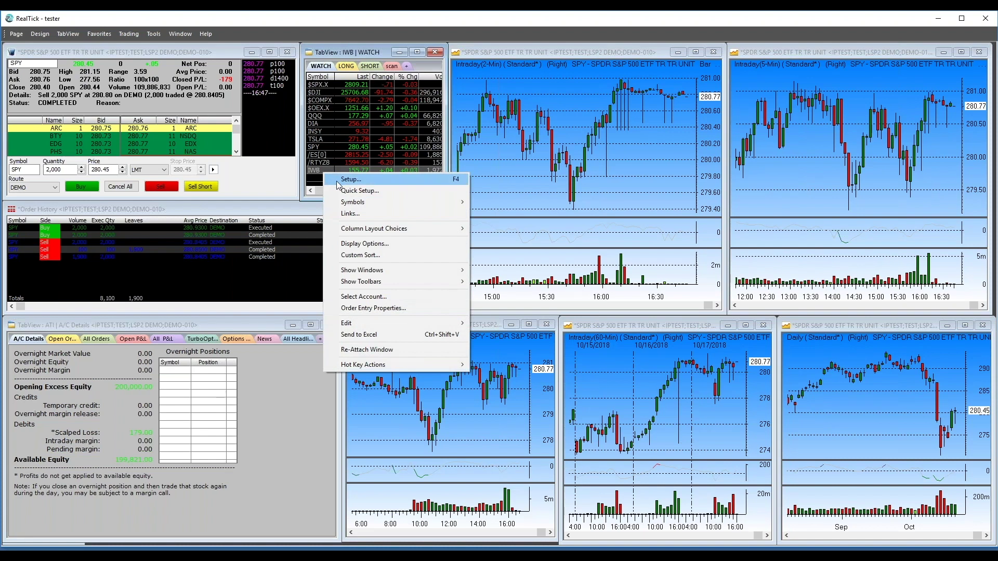
click(335, 179)
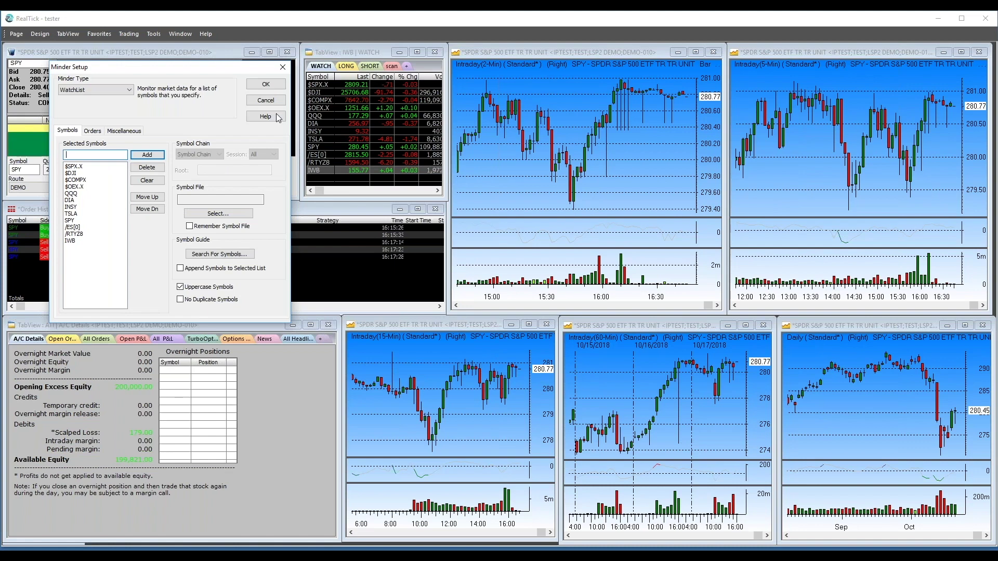
click(266, 100)
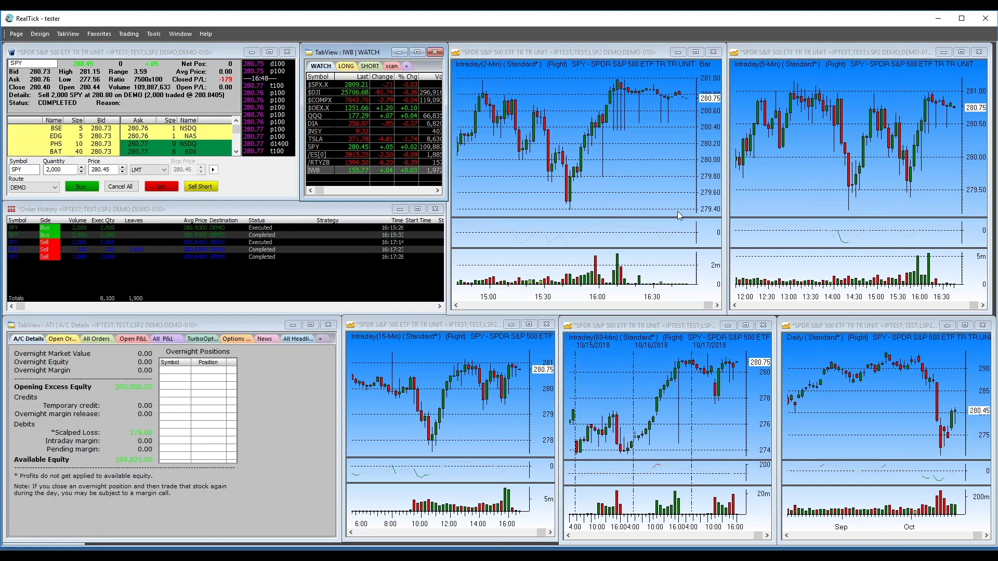
Go up and down through the WATCH list's symbols, starting at QQQ and DIA and finishing on $COMPX
click(317, 116)
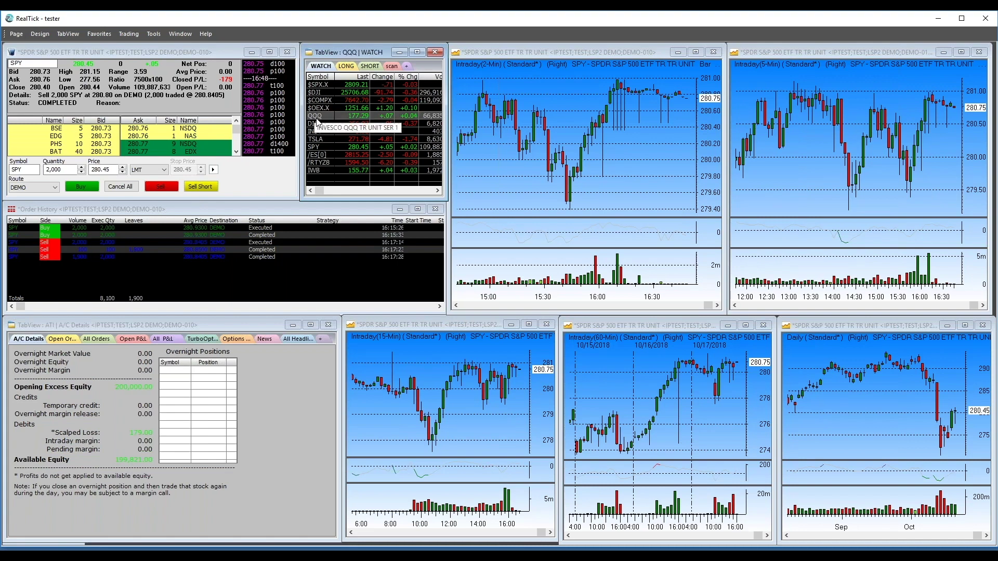
click(317, 123)
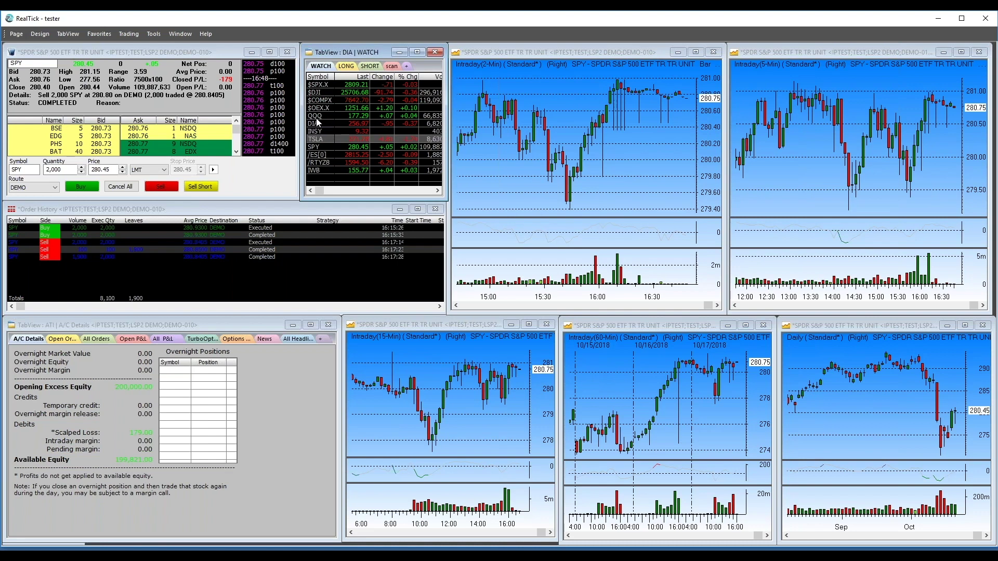
key(Down)
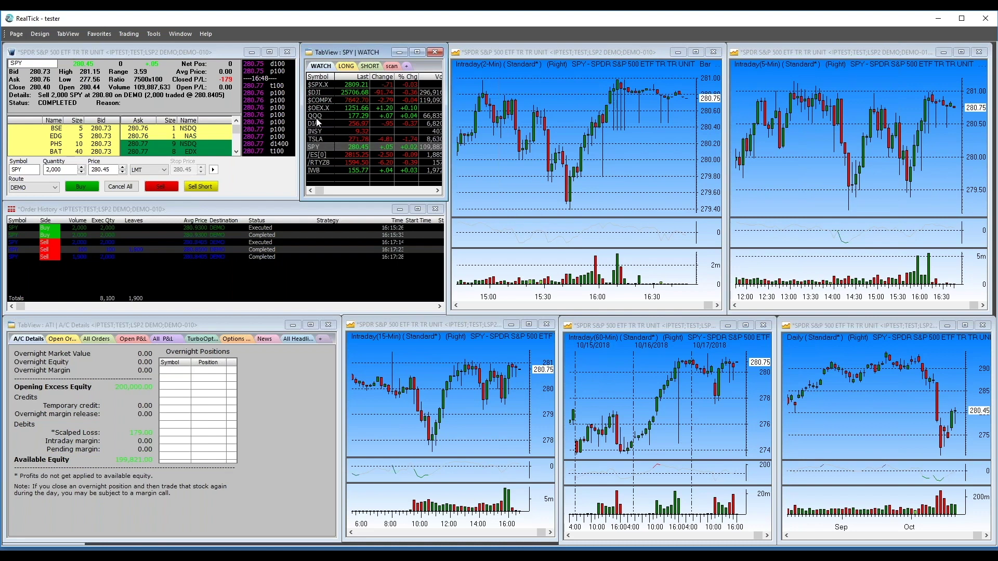
key(Down)
key(Down)
key(Down)
key(Up)
key(Up)
key(Up)
key(Up)
key(Up)
key(Up)
key(Up)
key(Up)
key(Up)
key(Up)
key(Up)
key(Up)
key(Down)
key(Down)
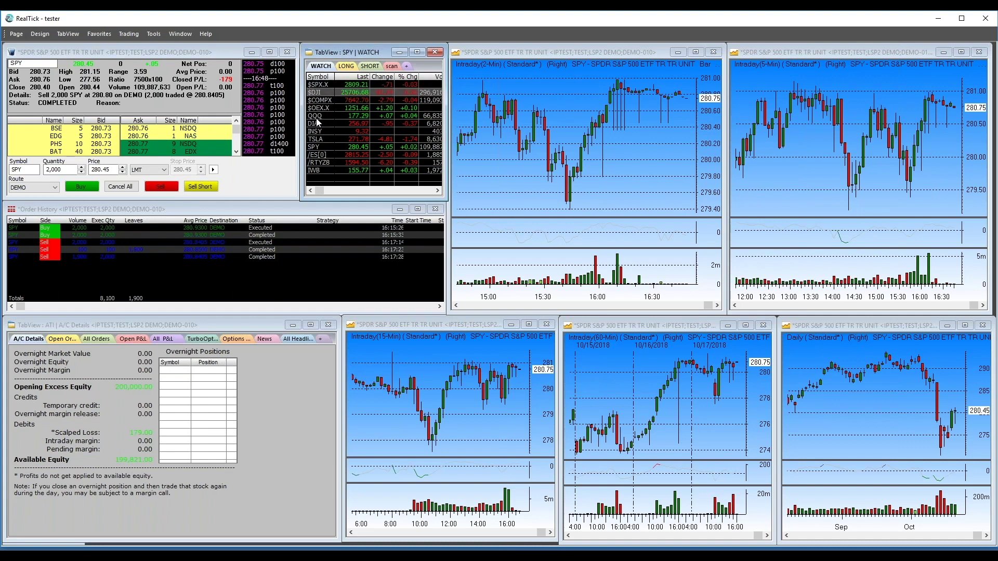
key(Down)
key(Up)
key(Up)
key(Up)
key(Down)
key(Down)
key(Return)
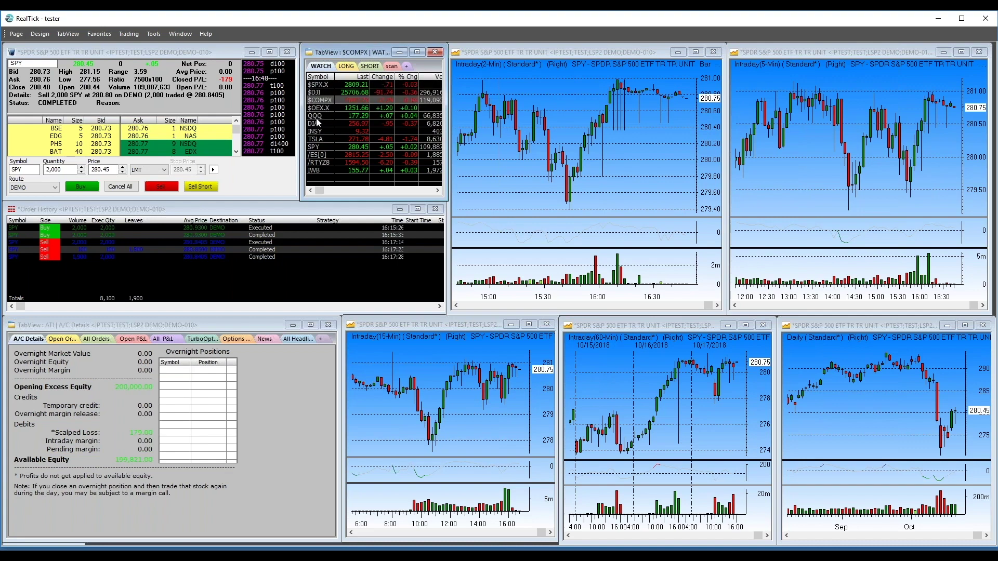
View the LONG and SHORT symbol lists, select SH in the SHORT list, and return to the WATCH list
click(346, 66)
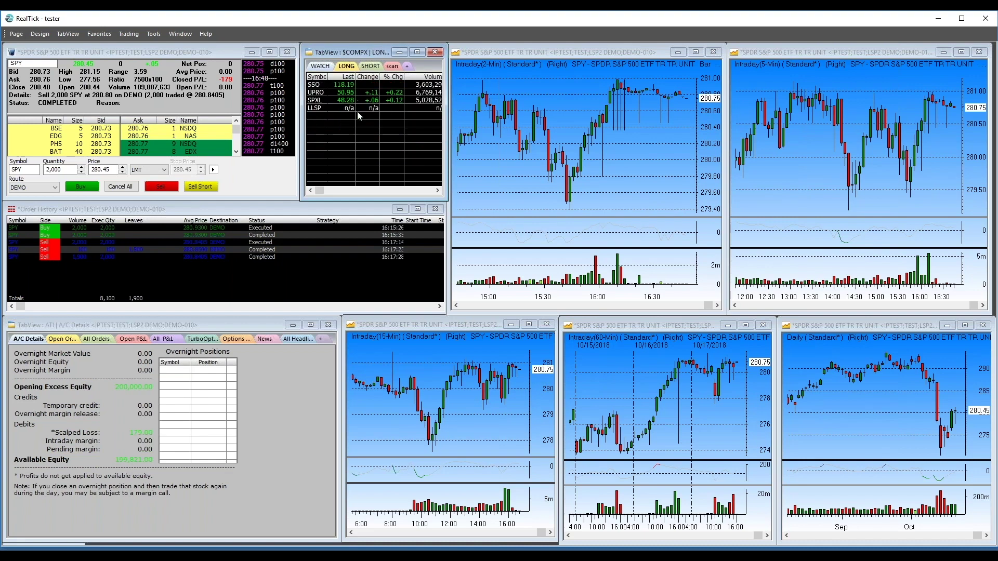
click(370, 66)
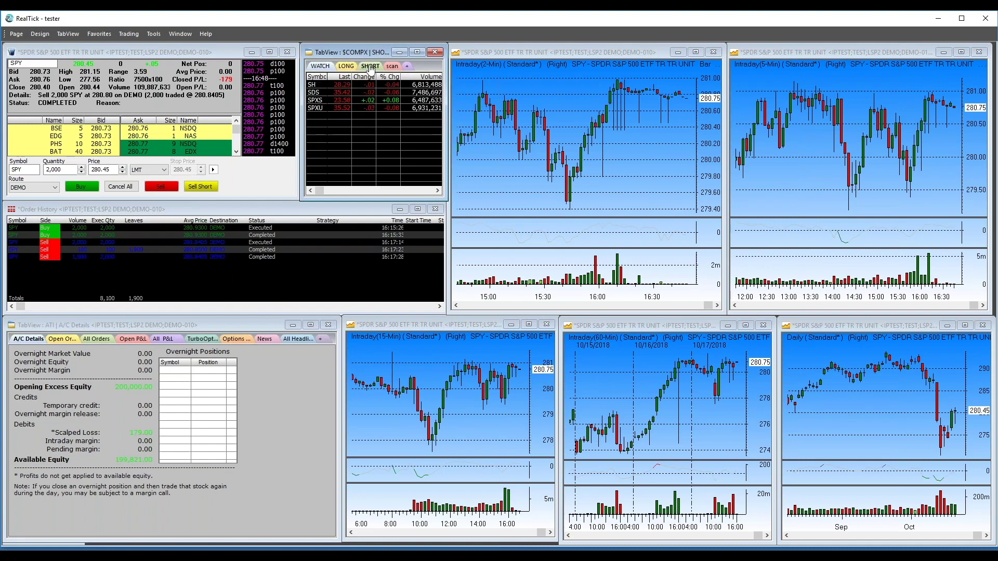
click(311, 86)
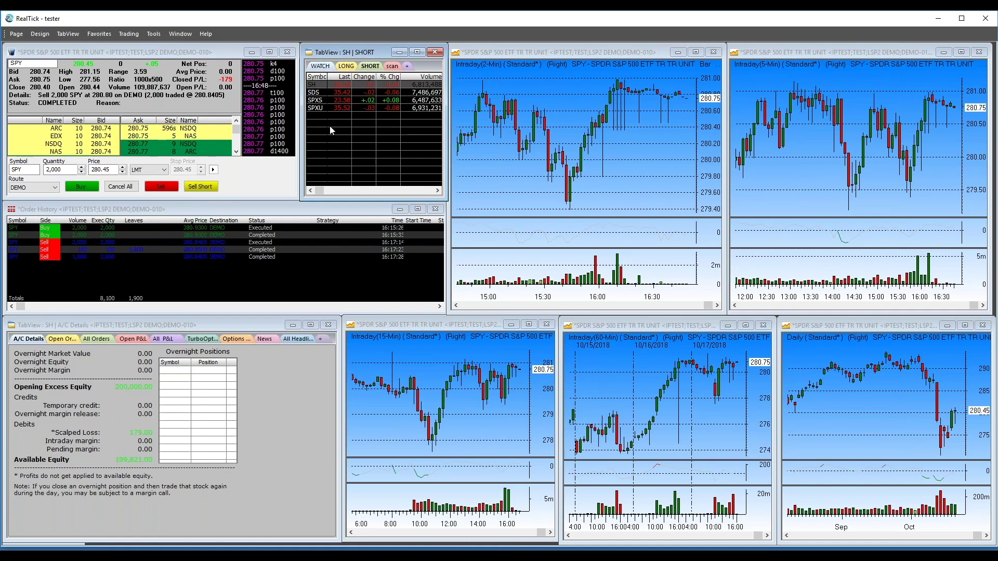
click(320, 66)
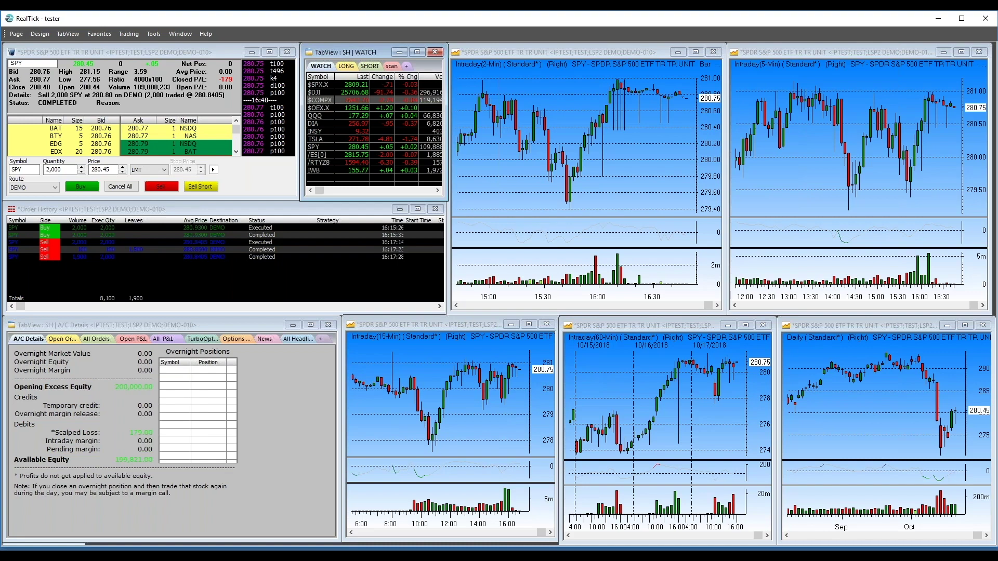
Load DIA from the watch list into the 2-minute chart only, and QQQ into the linked MarketMaker window and charts
click(317, 127)
drag(317, 126, 617, 172)
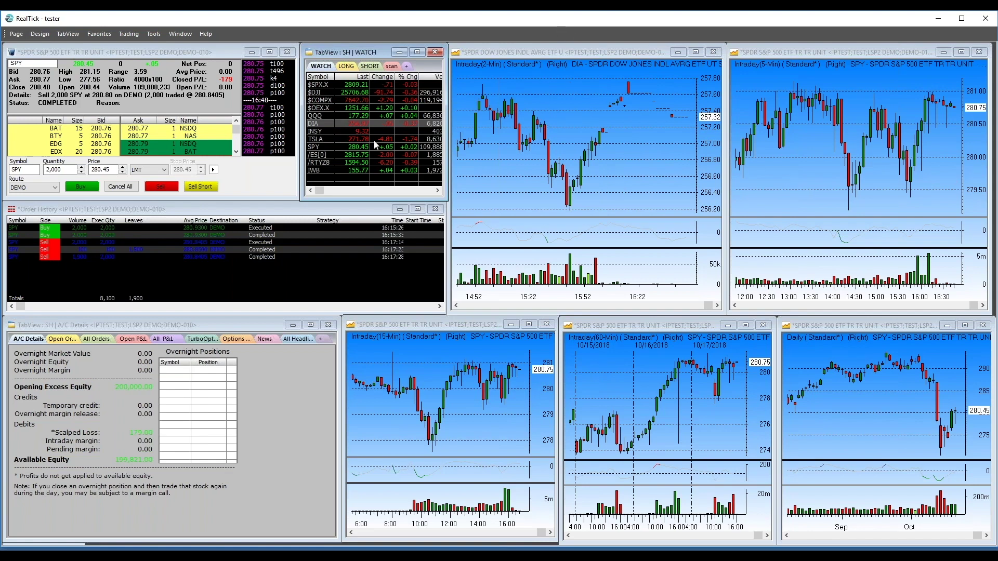
click(318, 115)
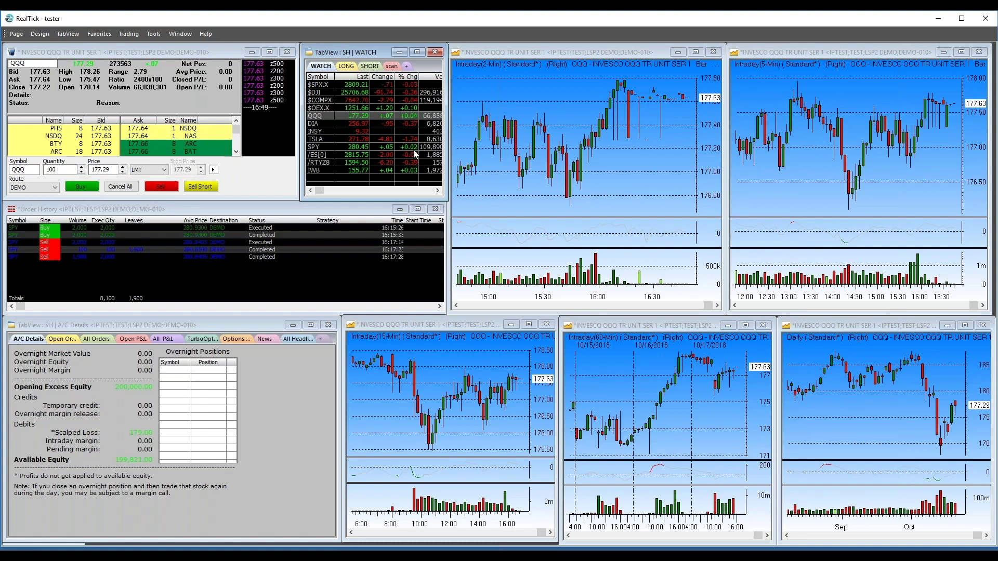
Add the test symbol ZVZZT at the end of the WATCH list and load it into the linked windows
click(320, 178)
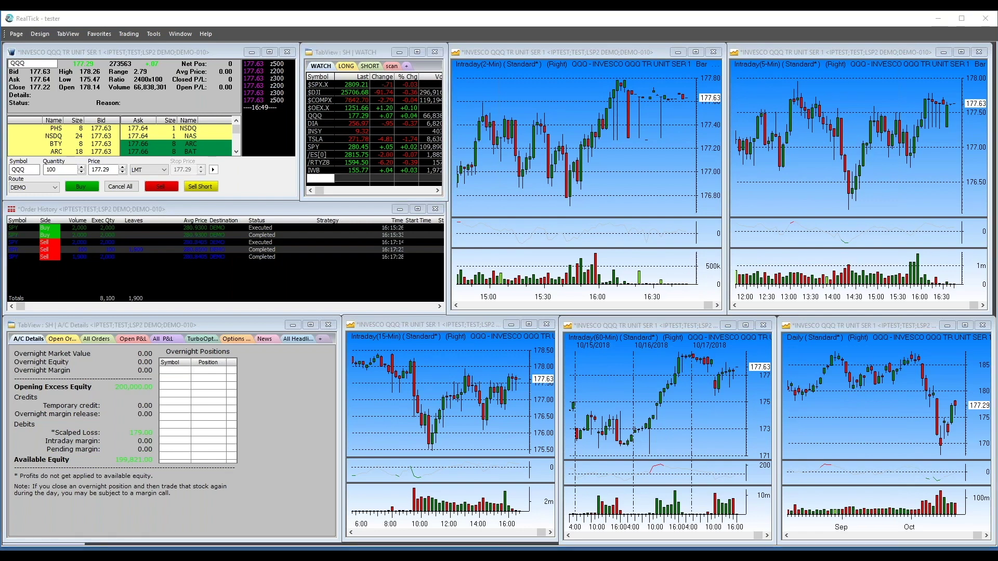
text(ZVZZT)
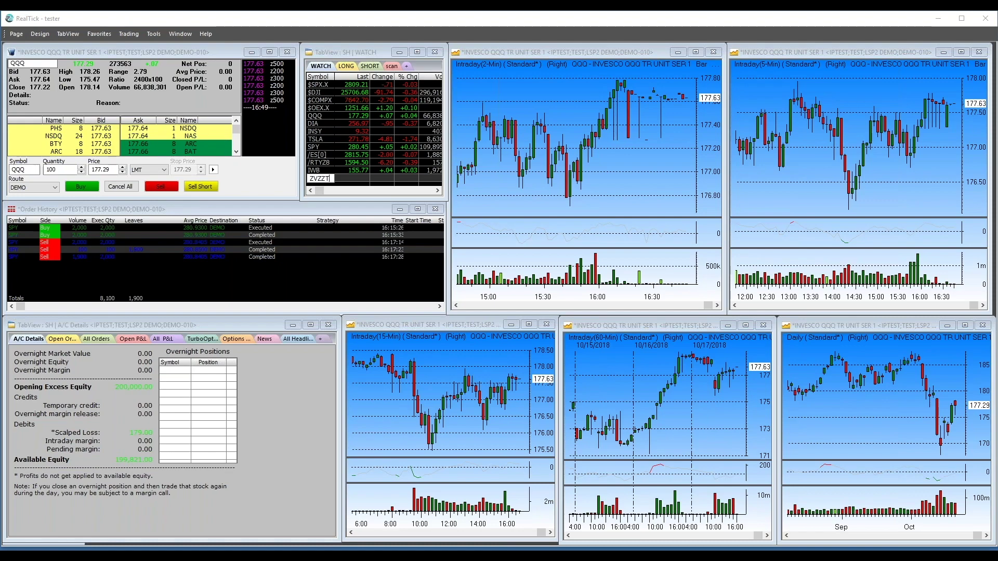
key(Return)
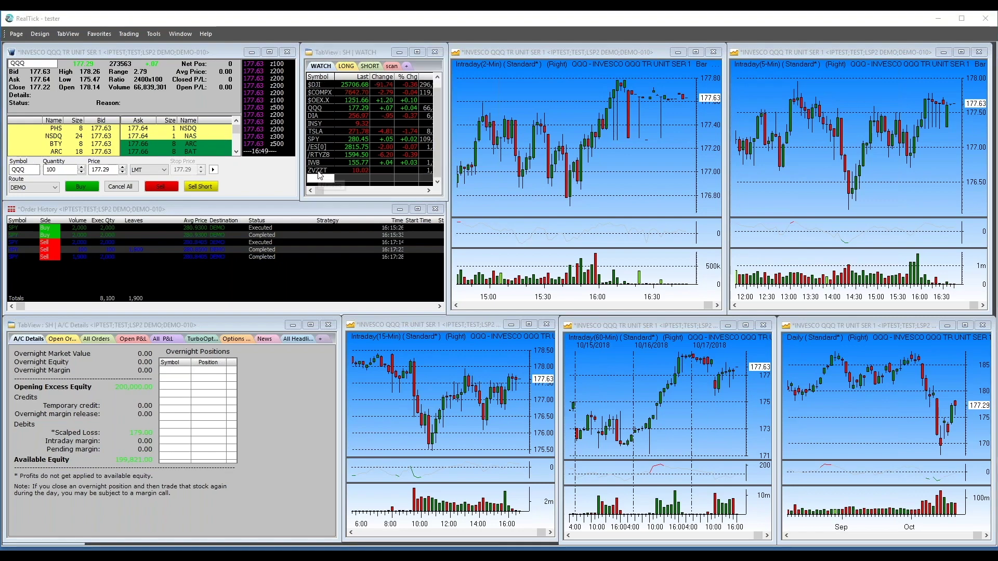
click(318, 170)
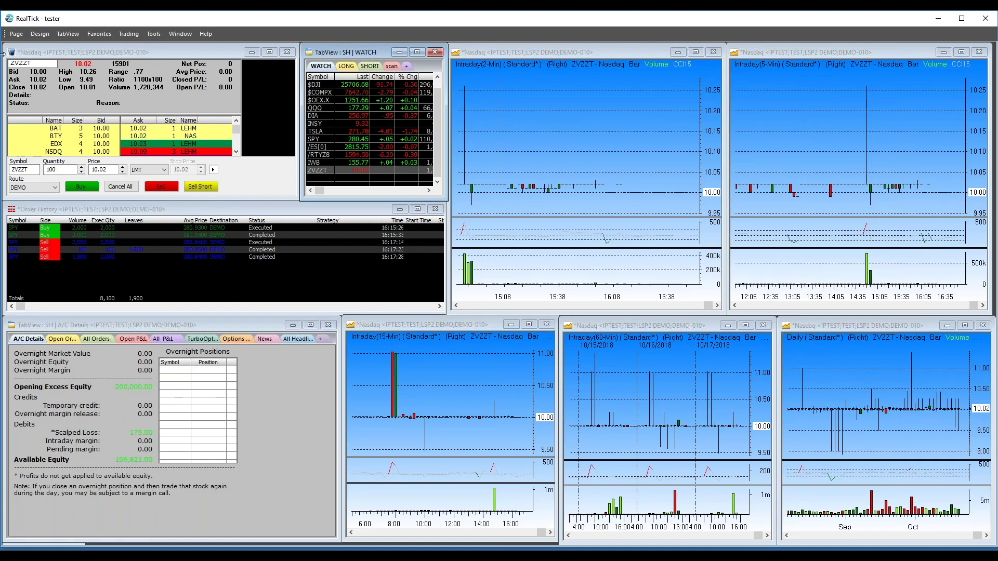
Create a Time & Sales window for ZVZZT dated 10/17/2018 and place it over the middle of the page
click(40, 34)
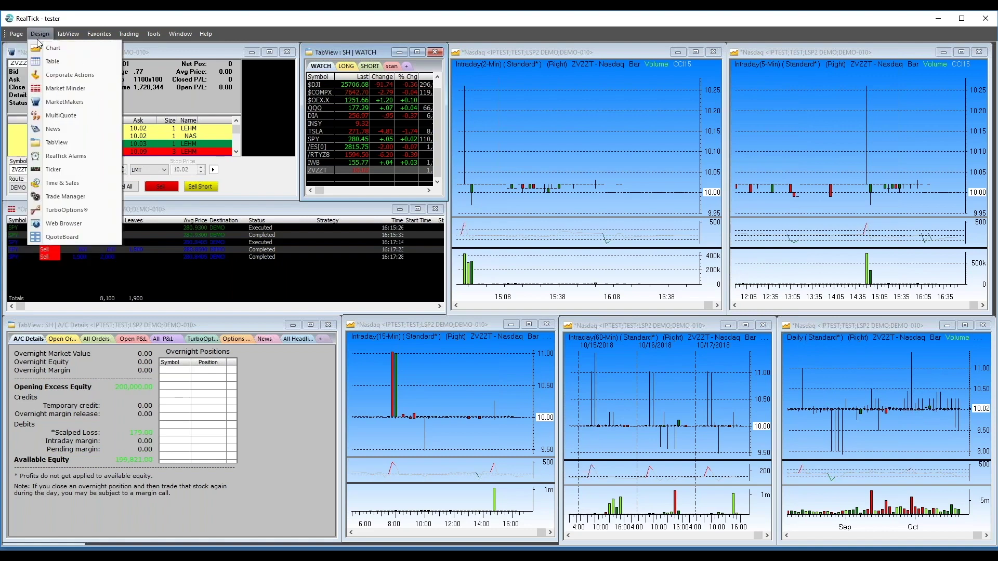
click(72, 183)
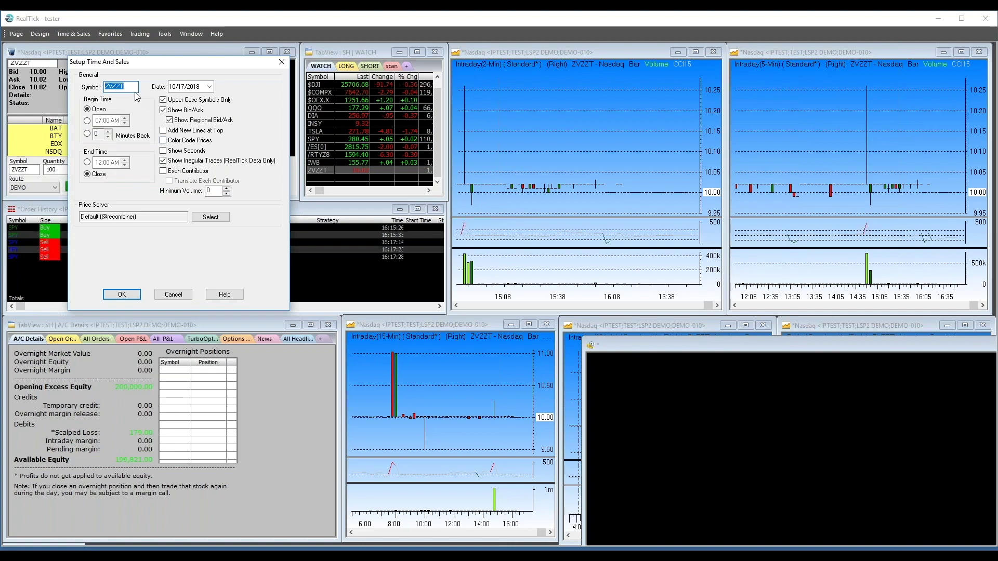
click(127, 294)
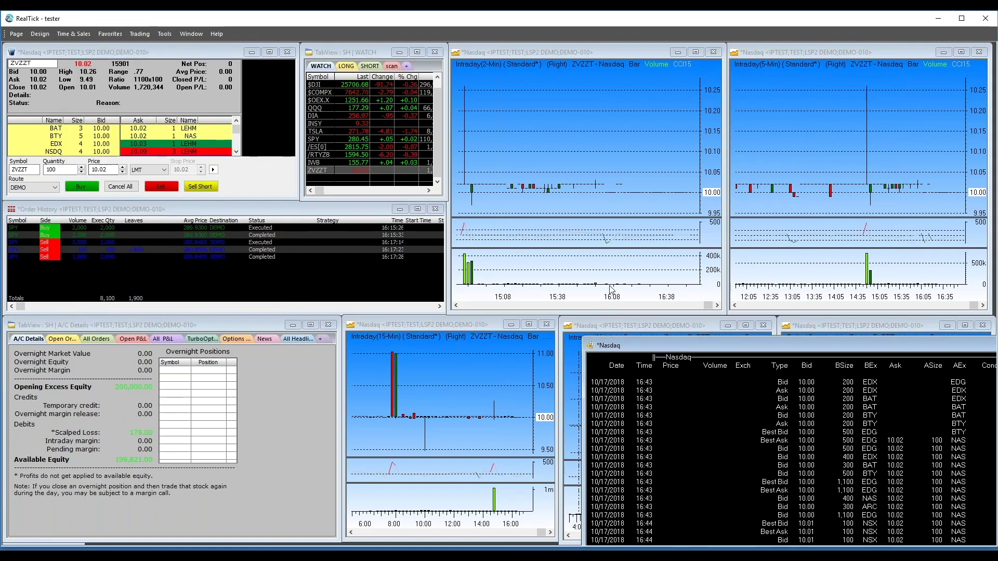
drag(671, 351, 251, 158)
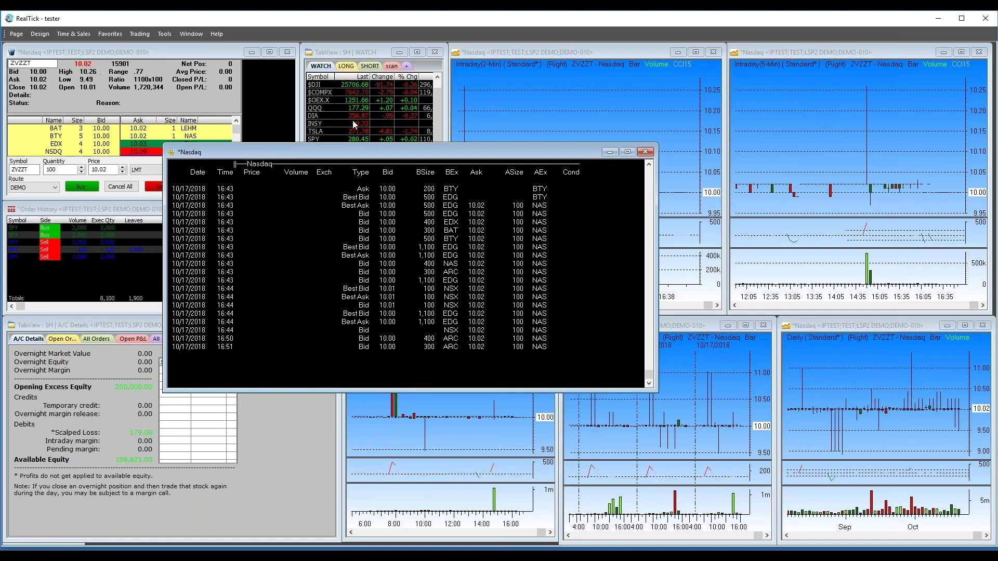
Load DIA from the watch list into the linked windows and move the Time & Sales window below the watch list's symbols
click(321, 116)
click(316, 116)
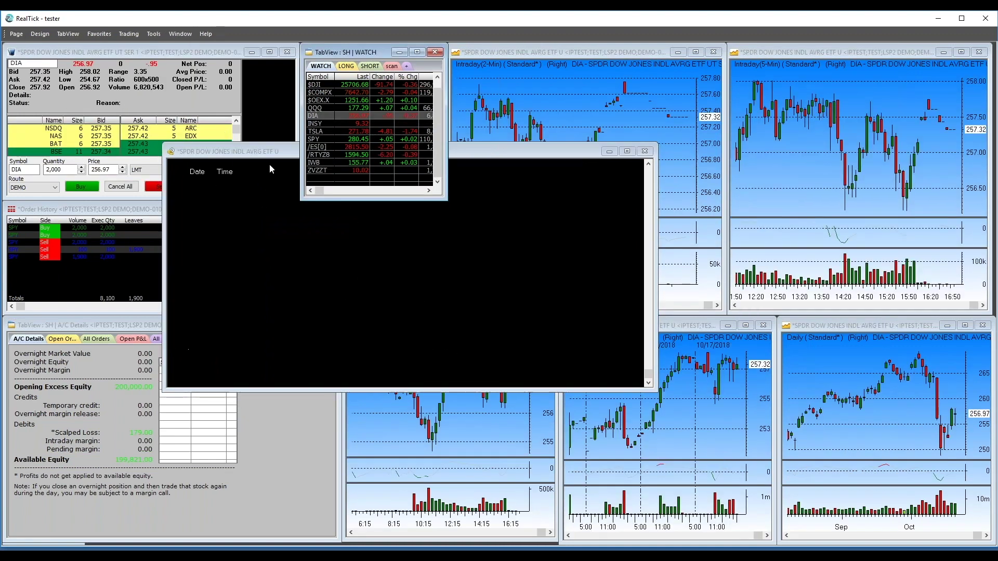
click(270, 157)
drag(272, 153, 274, 198)
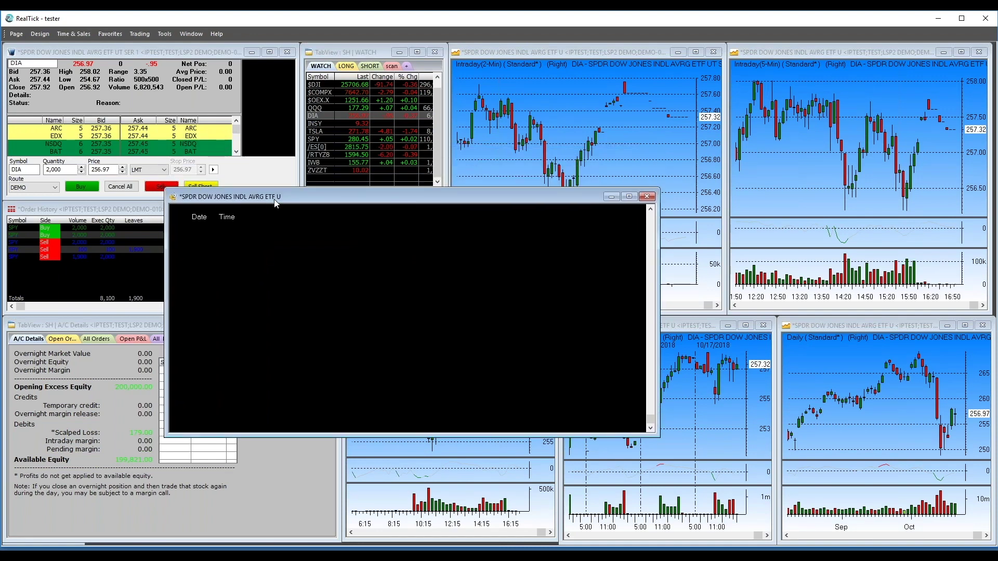
Enable Show Seconds in the Time & Sales setup and move the window clear of the watch list
right_click(329, 265)
click(341, 265)
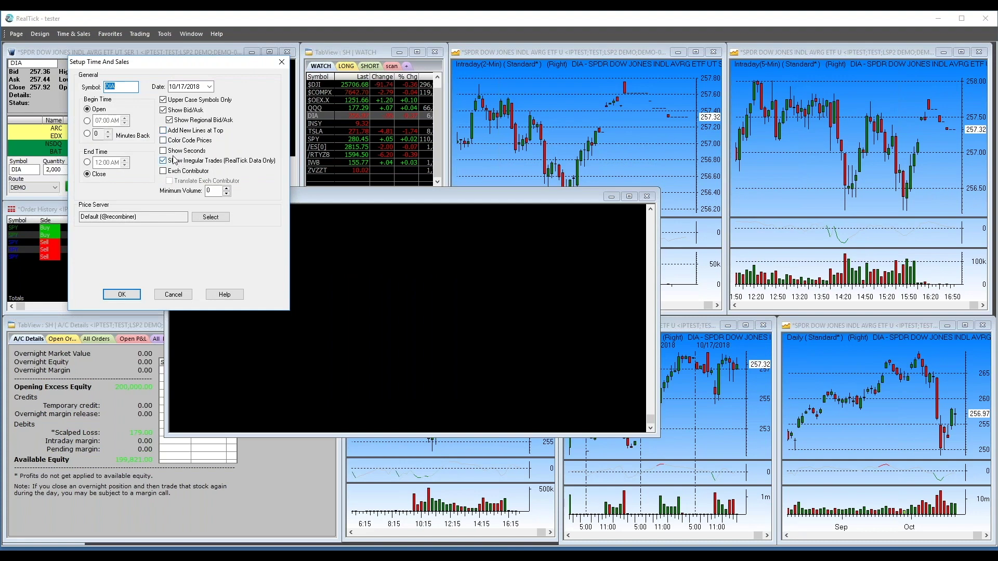
click(164, 150)
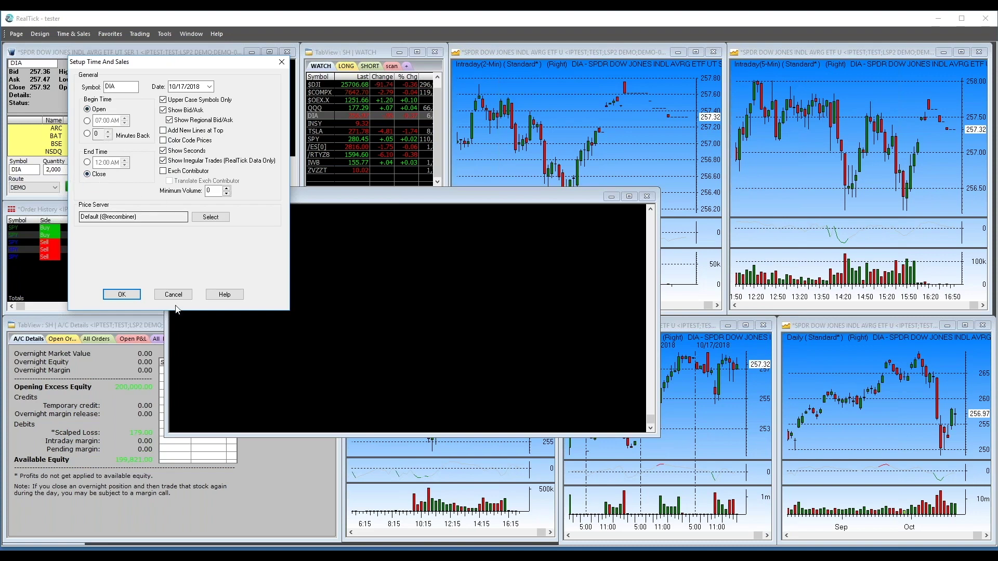
click(127, 294)
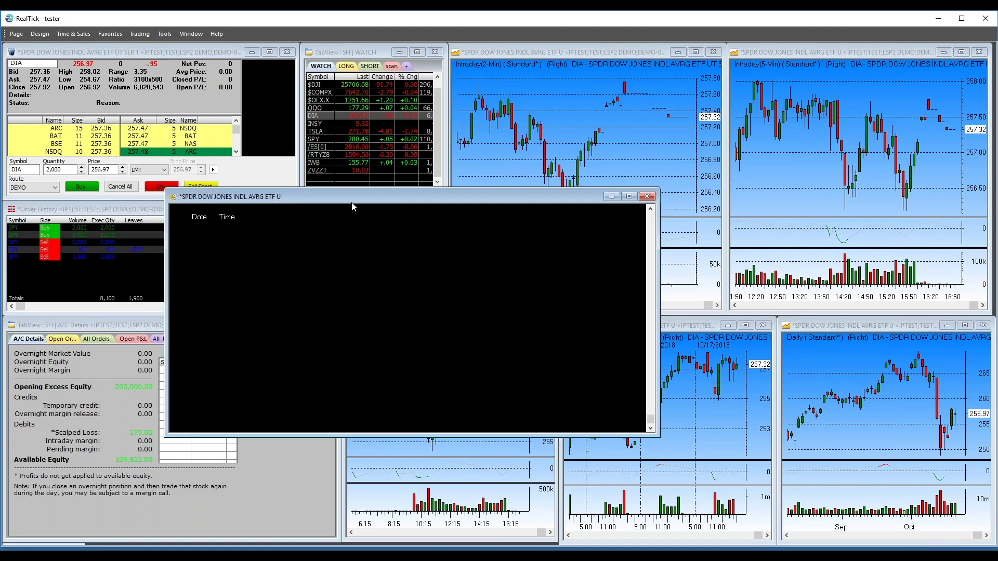
drag(351, 198, 523, 244)
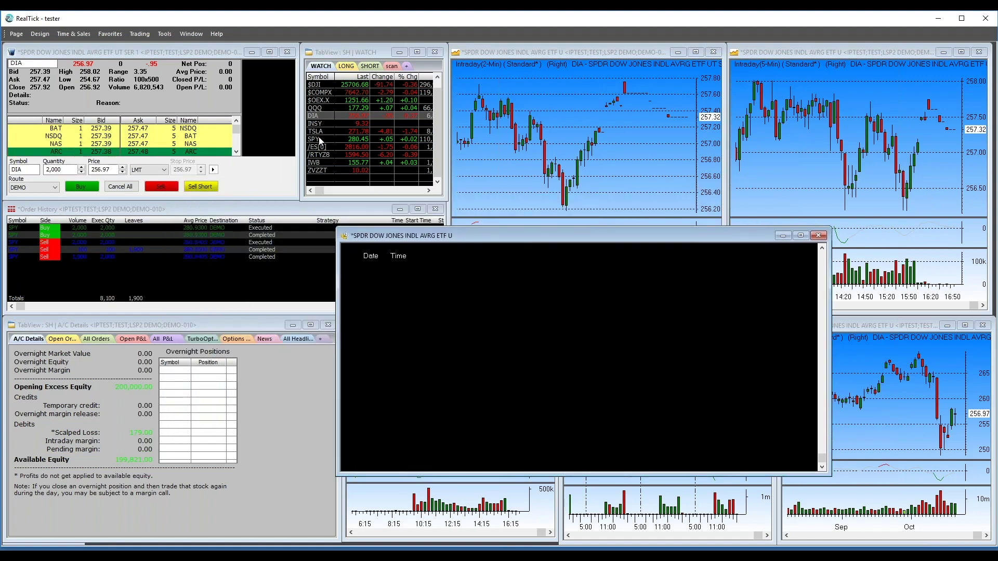
Load SPY from the watch list into the linked windows and change the Time & Sales window alone to HIG
click(315, 140)
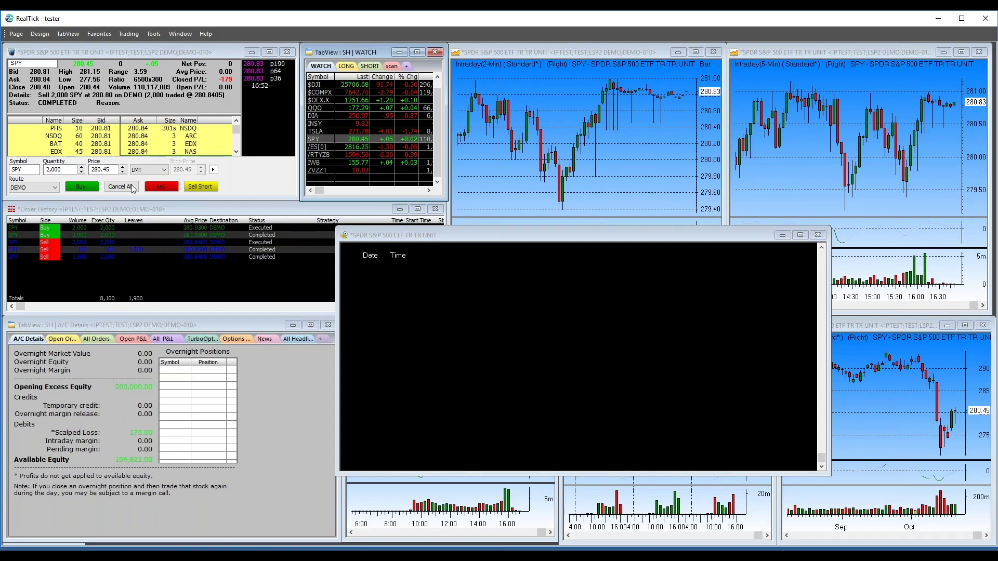
click(477, 385)
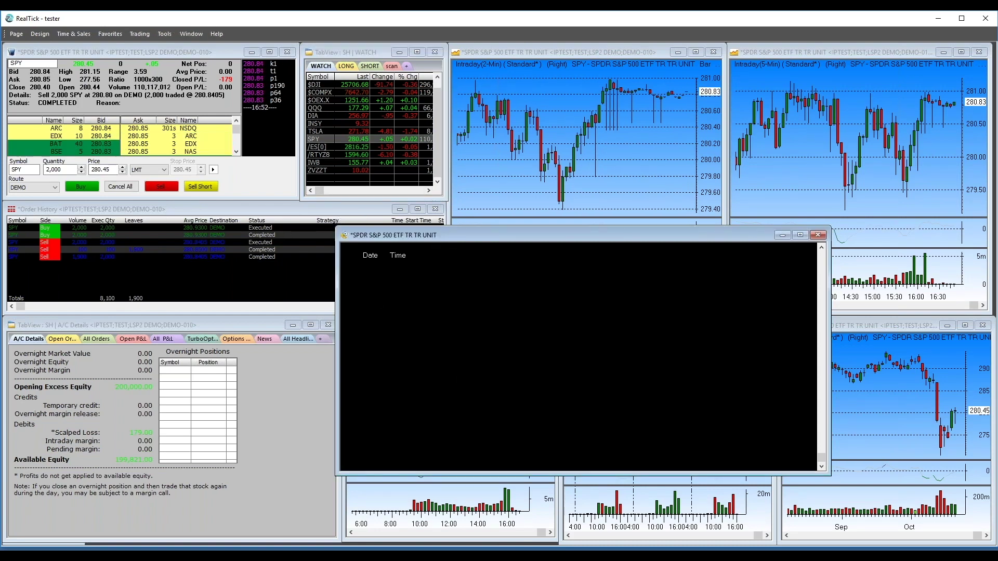
text(HIG)
key(Return)
right_click(671, 398)
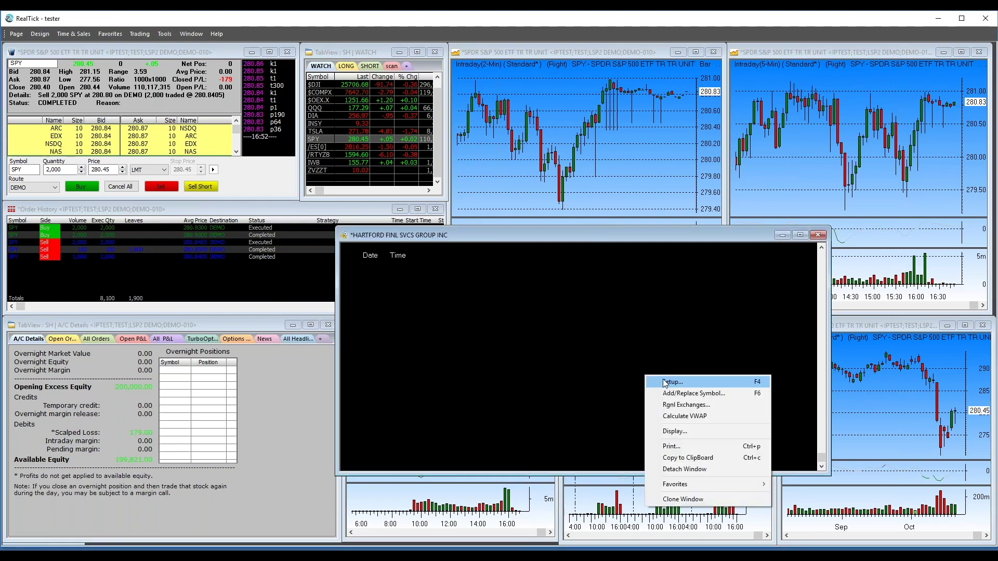
click(668, 382)
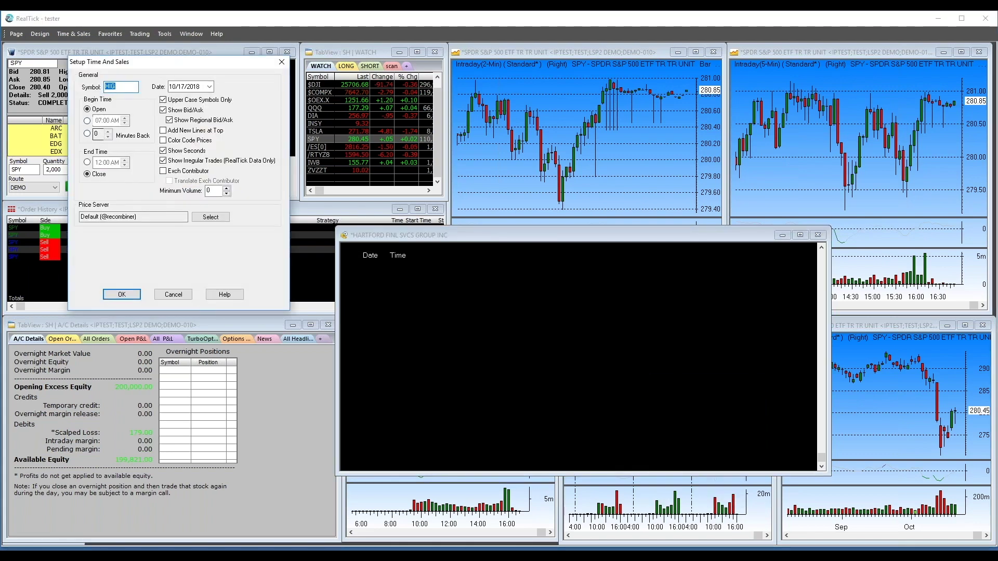
click(88, 134)
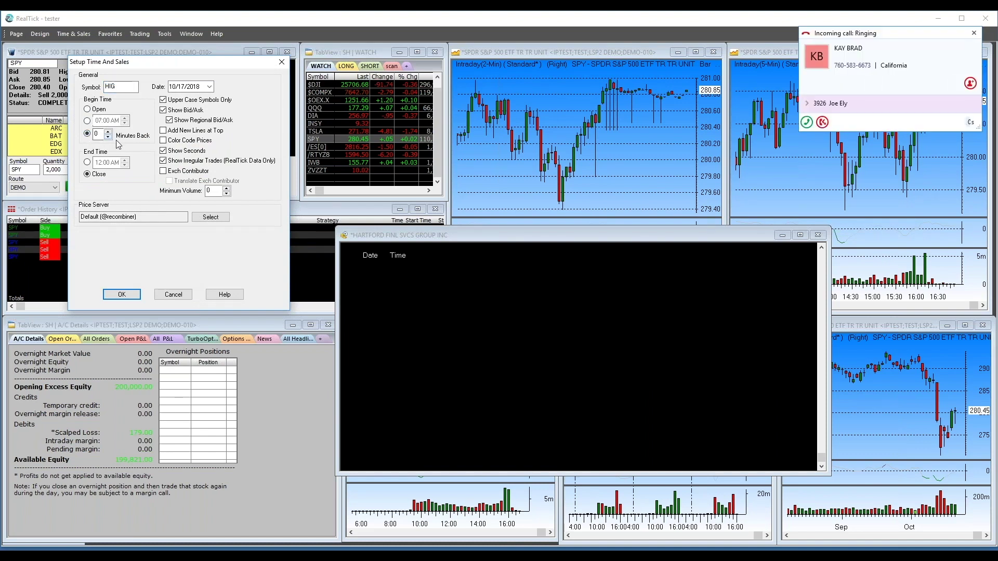
click(109, 132)
click(108, 132)
click(108, 132)
click(108, 132)
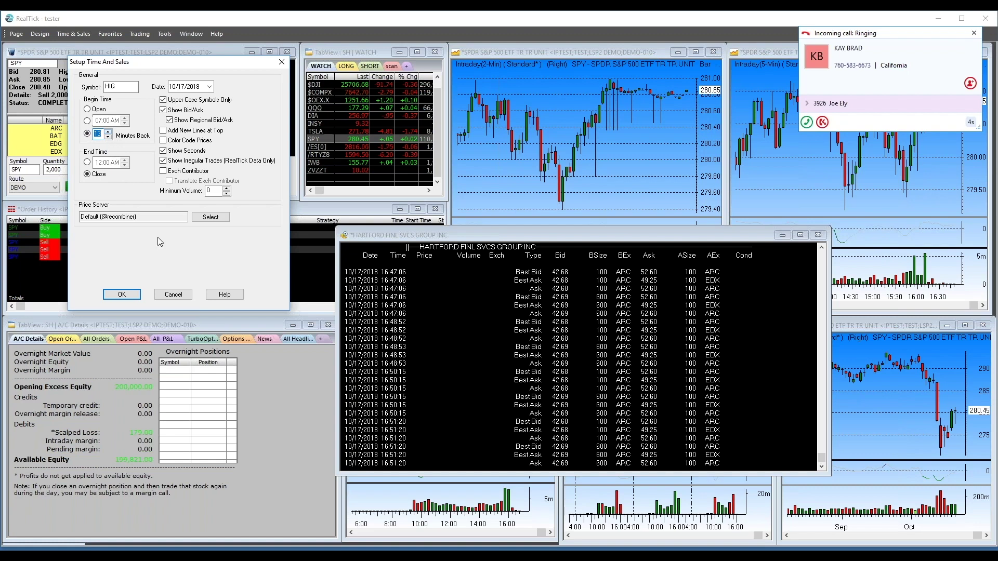
click(173, 294)
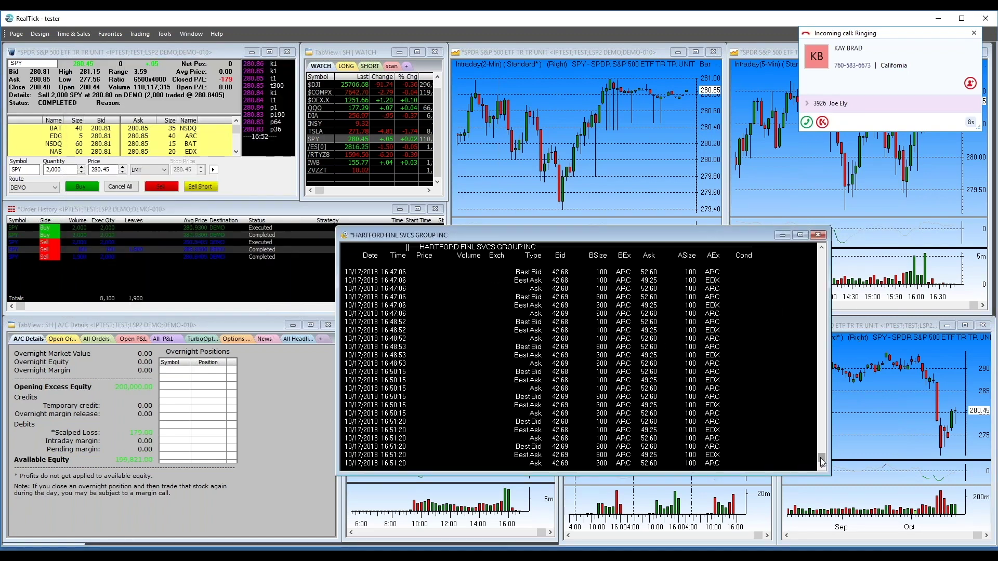
Review the HIG Time & Sales records back to the quotes and irregular trades around 14:12:26
drag(820, 457, 821, 449)
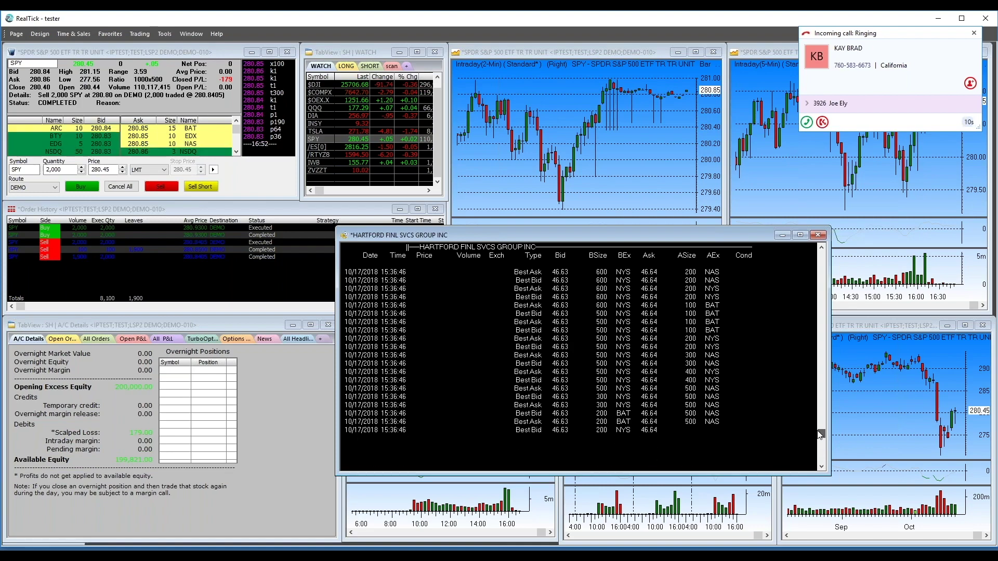
drag(821, 450, 814, 386)
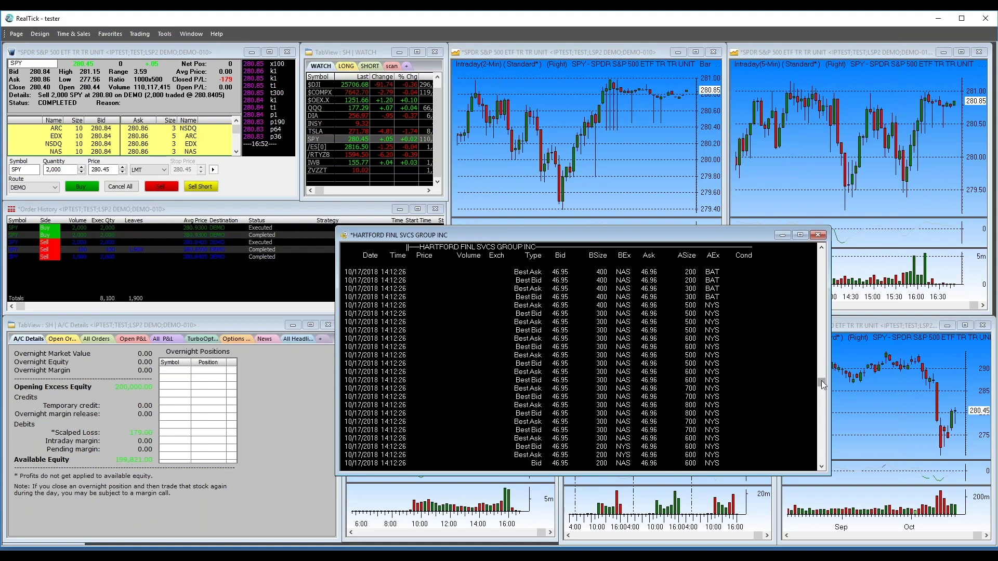
click(821, 250)
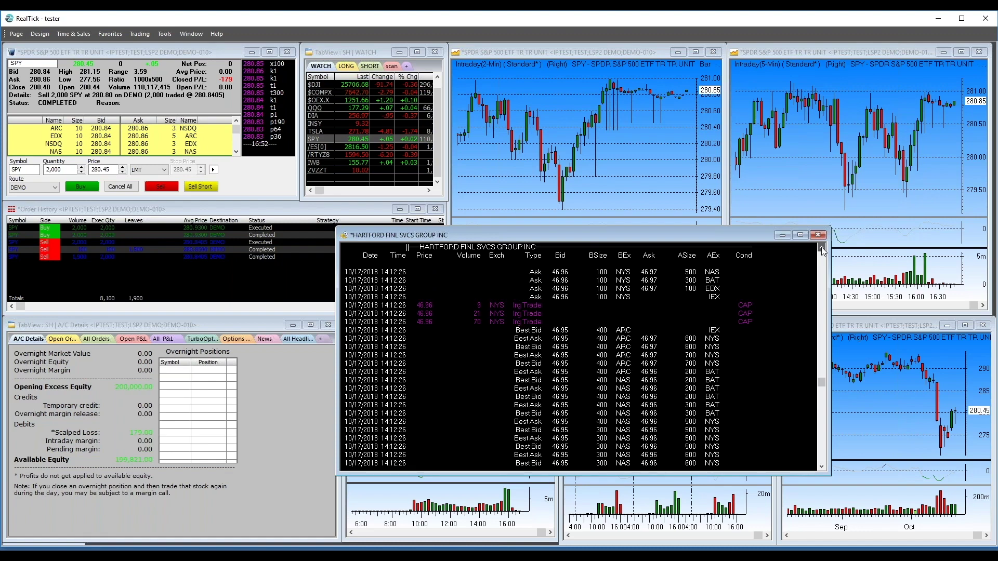
Review the HIG Time & Sales records back to the trades around 13:47:49, and close the Time & Sales window
click(821, 249)
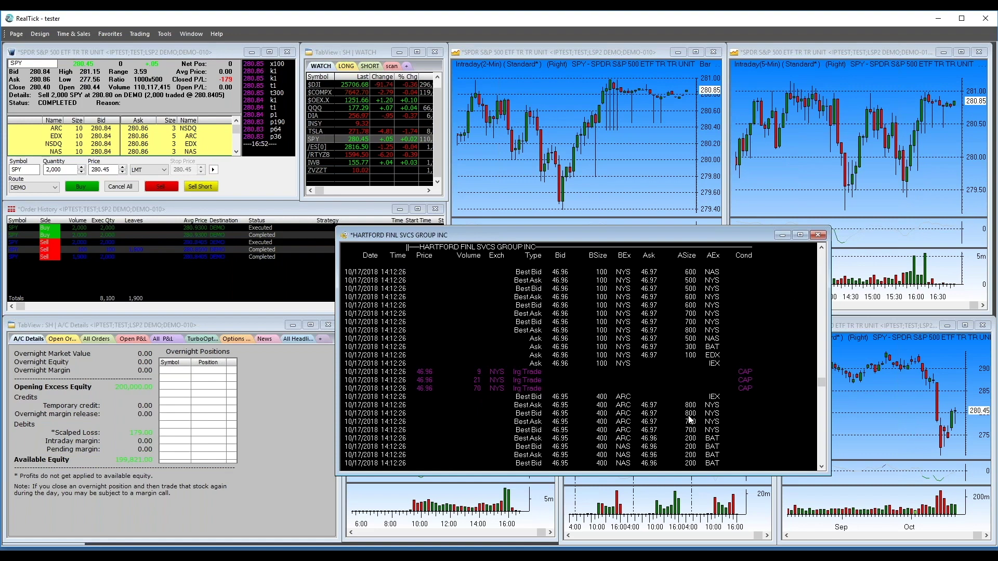
drag(818, 379, 819, 370)
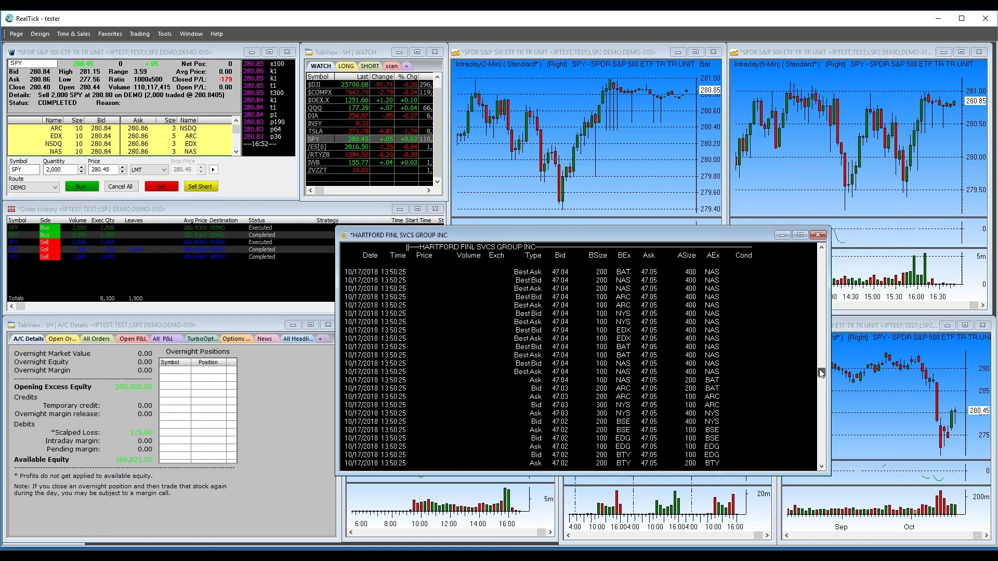
drag(820, 368, 821, 370)
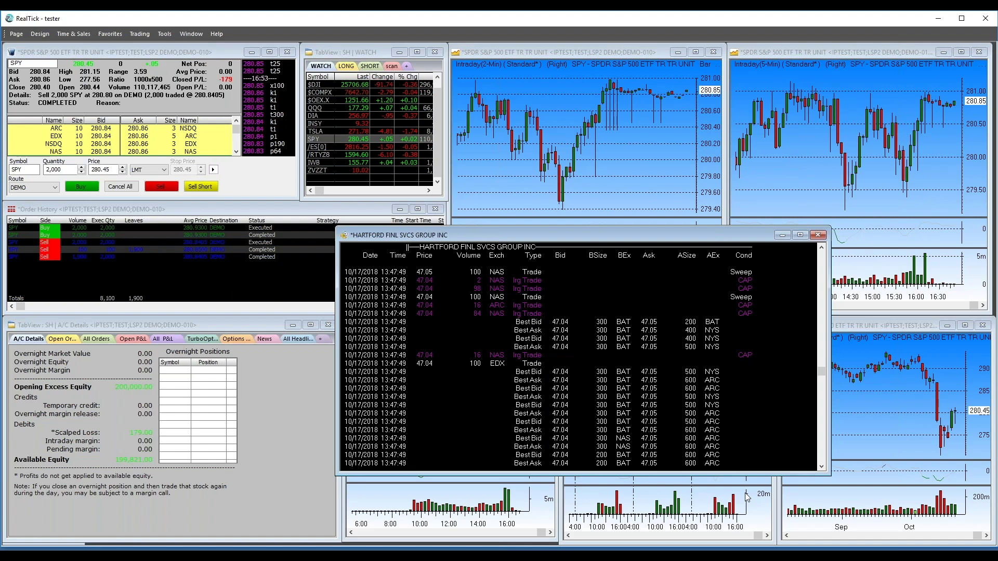
click(818, 235)
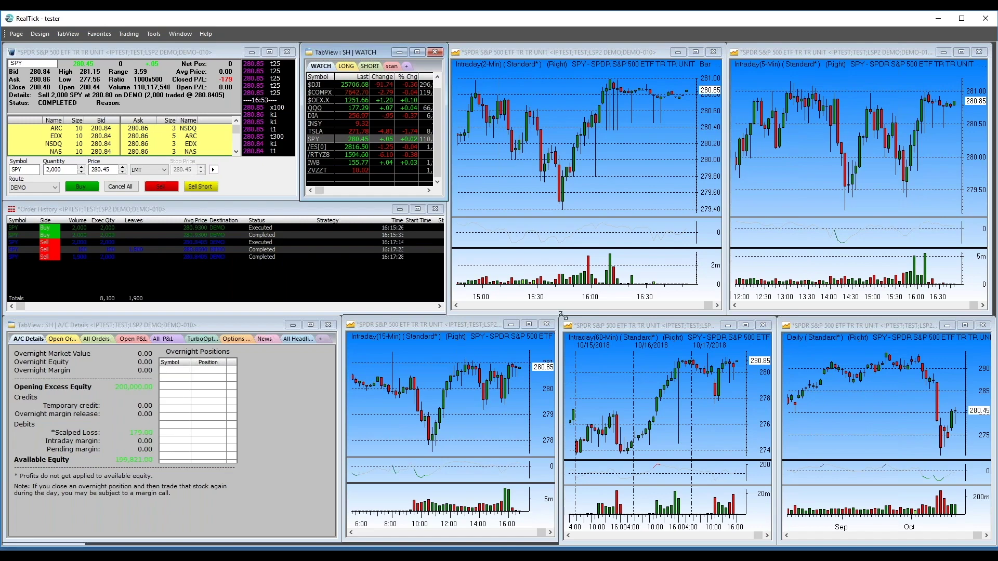
Enlarge the 15-minute SPY chart window over the neighbouring charts and review the data period choices in its Chart Setup
click(471, 336)
drag(560, 315, 876, 119)
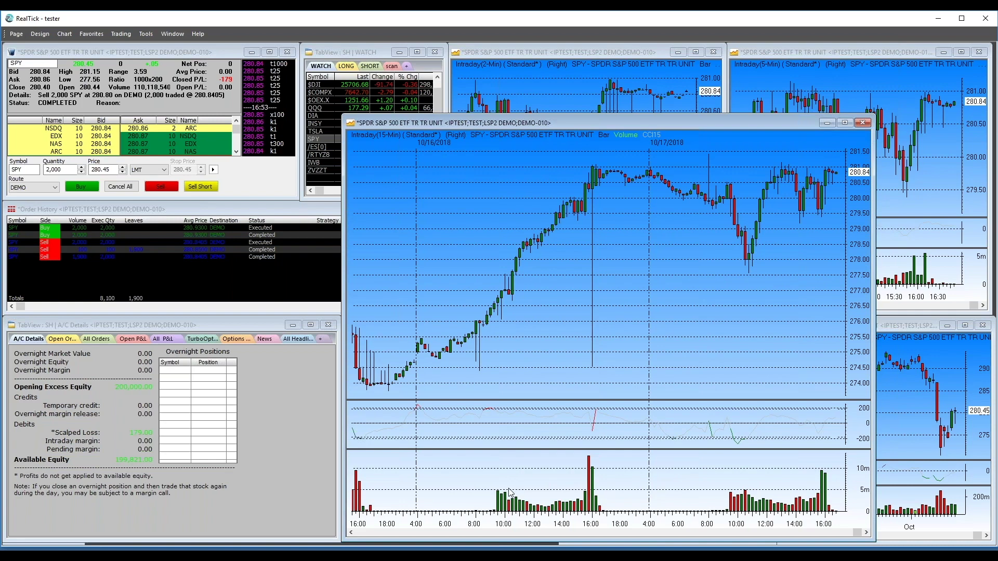
right_click(583, 310)
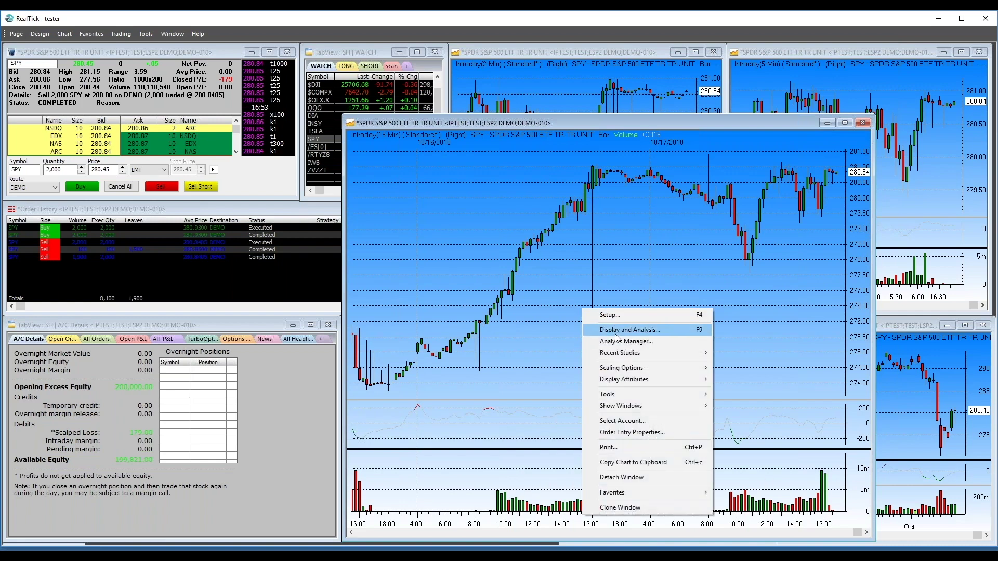
click(610, 315)
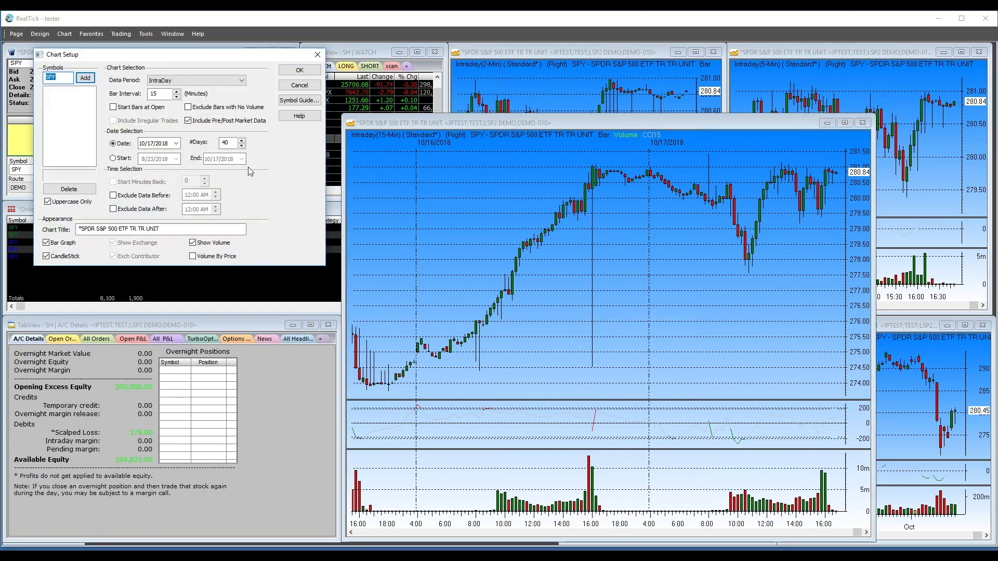
click(242, 81)
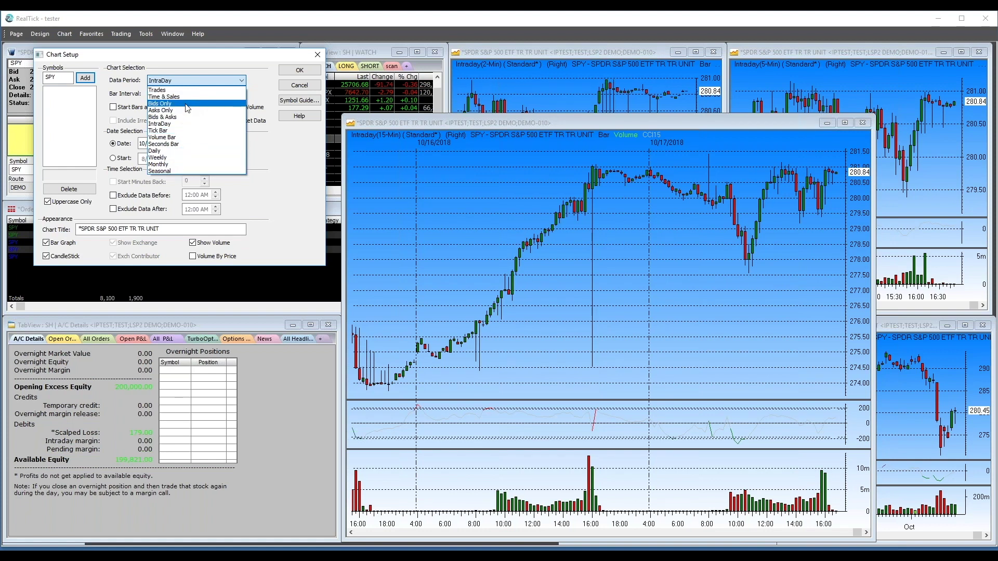
click(283, 154)
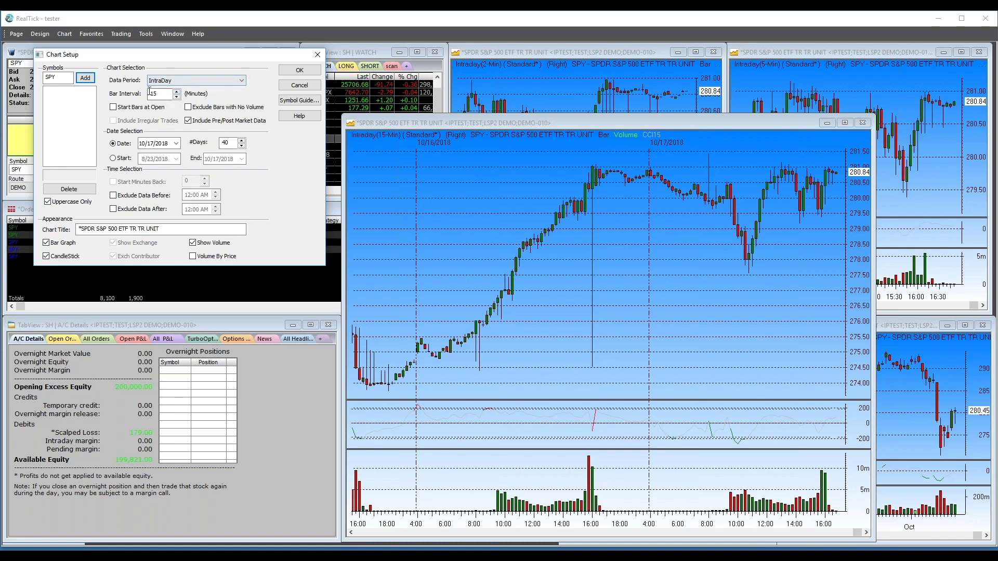
Set the enlarged SPY chart's bar interval to 3 minutes and apply the chart setup
click(176, 97)
click(177, 97)
click(177, 93)
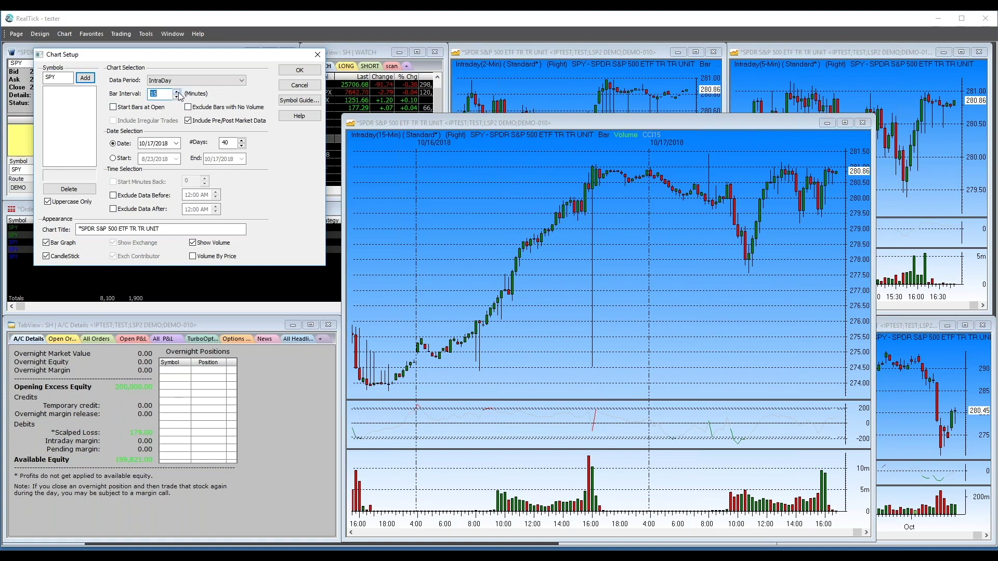
click(176, 97)
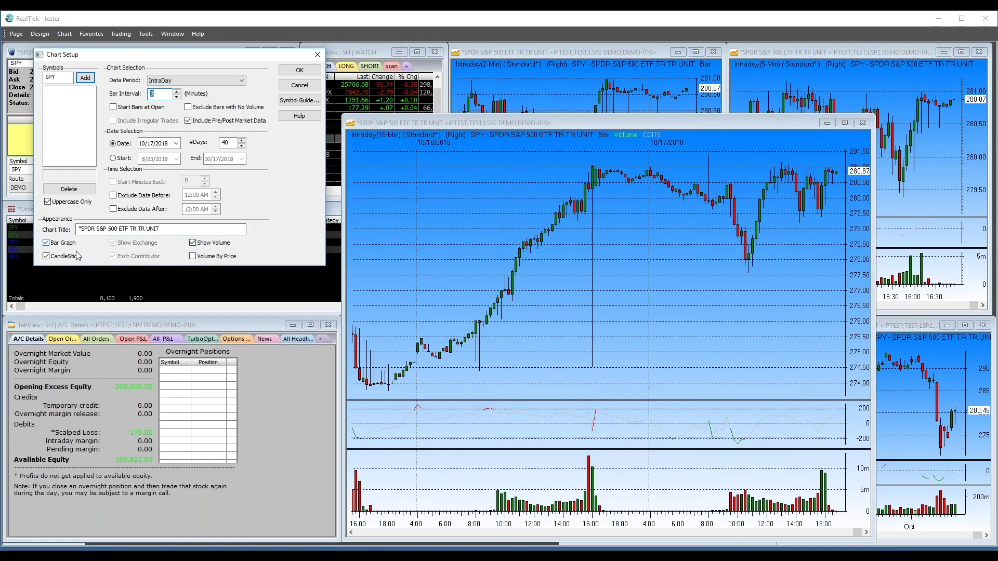
click(300, 71)
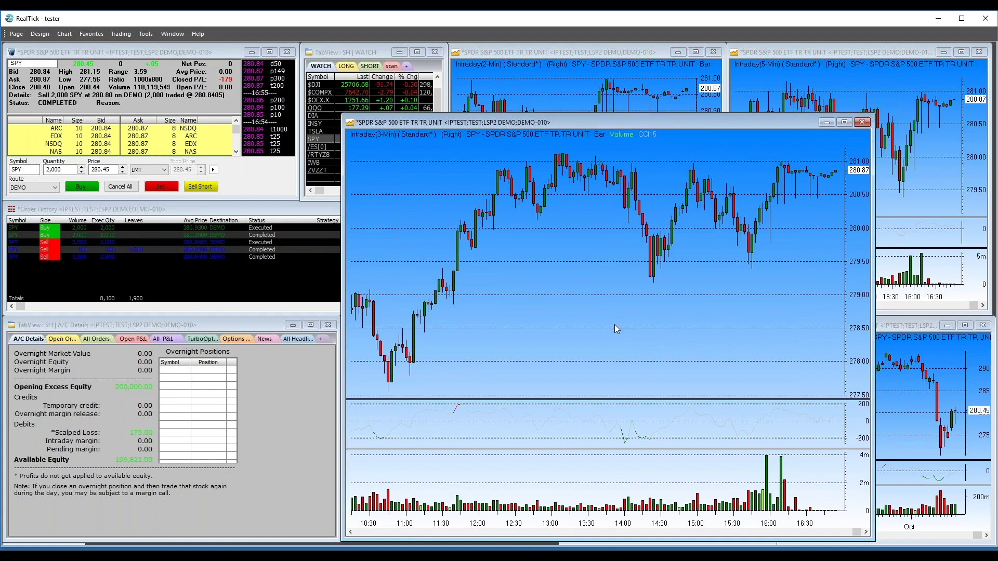
Add the VWAP study from TAL Standard Studies to the SPY chart, leaving Reset each day for Intraday Data off
right_click(559, 275)
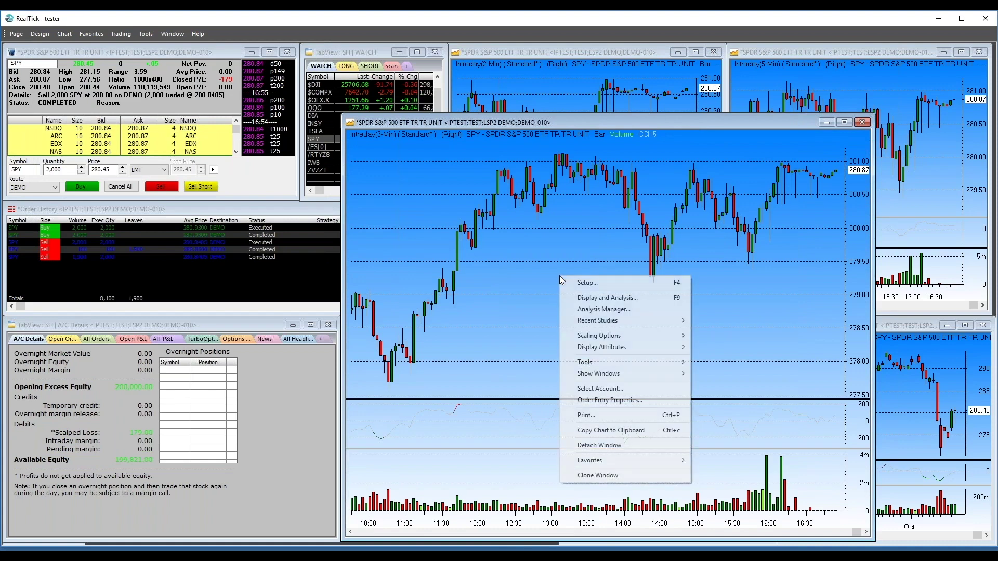
click(587, 297)
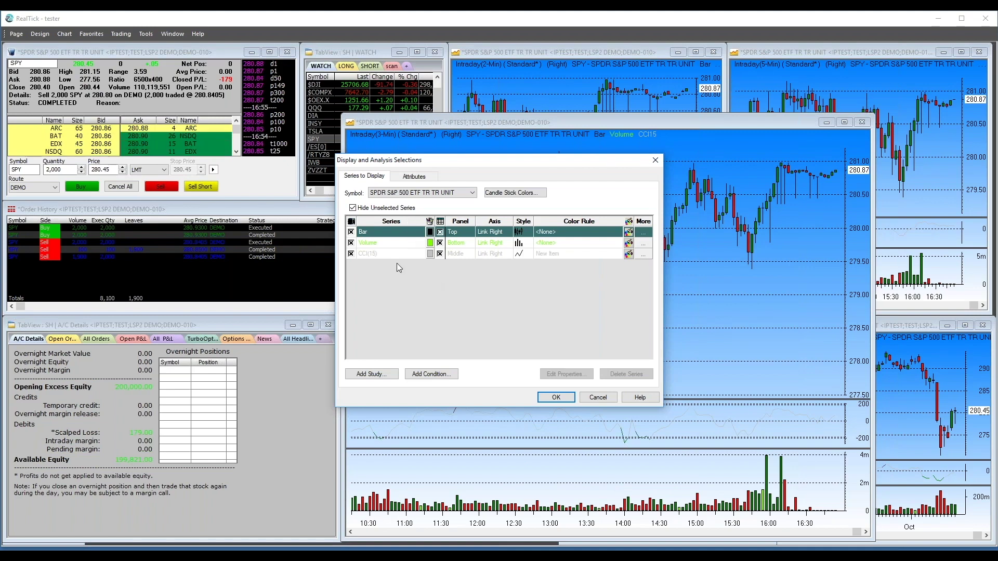
click(382, 374)
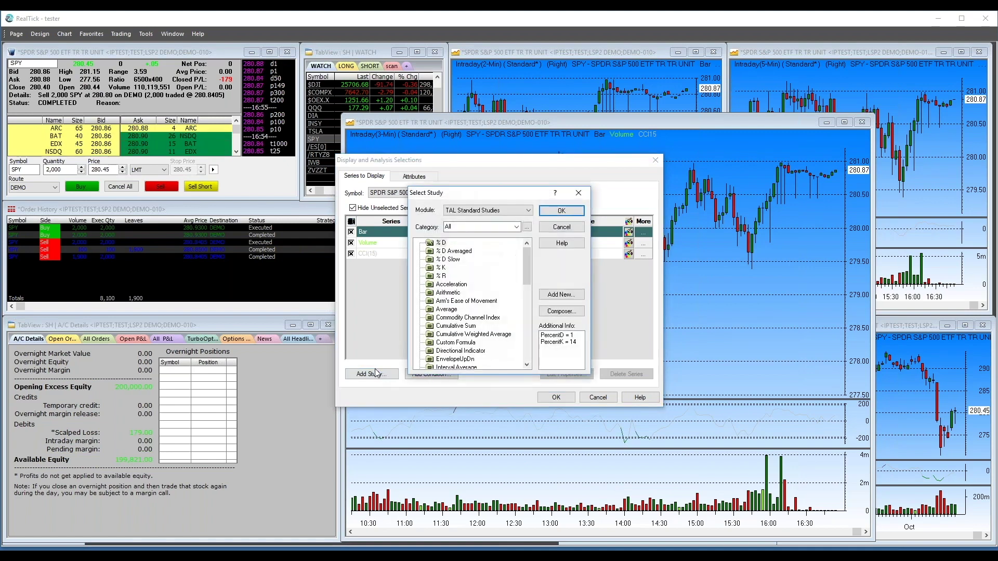
click(528, 211)
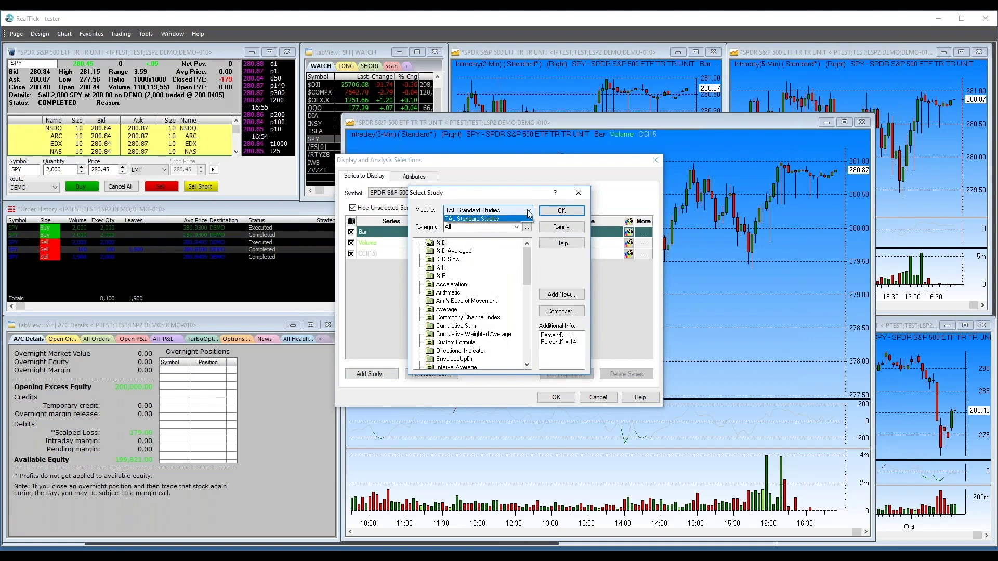
click(526, 253)
drag(527, 248, 524, 257)
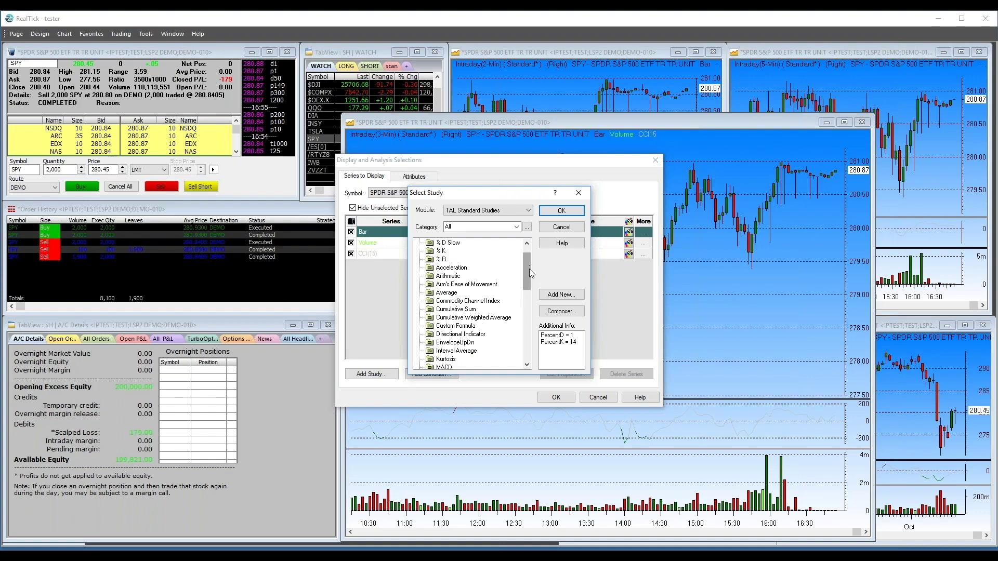
drag(529, 269, 533, 344)
click(448, 352)
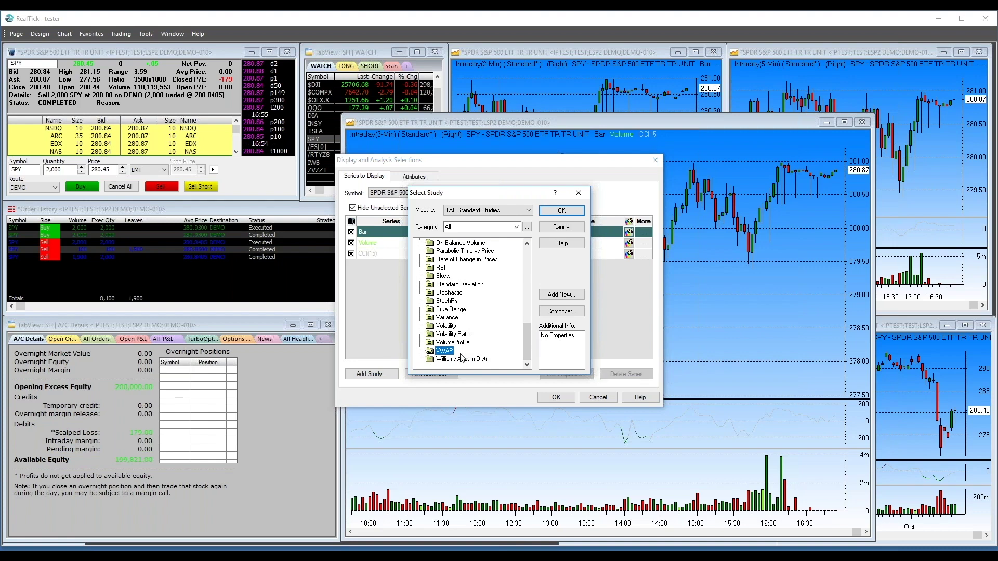
click(562, 211)
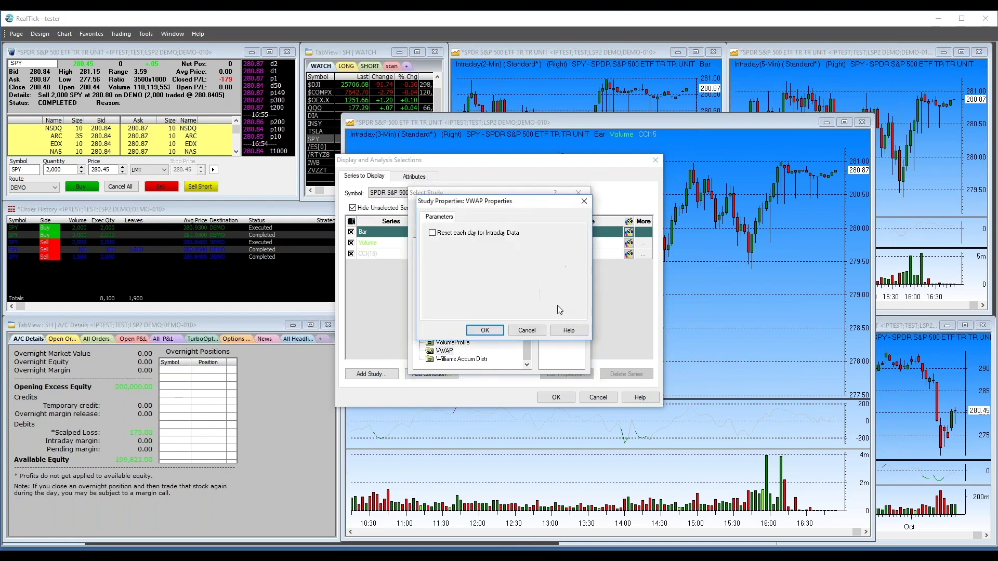
click(496, 333)
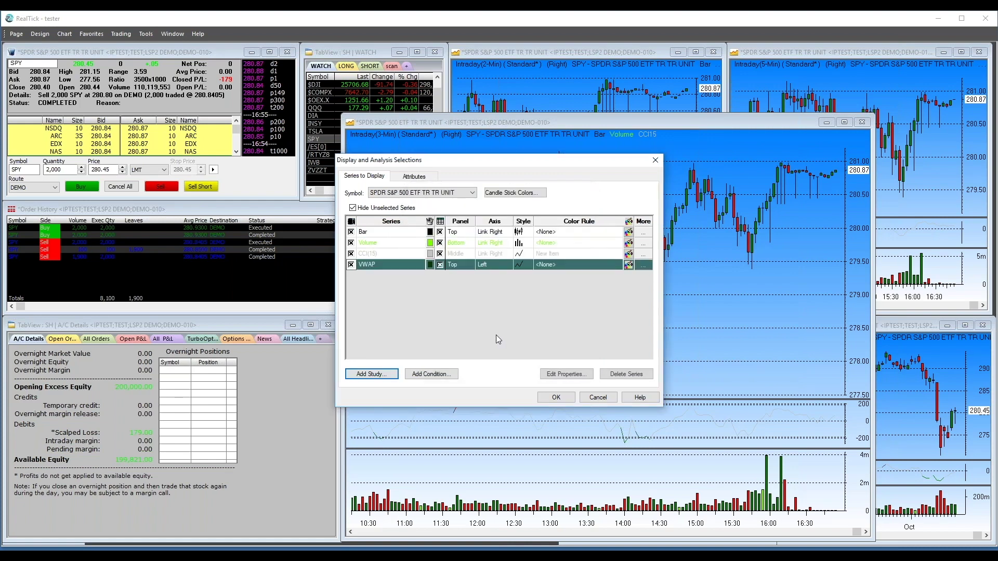
click(555, 397)
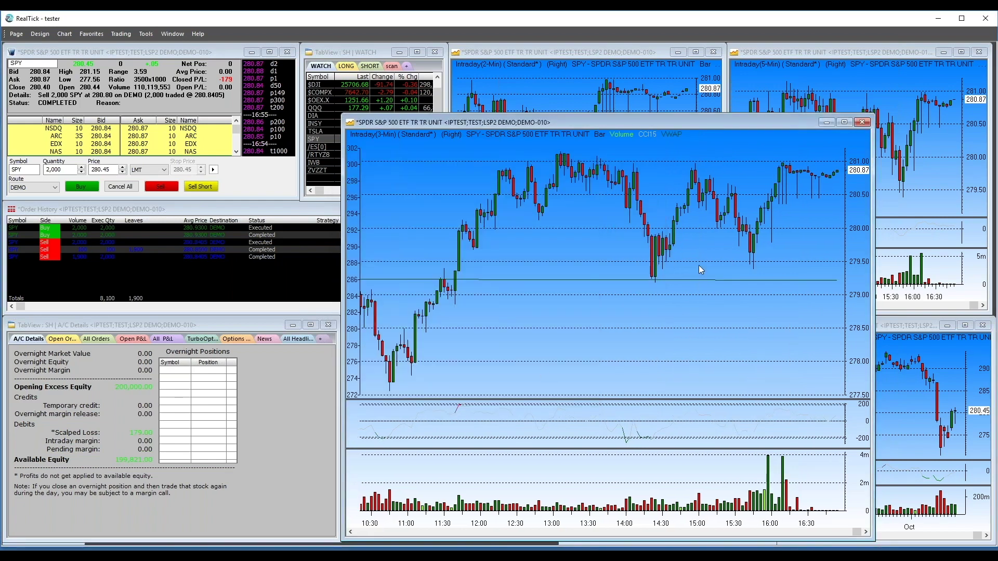
Hide the VWAP series in the SPY chart's Display and Analysis selections
right_click(556, 303)
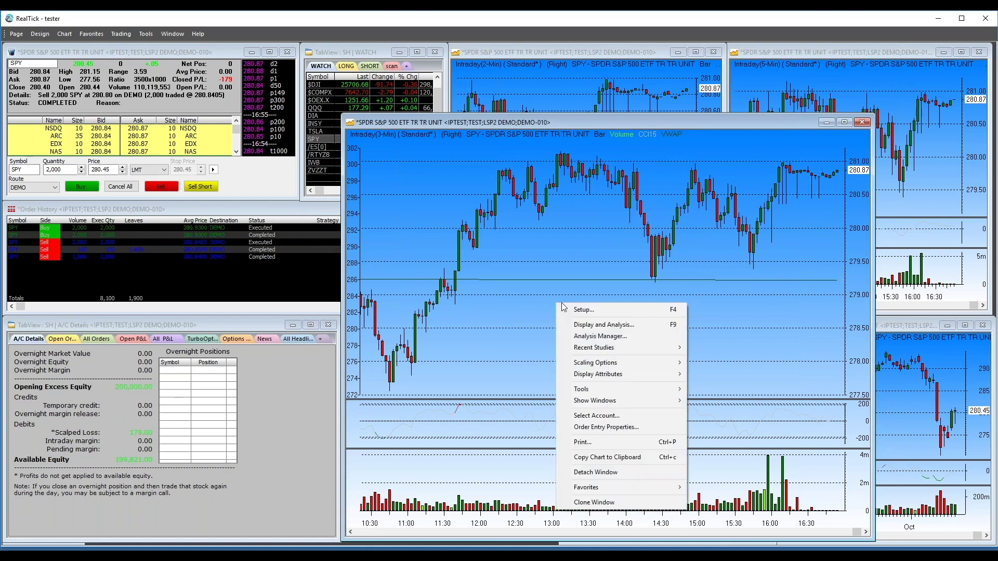
click(583, 325)
click(379, 265)
click(555, 397)
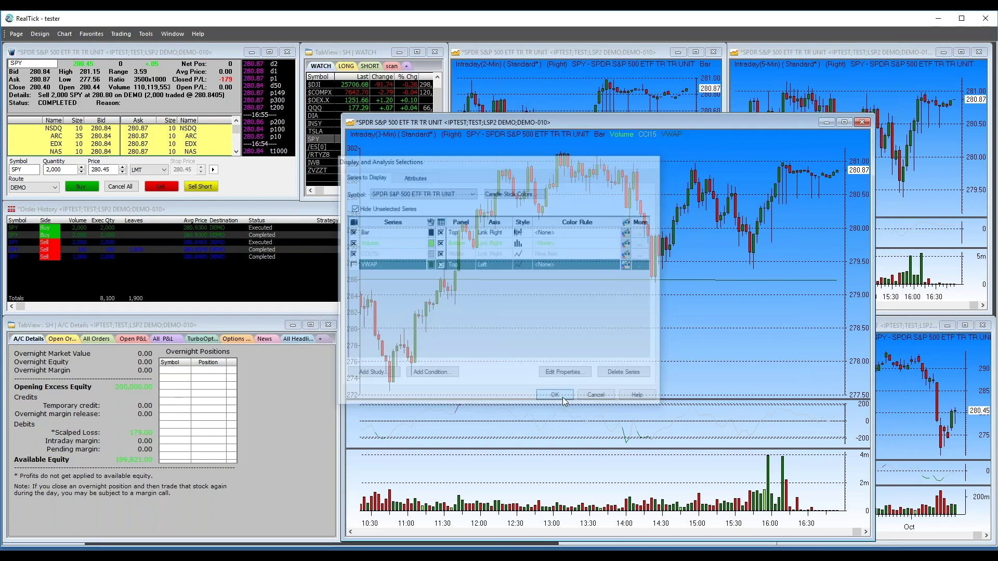
Activate the Trend Tool on the SPY chart and place the Trend Lines window below the price candles
right_click(505, 268)
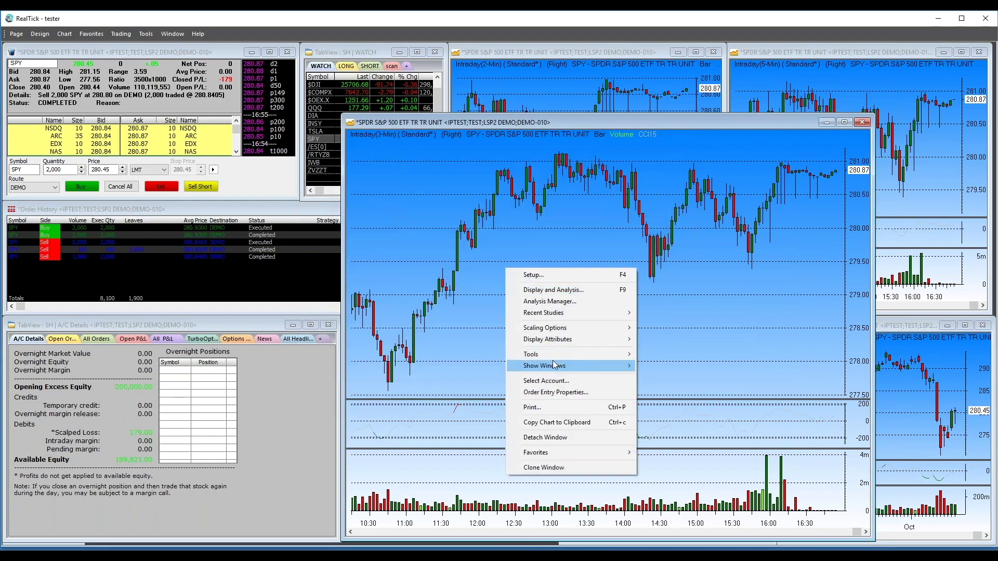
mouse_move(549, 356)
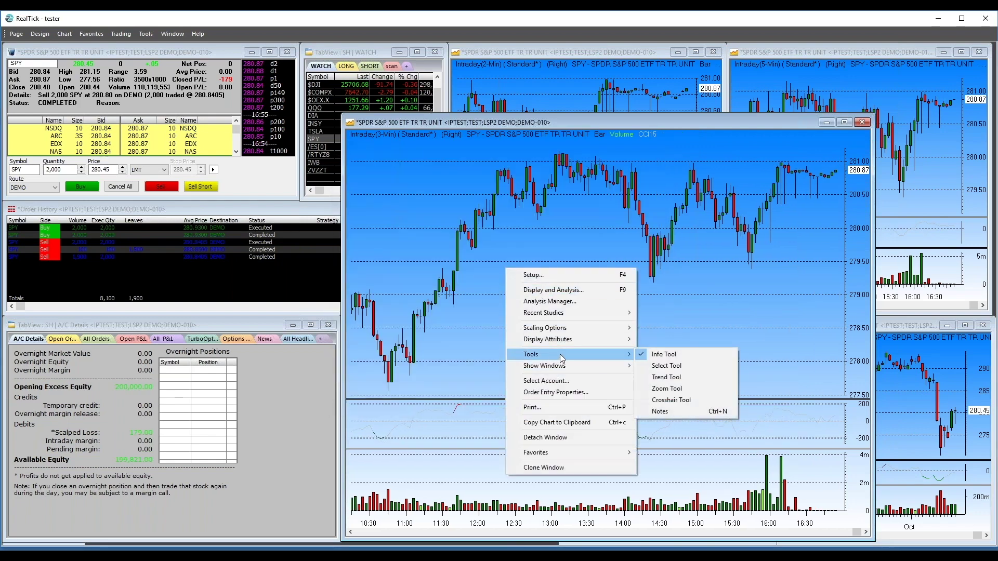
click(667, 377)
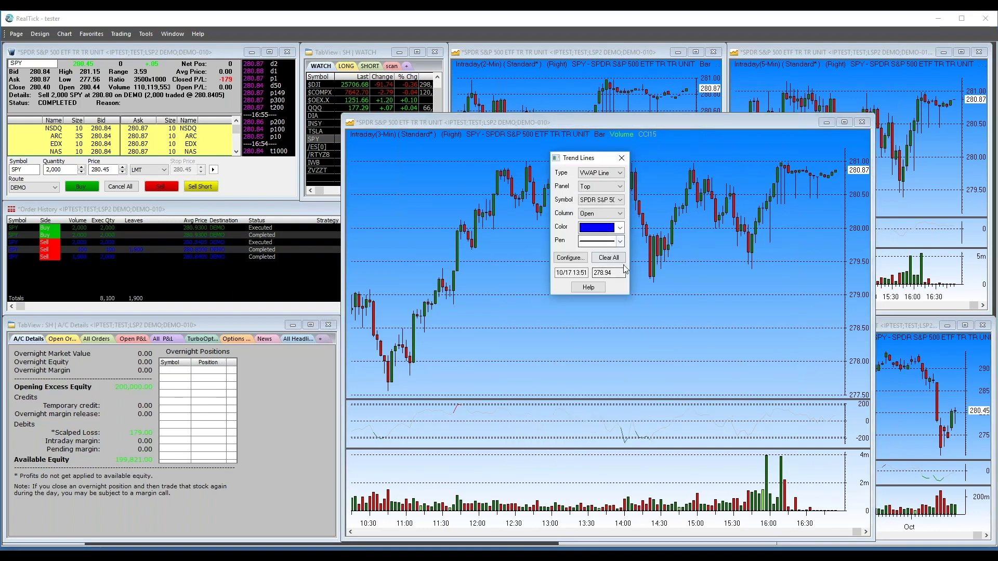
drag(581, 159, 592, 274)
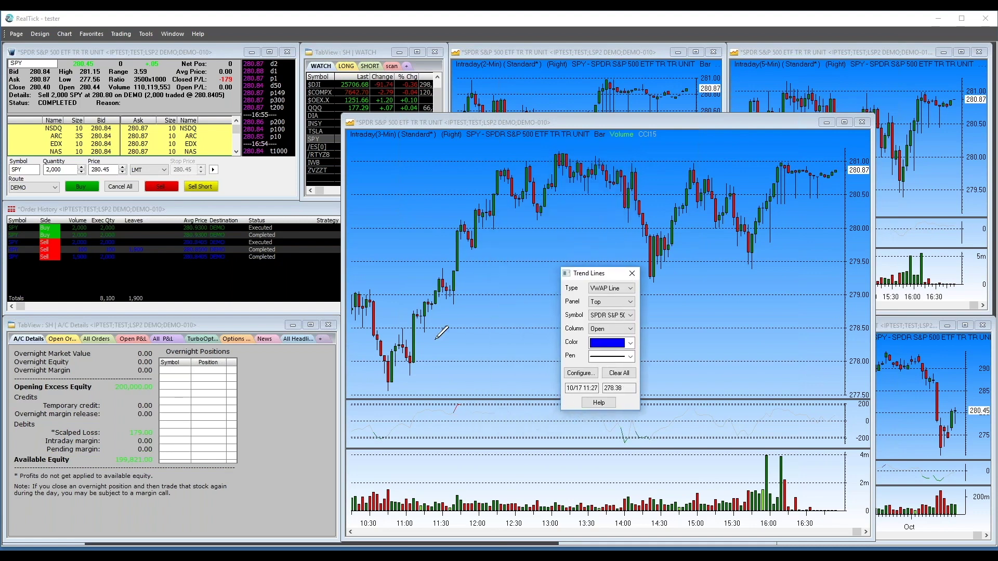
Draw VWAP lines from about 11:00 to 13:00 and from about 16:09 to 16:51, clearing each from the chart
drag(400, 291, 558, 207)
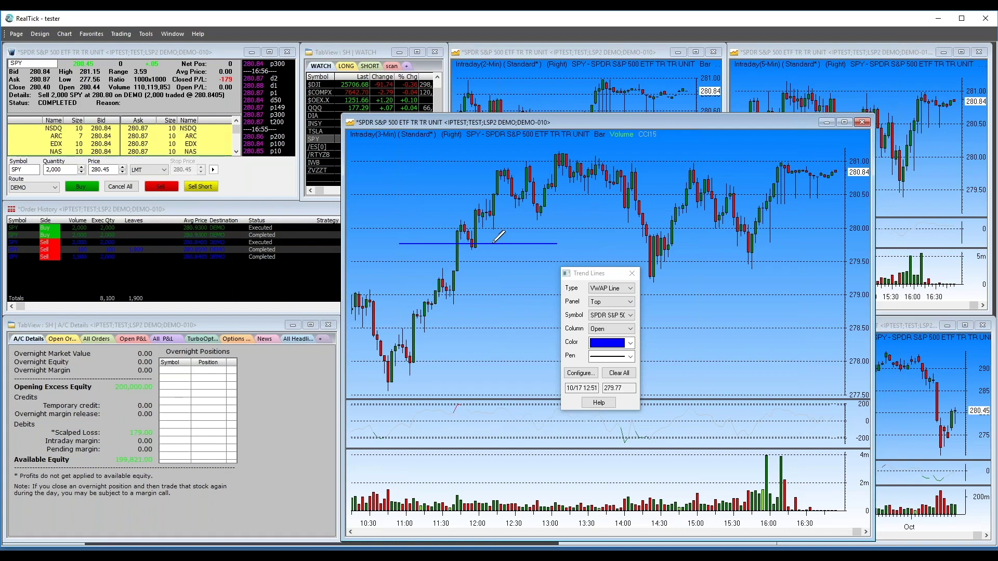
click(619, 374)
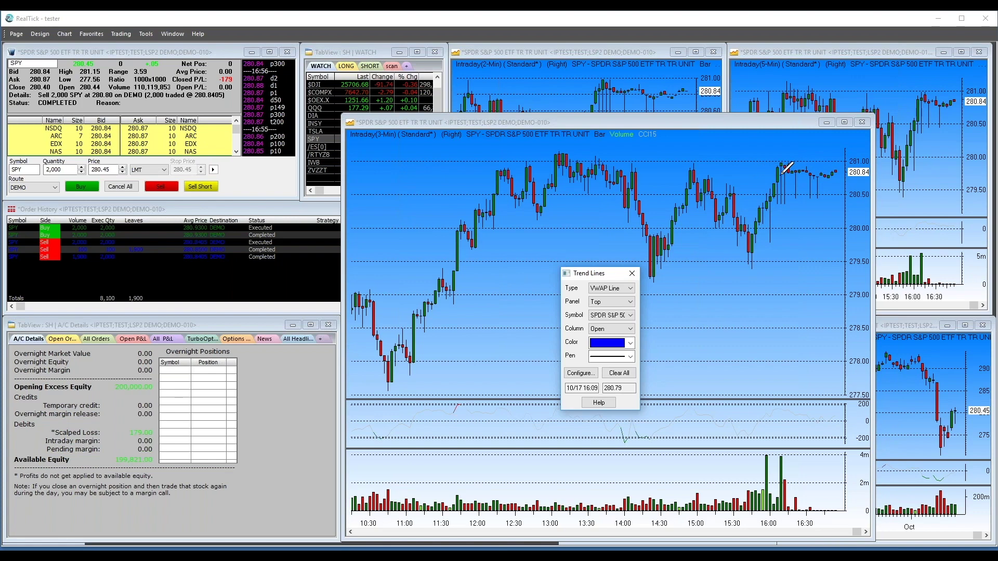
drag(783, 170, 844, 167)
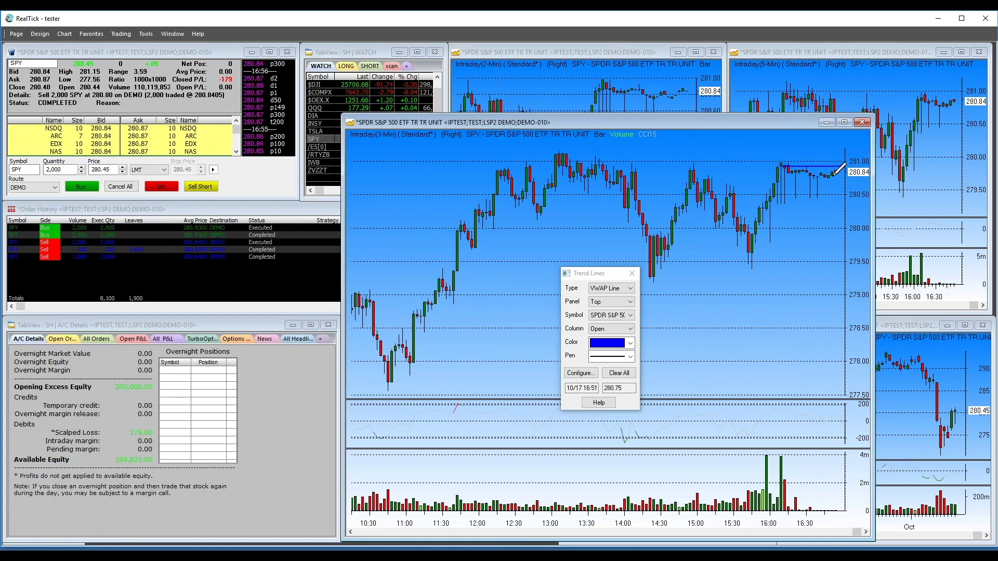
click(625, 374)
Draw connected Regular trend lines along the price swings from the morning low to the late-session bars, and review the other line types
click(624, 288)
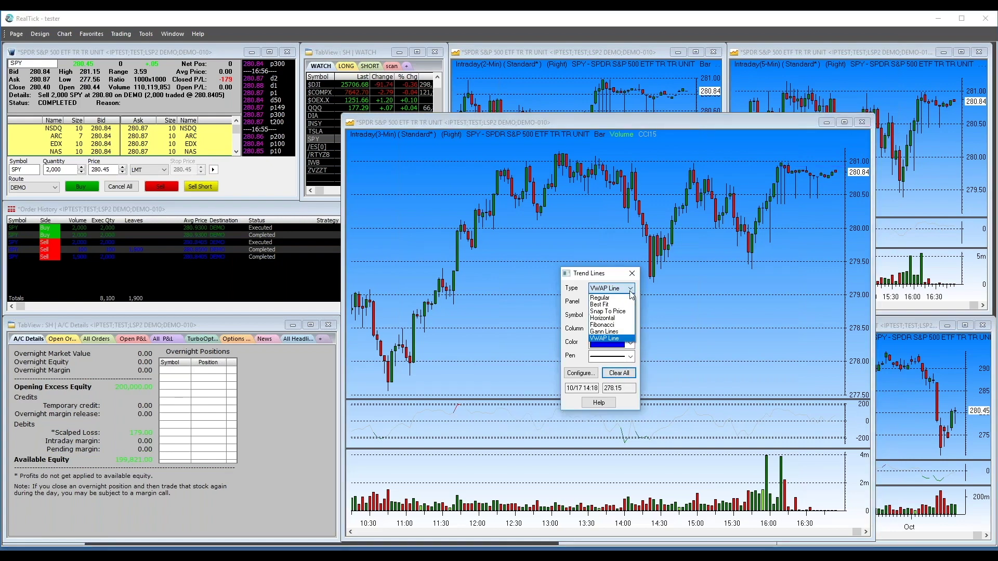
click(610, 299)
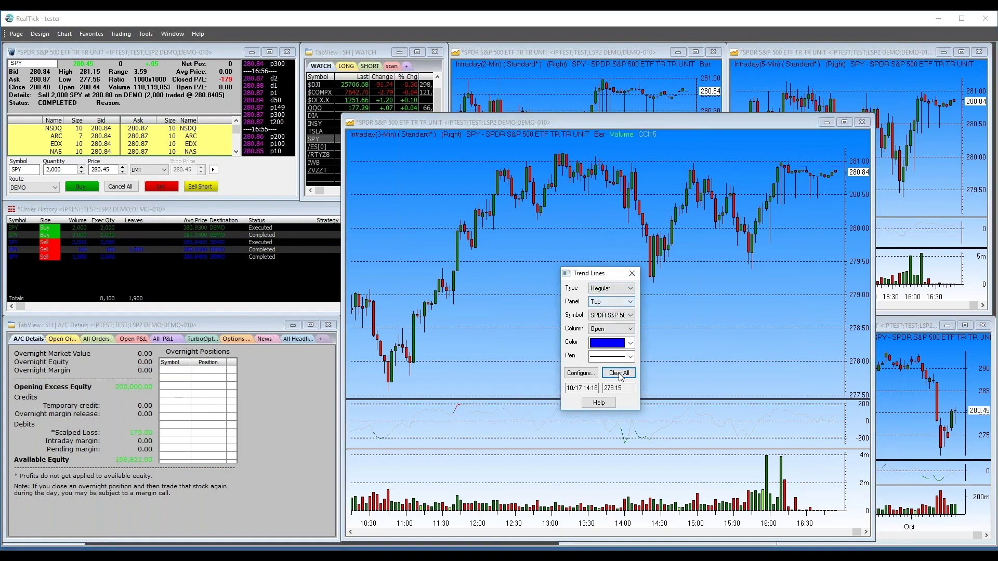
mouse_move(390, 367)
mouse_down()
mouse_move(491, 236)
mouse_move(570, 166)
mouse_move(662, 244)
mouse_move(702, 166)
mouse_move(771, 241)
mouse_move(823, 163)
mouse_up()
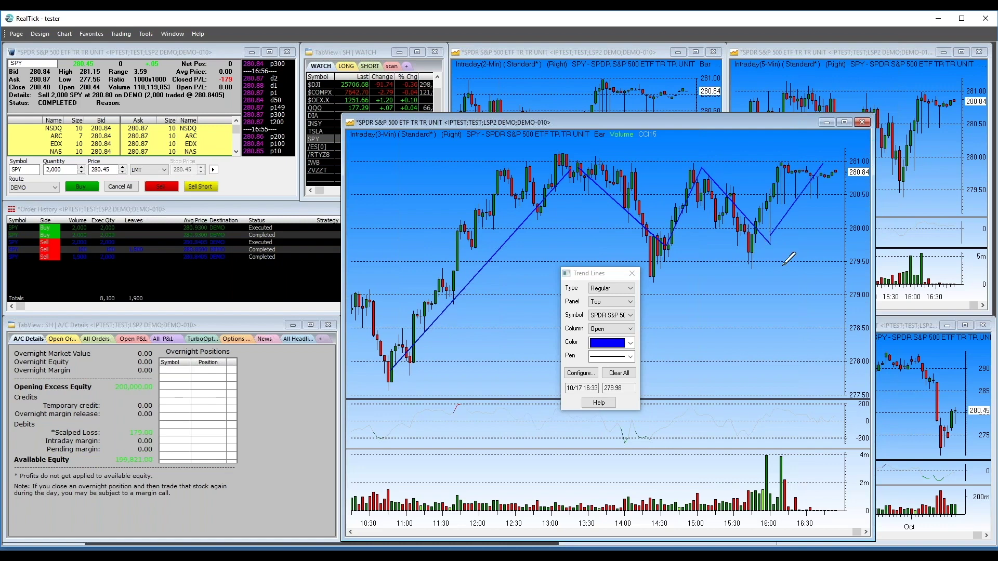
click(630, 291)
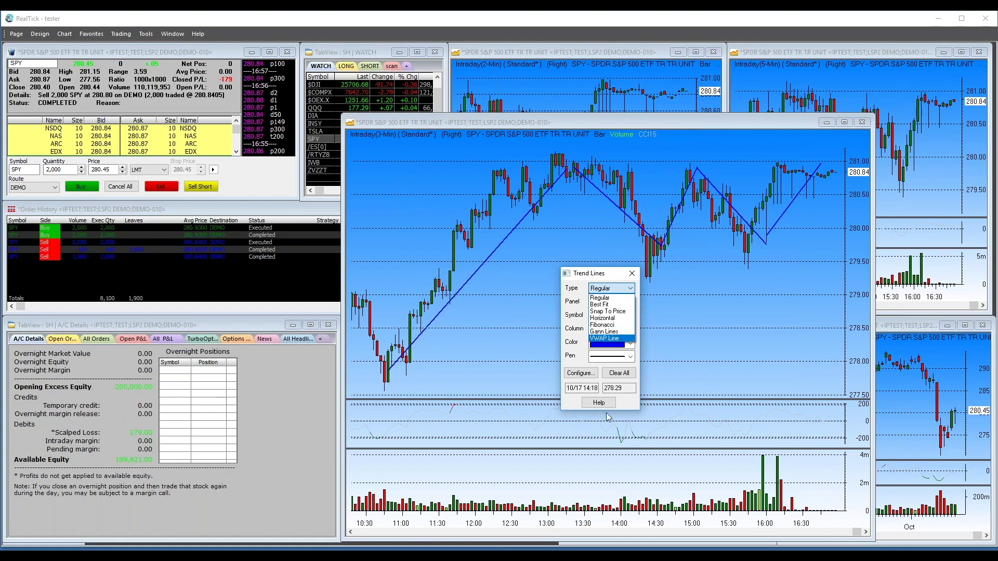
click(618, 378)
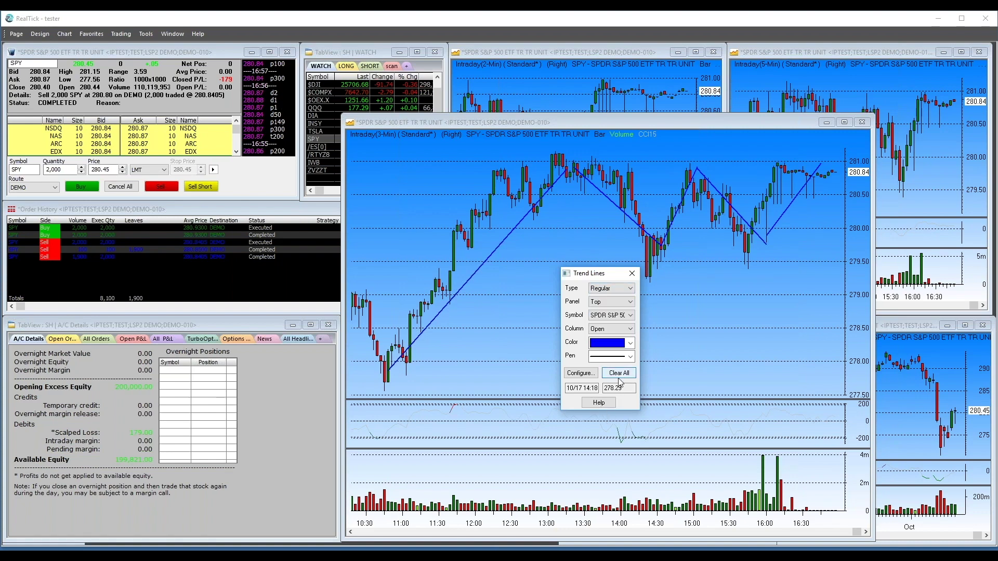
Clear all trend lines from the SPY chart, then inspect its price bars with the Crosshair Tool
click(619, 375)
click(632, 273)
right_click(594, 257)
mouse_move(630, 343)
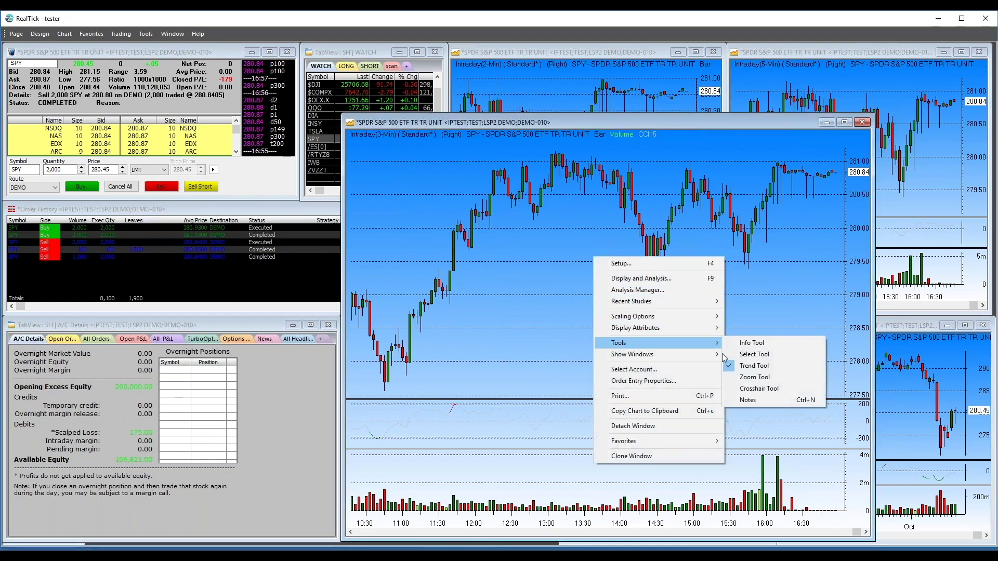
click(758, 388)
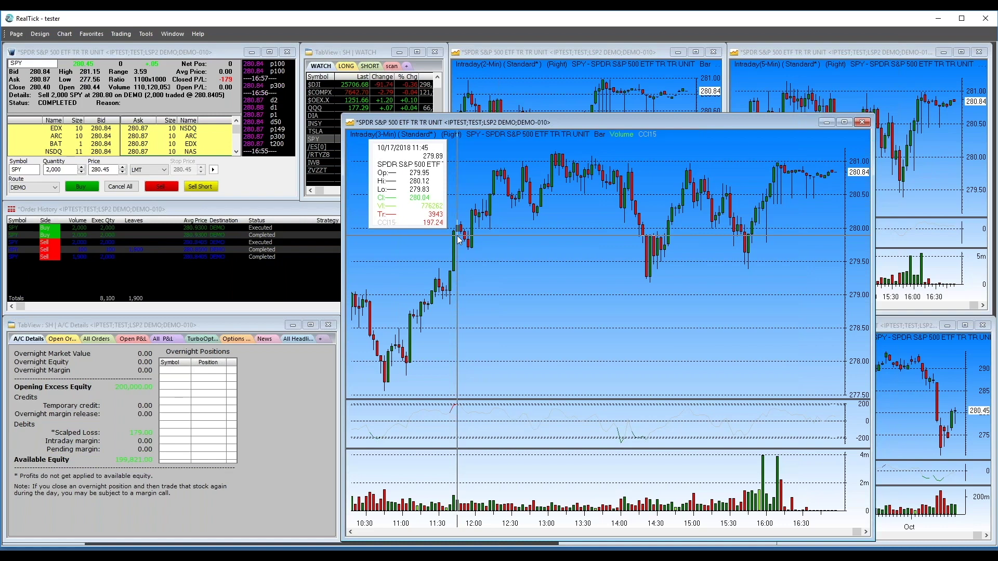
drag(459, 239, 573, 253)
Add a simple Moving Average study on Close with a period of 200 to the SPY chart
right_click(525, 279)
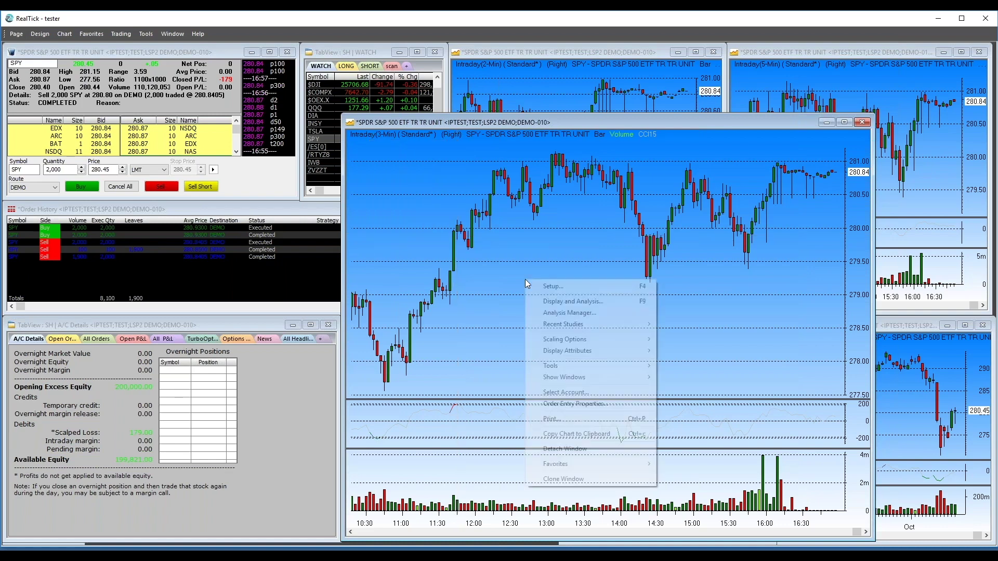
click(555, 297)
click(383, 375)
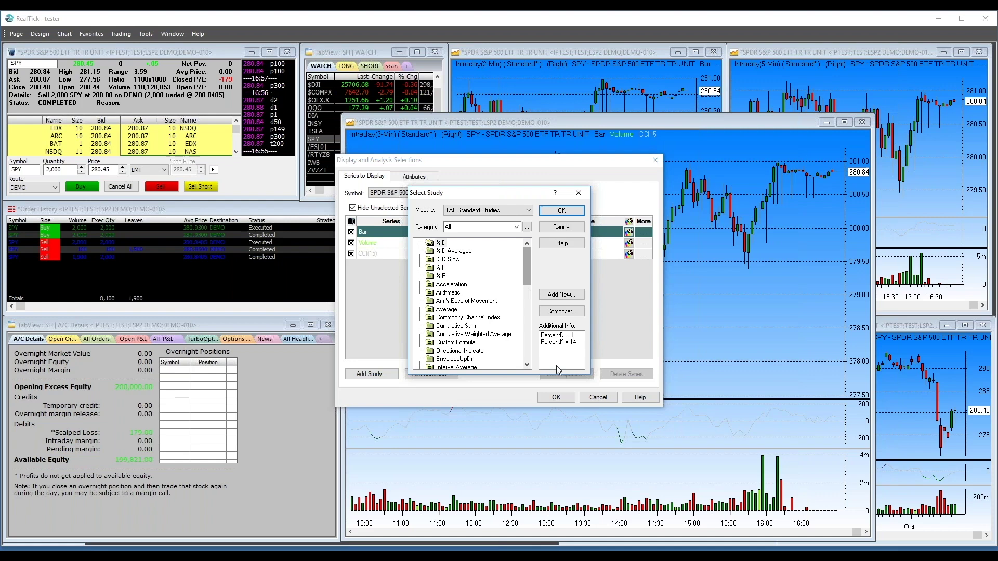
drag(527, 263, 530, 315)
click(456, 293)
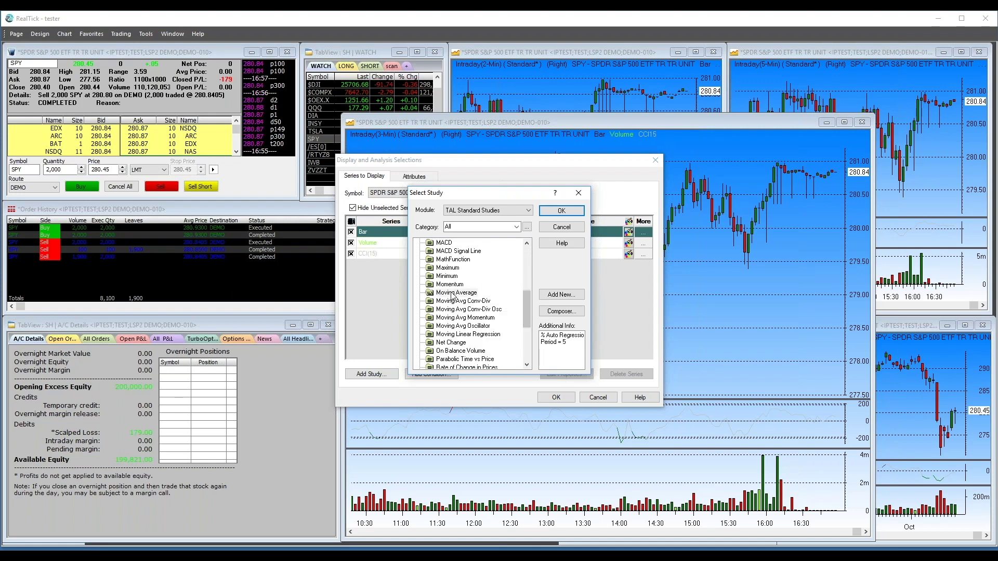
click(561, 211)
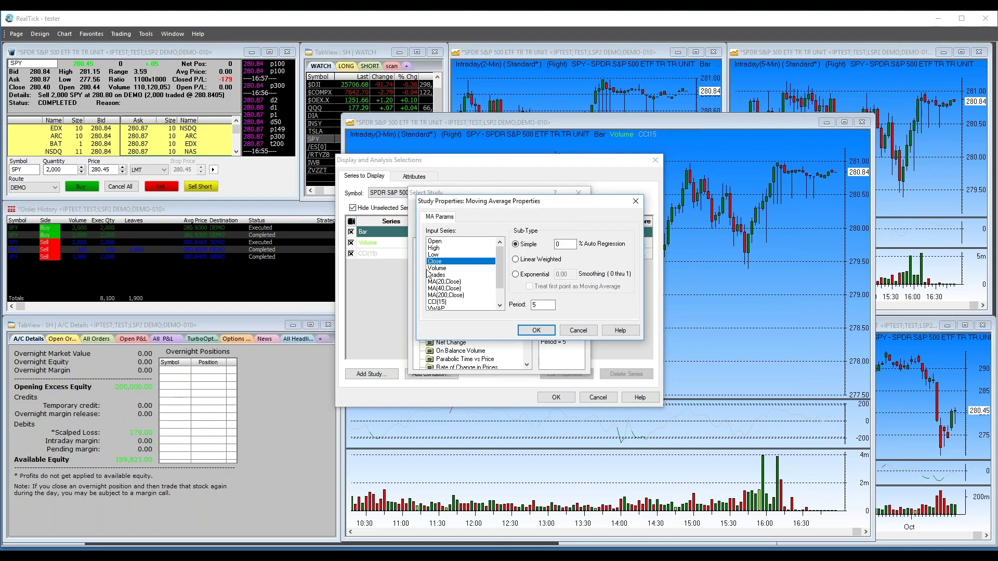
double_click(536, 305)
click(536, 330)
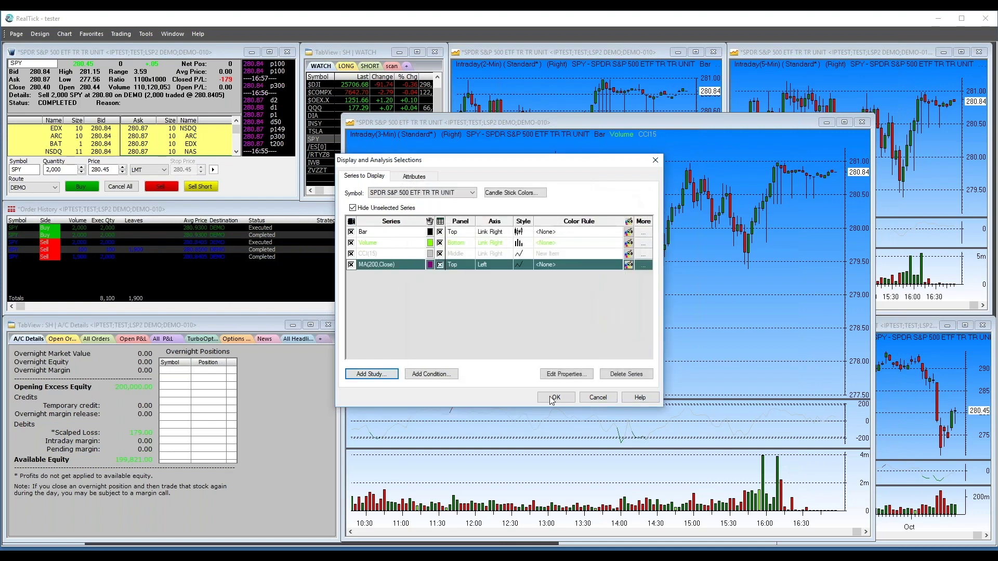
Color the MA(200,Close) series red and apply the display selections to the SPY chart
click(429, 265)
click(451, 238)
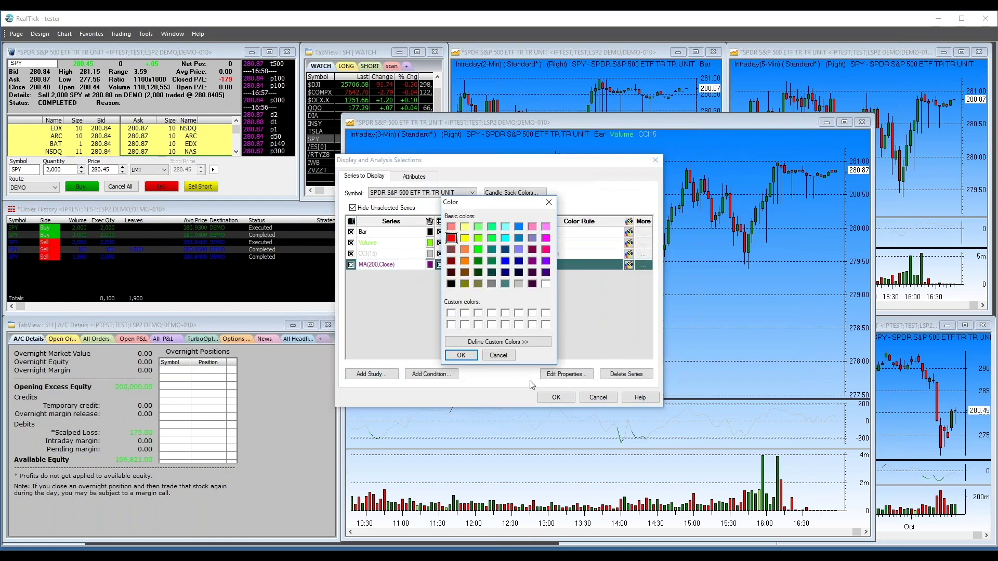
click(460, 355)
click(556, 398)
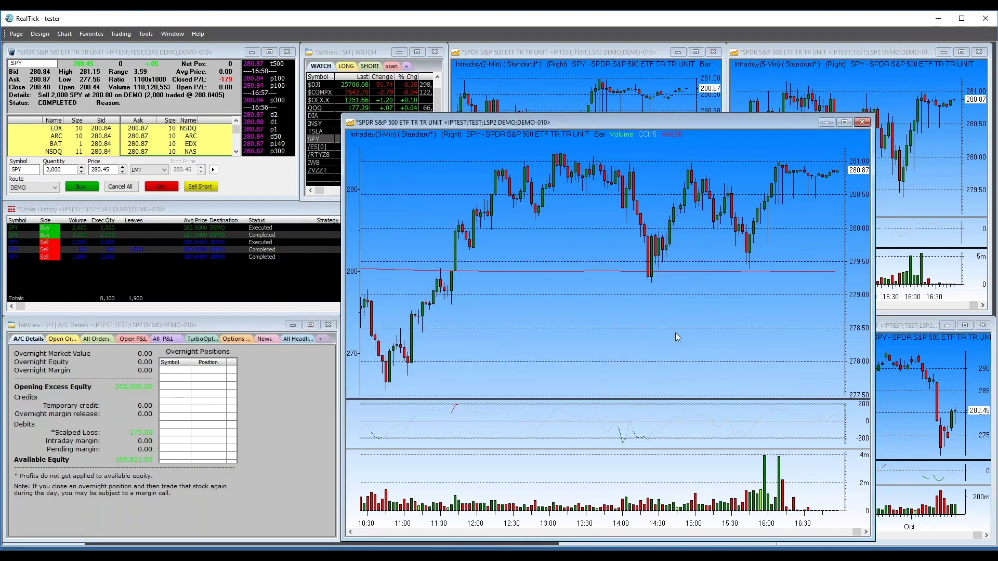
Set the SPY chart's bar interval to 15 minutes and resize its window to fit beside the 60-minute chart
right_click(532, 248)
click(541, 254)
click(177, 92)
click(177, 91)
text(15)
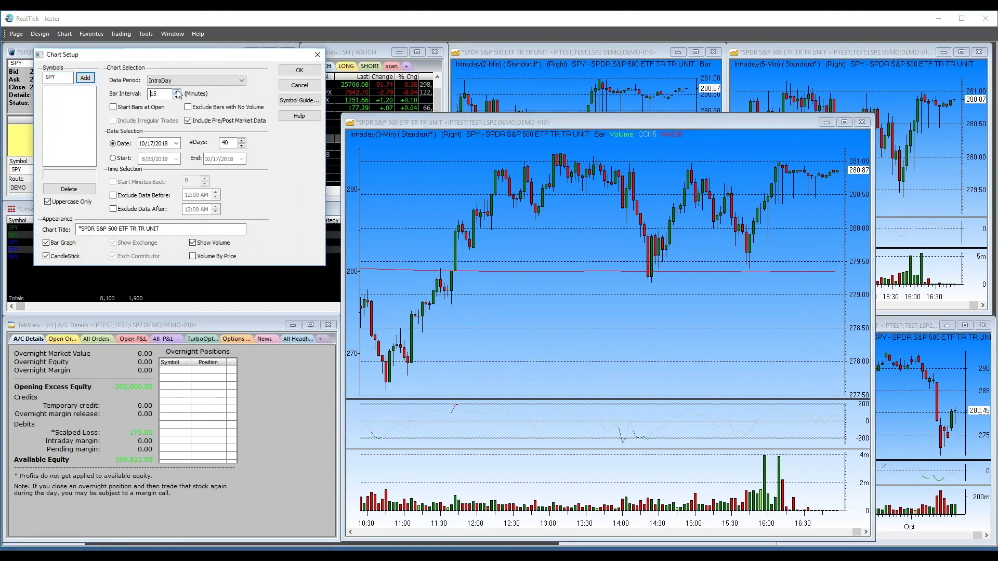
click(299, 71)
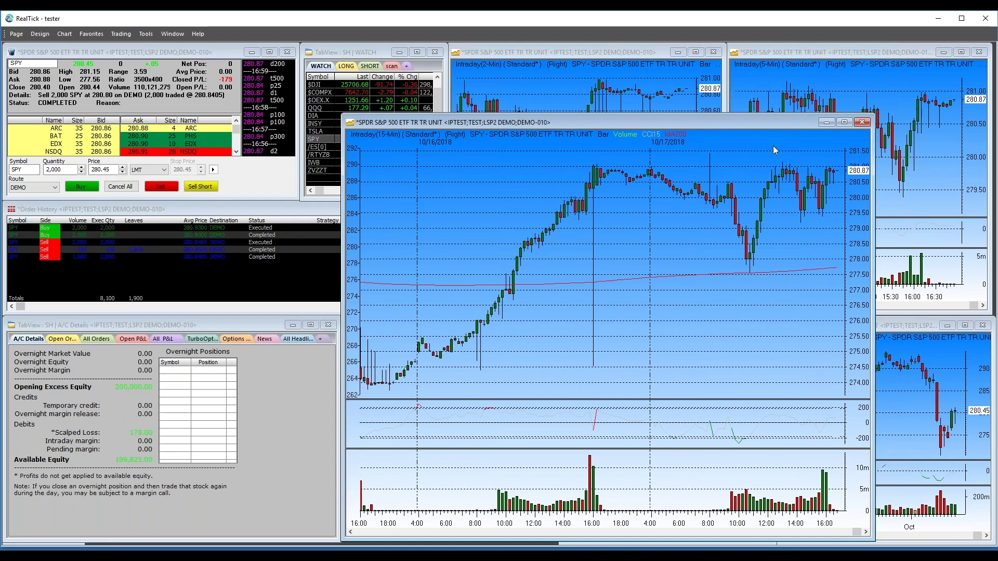
drag(873, 111, 993, 171)
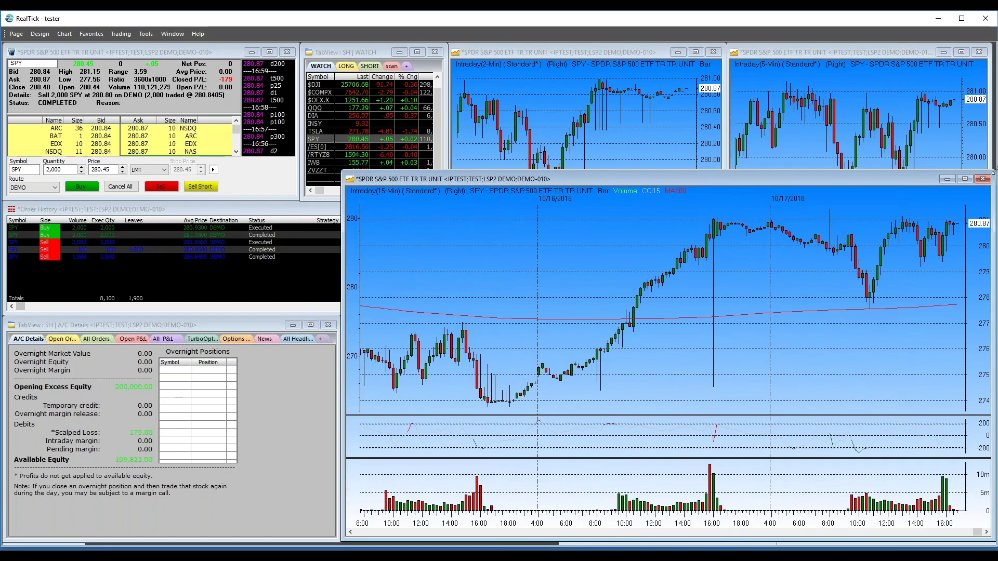
drag(993, 171, 559, 314)
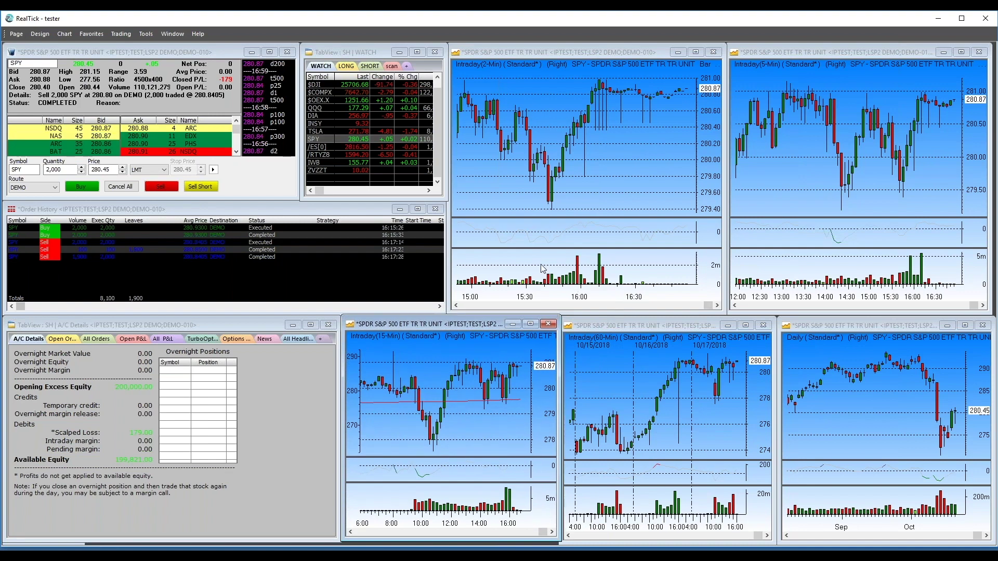
Review the 2-minute SPY chart's setup options and close them without changes
right_click(603, 158)
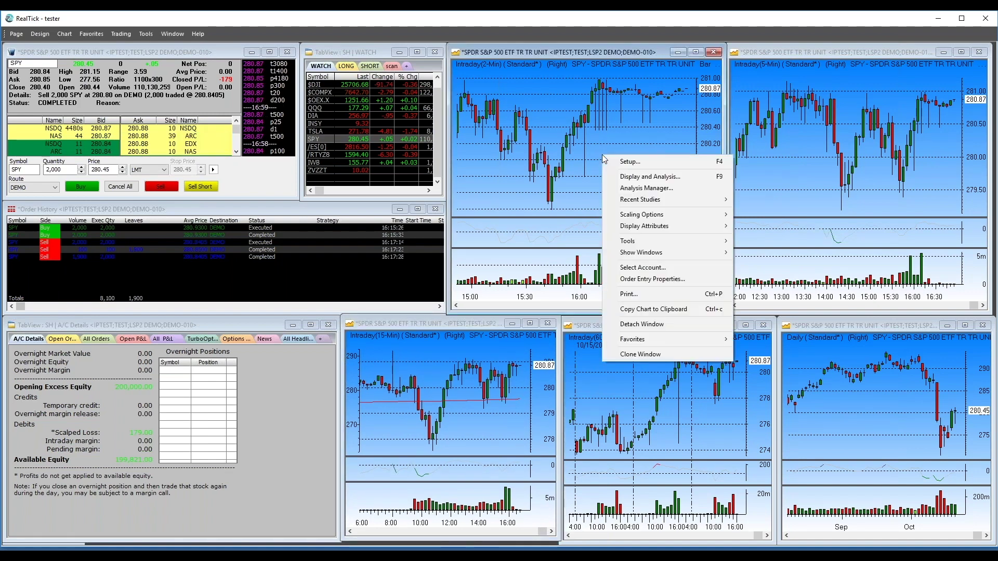
click(633, 162)
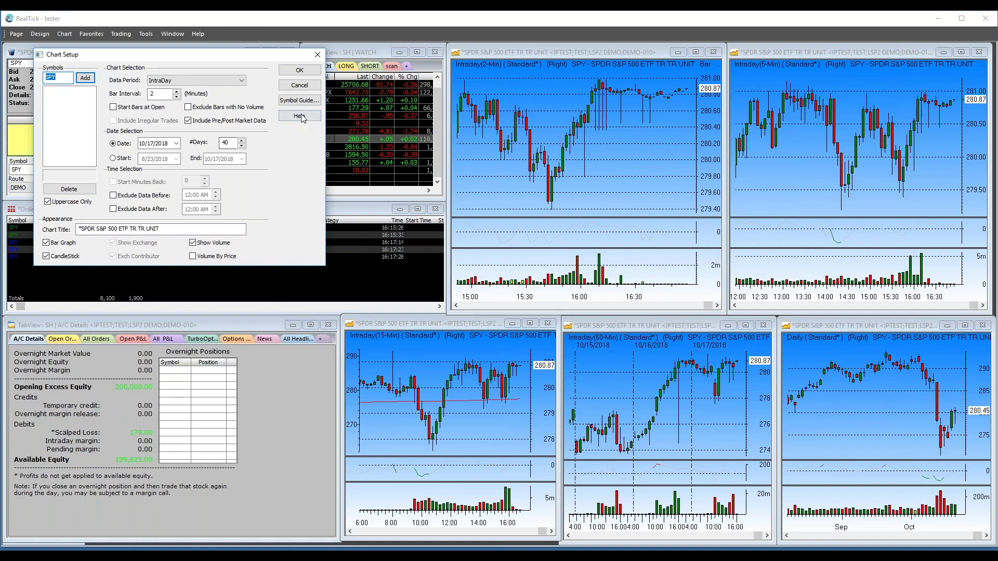
click(308, 83)
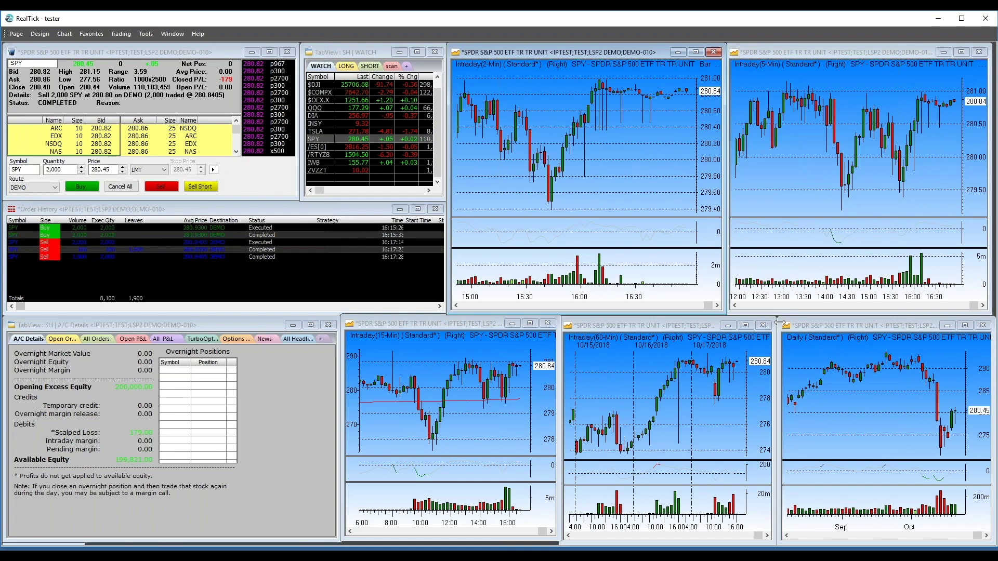
Enlarge the daily SPY chart window and raise its number of days to 3000
drag(779, 318, 349, 70)
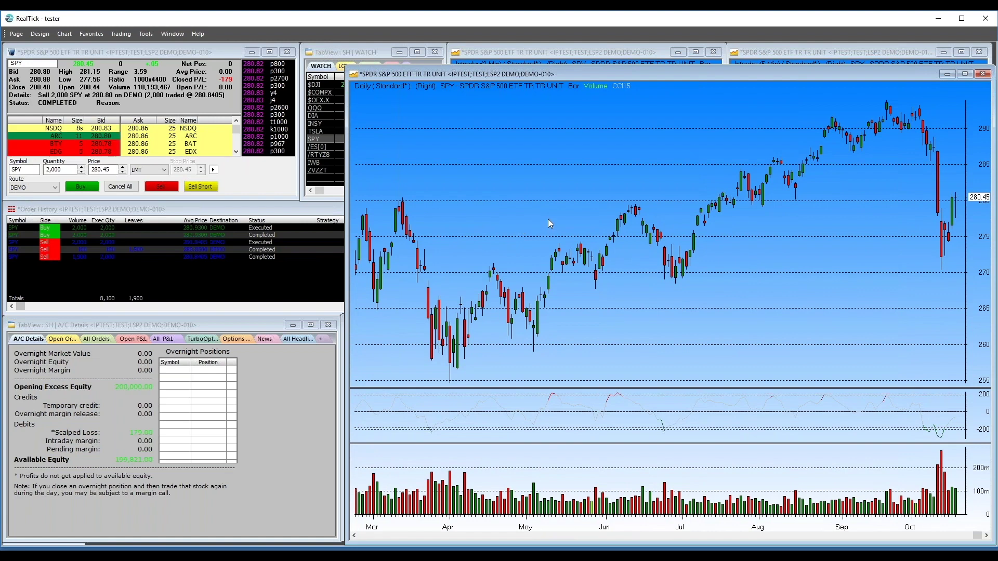
scroll(548, 219, down, 1)
scroll(565, 239, up, 1)
right_click(564, 188)
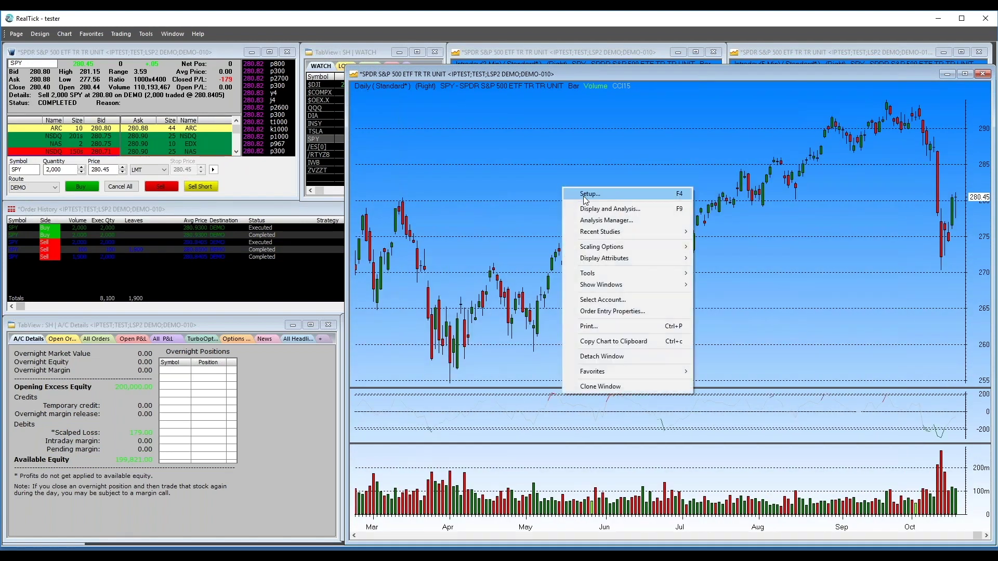
click(583, 195)
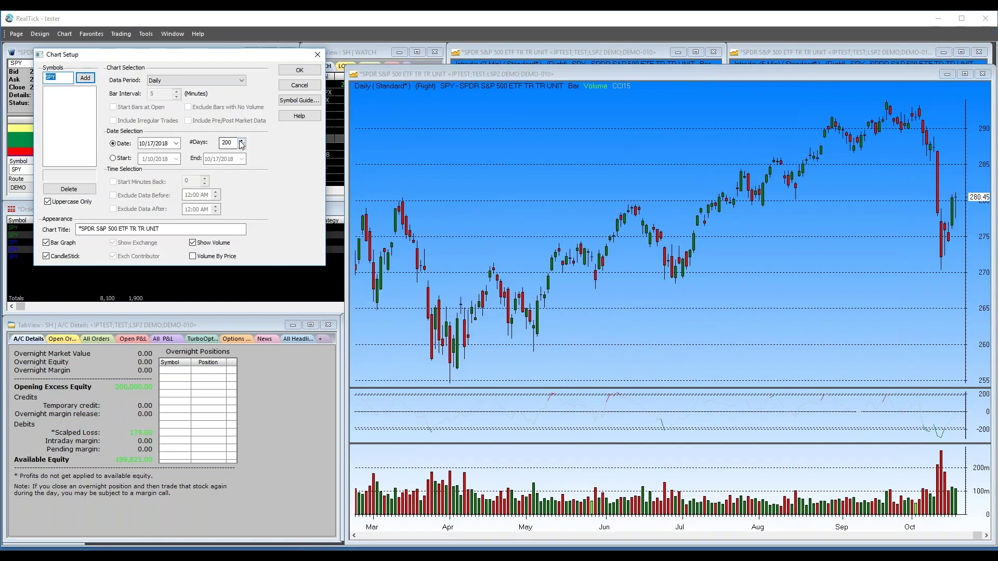
click(242, 141)
click(242, 140)
click(241, 140)
click(242, 140)
click(242, 141)
click(241, 140)
click(242, 140)
click(242, 141)
click(242, 141)
click(241, 140)
click(242, 140)
click(241, 141)
click(300, 71)
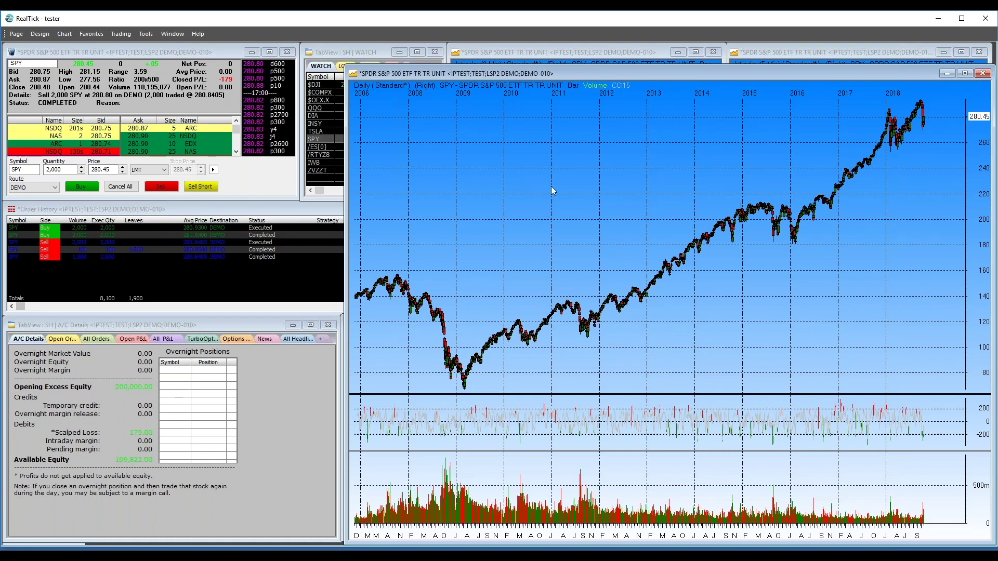
Load symbol F into the daily chart and increase its number of days to show history back to about 1983
text(F)
key(Return)
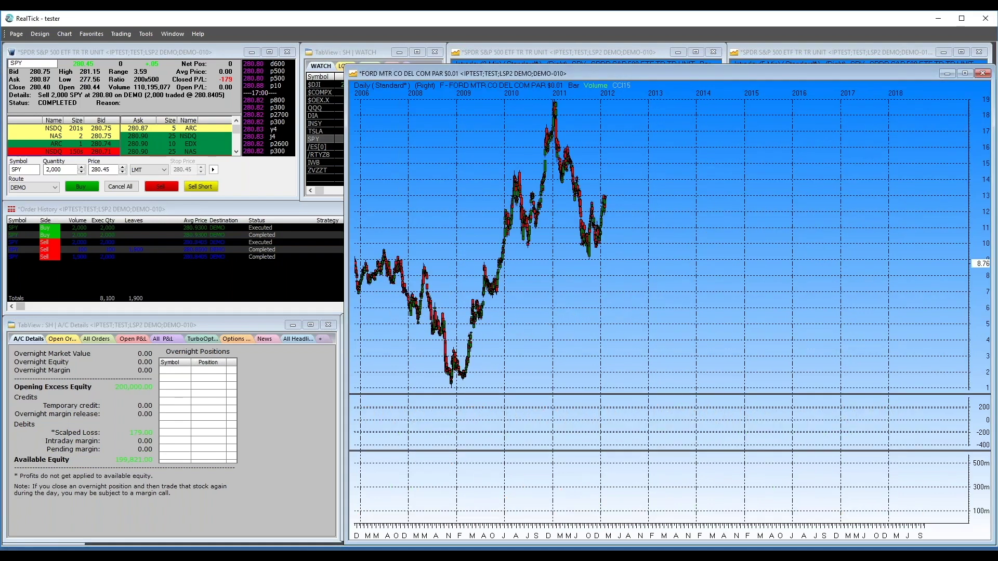
right_click(652, 223)
click(665, 228)
click(226, 144)
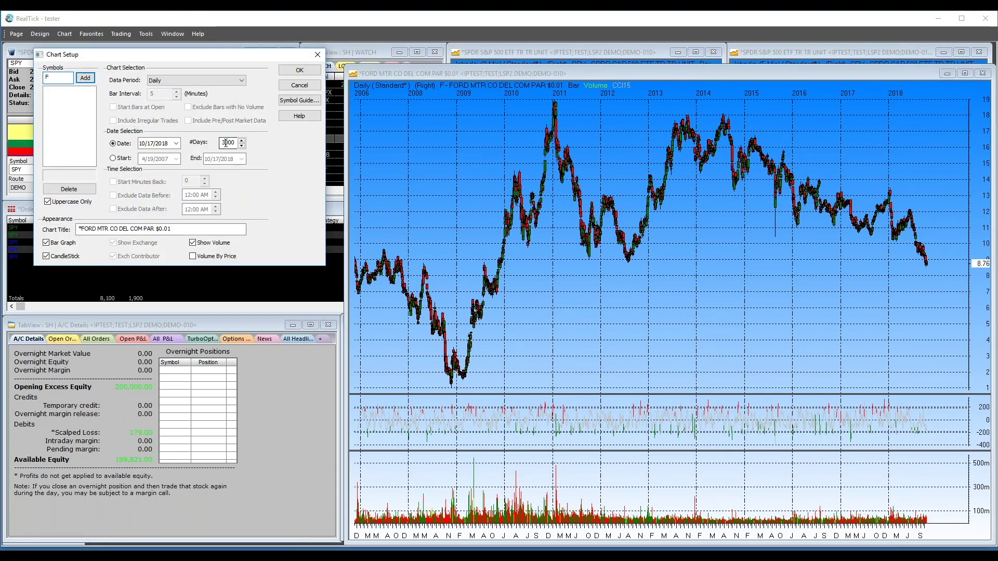
text(10)
click(312, 71)
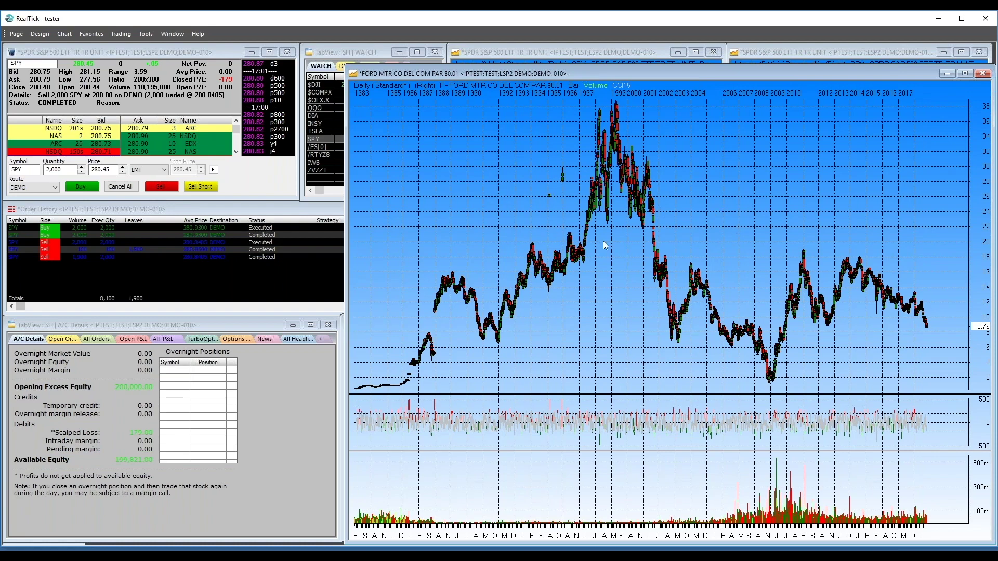
Return the Ford daily chart to its recent months and shrink its window back beside the 60-minute chart
right_click(552, 199)
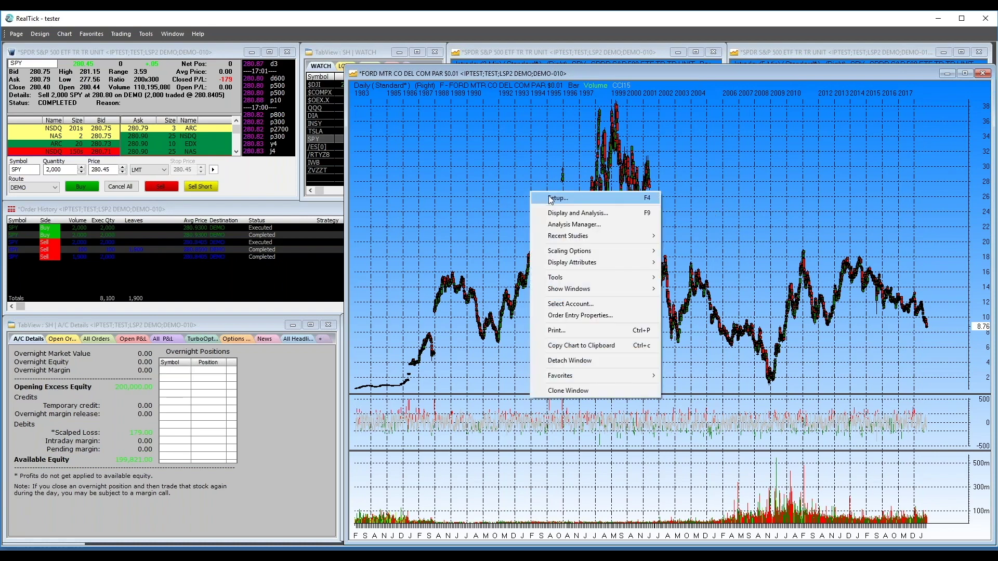
click(458, 211)
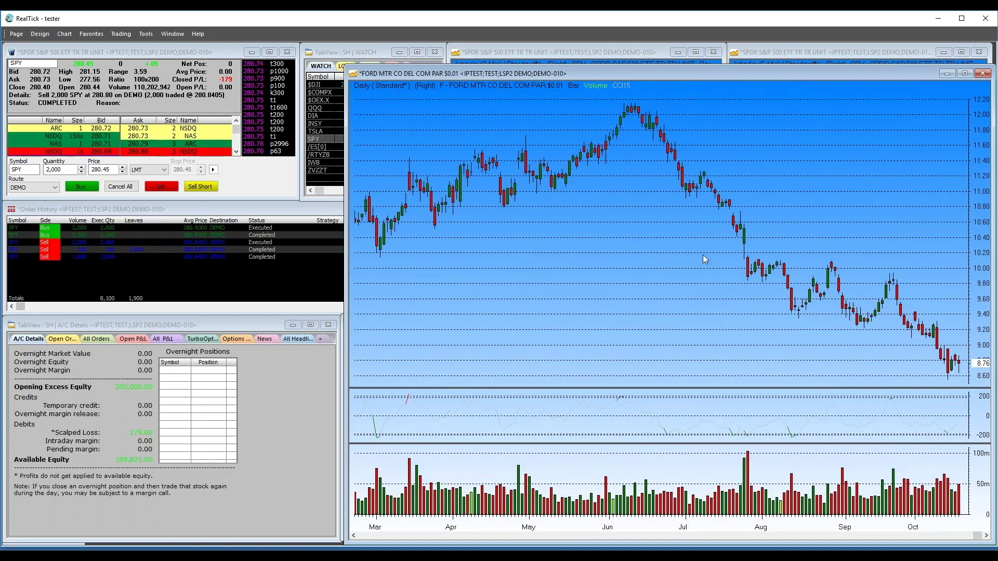
click(964, 73)
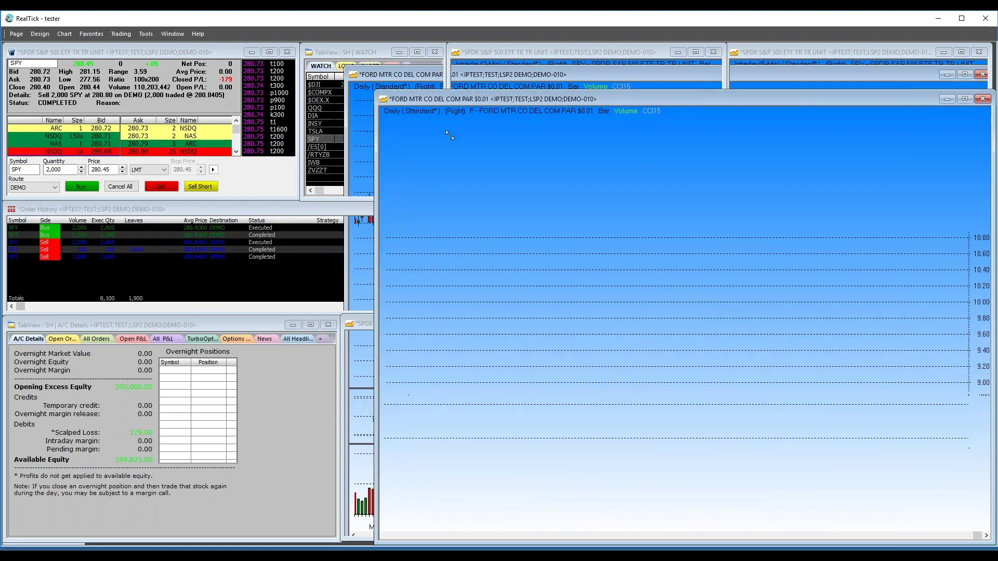
drag(708, 334, 774, 319)
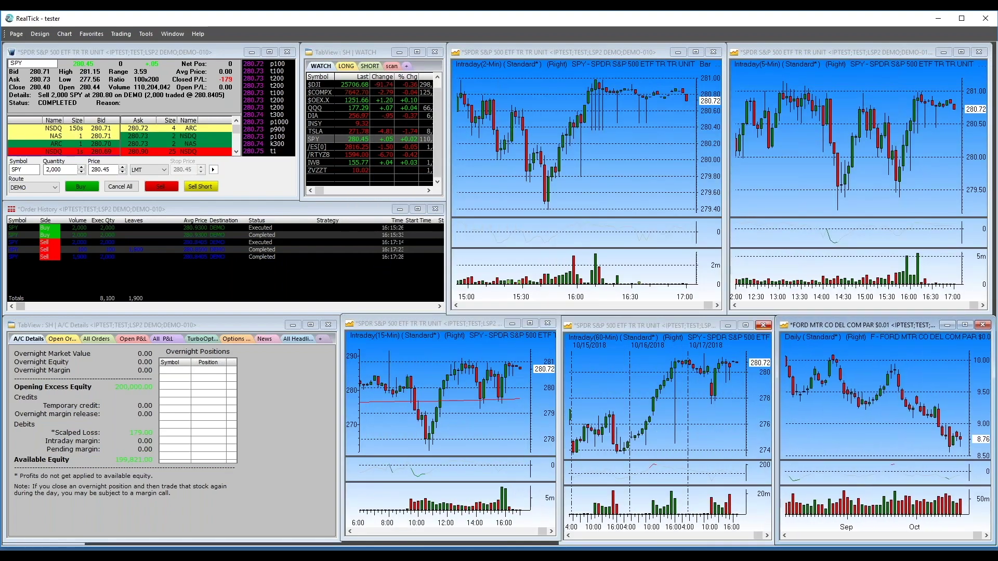
Turn on the display of executions on the 2-minute SPY chart and examine the trade markers just after 16:00
right_click(622, 196)
mouse_move(657, 269)
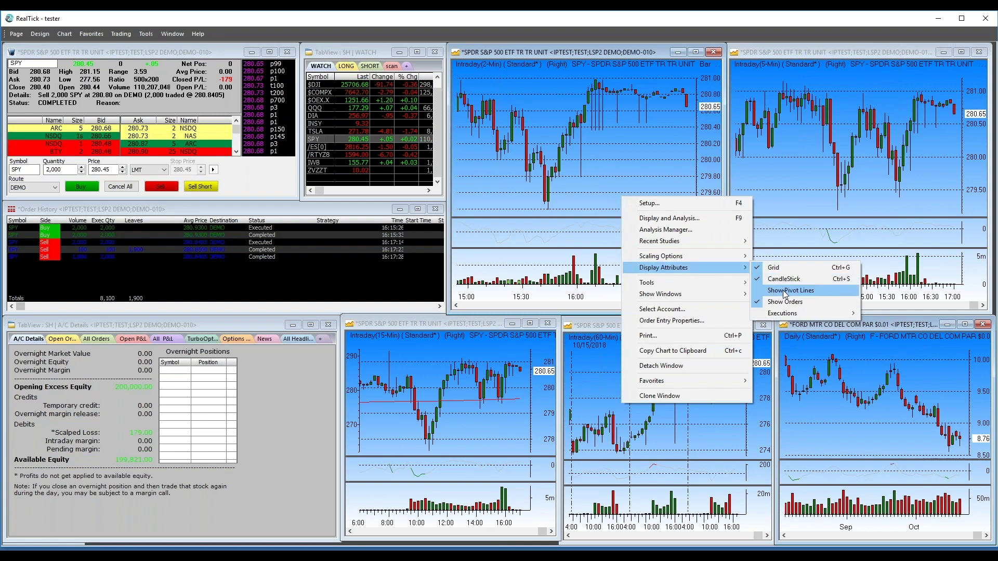
mouse_move(781, 317)
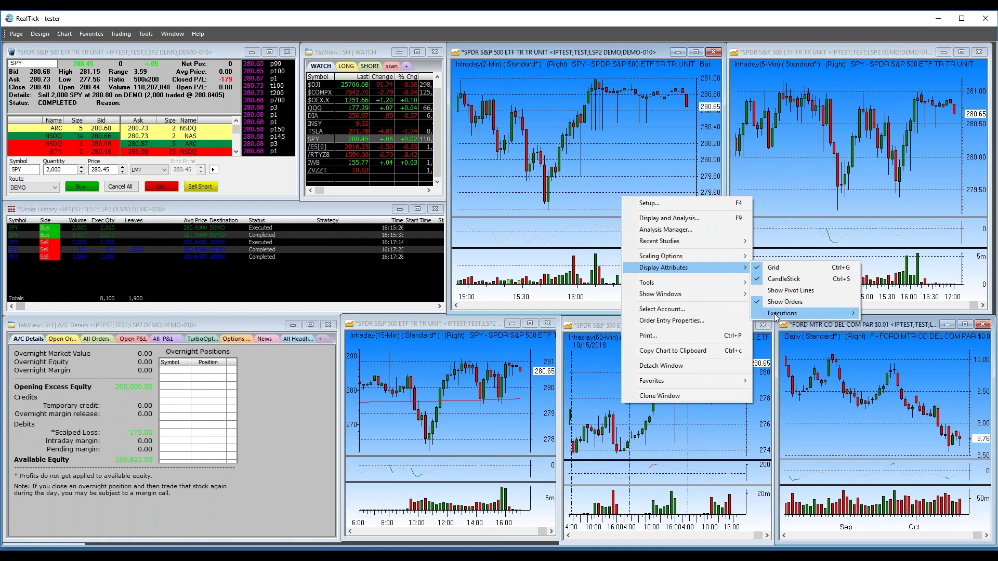
click(885, 314)
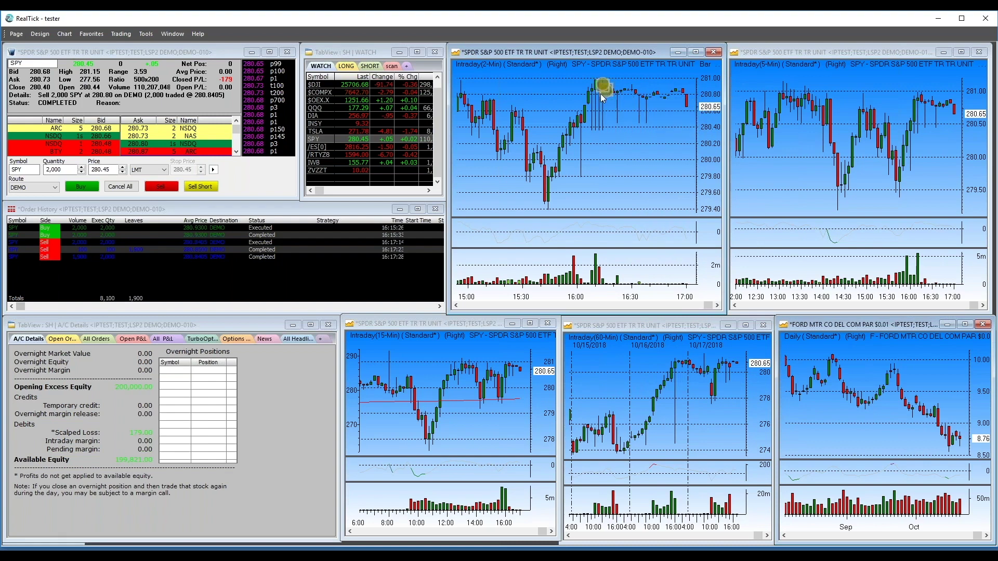
mouse_move(602, 92)
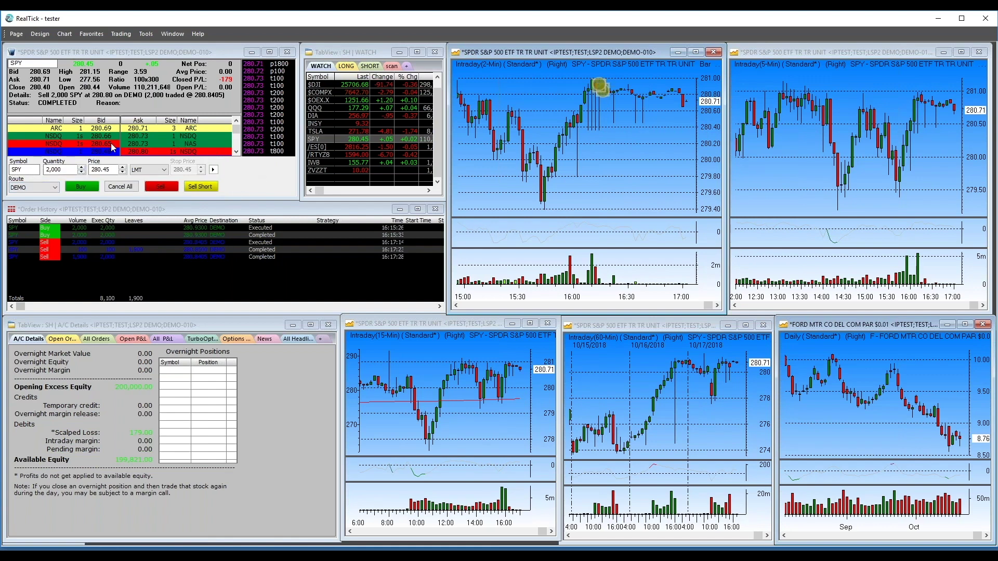
Place a limit buy order for 1,500 SPY at the 280.71 ask price through the DEMO route
click(82, 172)
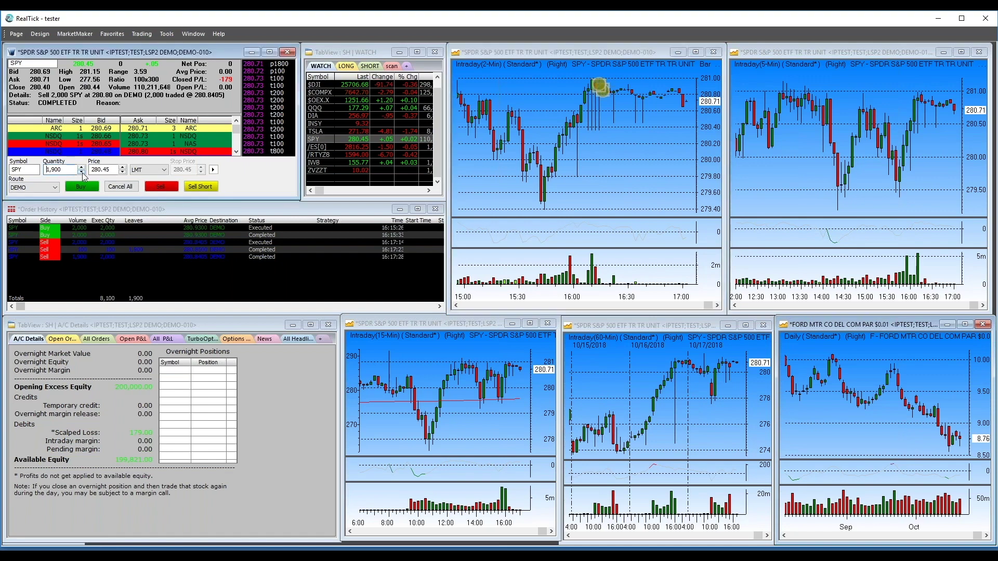
click(82, 172)
click(82, 172)
click(81, 172)
click(143, 129)
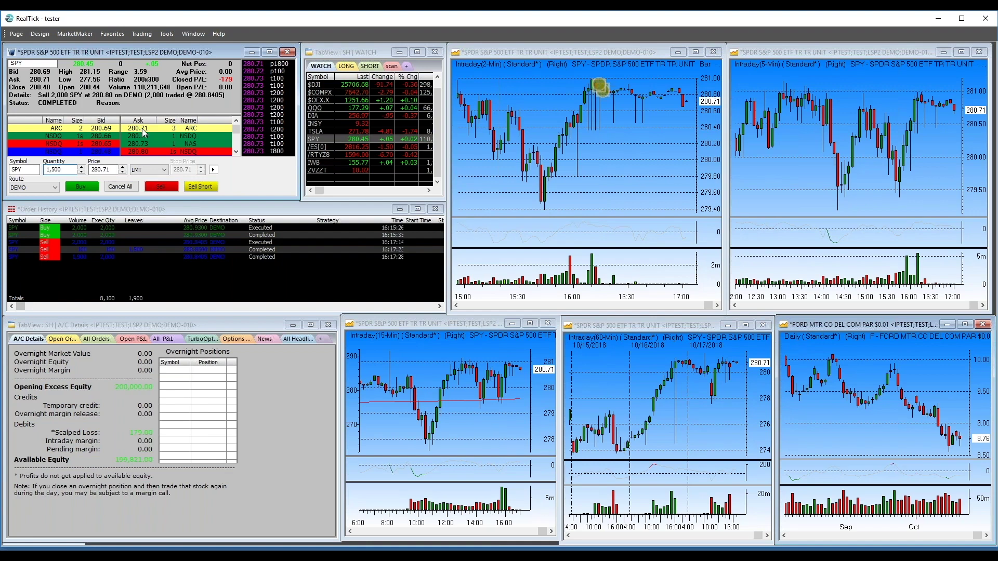
click(104, 170)
click(81, 186)
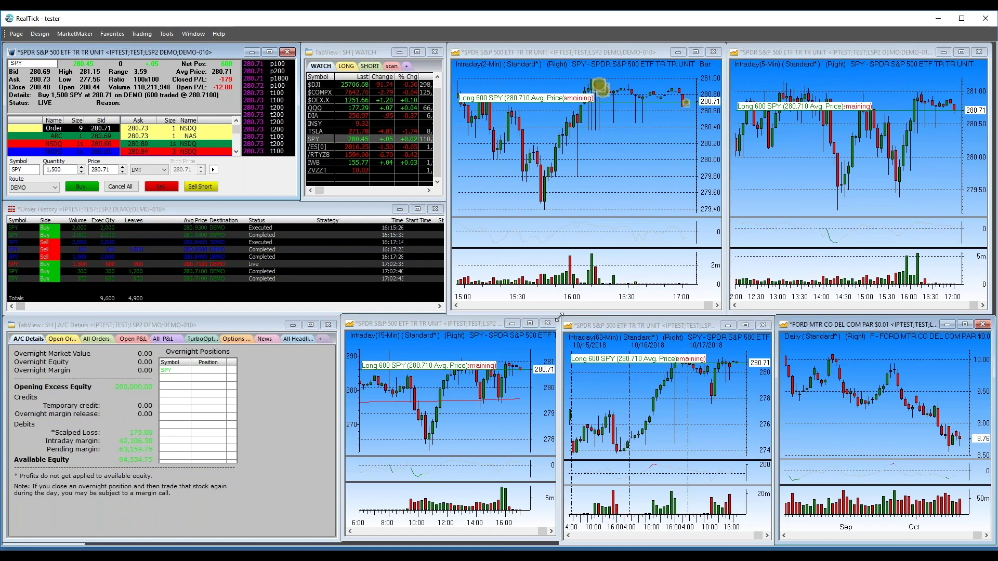
Enlarge the 15-minute SPY chart window to examine the open position's label
drag(557, 316, 795, 129)
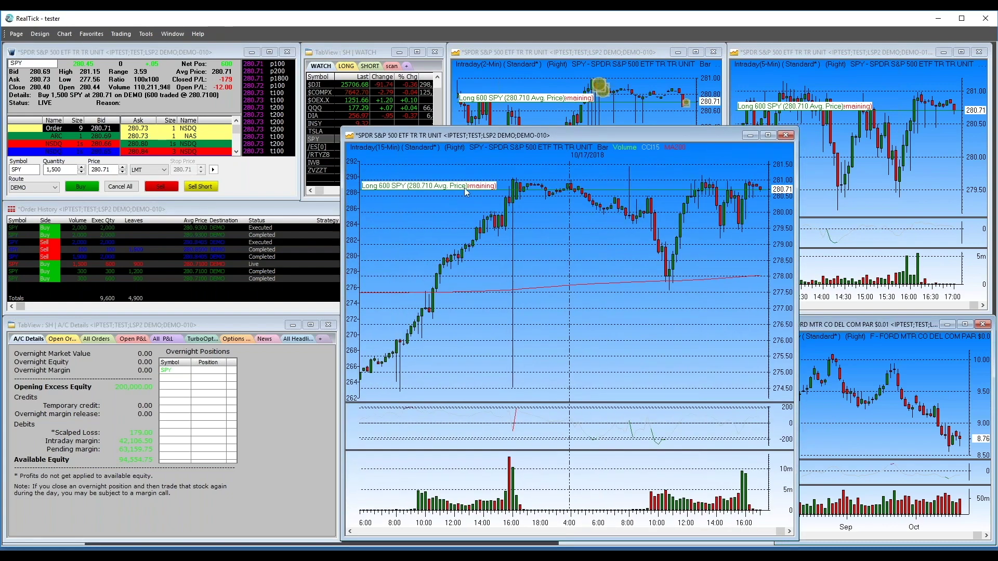
Raise the working SPY buy order's limit price to 280.92 by moving its order line on the 15-minute chart
drag(477, 189, 494, 182)
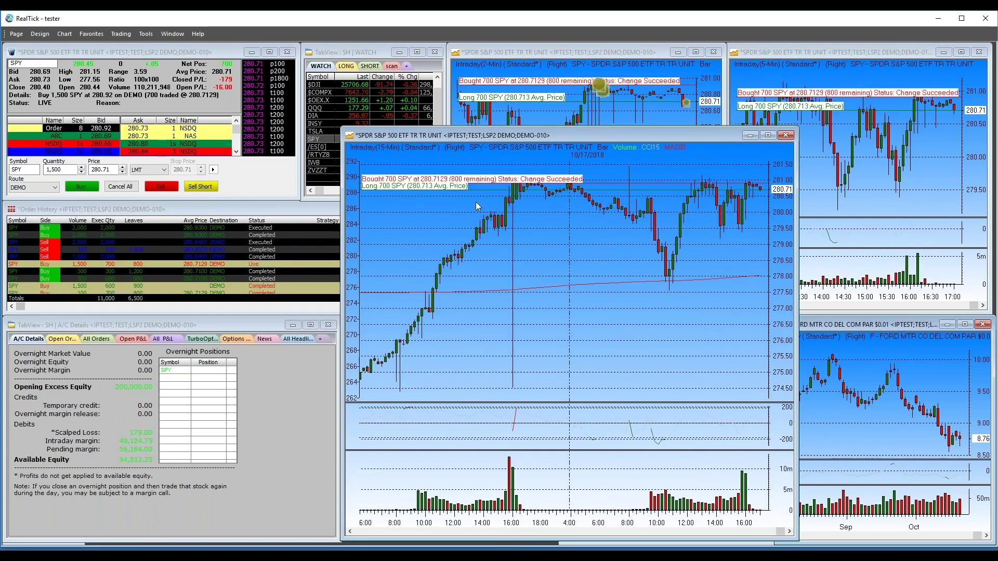
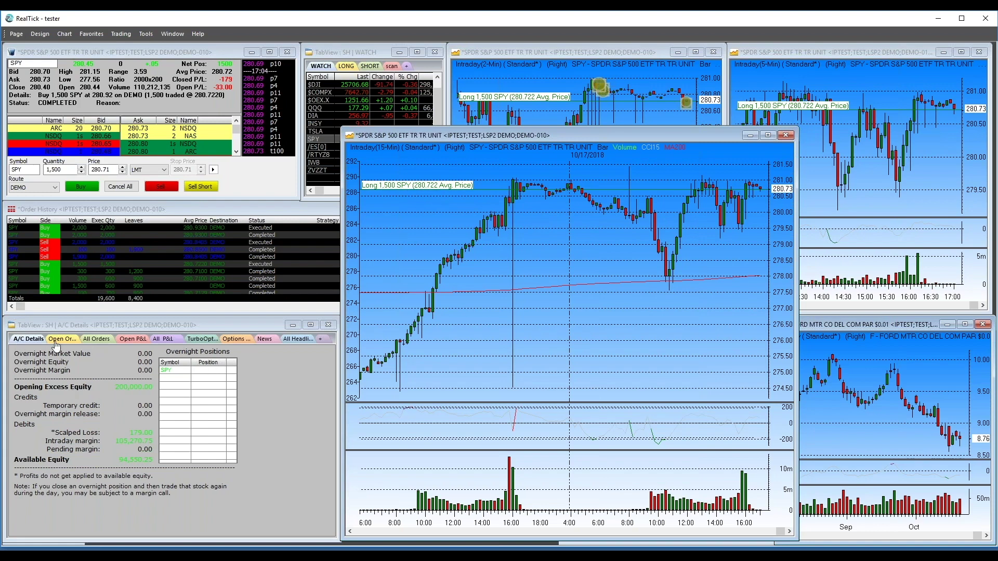
Review the account details, all orders and open P&L views, and shrink the 15-minute SPY chart window back beside the 60-minute chart
click(102, 340)
click(127, 340)
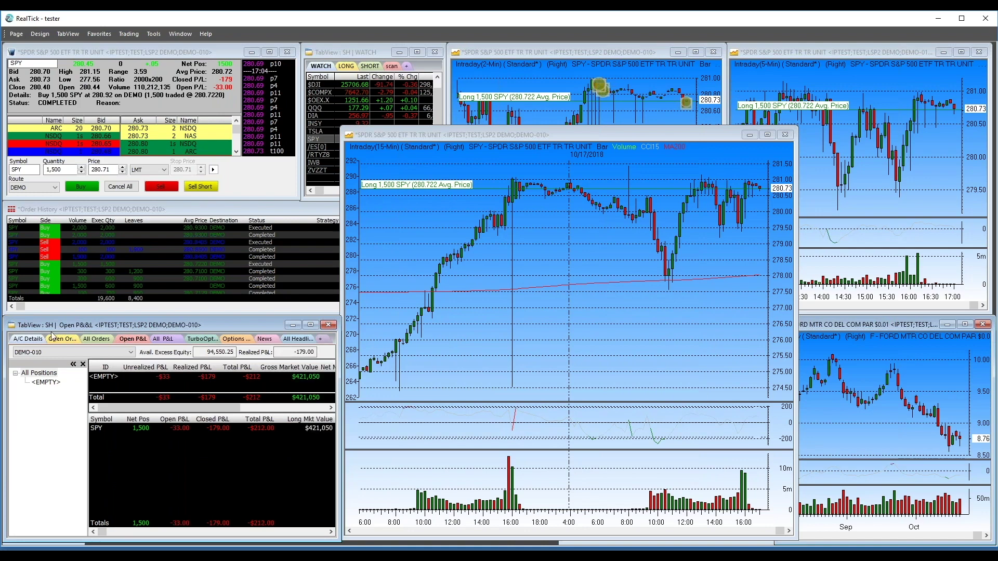
click(21, 340)
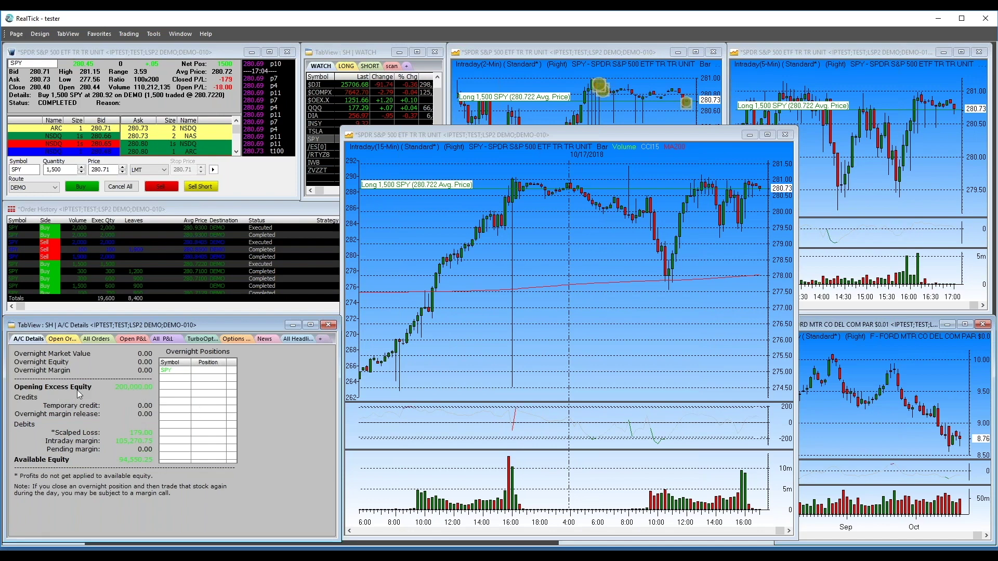
click(97, 340)
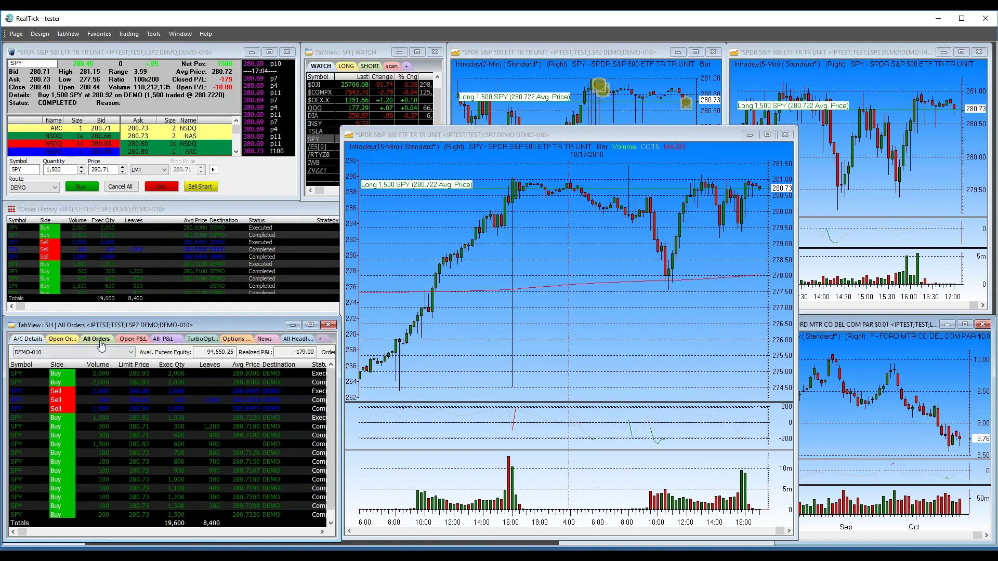
click(132, 339)
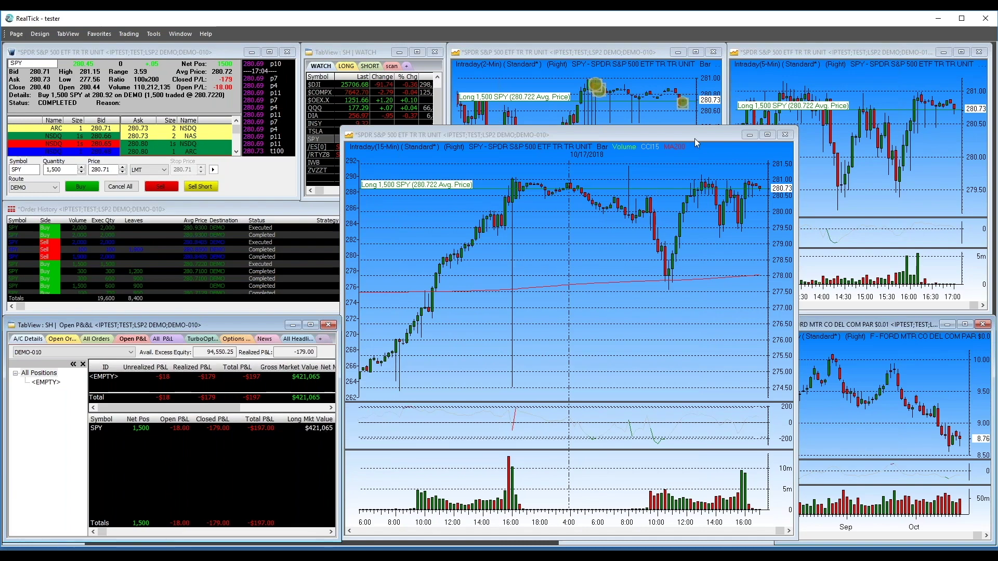
drag(793, 127, 555, 316)
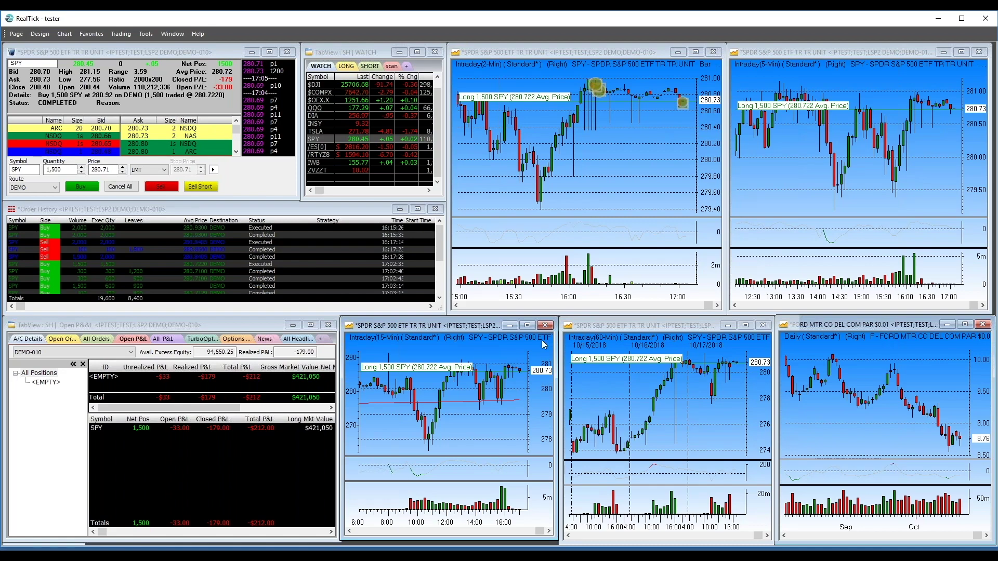
Switch the SPY order entry to the OCO system order form and enlarge its window to fit the form
click(213, 170)
mouse_move(254, 174)
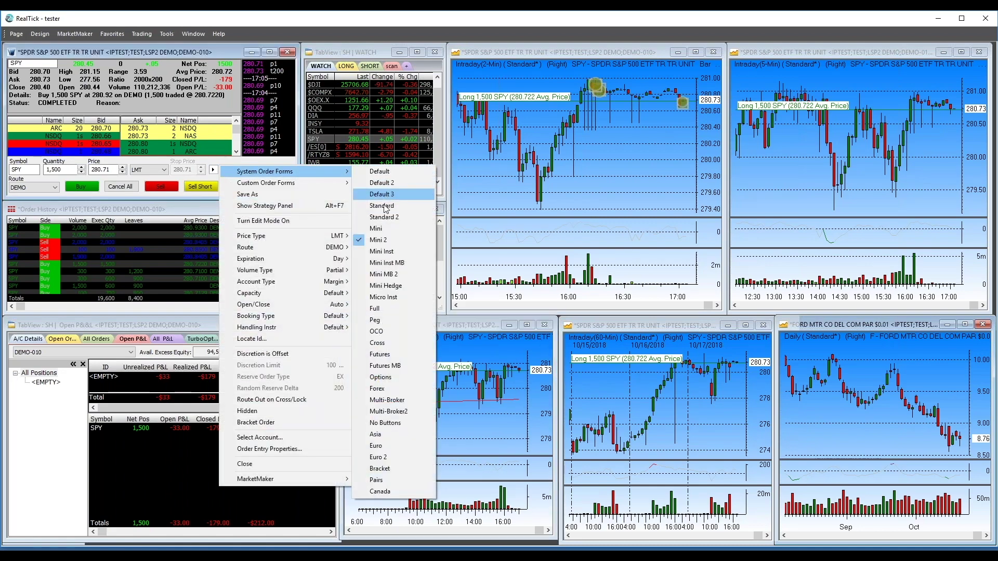
click(385, 333)
drag(298, 200, 389, 290)
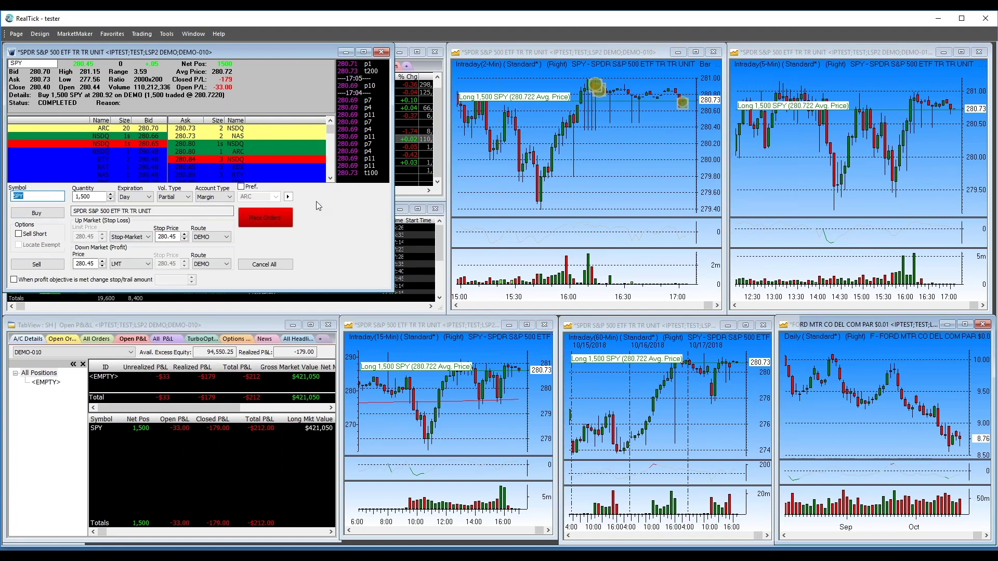
click(289, 197)
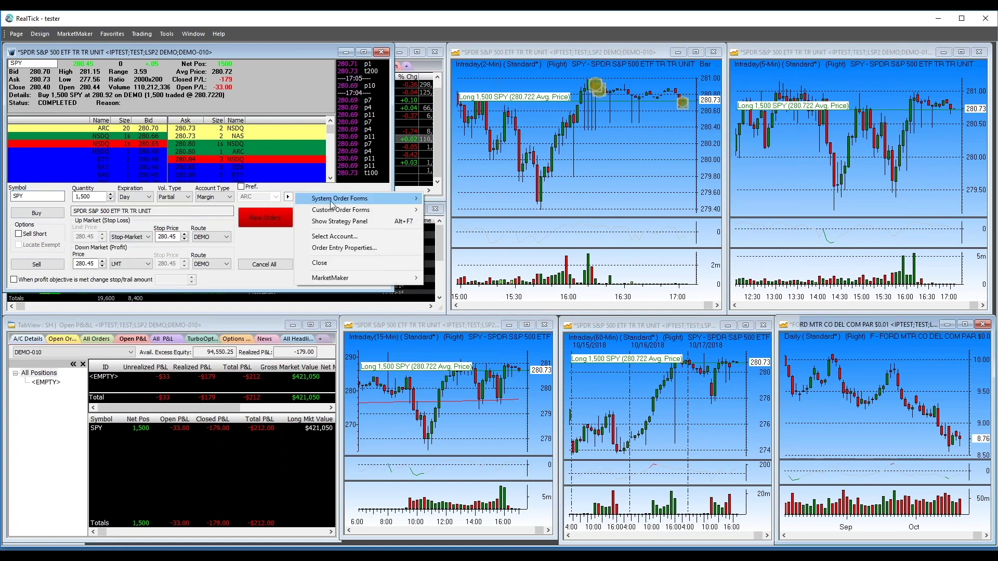
mouse_move(340, 202)
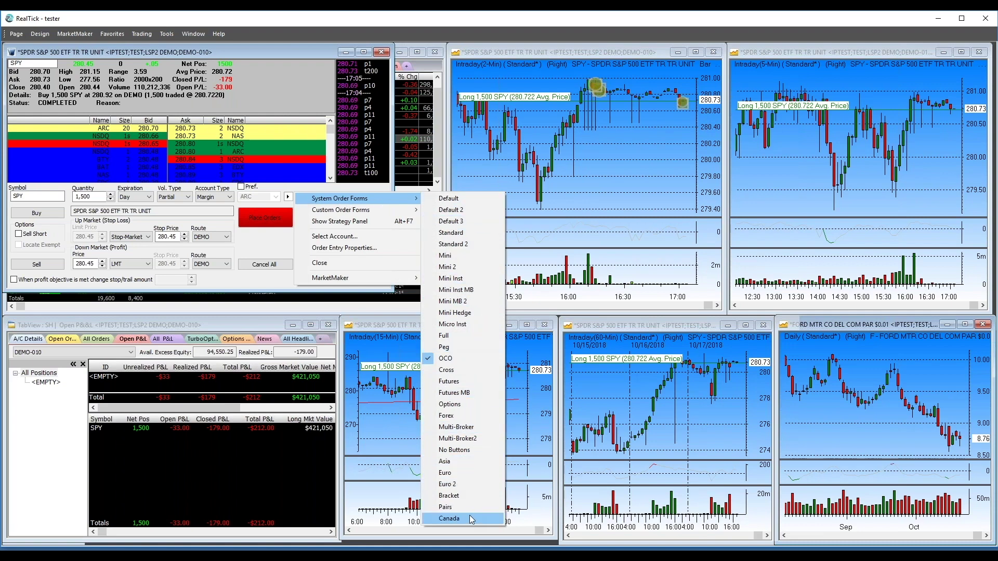
click(450, 362)
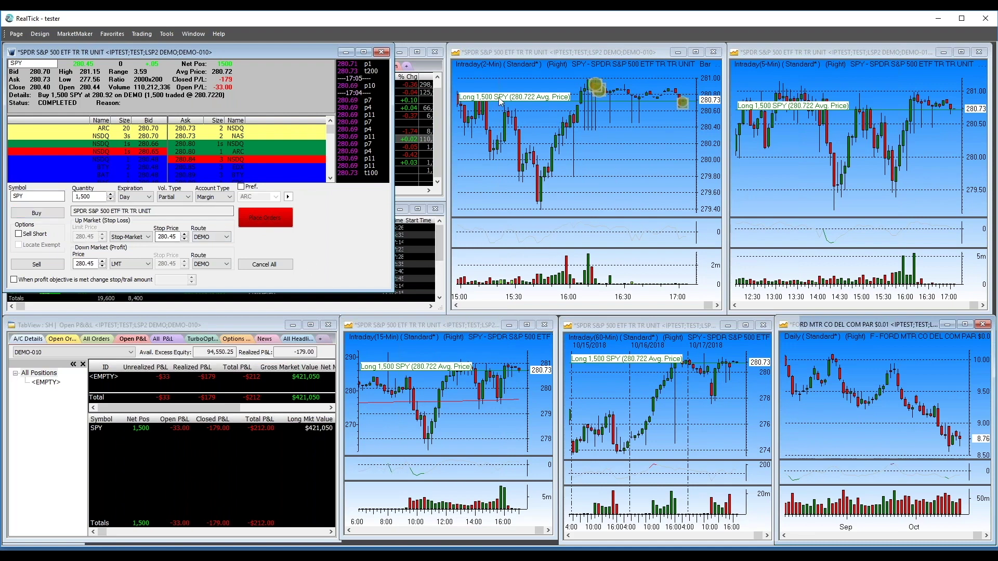
Place an OCO sell order for 1,500 SPY through DEMO with a 280.90 limit target and a 280.39 stop-market price
click(50, 265)
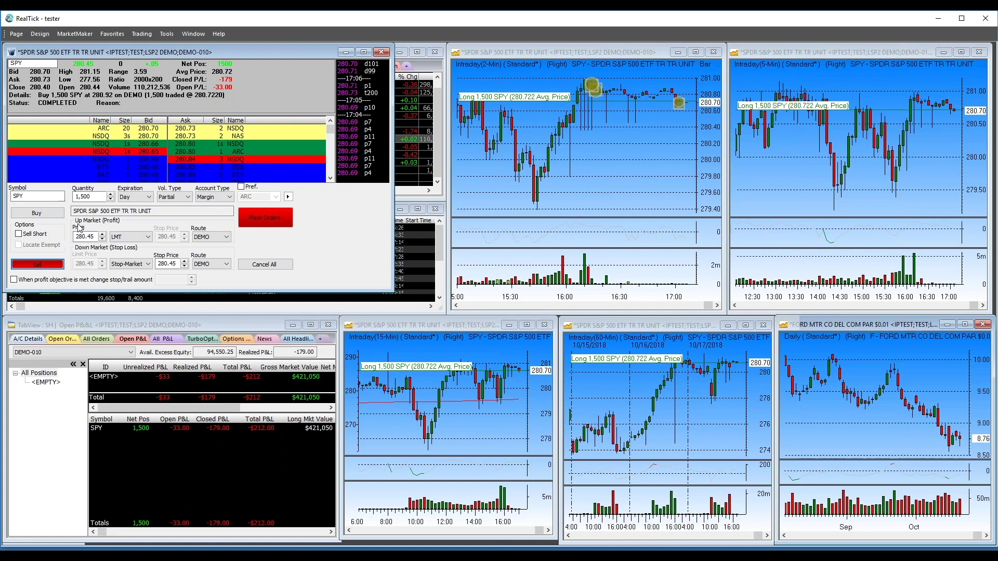
click(102, 234)
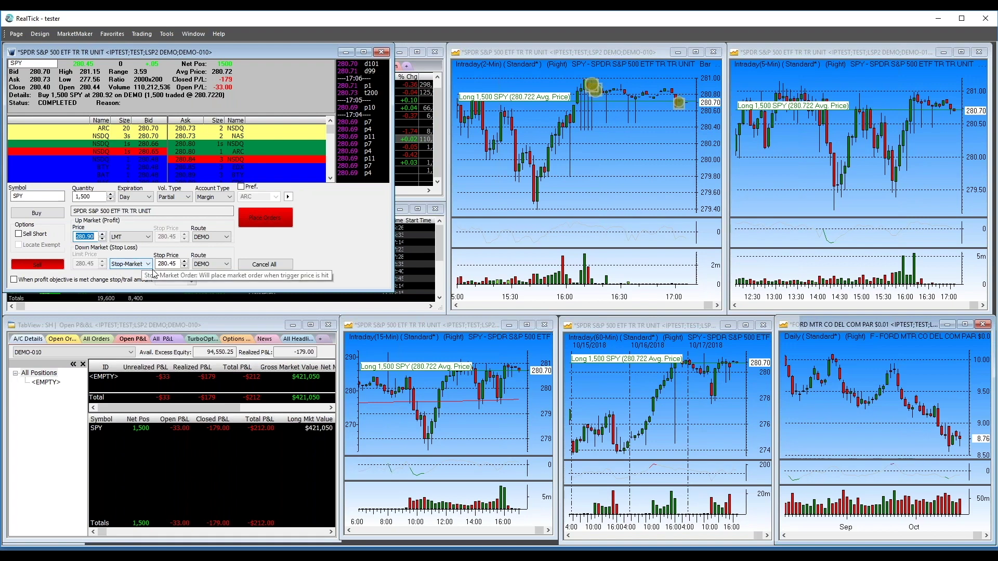
click(183, 266)
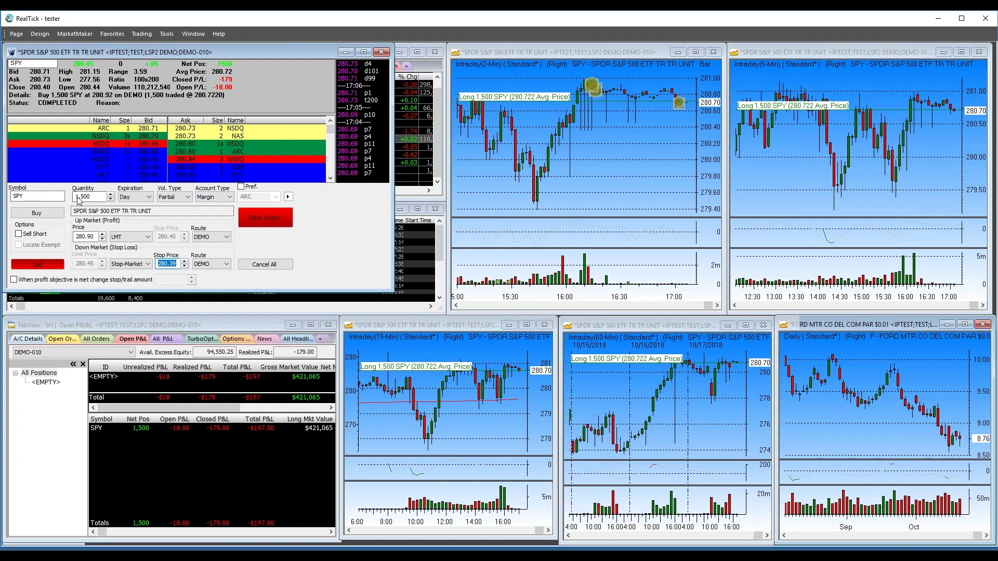
click(256, 222)
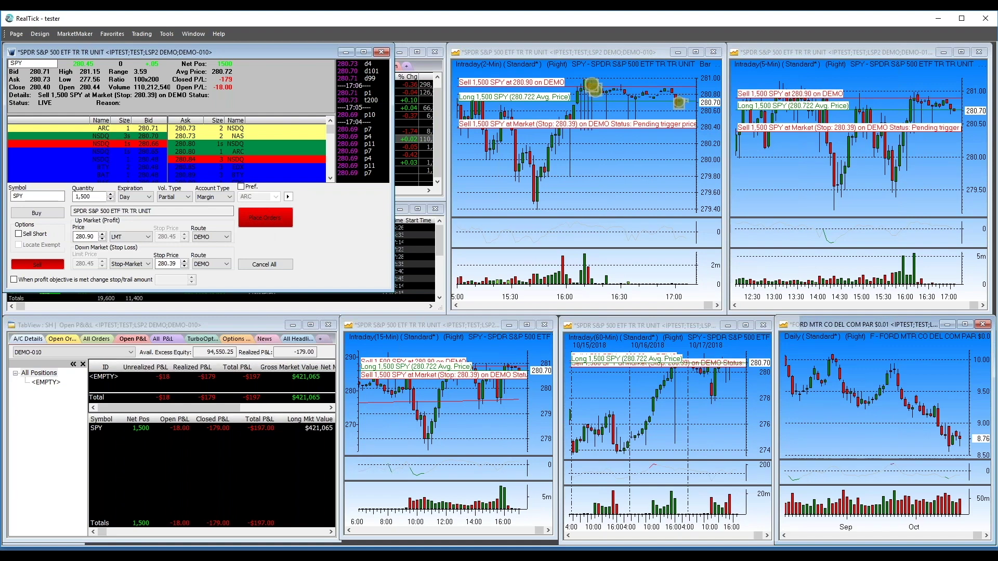
Enlarge the 2-minute SPY chart, raise the sell stop to 280.58 by moving its order line, and dismiss the order alert
drag(723, 311, 991, 543)
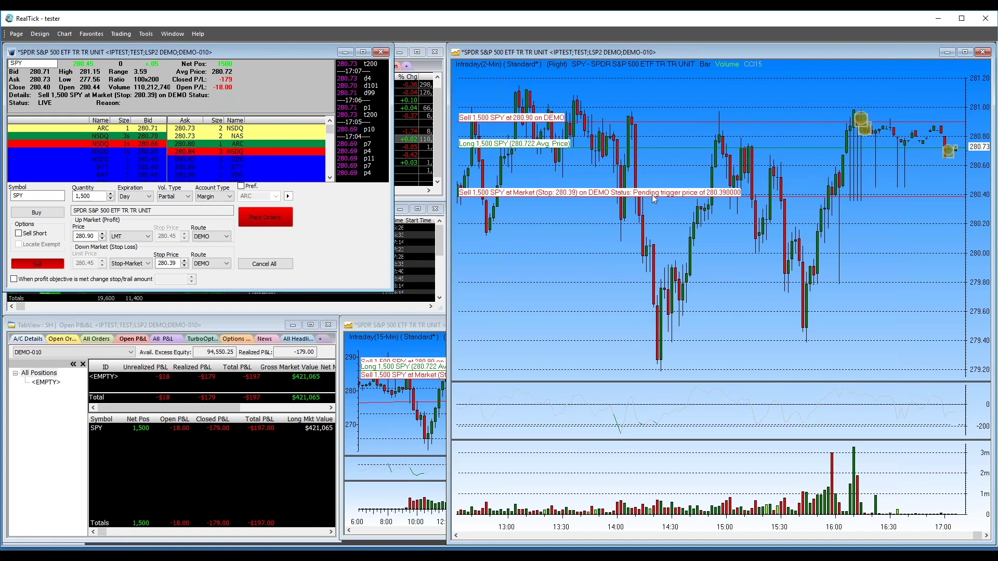
click(773, 196)
drag(774, 196, 759, 168)
drag(760, 169, 760, 169)
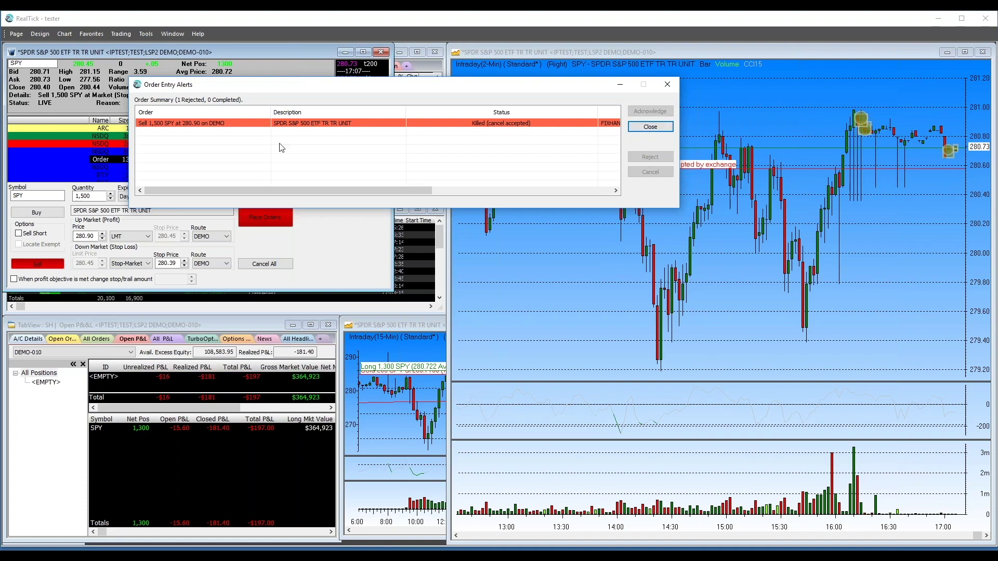
click(649, 127)
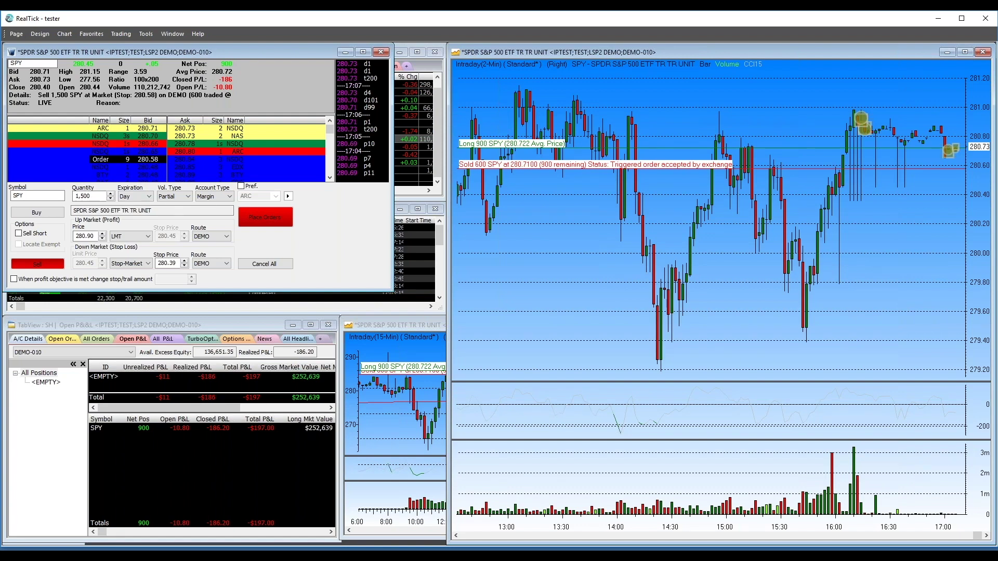
Shrink the SPY order entry window and review the most recent sell orders in the order history
drag(390, 288, 296, 195)
drag(439, 237, 439, 265)
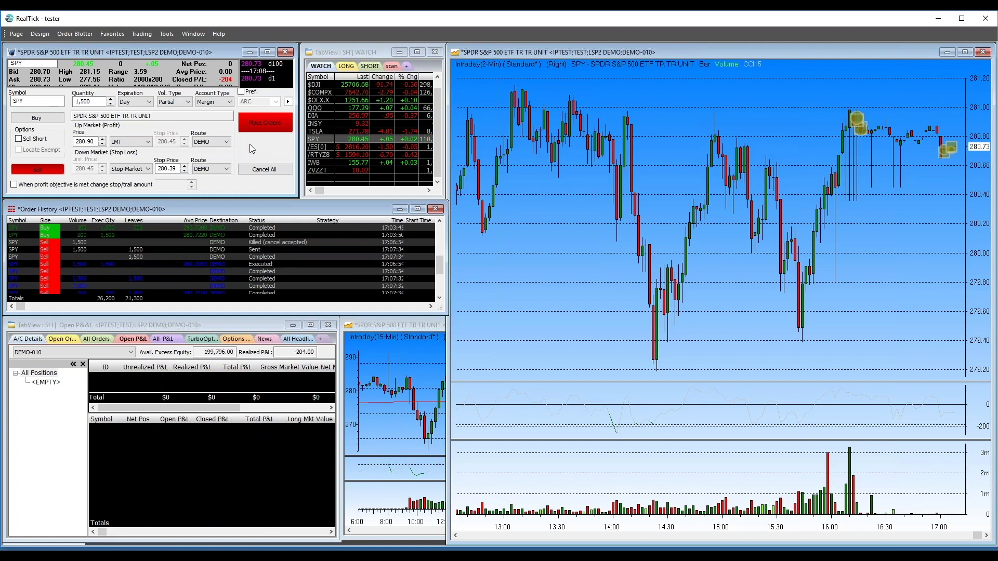
Enlarge the SPY order entry window and switch it to the Mini 2 system order form
drag(292, 194, 351, 261)
mouse_move(366, 241)
mouse_down()
mouse_move(379, 246)
mouse_move(302, 221)
mouse_move(298, 197)
mouse_move(360, 238)
mouse_up()
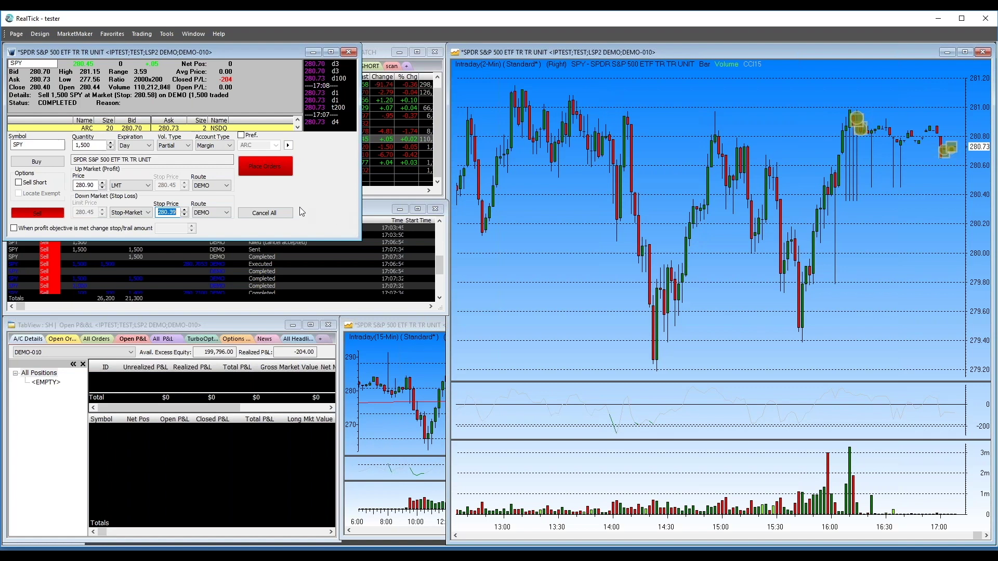
click(289, 145)
mouse_move(324, 151)
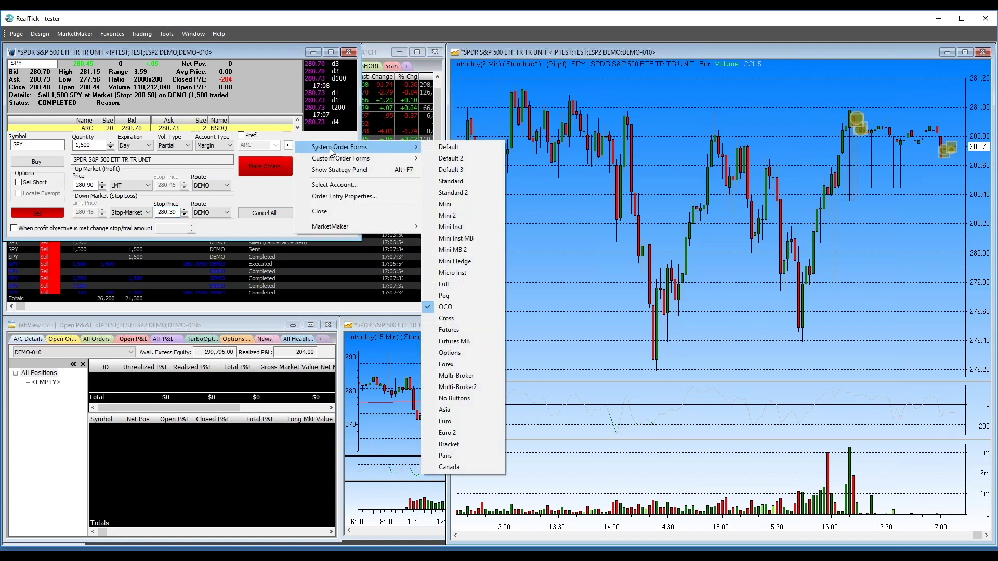
click(454, 217)
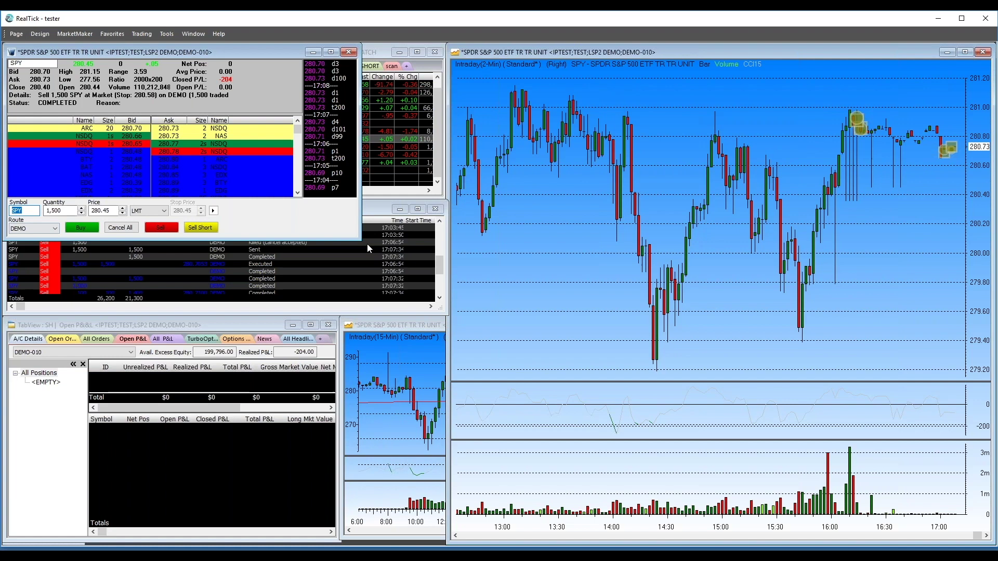
Examine the SPY window's market maker and regional setup options, and leave them without saving
right_click(254, 157)
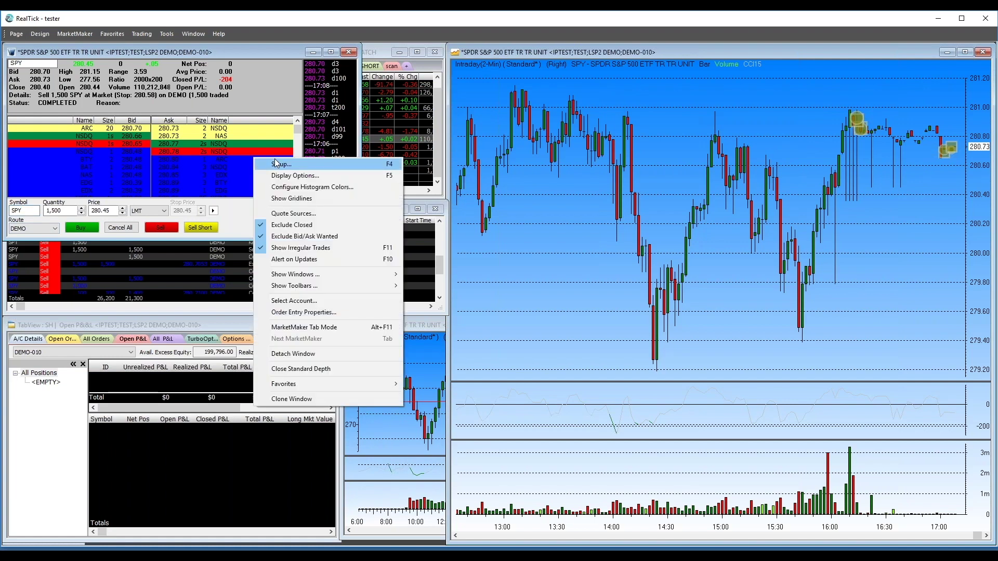
click(280, 164)
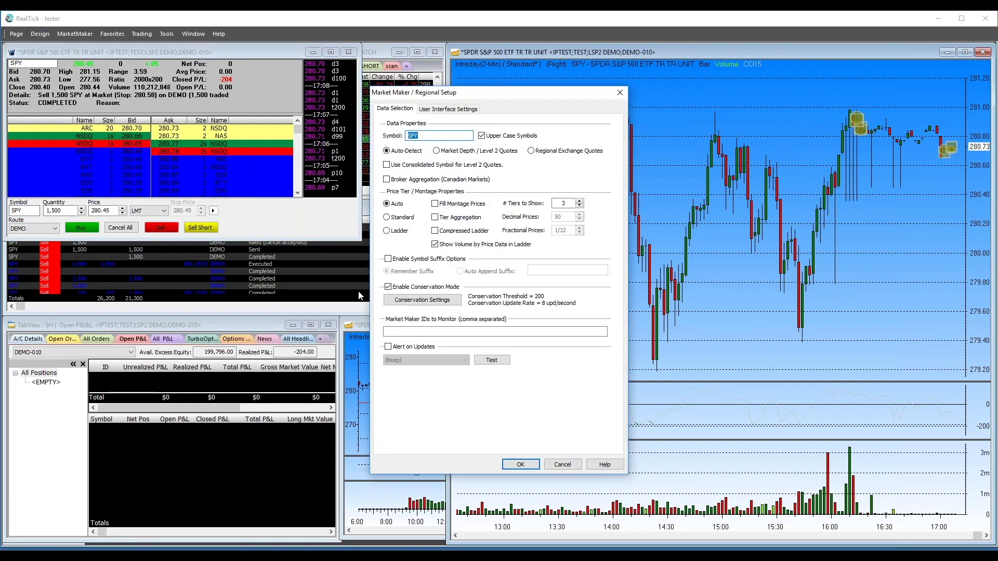
click(560, 468)
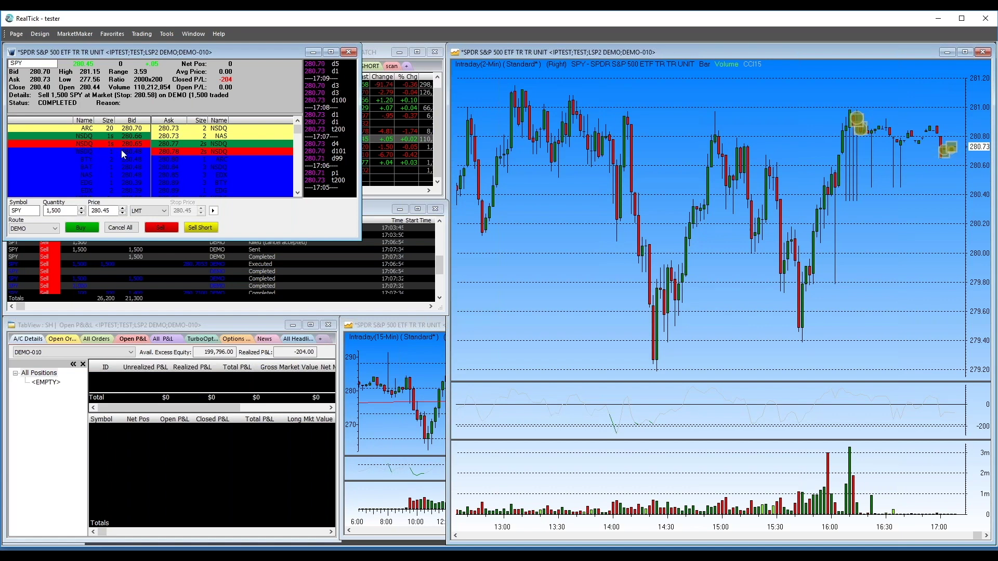
Examine the order entry properties for default rules, price and trade size warnings, spin increments, time zone and order actions
right_click(165, 144)
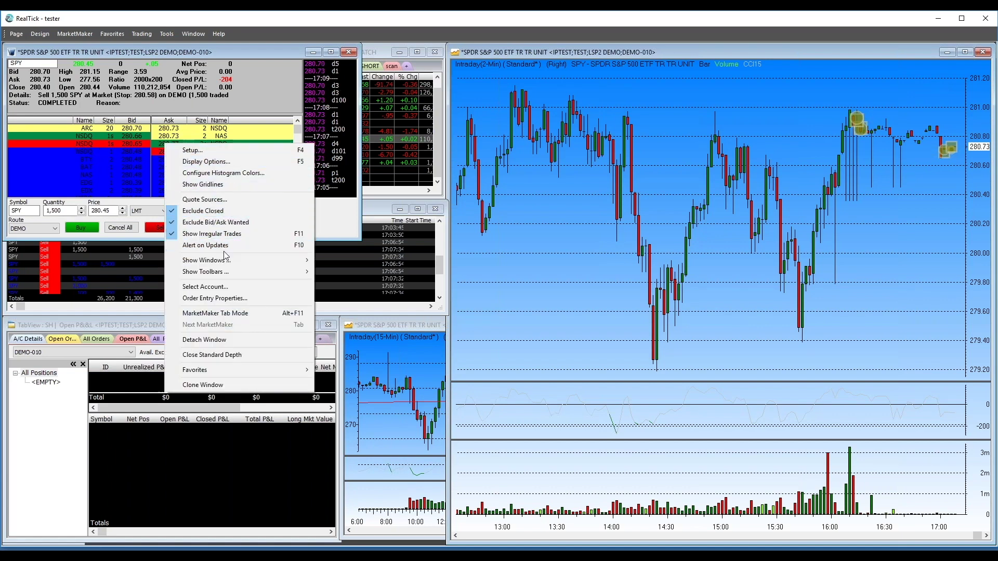
mouse_move(222, 262)
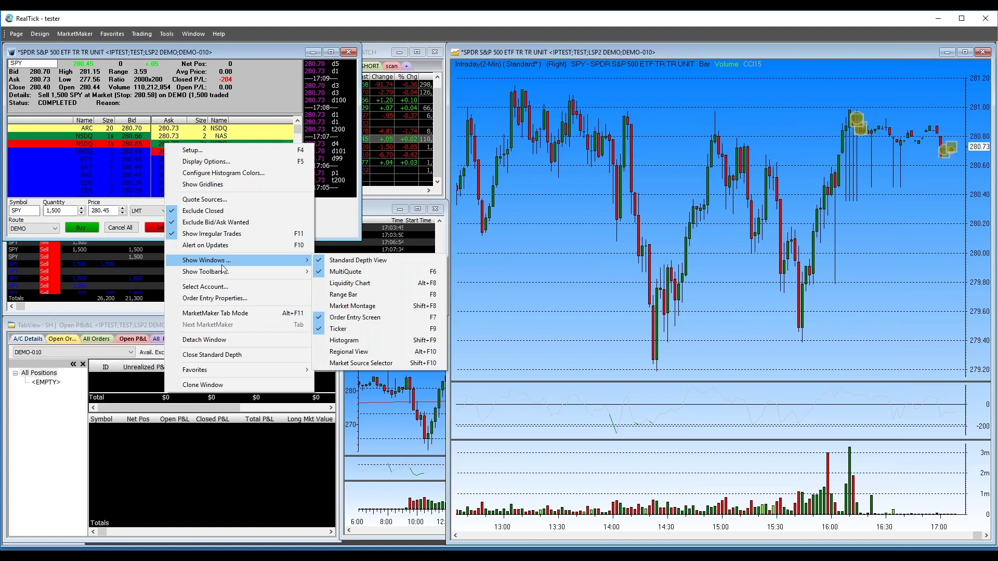
click(221, 298)
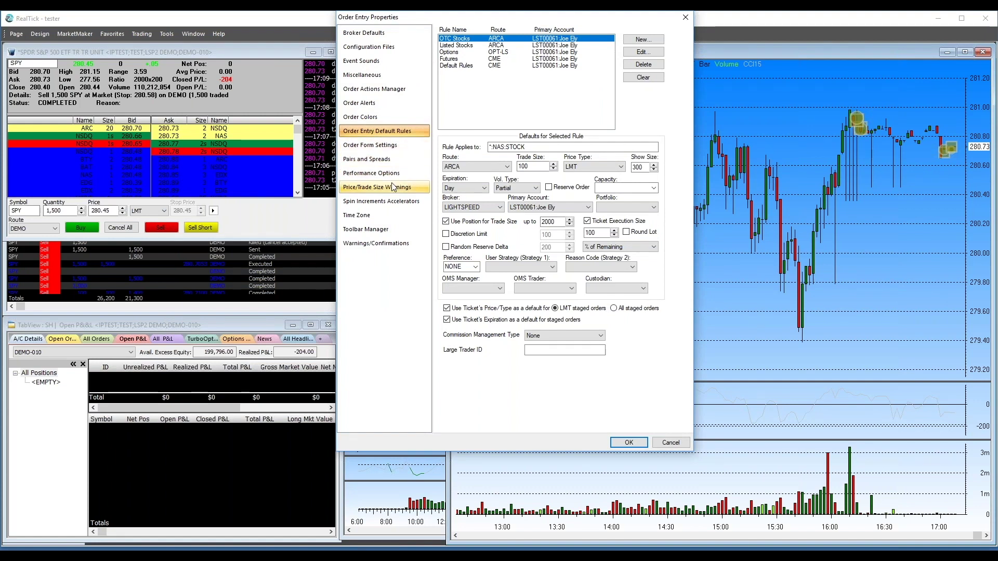
click(370, 93)
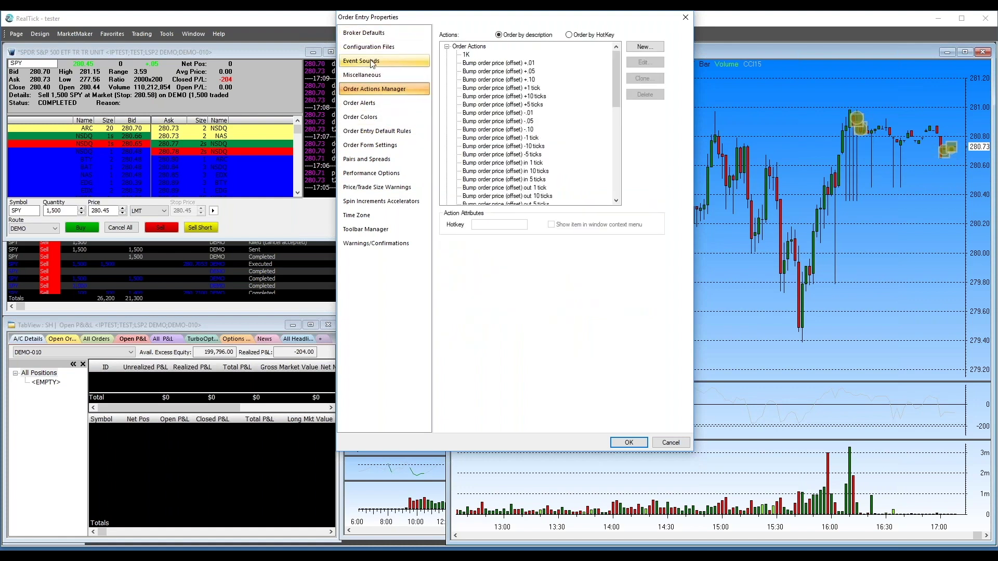
click(381, 135)
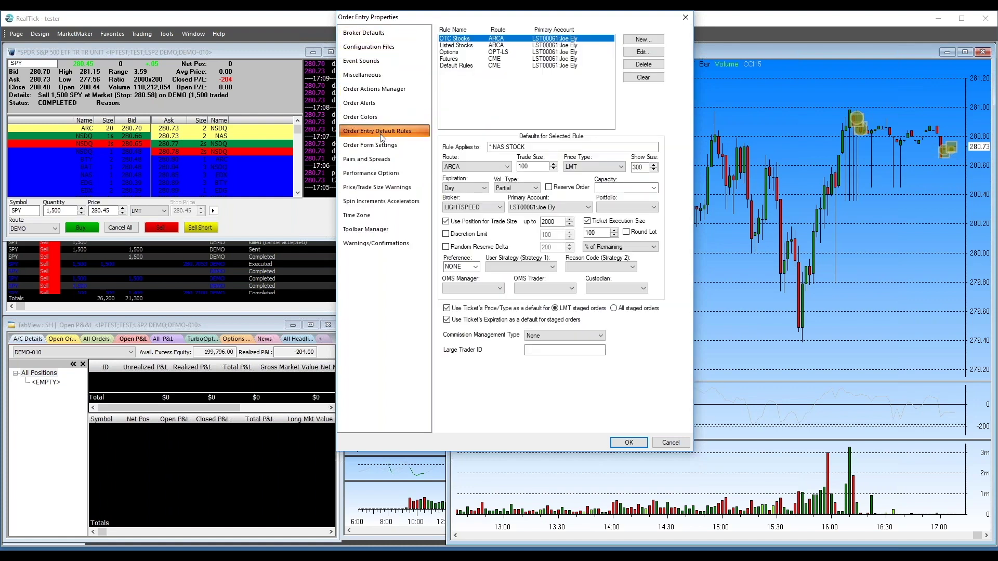
click(378, 188)
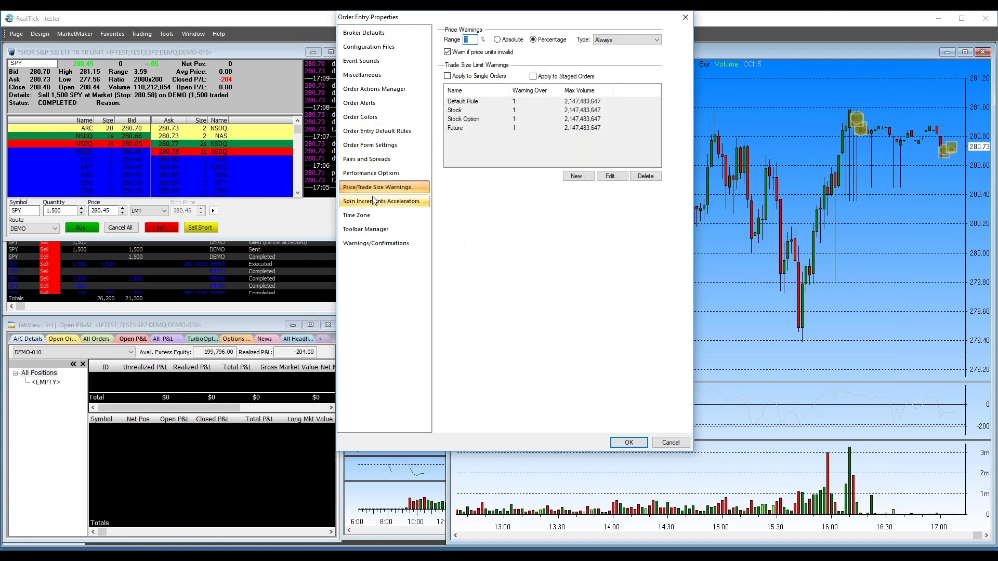
click(373, 202)
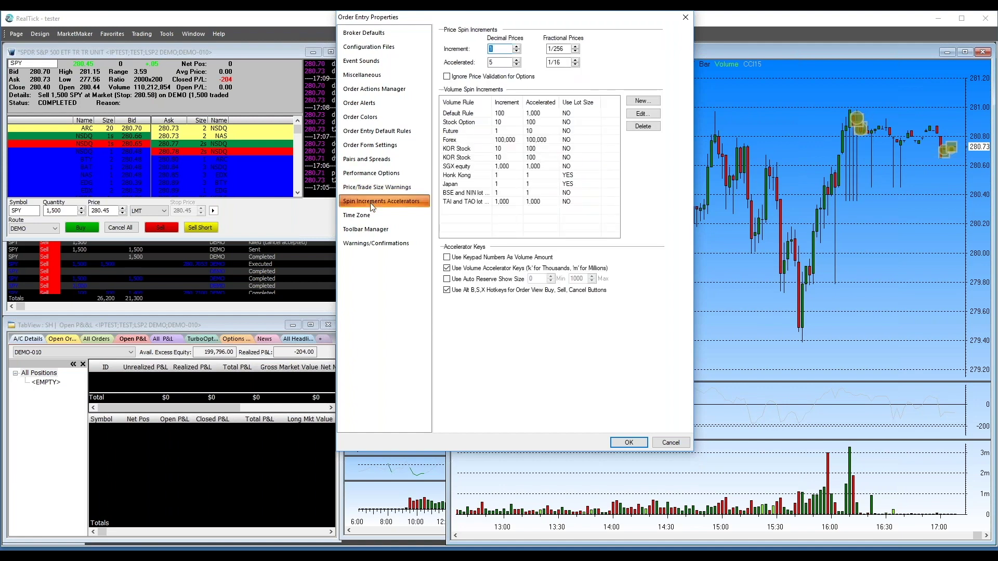
click(372, 215)
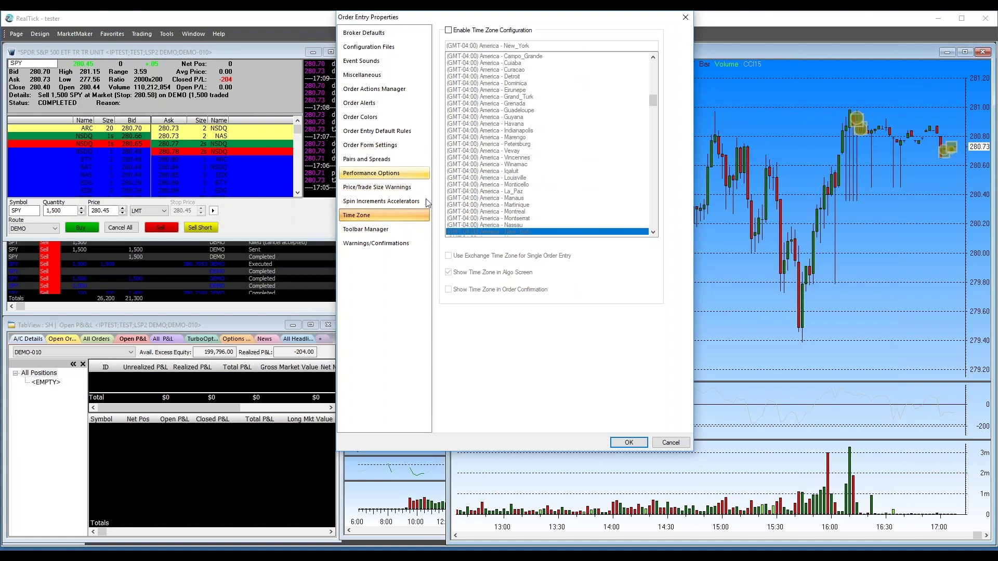
click(387, 90)
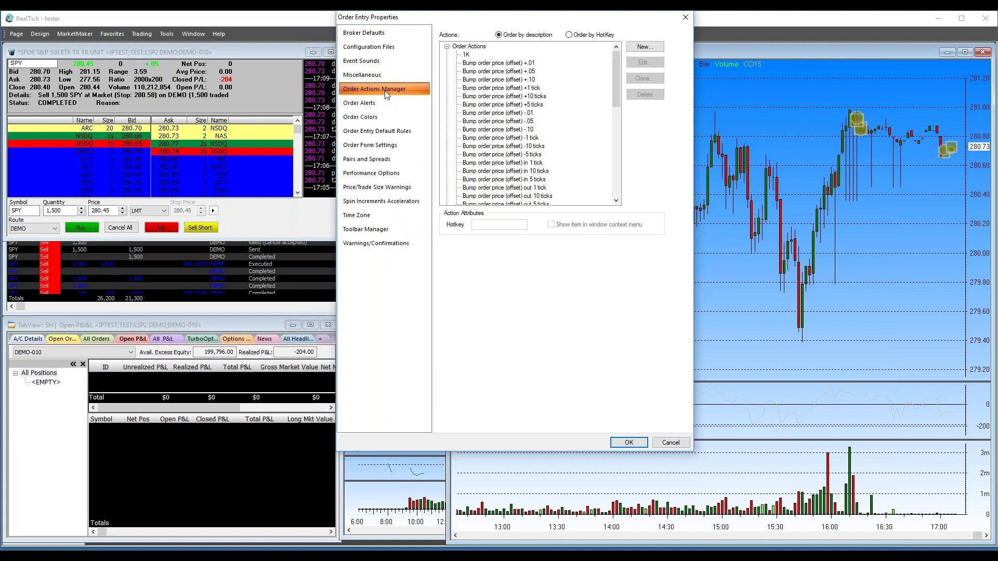
Create a new order action with automatic description turned off and BUY AT BID as its description
click(611, 127)
drag(611, 127, 611, 61)
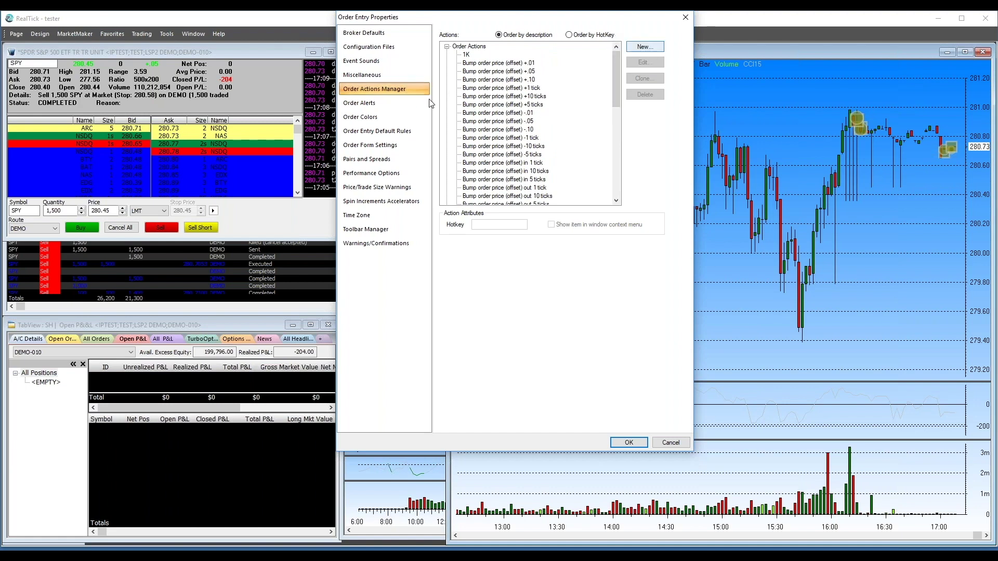
click(643, 48)
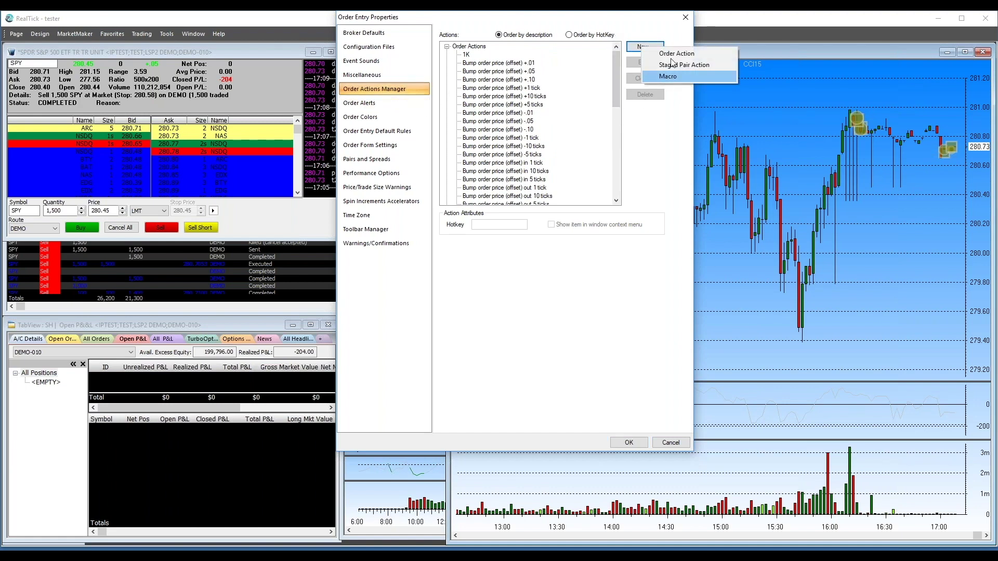
click(626, 168)
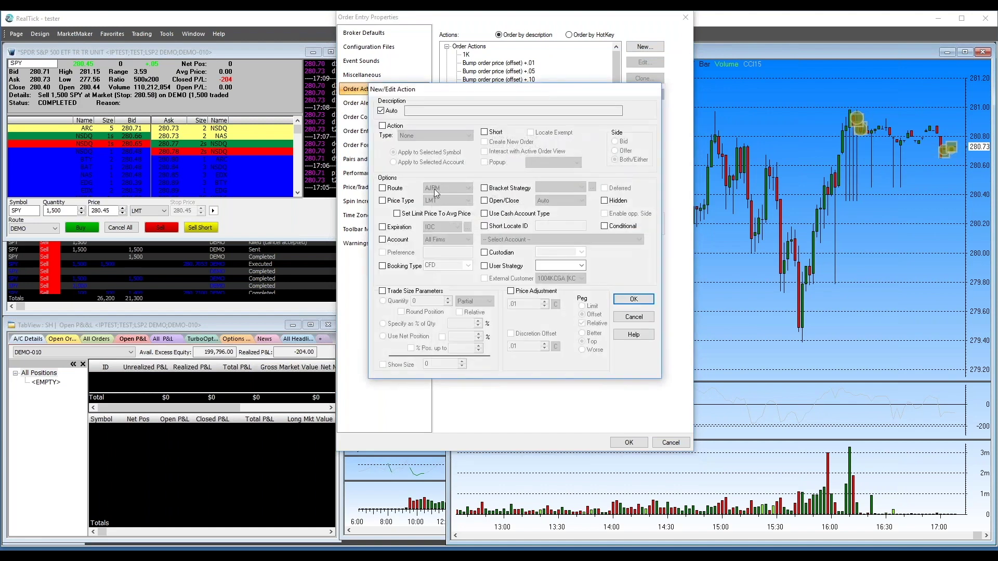
click(380, 111)
click(406, 111)
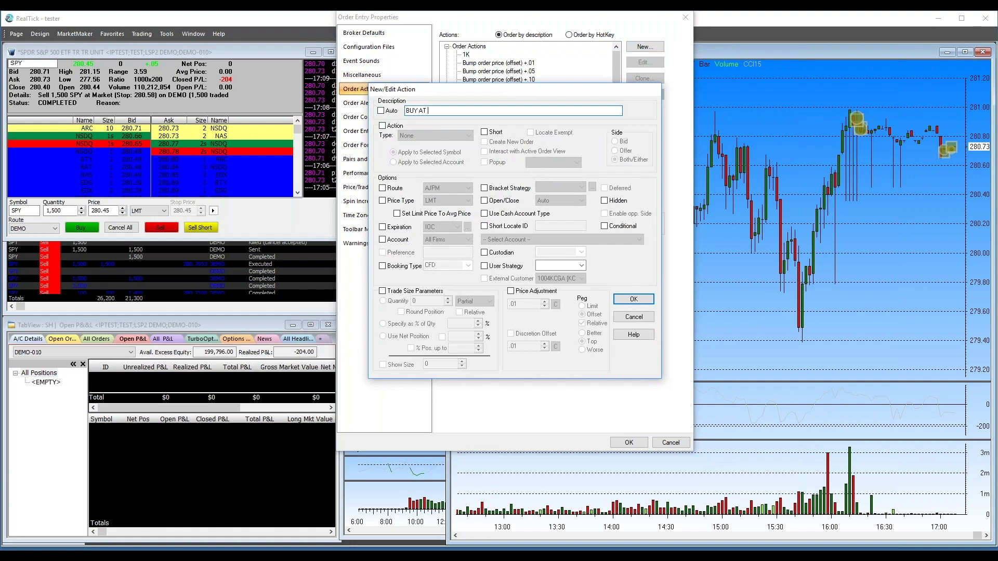
Enable the action with type Bid (Buy at Bid) and route it through DEMO
click(382, 126)
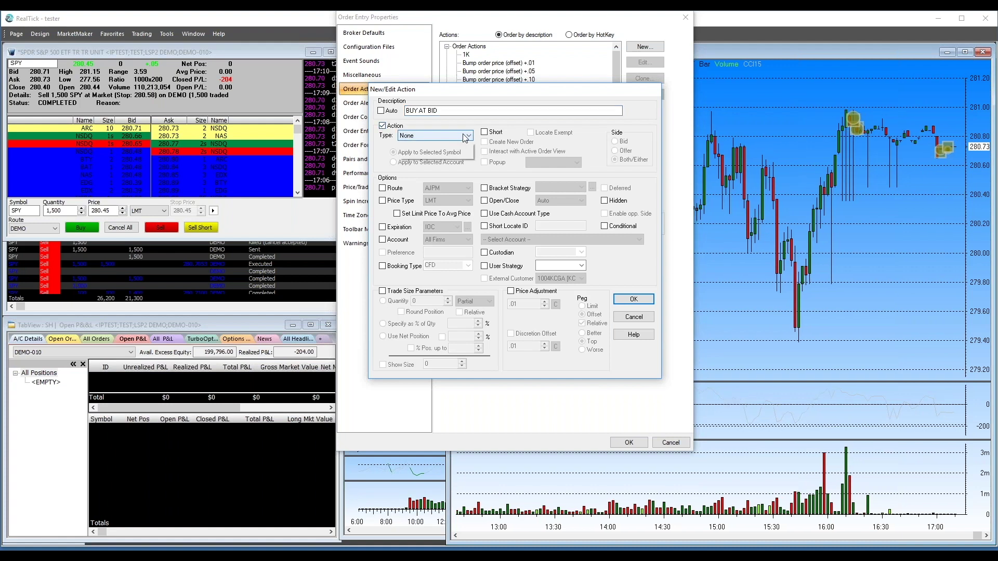
click(432, 136)
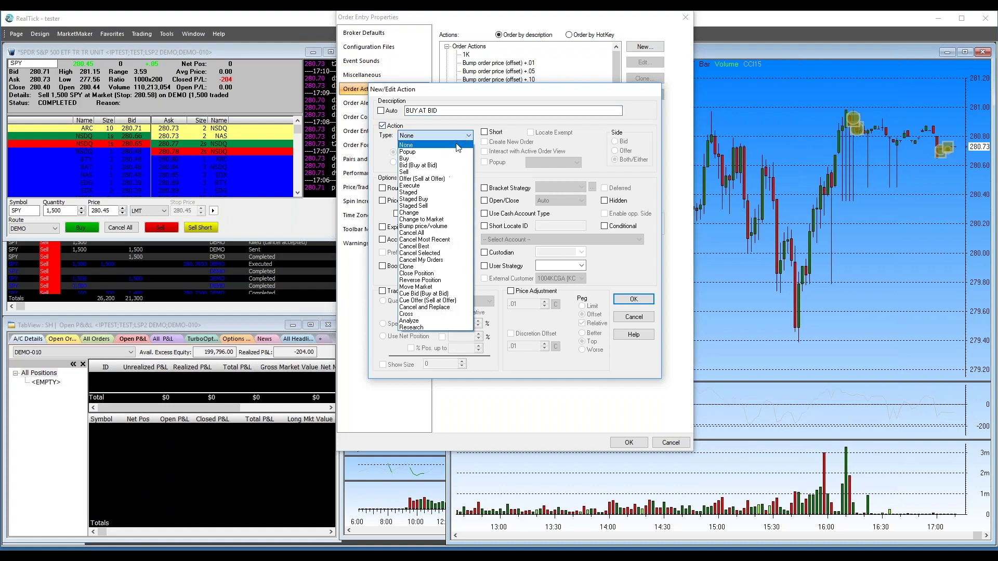
click(435, 166)
click(383, 188)
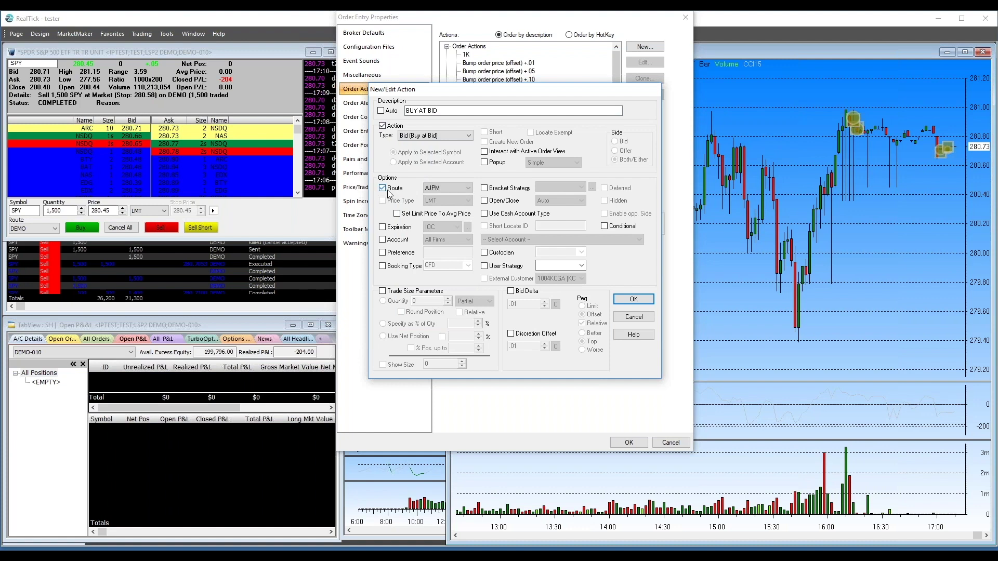
click(468, 187)
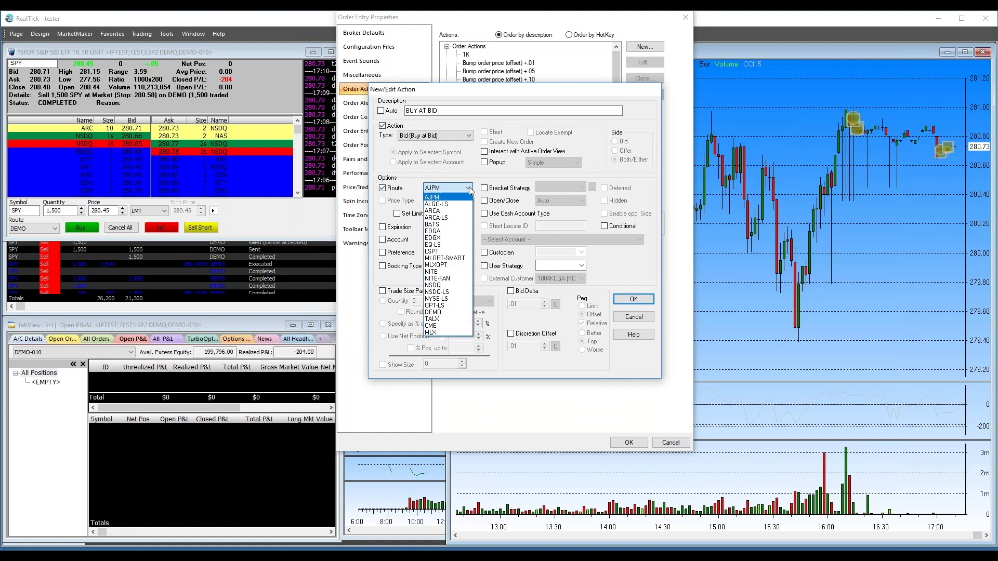
click(450, 312)
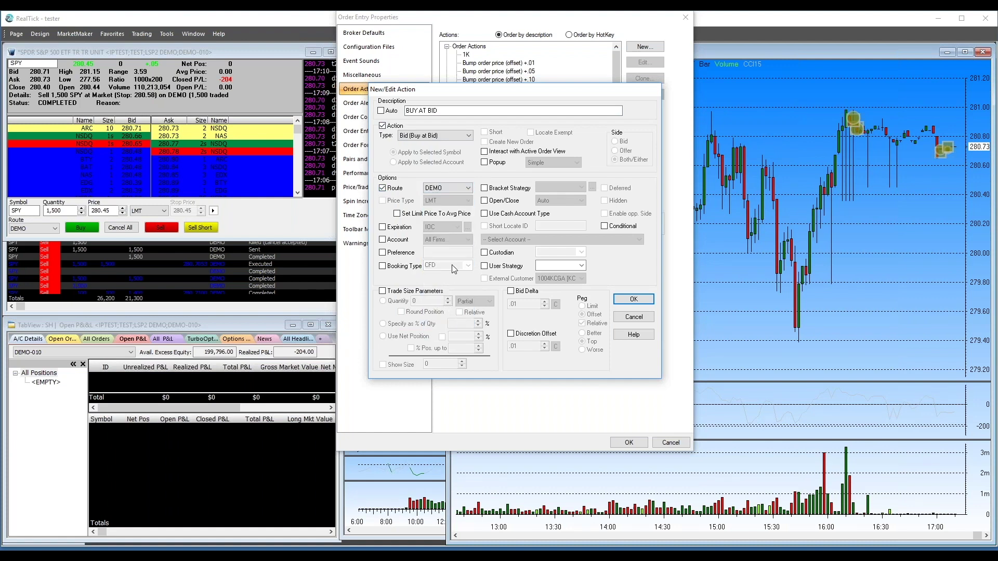
Assign the demo account to the action and set its trade size quantity to 200
click(383, 240)
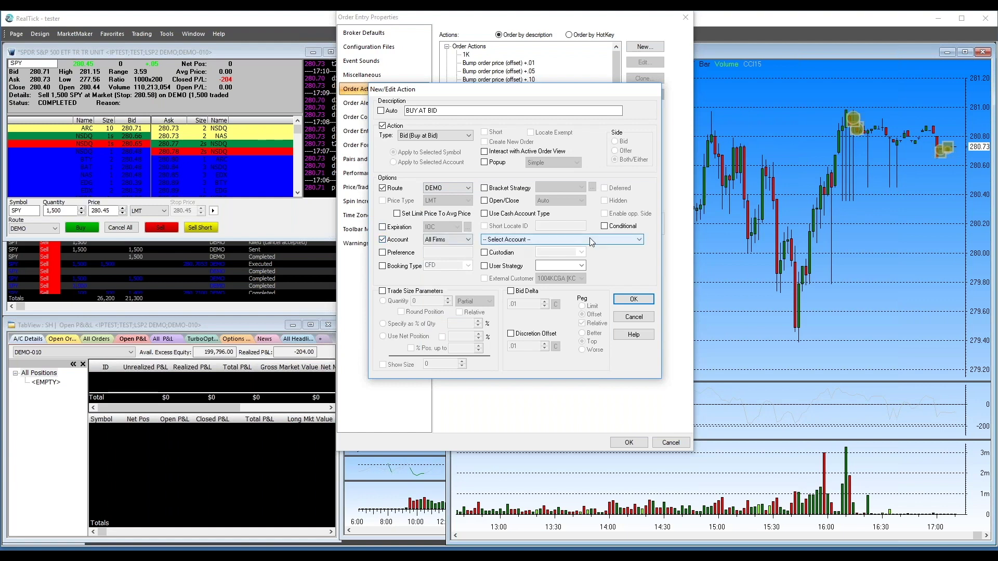
click(639, 239)
click(520, 258)
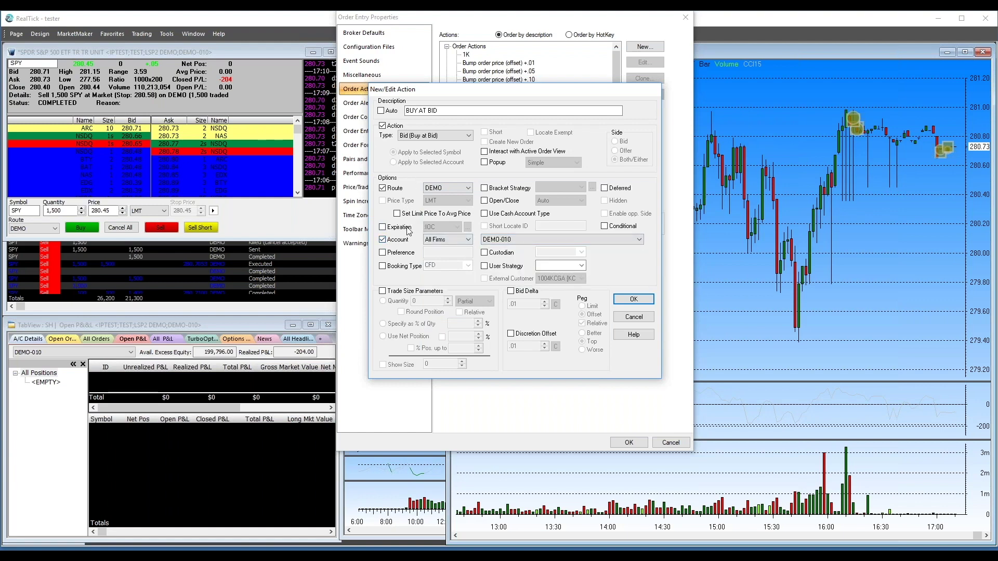
click(384, 292)
click(402, 301)
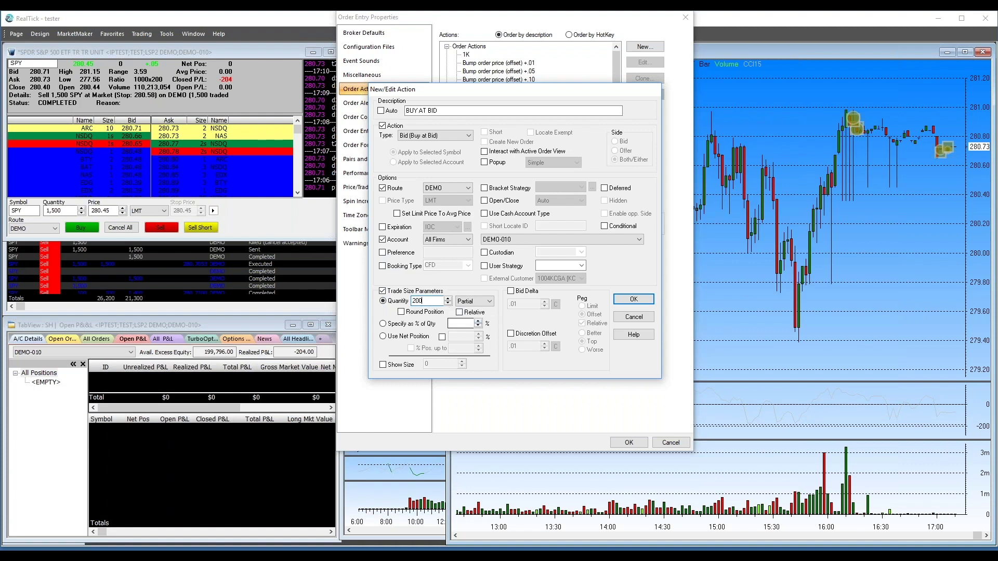
click(512, 292)
click(510, 291)
click(511, 291)
click(510, 295)
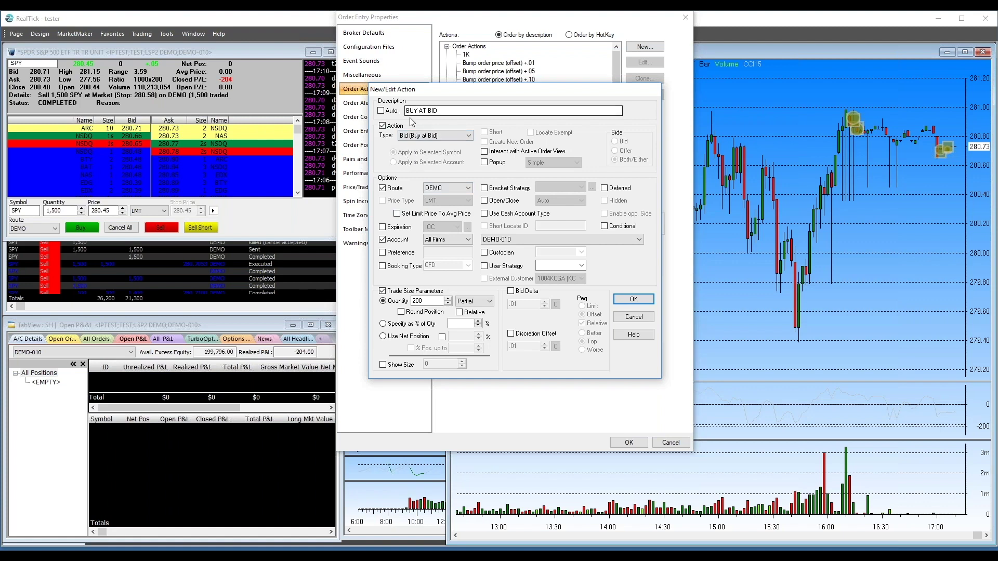
Set the action's expiration to Day+ and save the order action under the filename BUYATBID
click(383, 228)
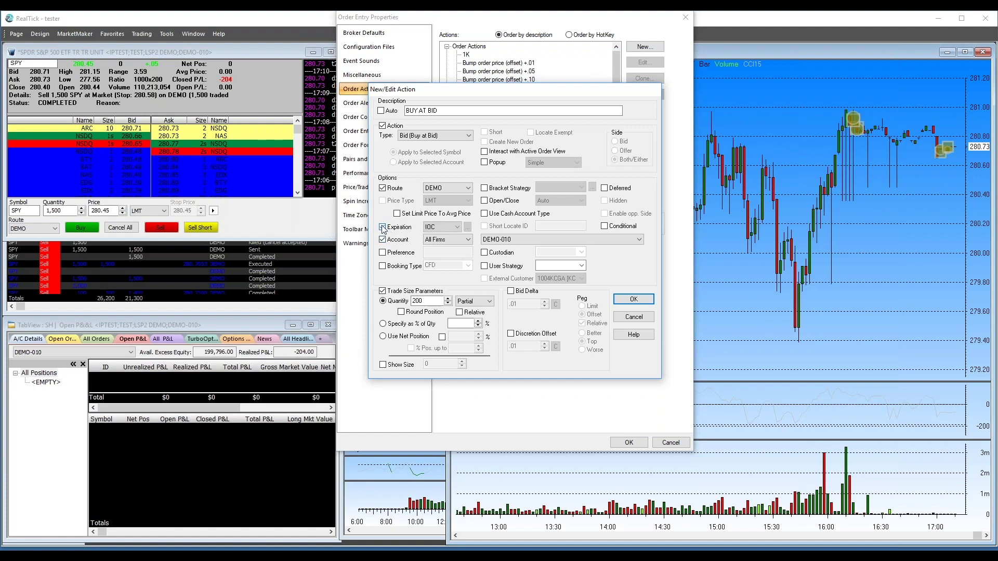
click(457, 228)
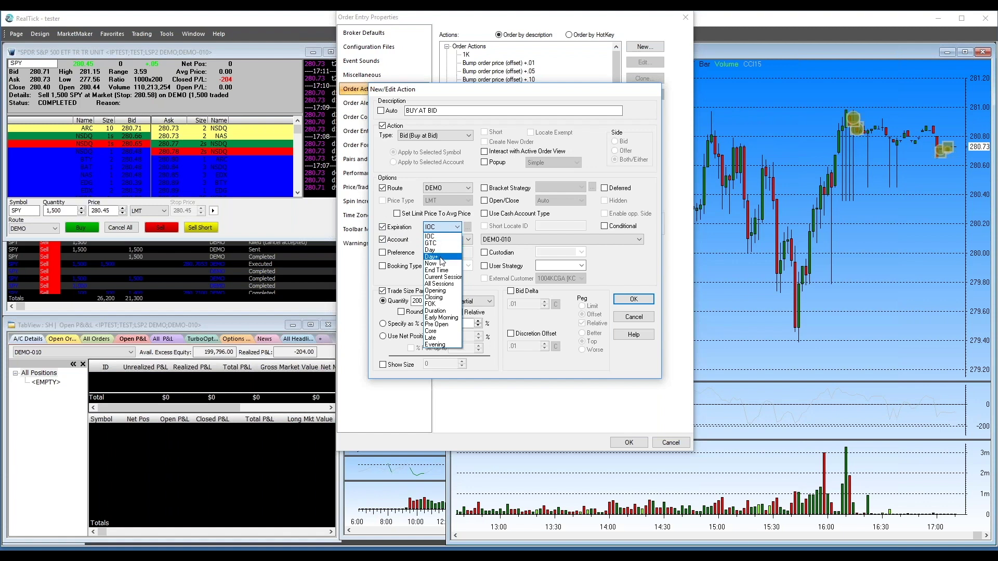
click(440, 258)
click(456, 227)
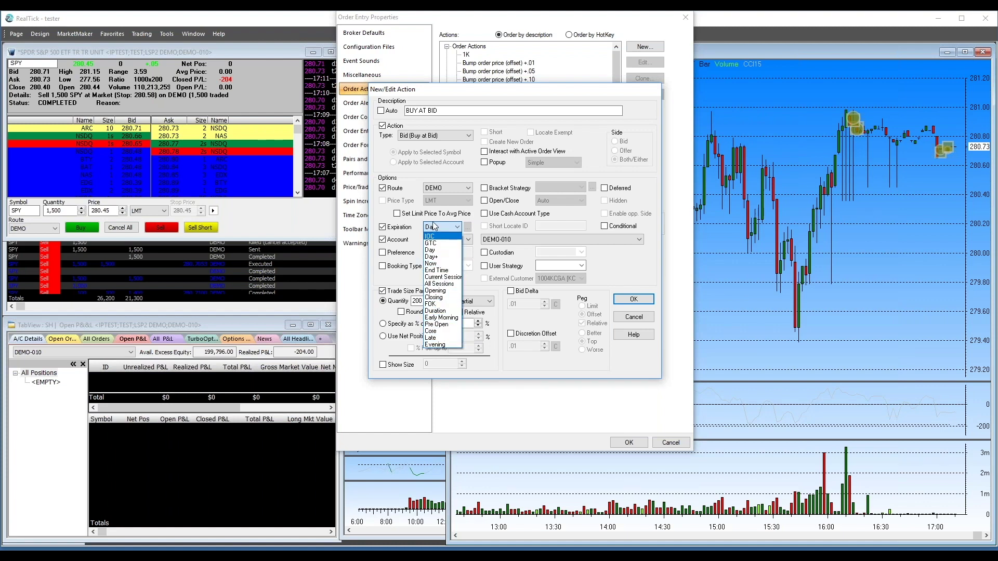
click(379, 218)
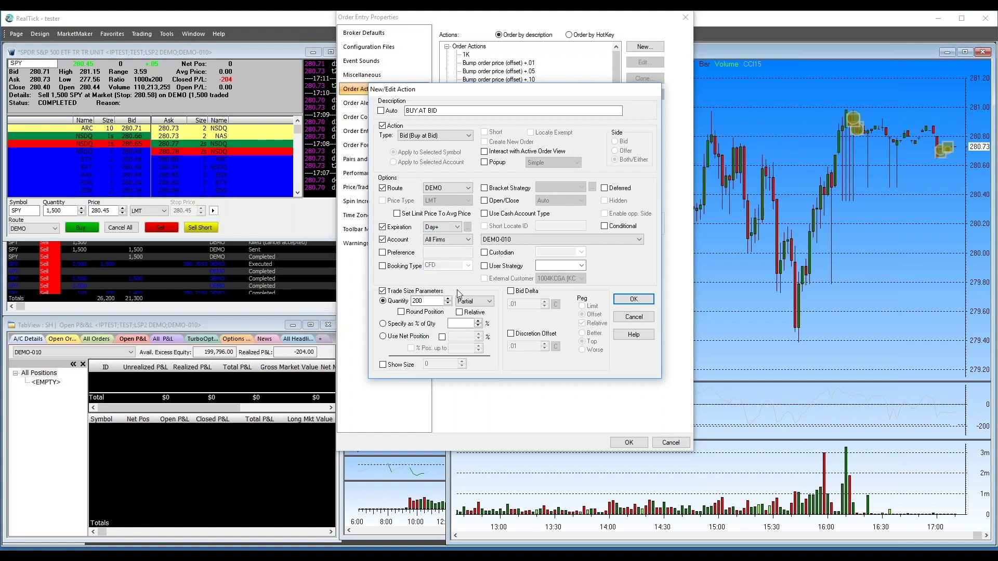
click(640, 302)
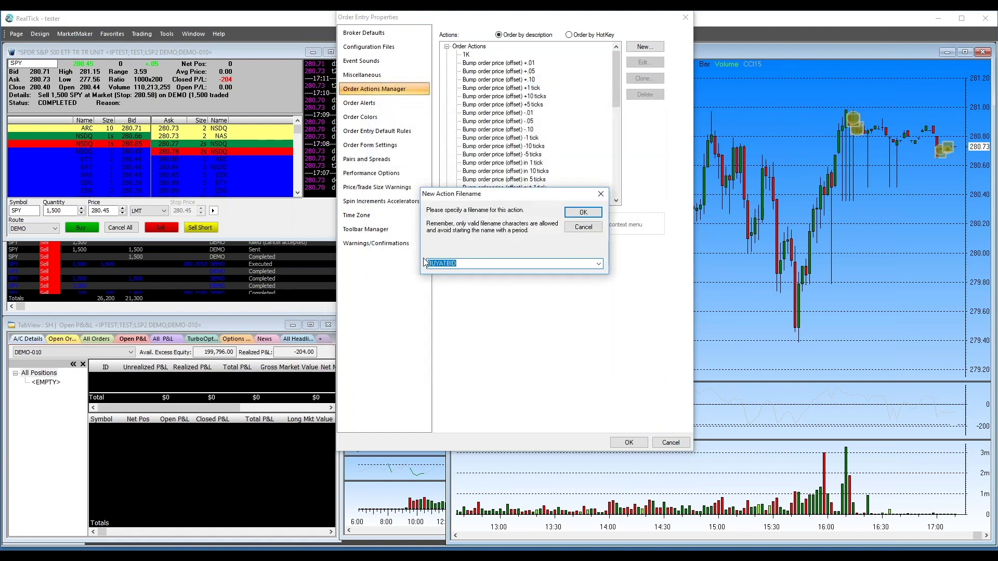
click(580, 213)
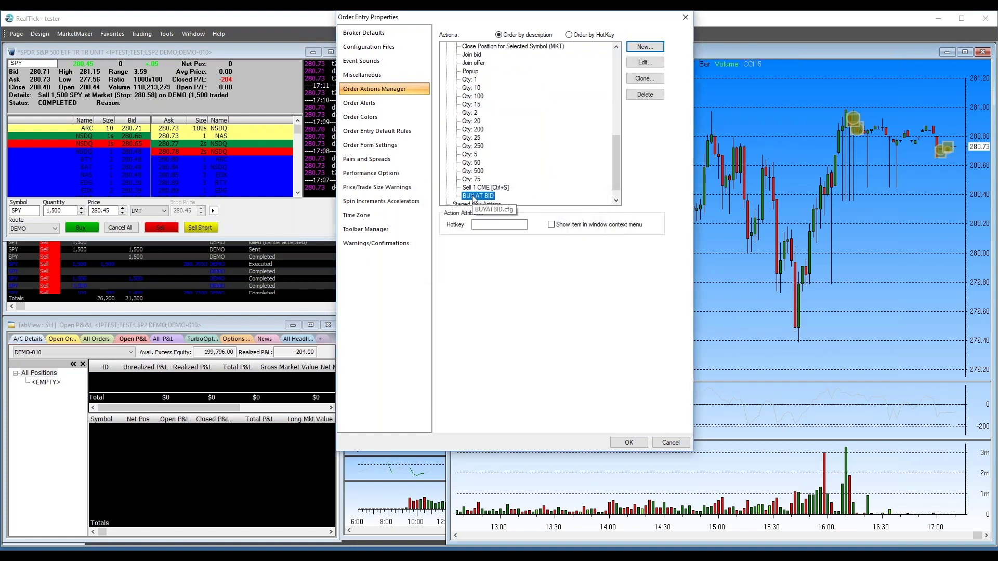
Assign the hotkey Ctrl+M to the BUY AT BID action and accept the order entry properties
click(492, 225)
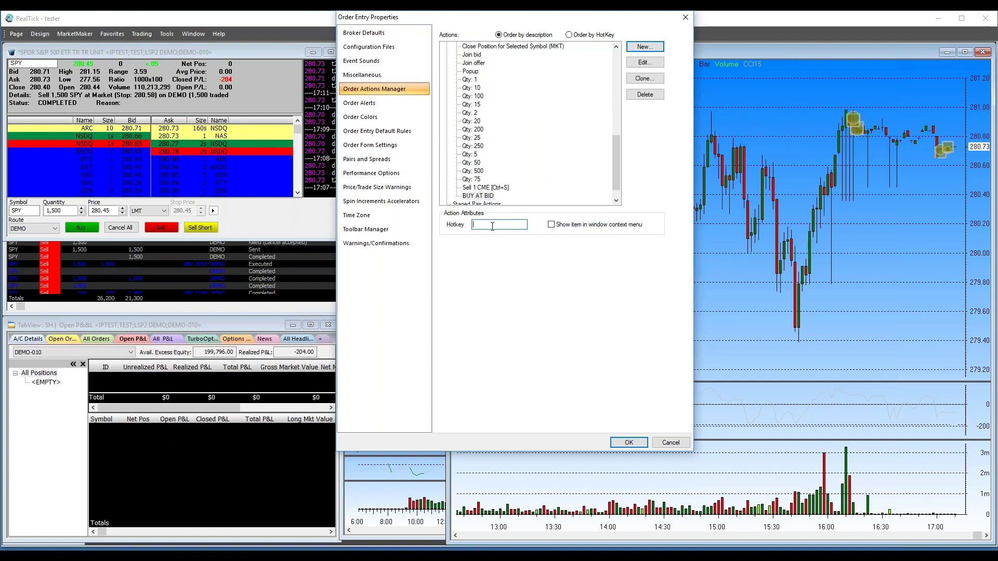
key(ctrl+b)
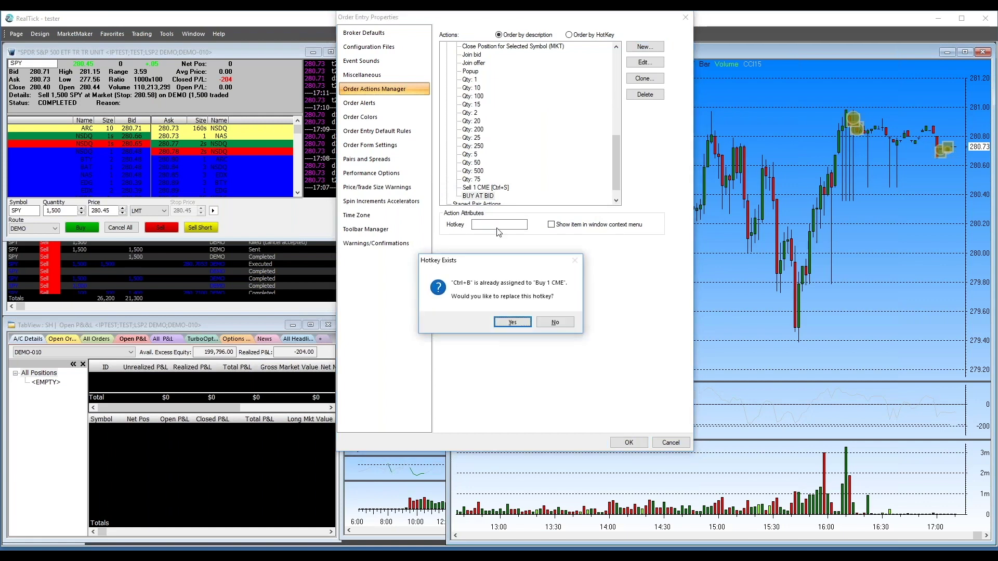
click(555, 322)
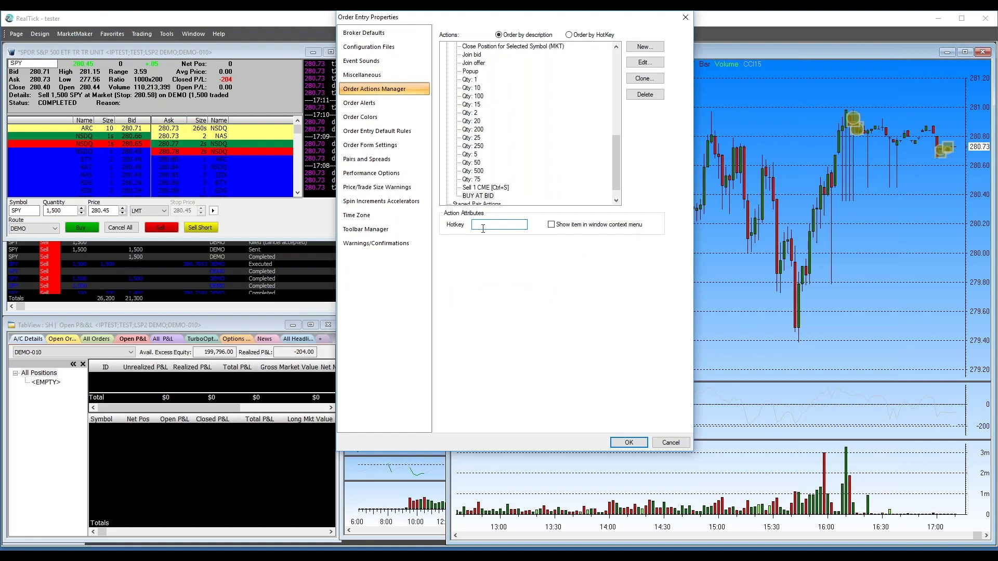
key(ctrl+m)
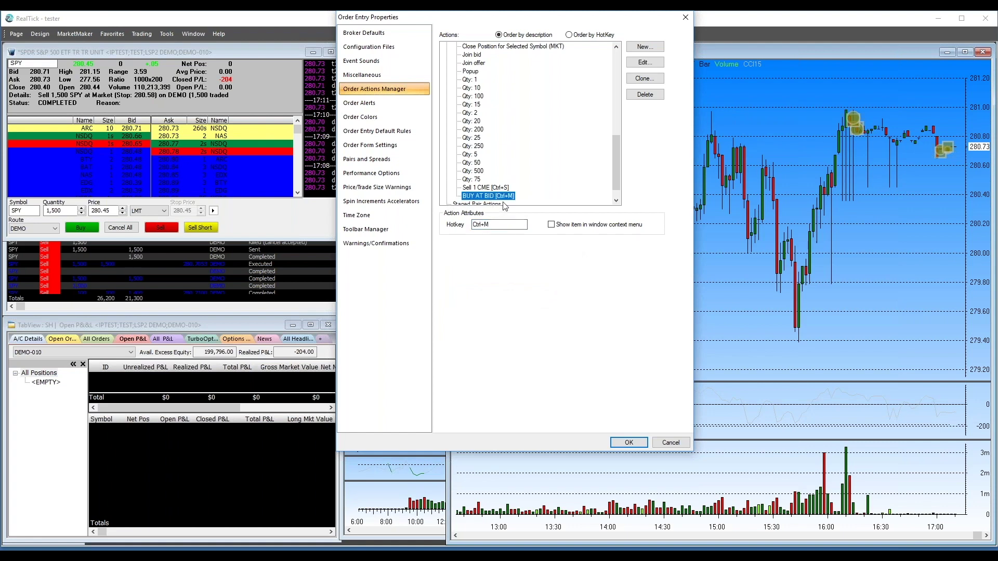
click(629, 443)
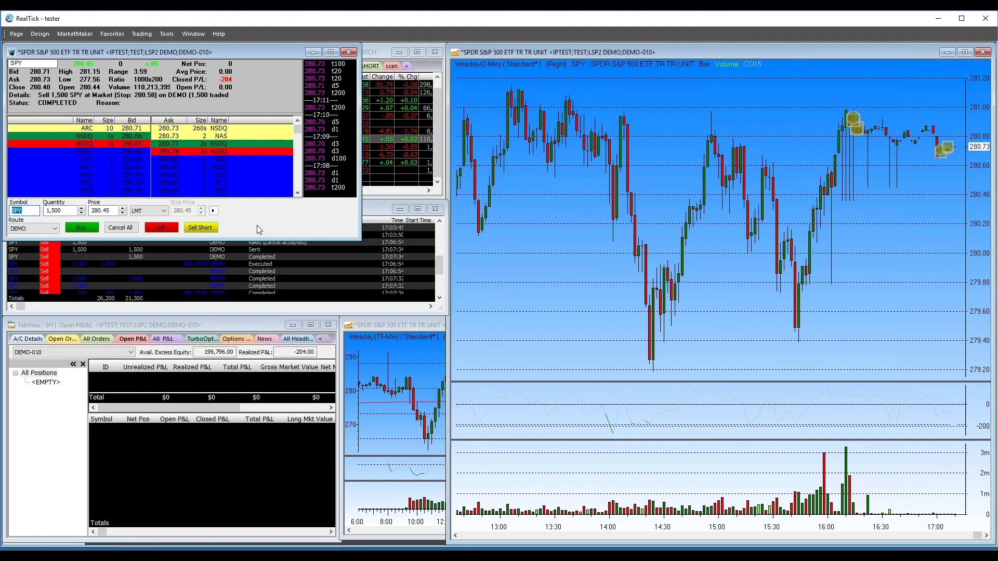
Place a 200-share SPY buy order with the BUY AT BID action, and cancel all open SPY orders
key(ctrl+m)
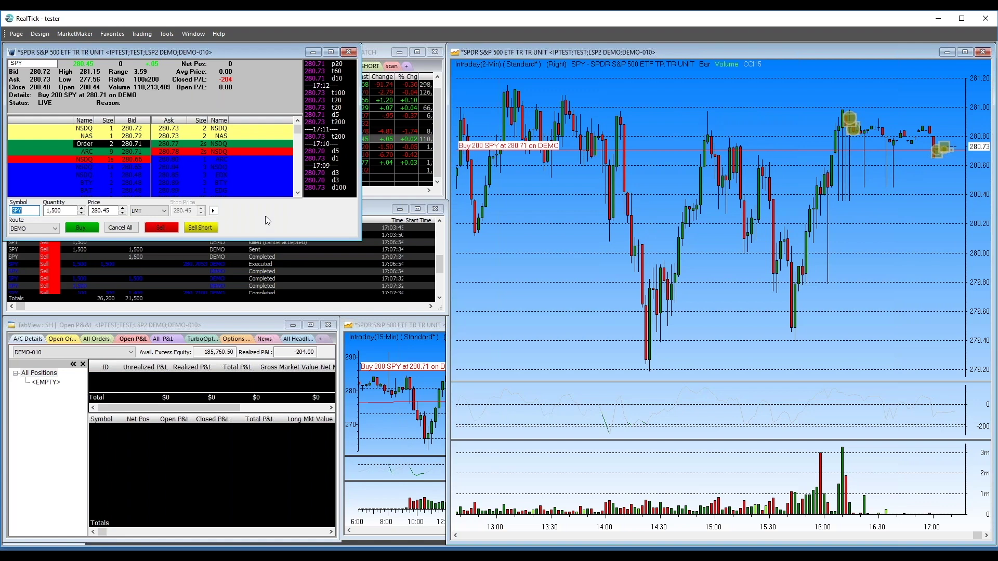
click(124, 228)
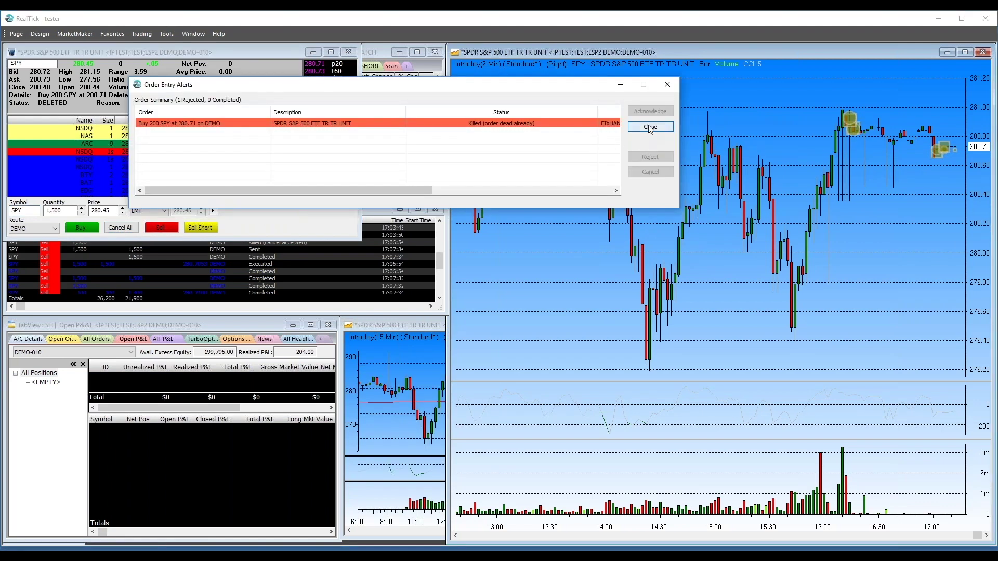
click(647, 127)
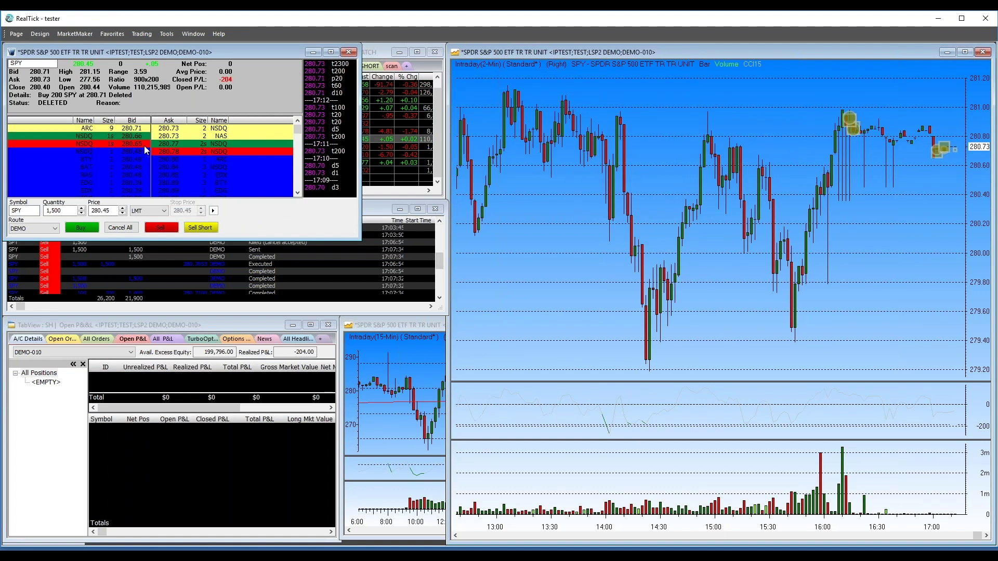
right_click(275, 217)
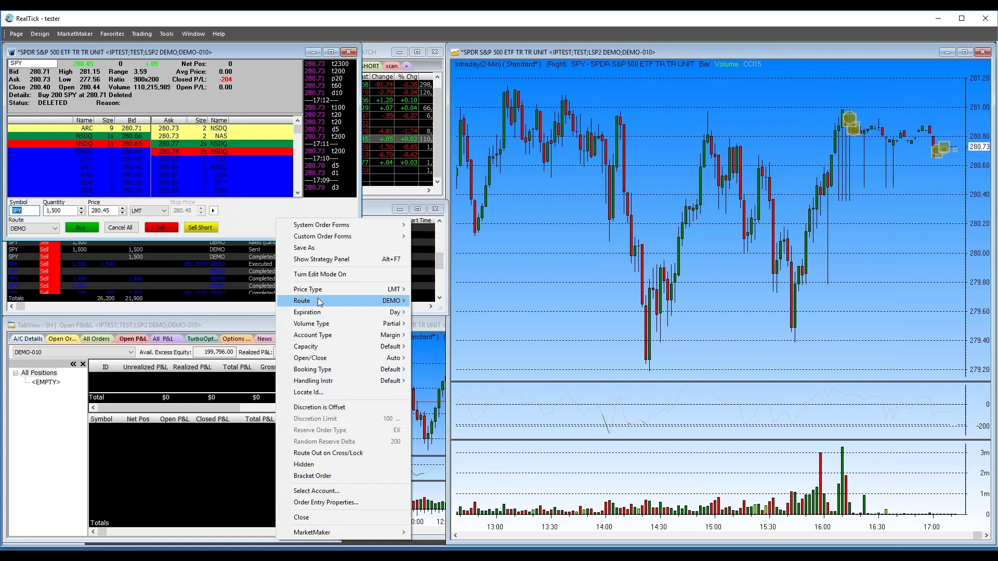
mouse_move(319, 301)
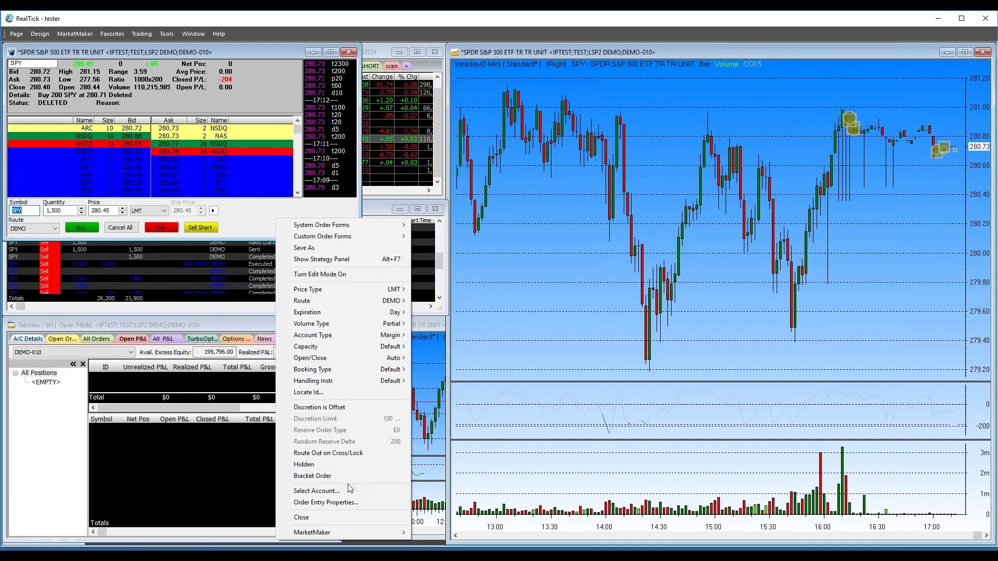
mouse_move(341, 535)
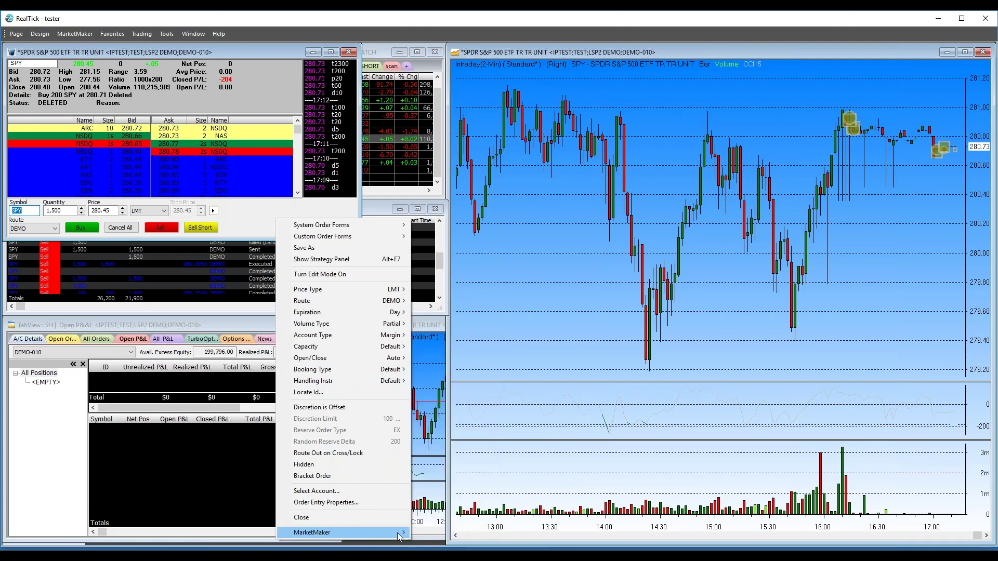
mouse_move(396, 532)
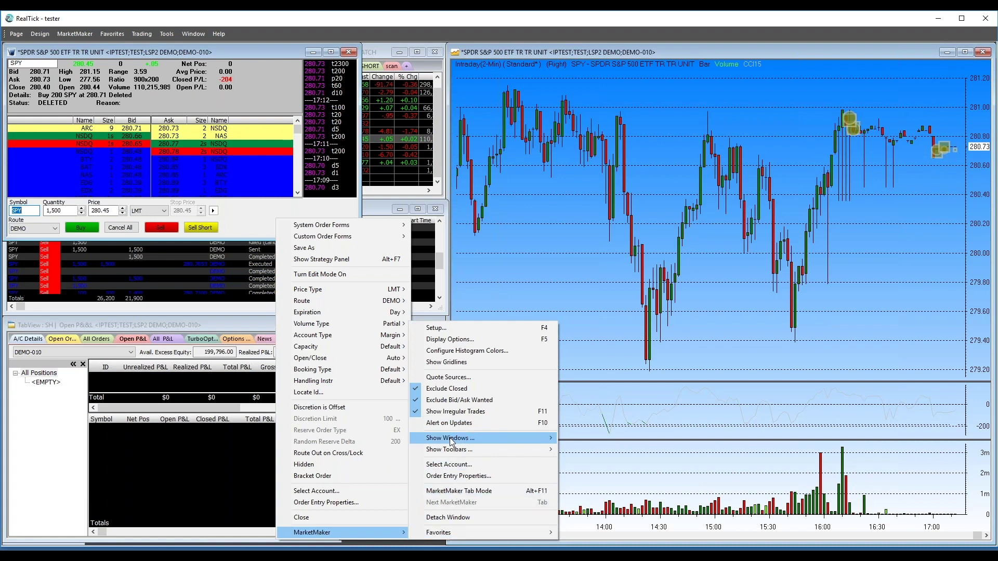
mouse_move(451, 442)
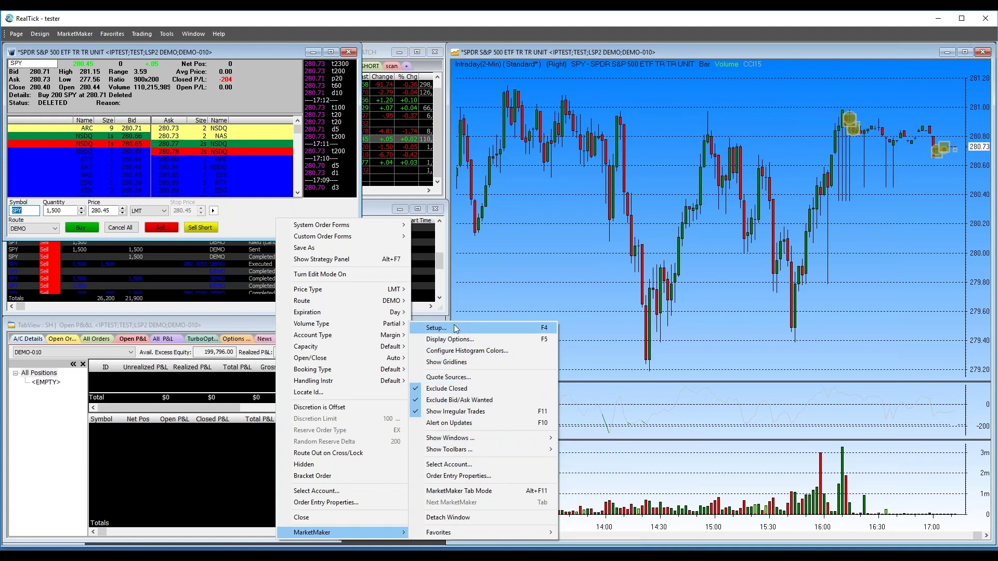
click(247, 215)
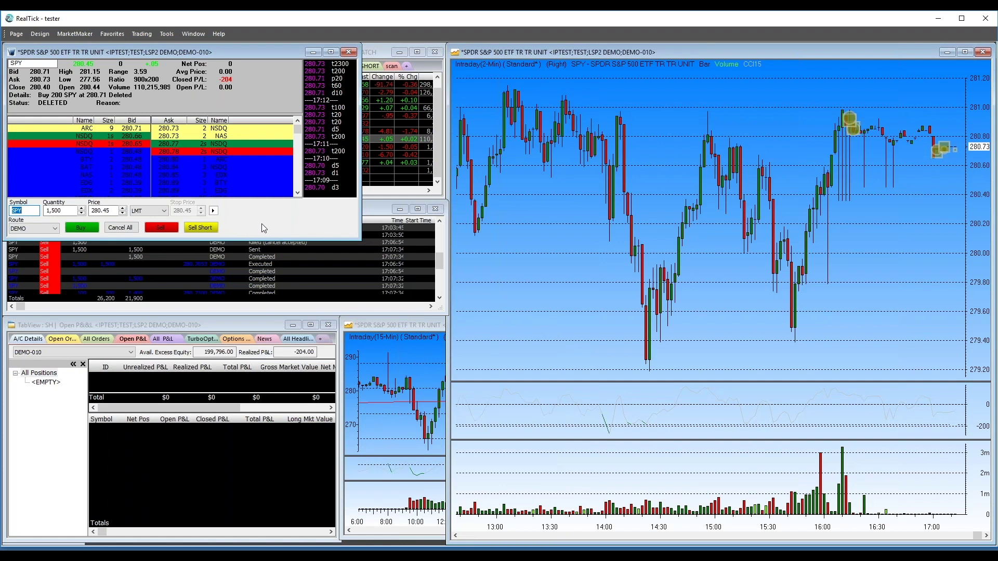
Show the Bump Tick Relative toolbar in the SPY MarketMaker window
right_click(285, 232)
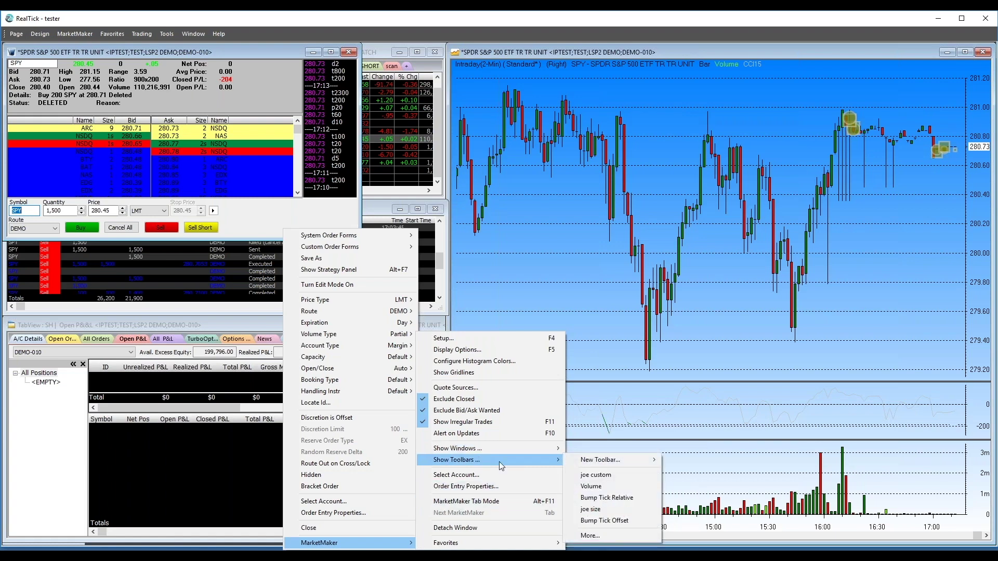
mouse_move(592, 463)
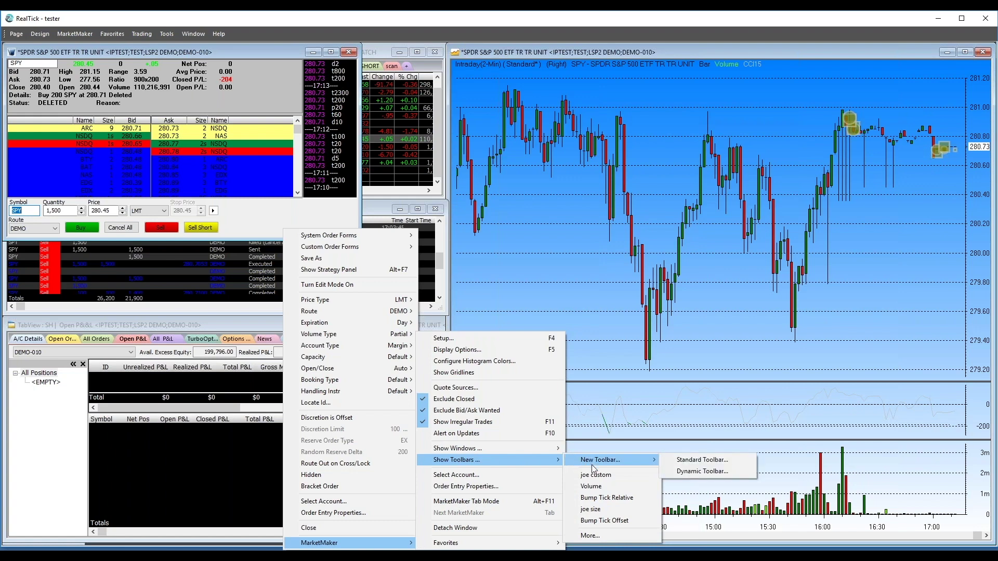
click(606, 498)
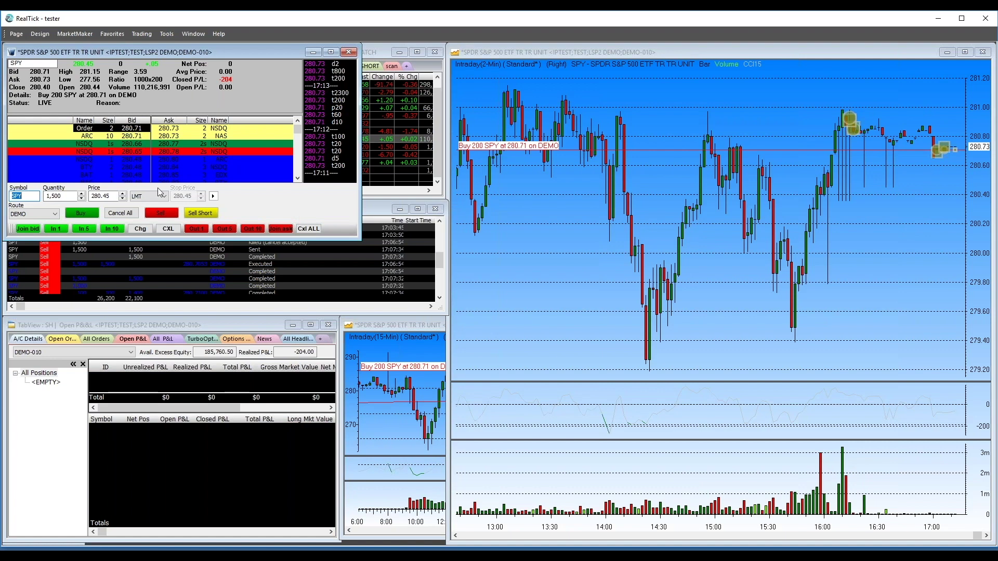
Bump the live 200-share SPY buy order out by 1 and 10 ticks, and back in by 10 and 5 ticks
click(197, 230)
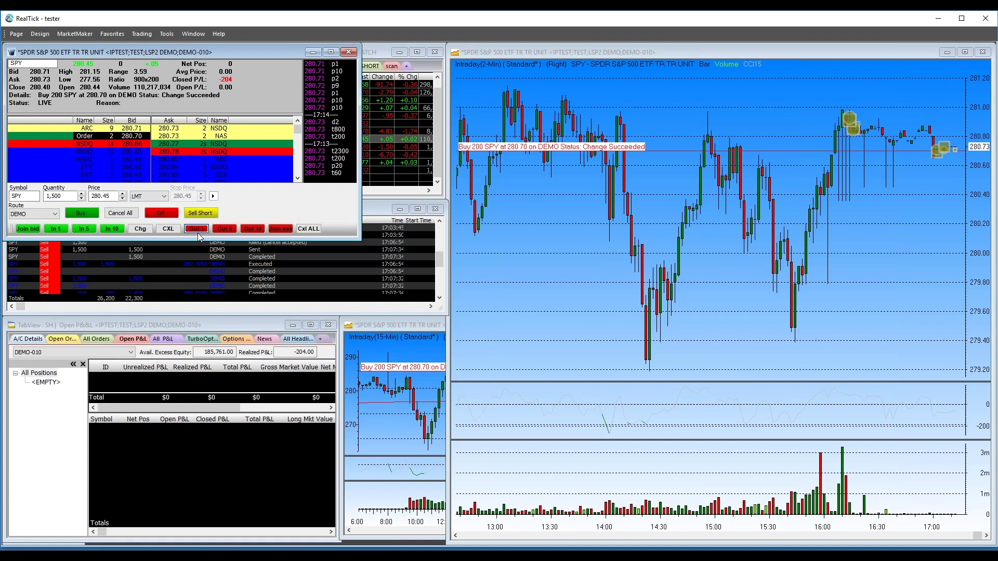
click(253, 230)
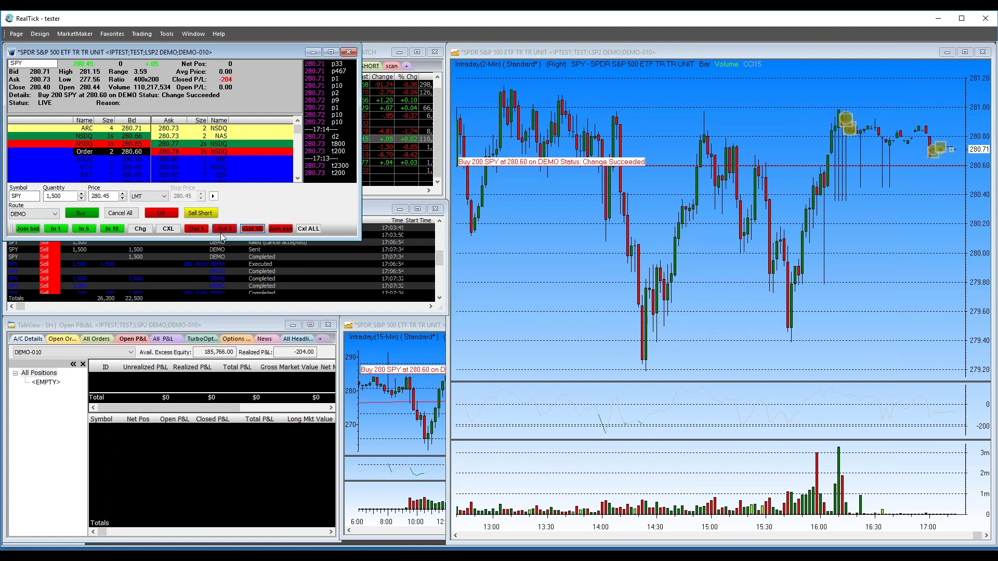
click(114, 230)
click(83, 228)
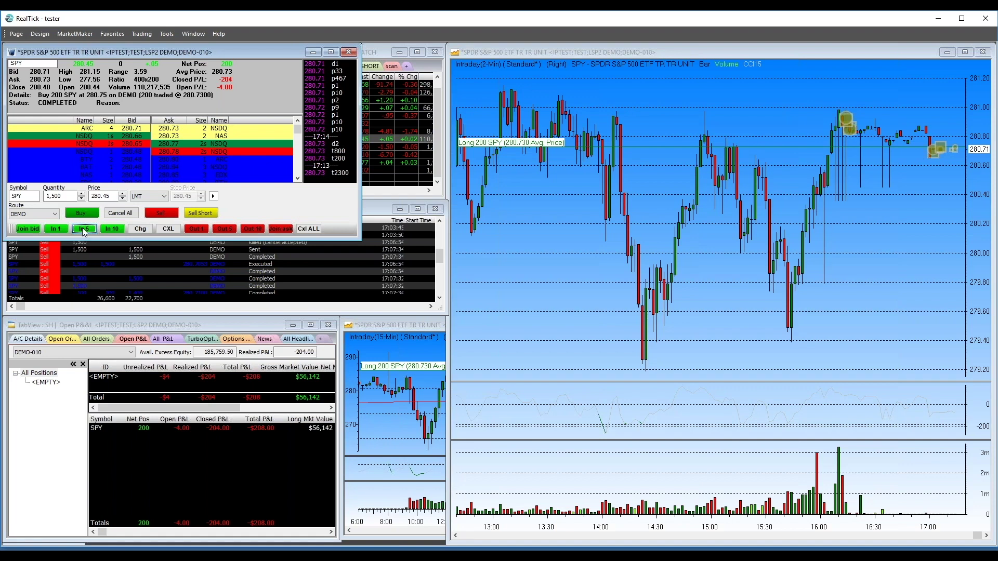
Show the Volume toolbar in the SPY MarketMaker window
right_click(310, 204)
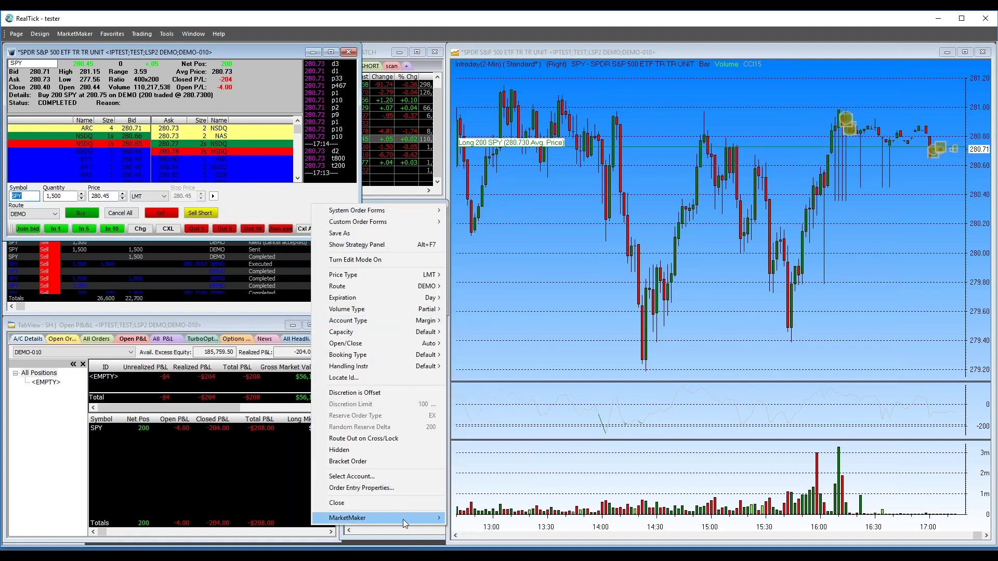
mouse_move(403, 519)
mouse_move(479, 520)
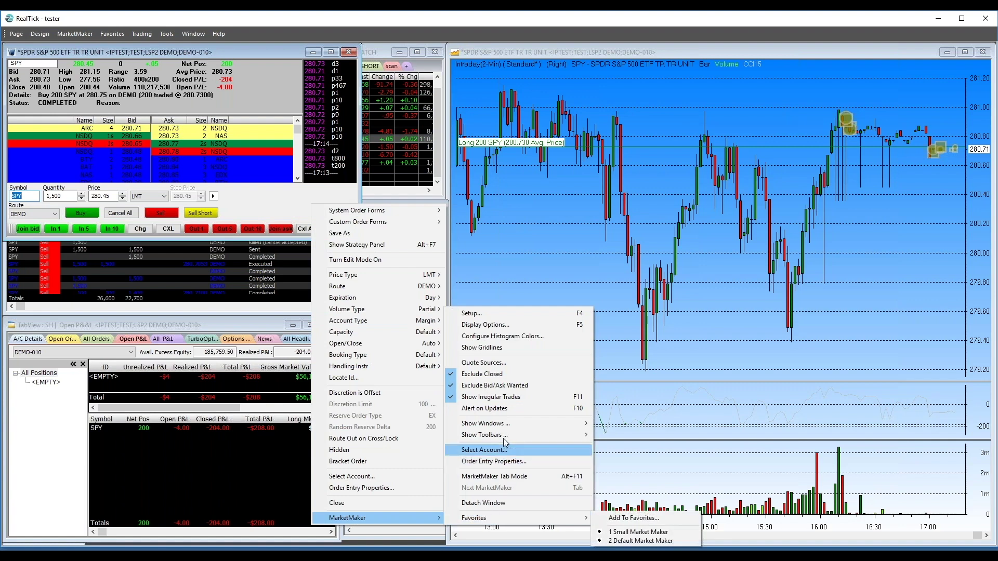
mouse_move(507, 434)
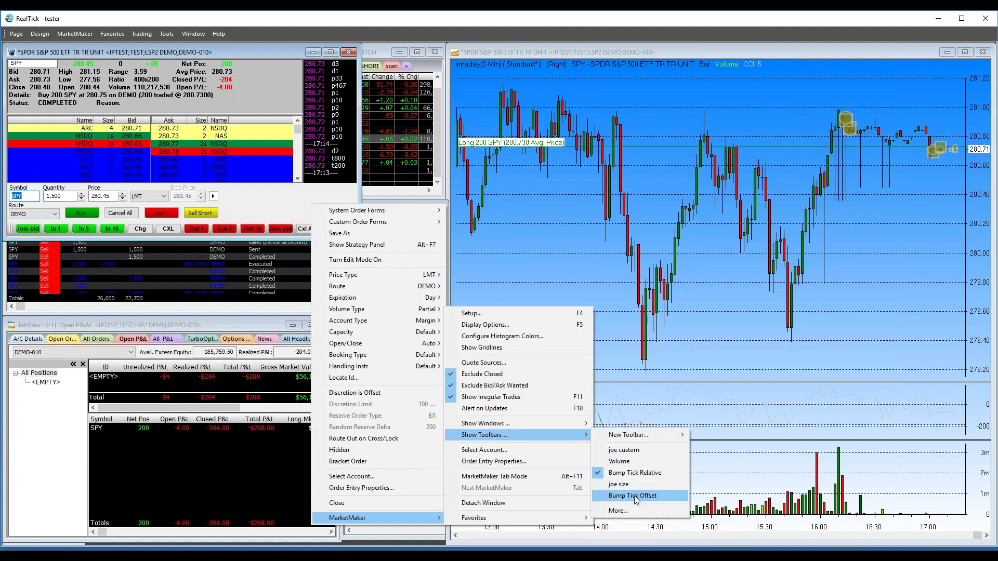
click(634, 462)
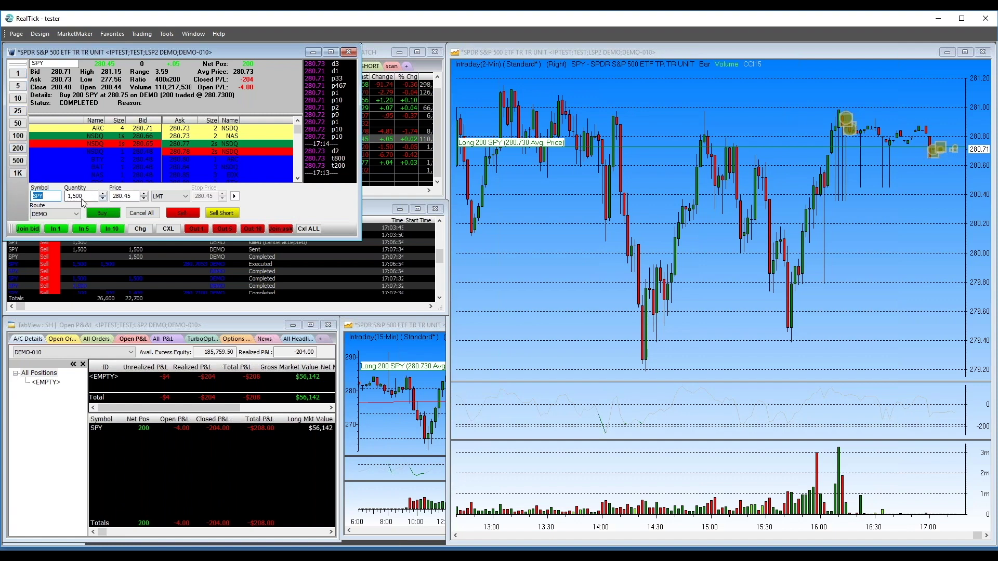
Set the SPY order quantity to the 100-share preset and switch it to 1,000 shares
click(16, 137)
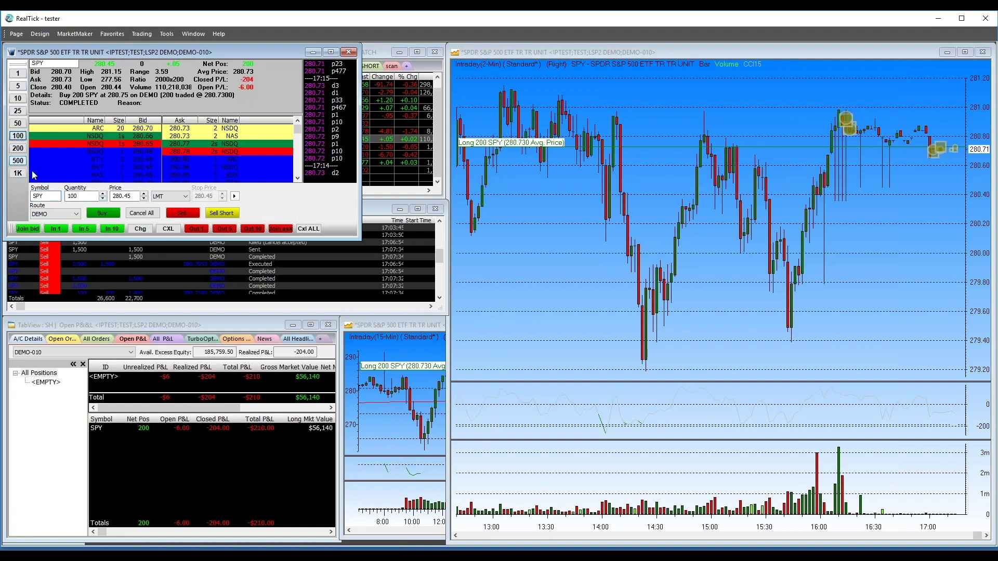
click(78, 198)
text(000)
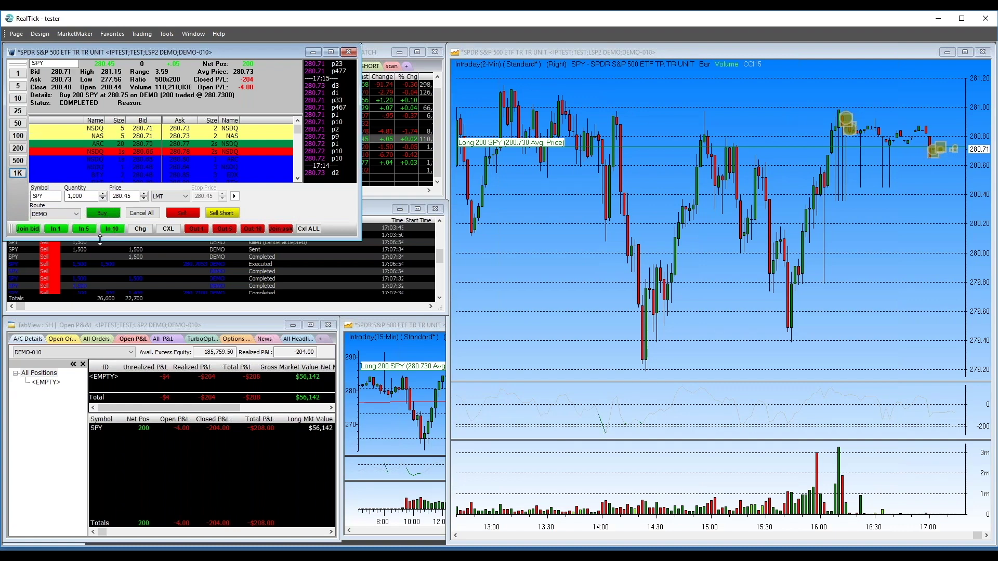
Add the joe custom toolbar to the SPY MarketMaker window
right_click(273, 199)
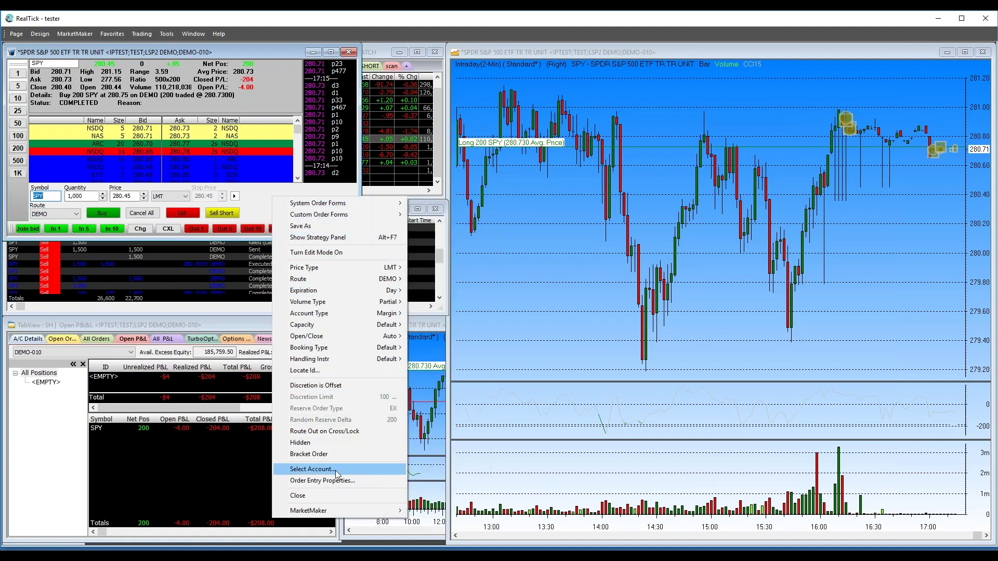
mouse_move(356, 510)
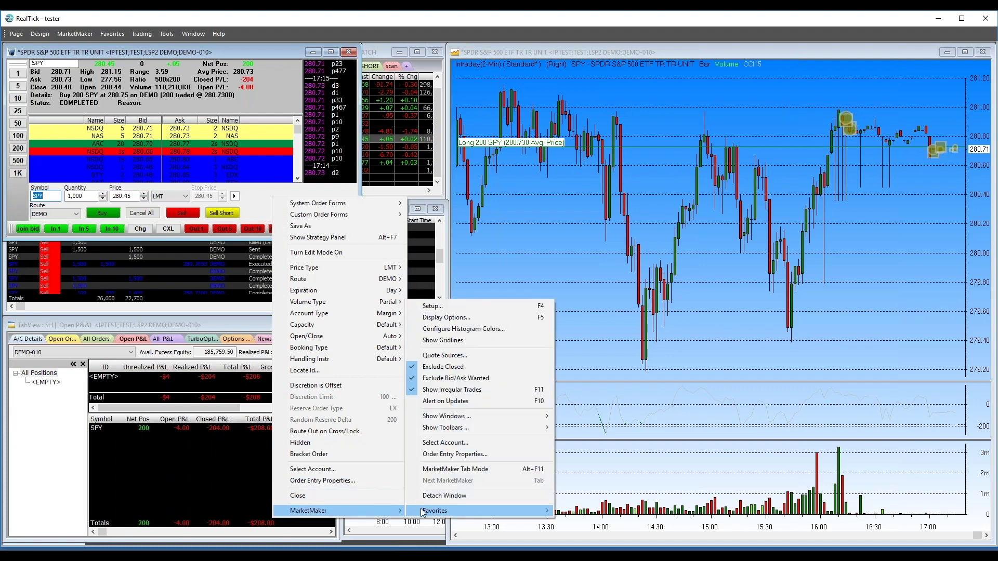
mouse_move(528, 429)
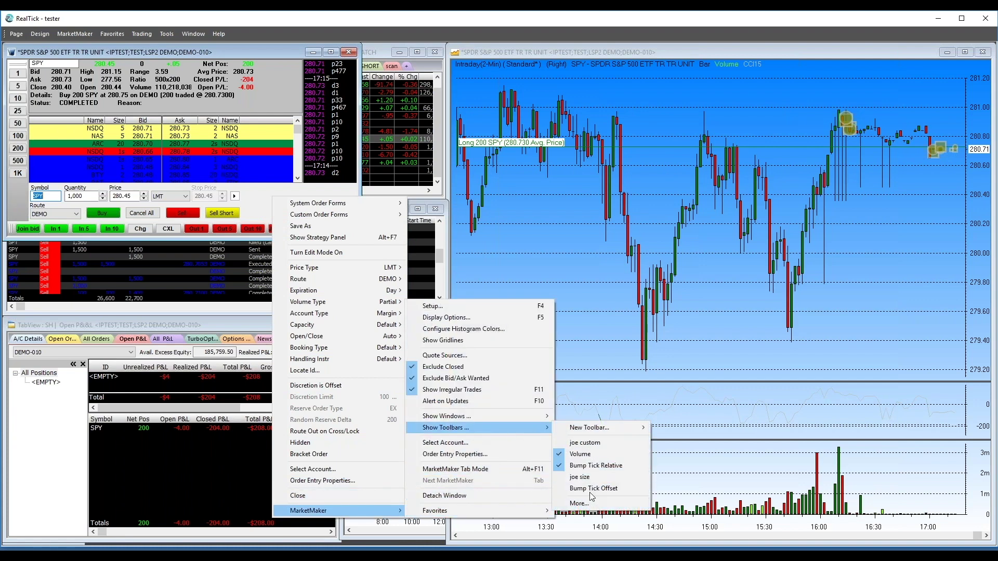
click(578, 443)
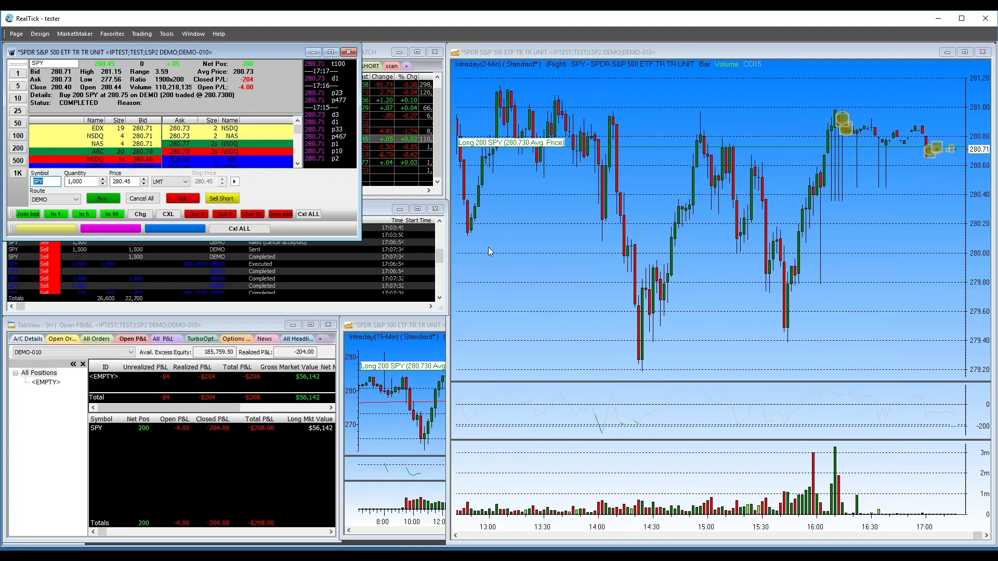
Turn off the display of both orders and executions on the 2-minute SPY chart
right_click(544, 232)
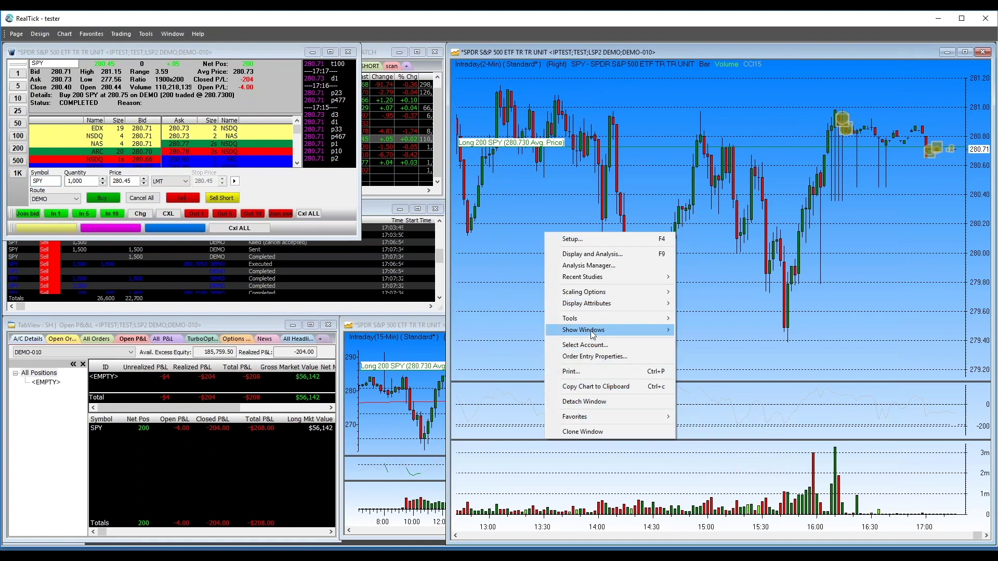
mouse_move(592, 332)
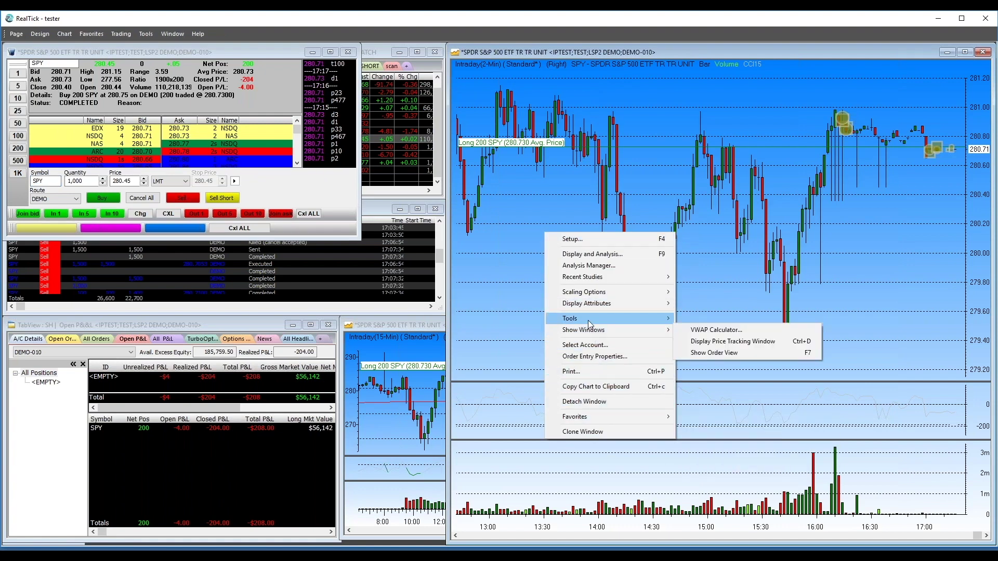
mouse_move(591, 309)
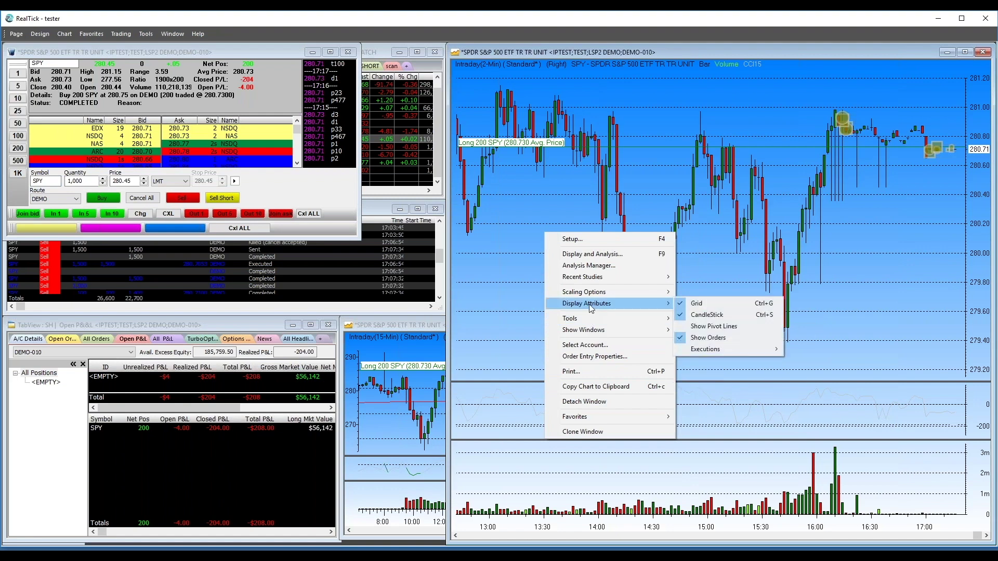
click(708, 338)
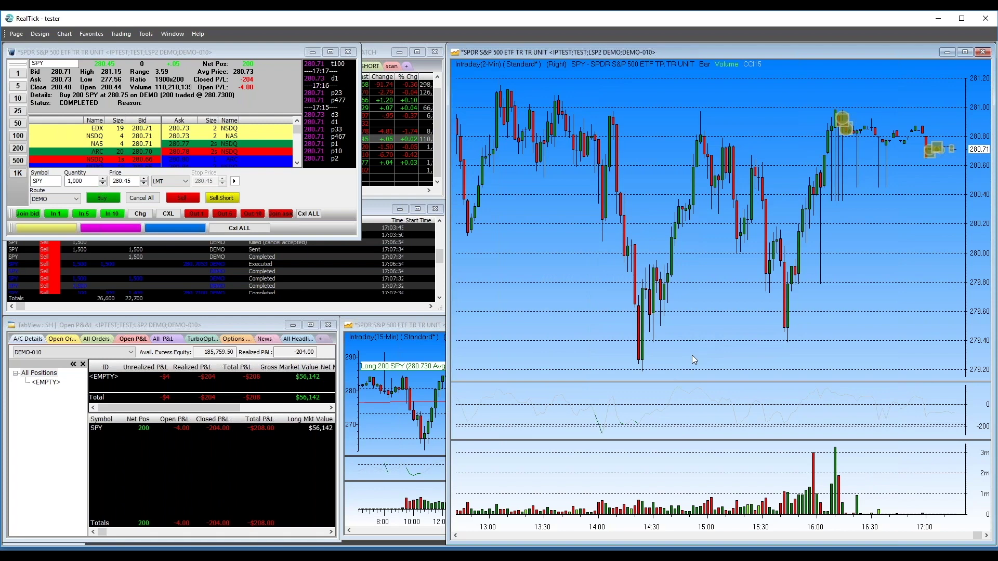
right_click(639, 292)
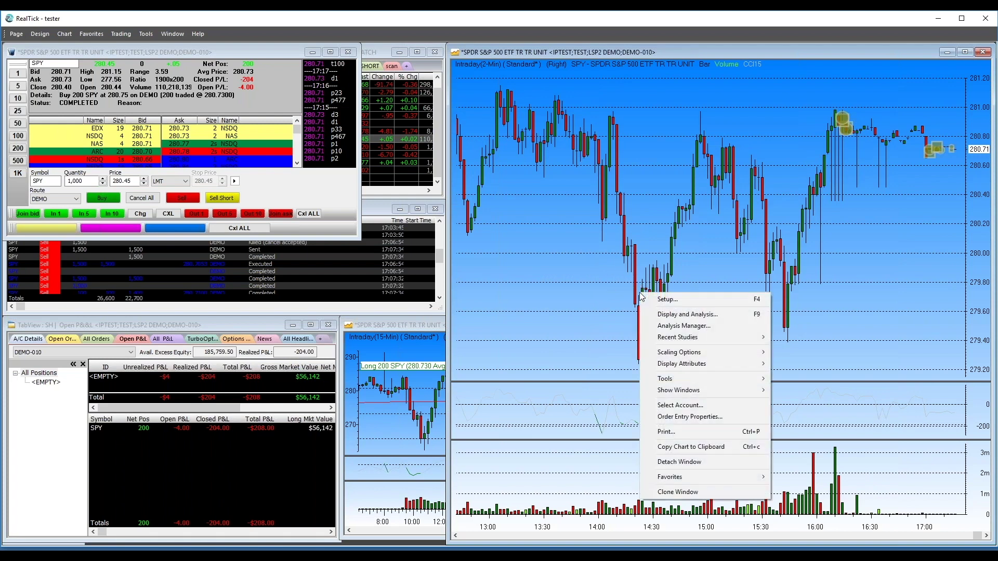
mouse_move(674, 367)
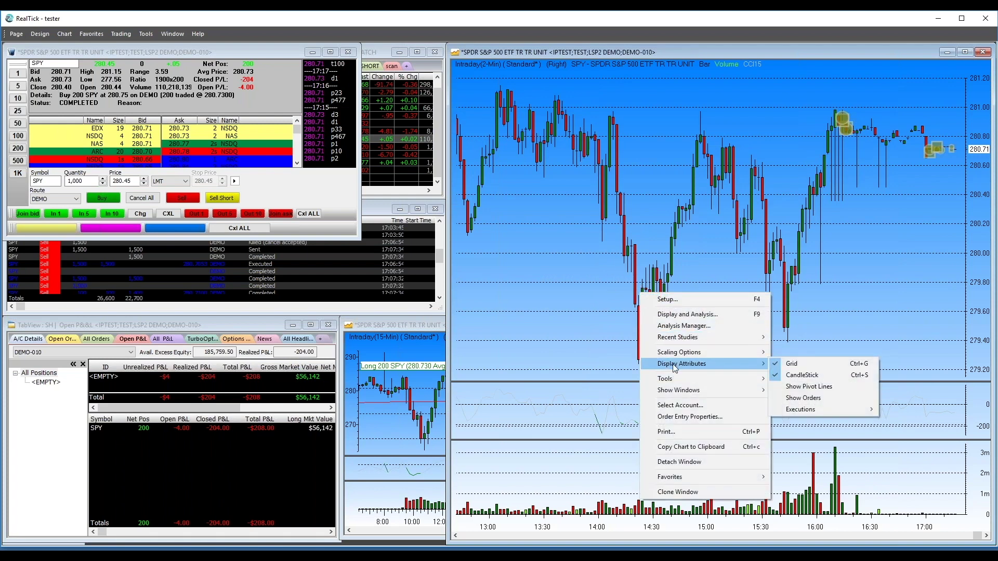
mouse_move(873, 411)
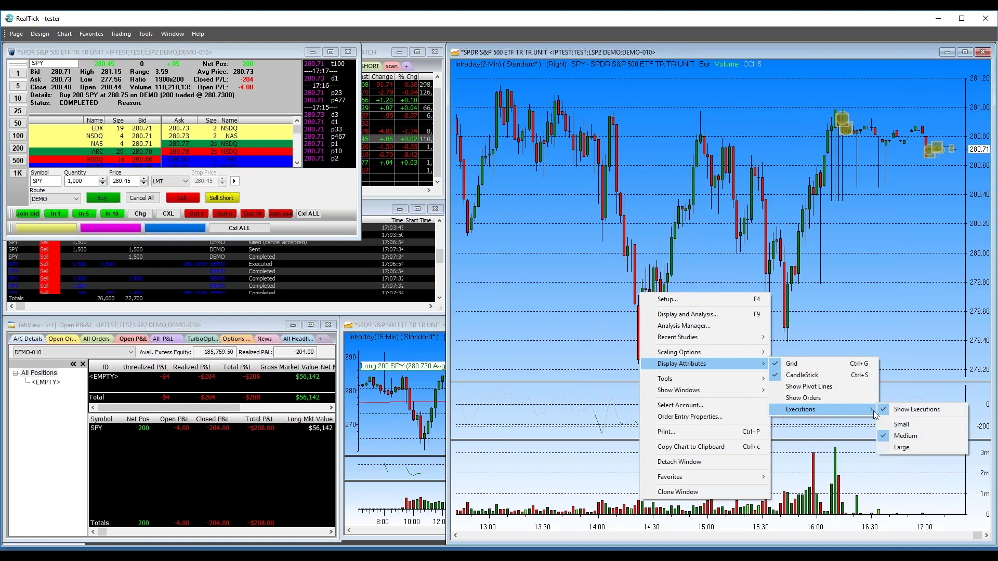
click(907, 410)
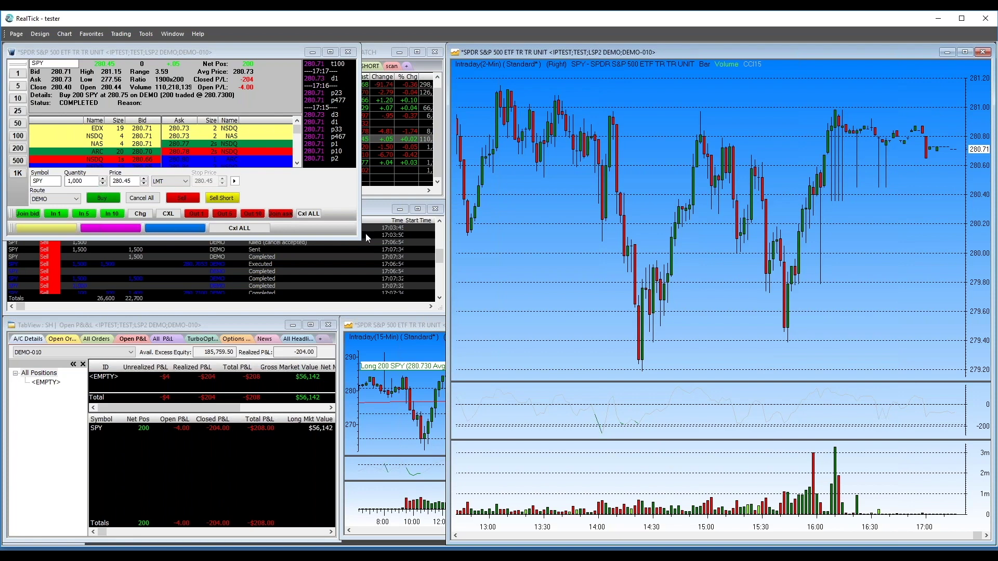
Shrink the SPY MarketMaker window and enlarge the watch list window with its scan view showing
drag(357, 237, 296, 198)
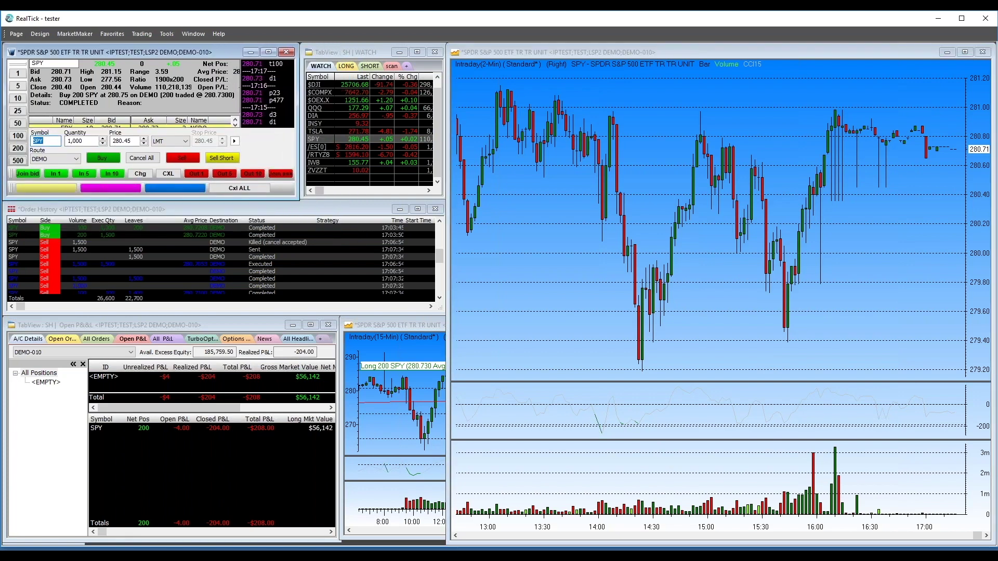
click(391, 66)
drag(445, 199, 659, 441)
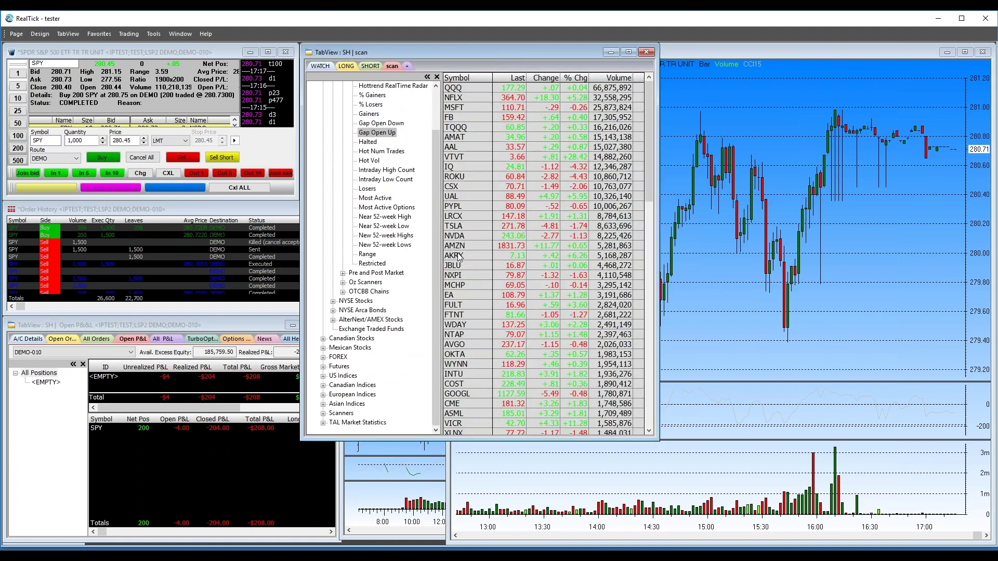
Collapse and re-expand the US Stocks scans, and load the NASDAQ primary session % Gainers scan
drag(433, 209, 430, 129)
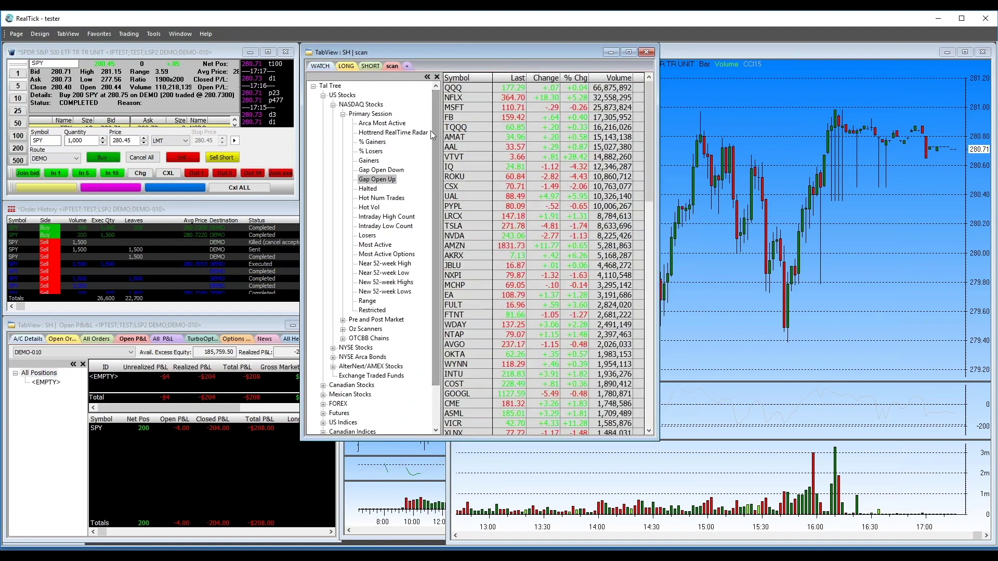
click(322, 96)
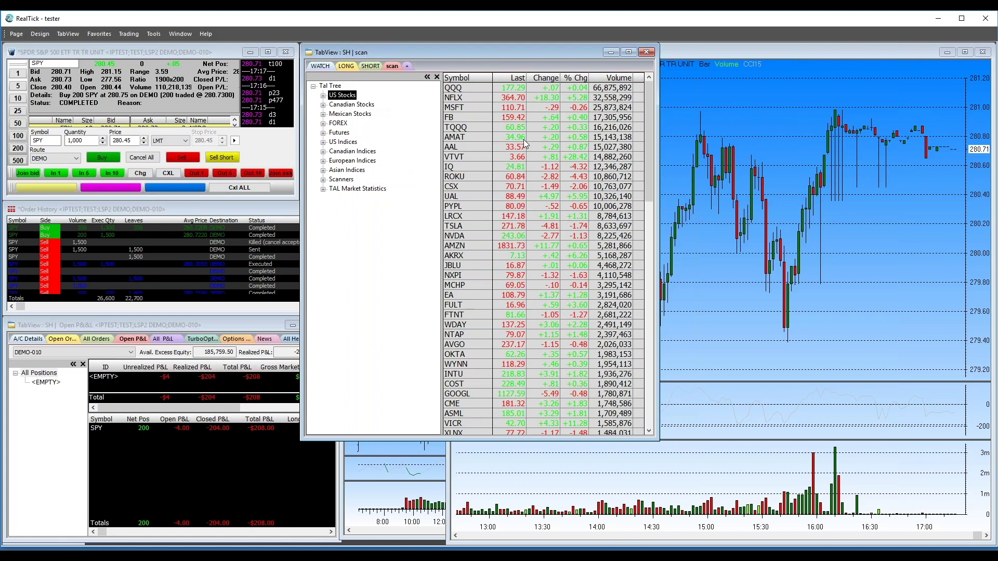
click(323, 95)
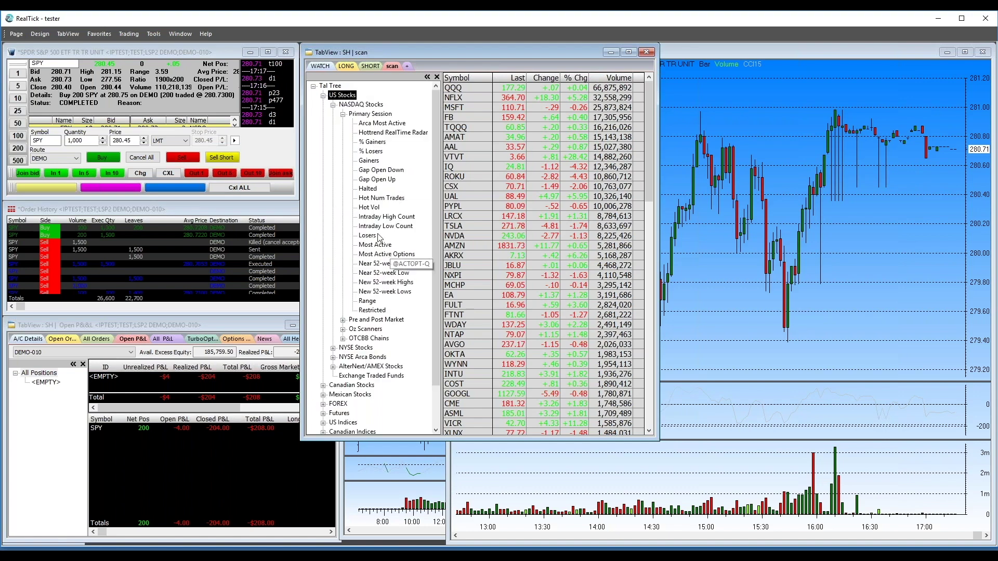
click(372, 142)
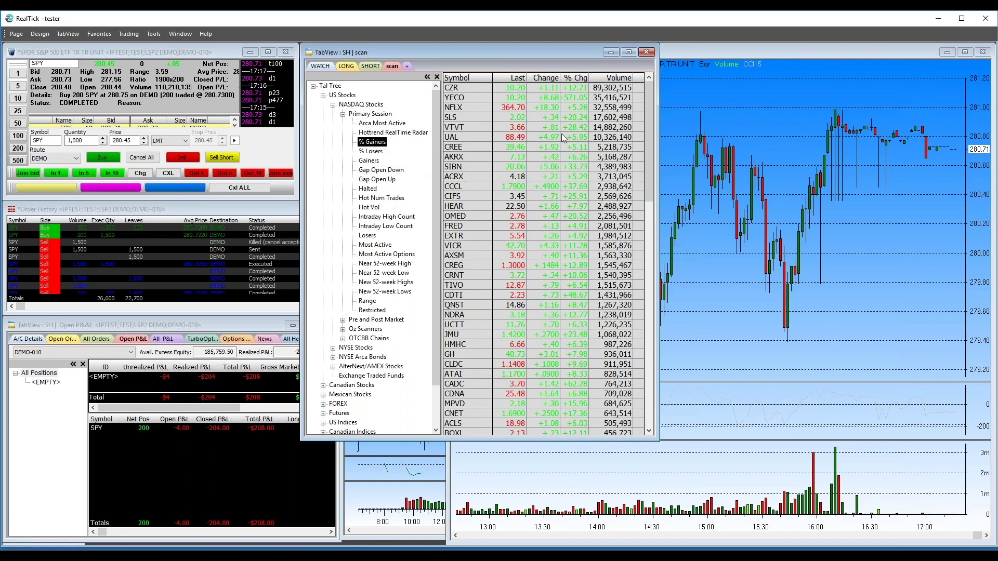
Load the NASDAQ primary session Gap Open Down scan and sort its stocks by Change in ascending order
click(375, 170)
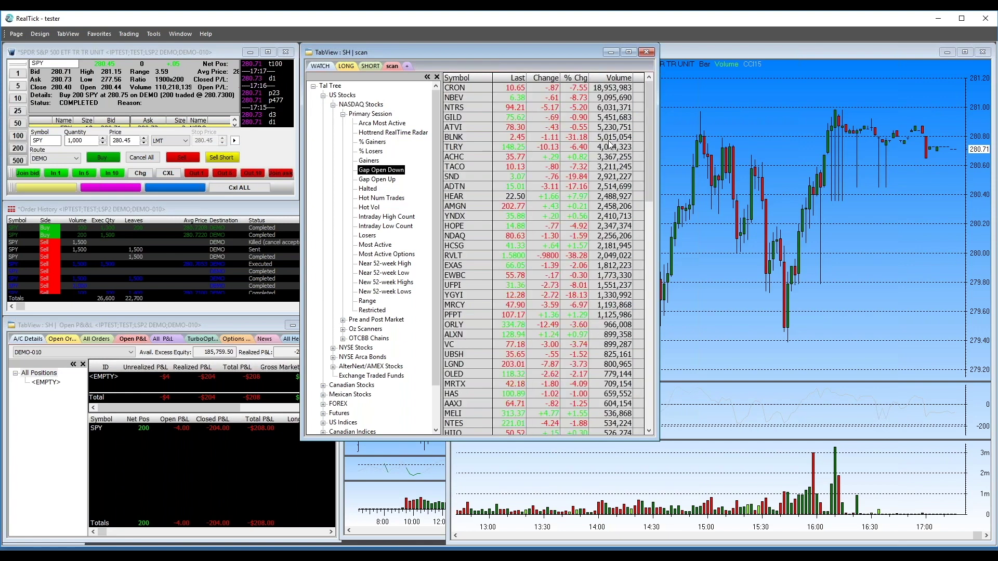
click(649, 235)
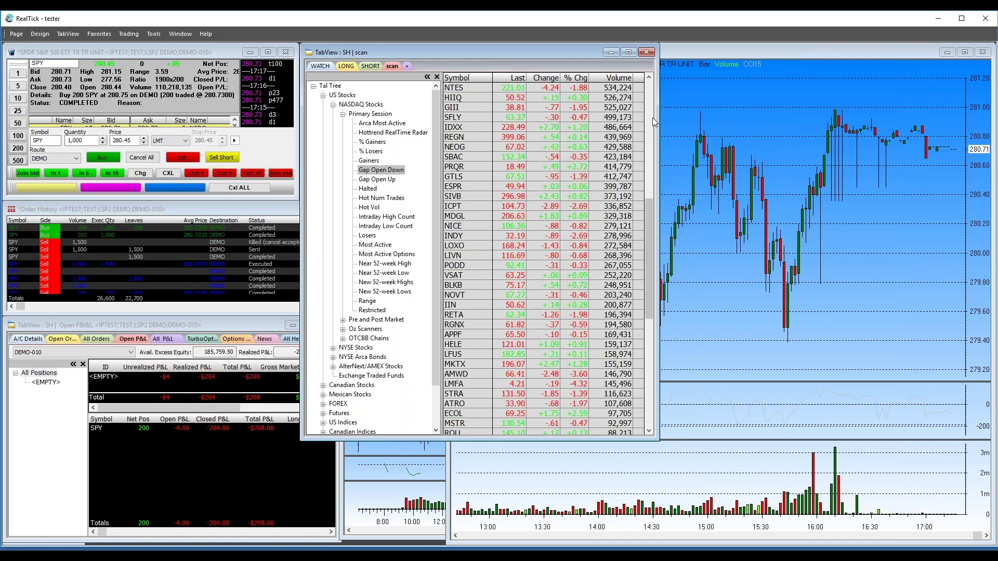
click(545, 78)
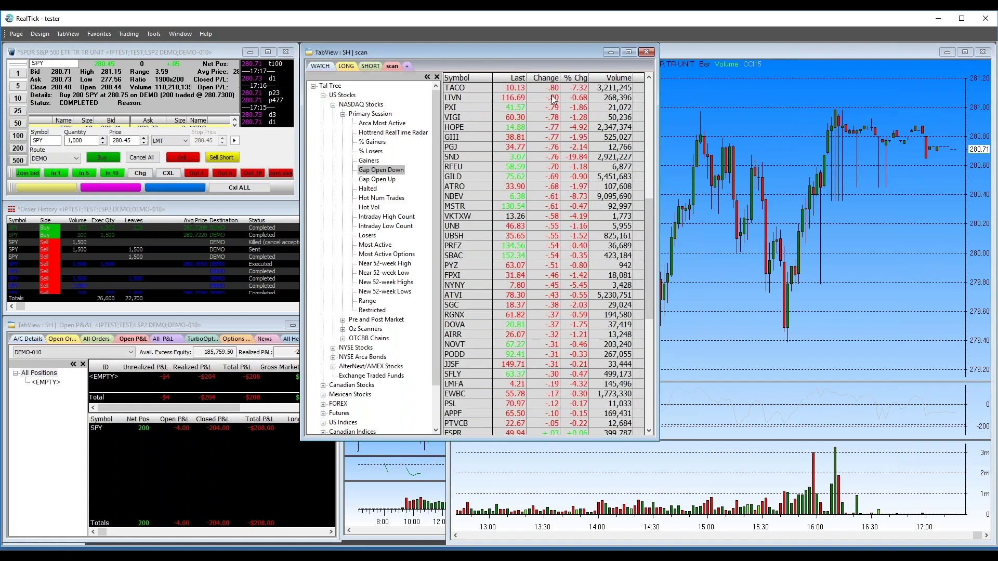
click(546, 78)
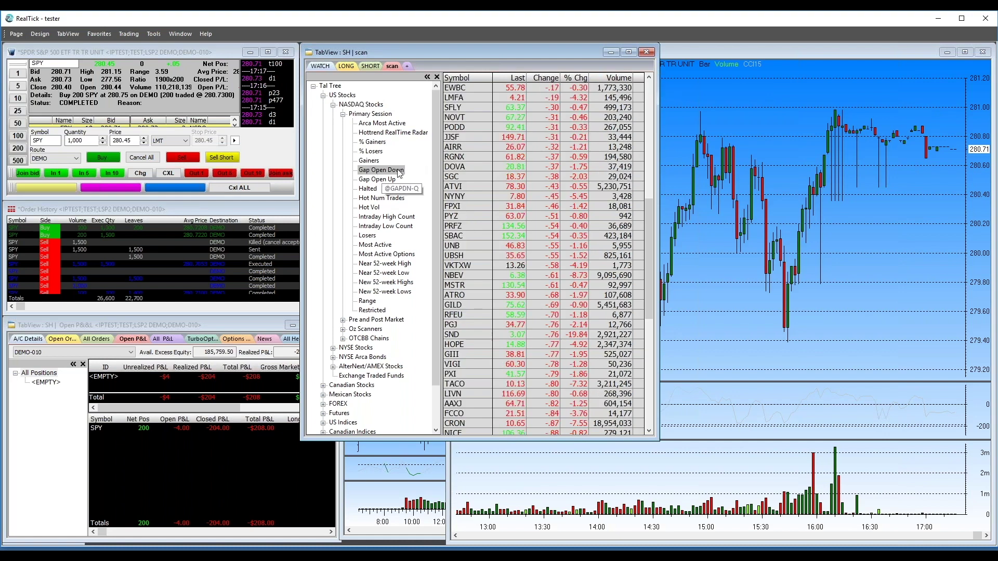
click(546, 79)
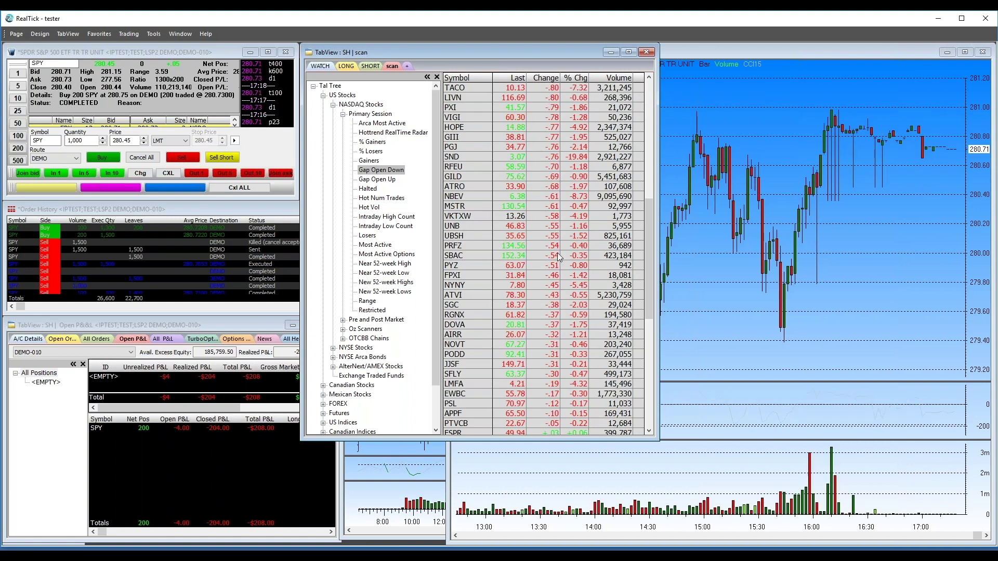
Sort the Gap Open Down scan by % Chg, and load the Gap Open Up scan sorted by % Chg
click(577, 78)
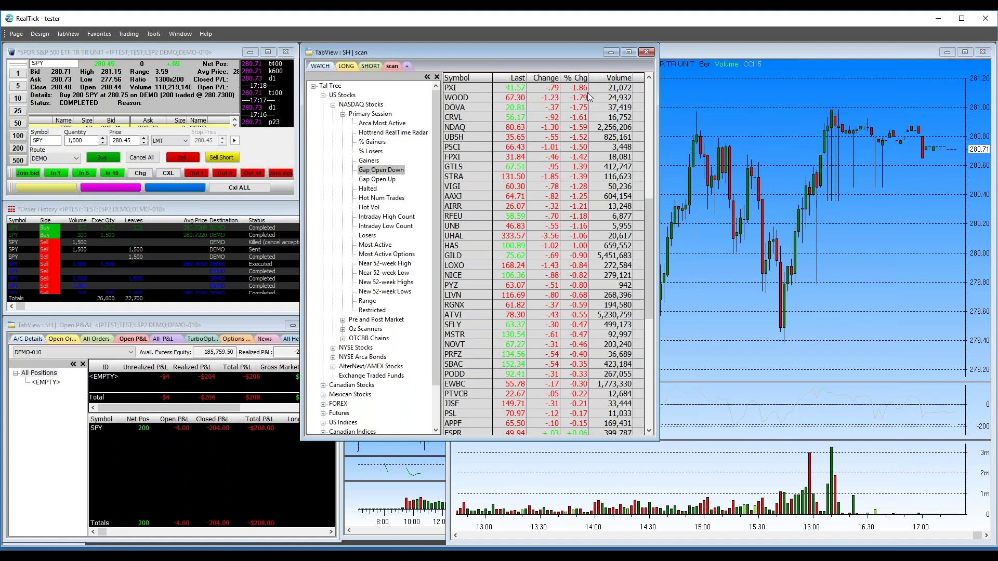
click(376, 179)
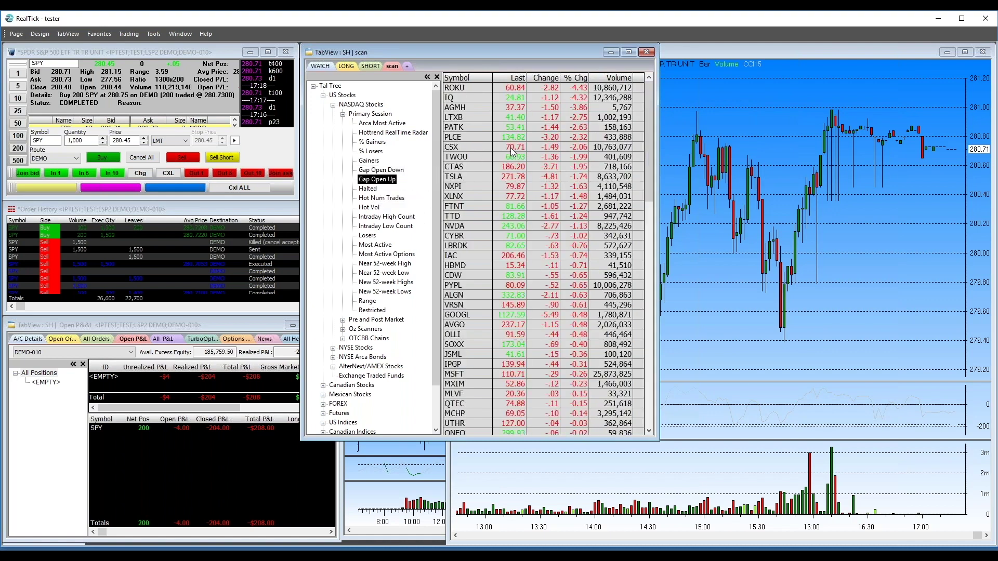
click(579, 79)
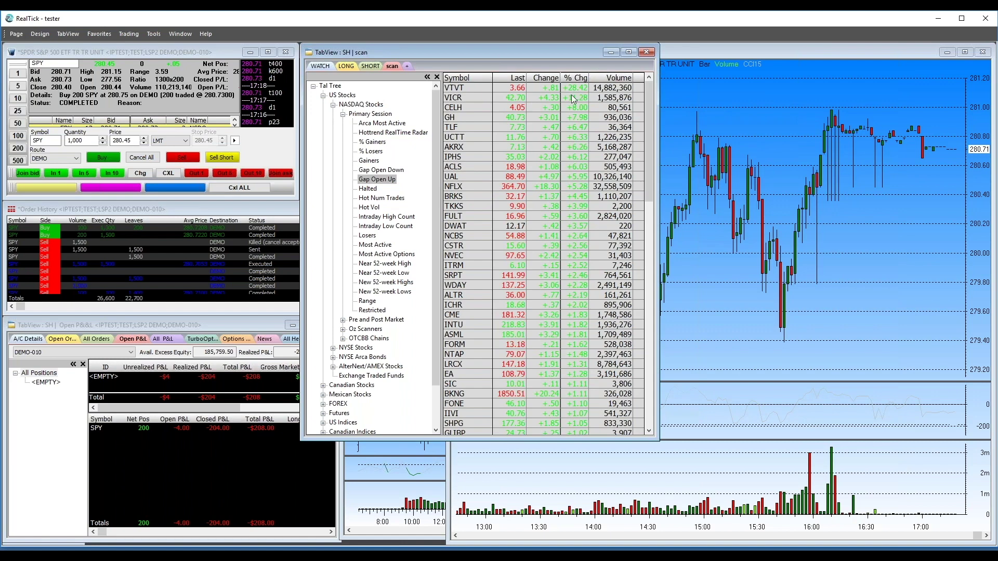
View the NASDAQ primary session scans Halted, Hot Num Trades, Near 52-week High and Range in turn
click(367, 188)
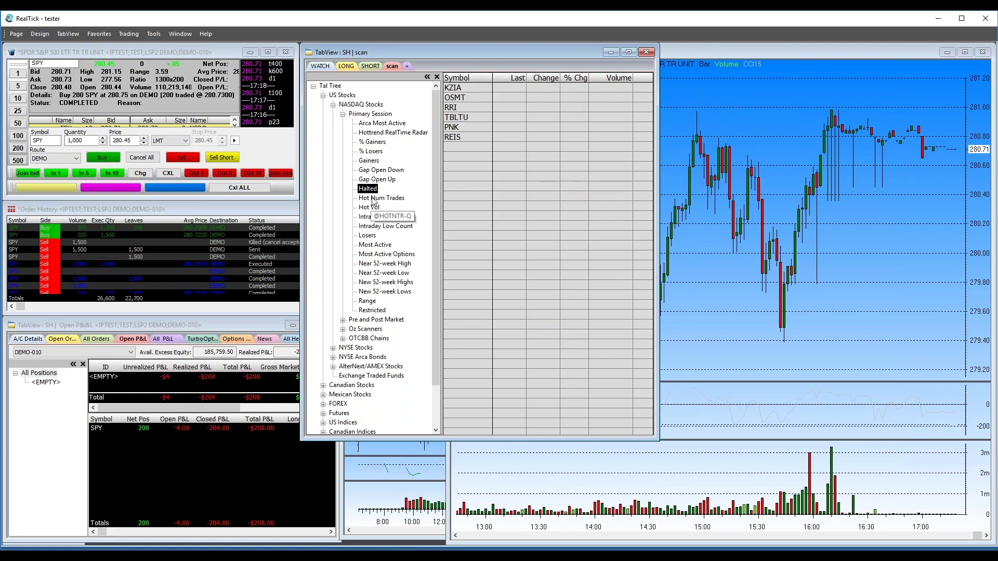
click(373, 198)
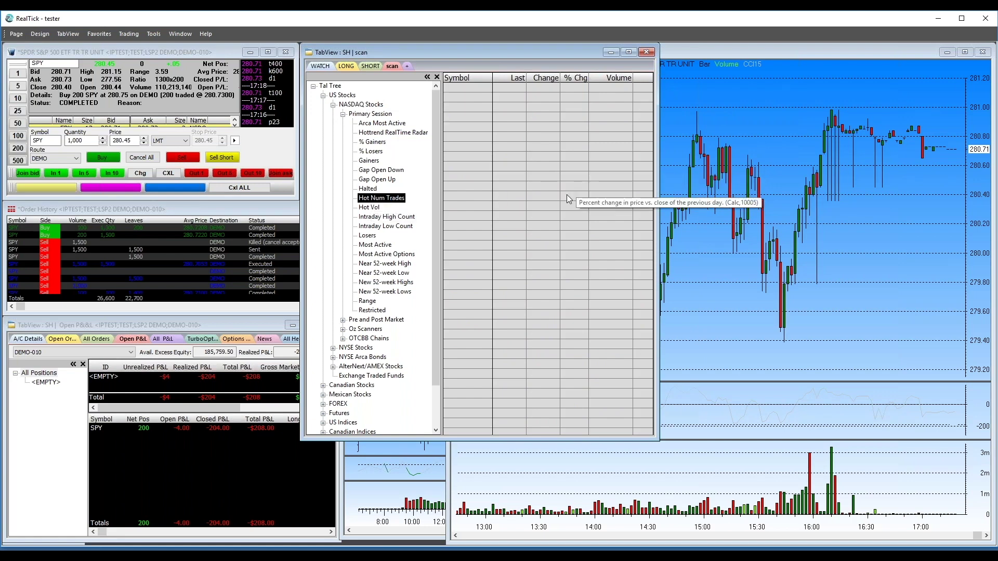
click(382, 265)
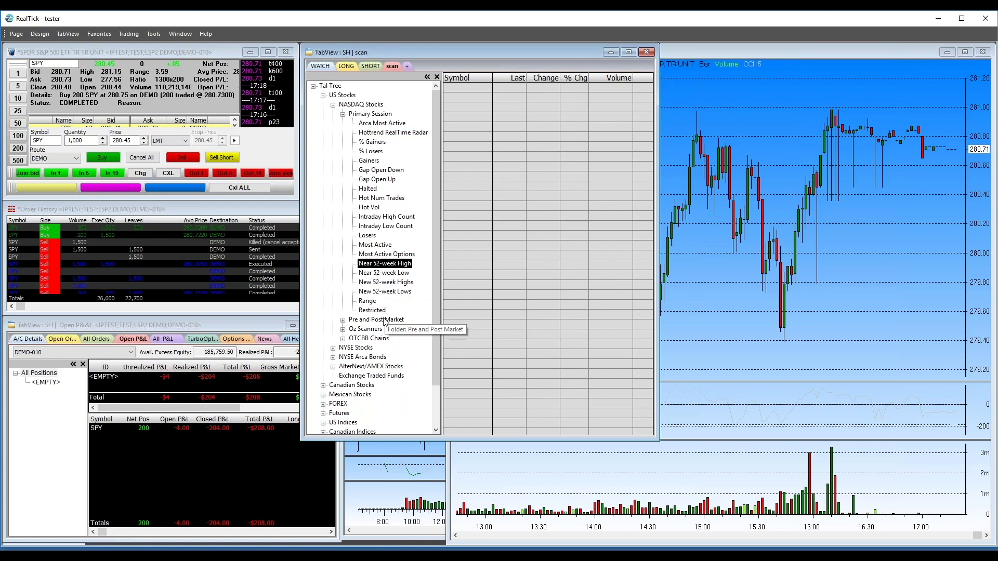
click(367, 302)
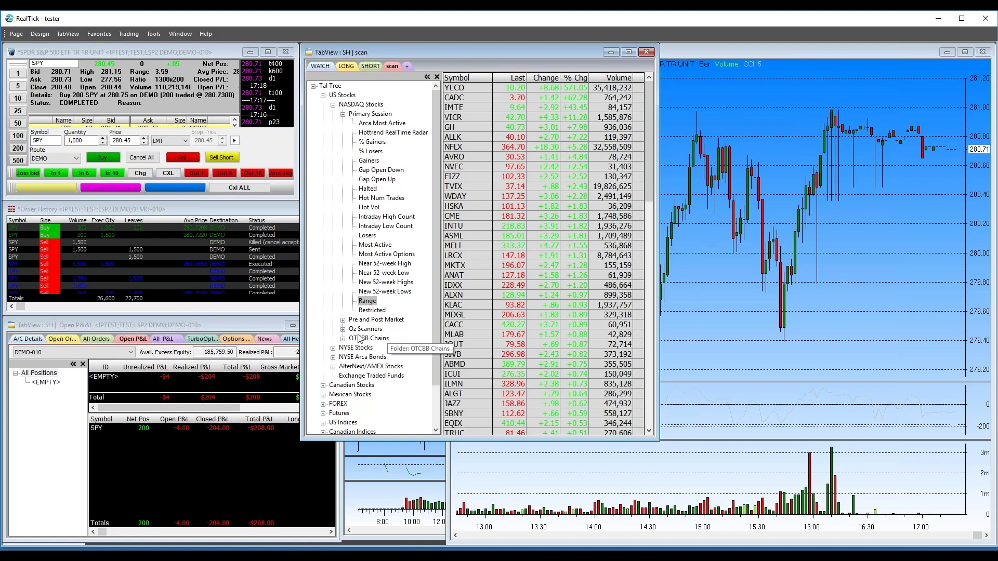
Expand the NASDAQ Pre and Post Market scans and view Premarket % Gainers followed by Premarket % Losers
click(343, 320)
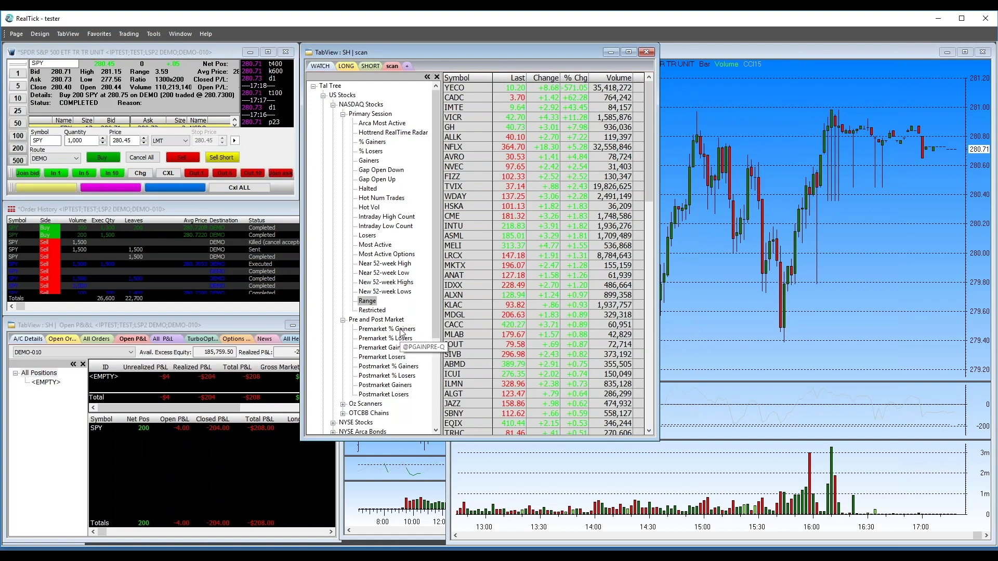
click(381, 329)
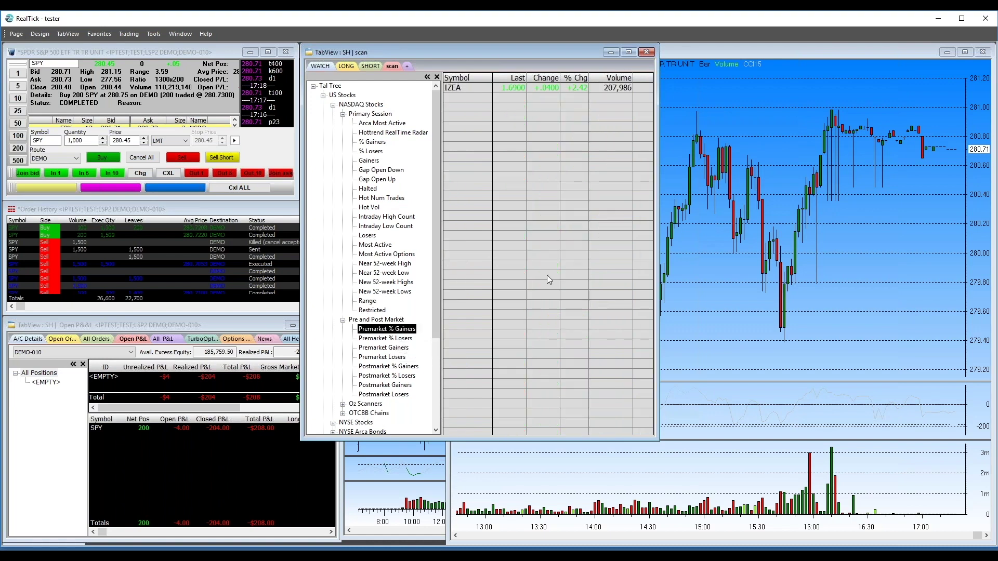
click(384, 339)
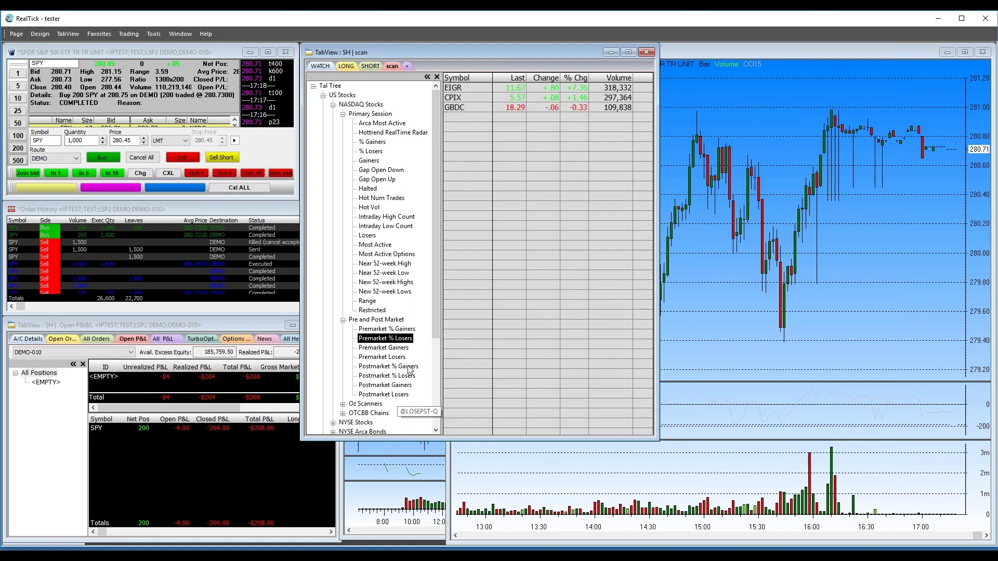
Load the Russell 1000 Index from the US Indices, sort it by % Chg and by Volume, and view its highest-volume stocks
drag(434, 259, 435, 352)
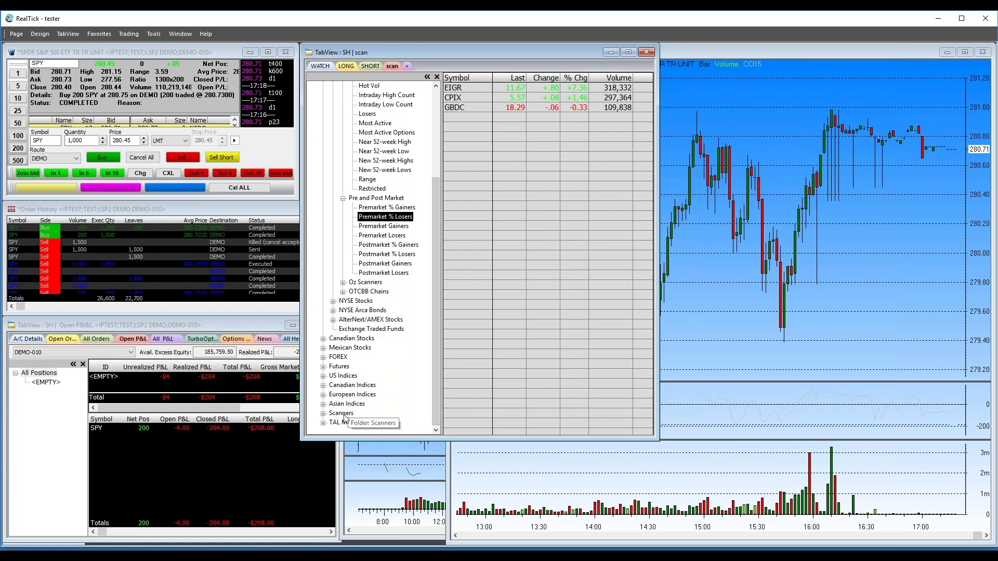
click(322, 375)
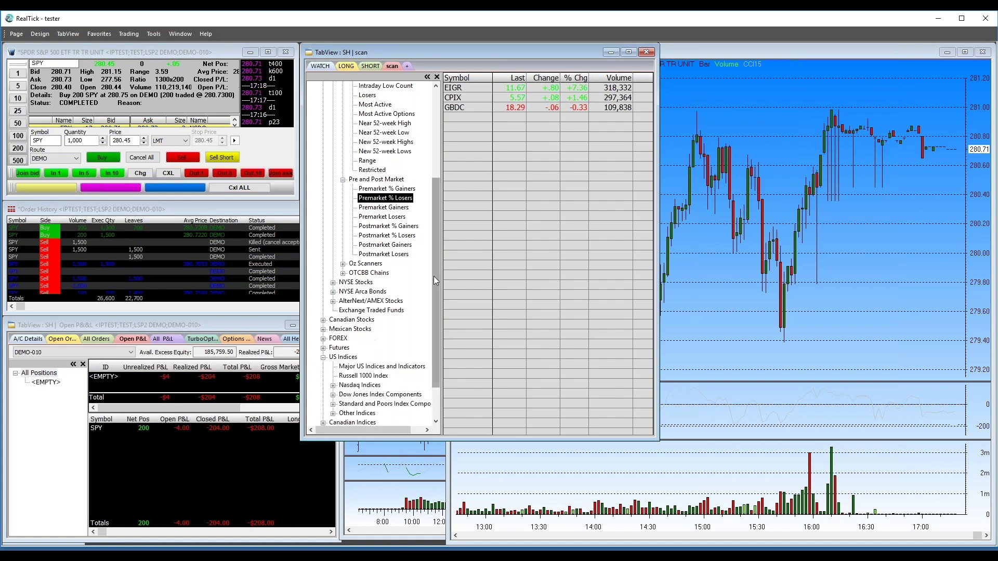
drag(435, 273, 437, 314)
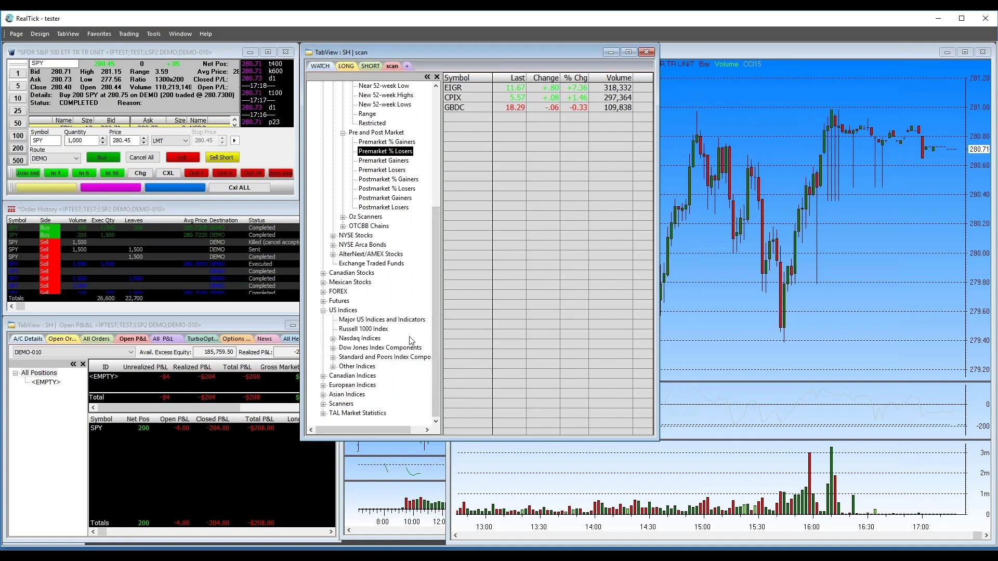
click(354, 329)
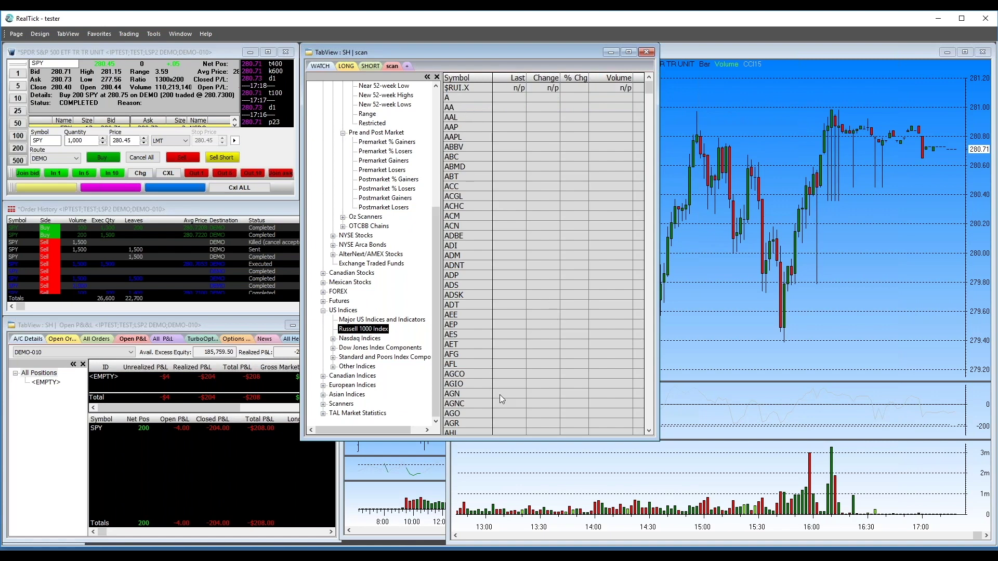
click(574, 79)
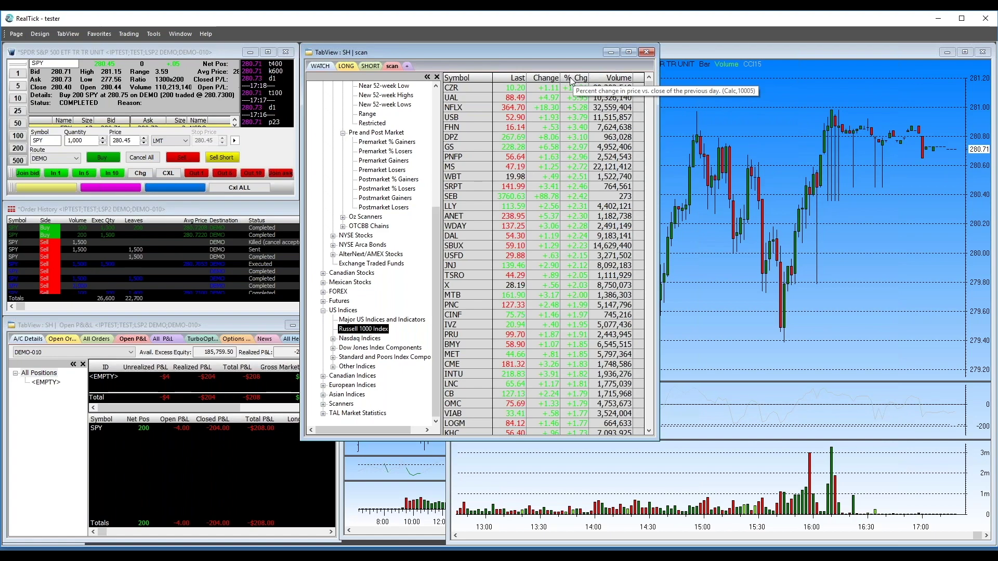
click(612, 78)
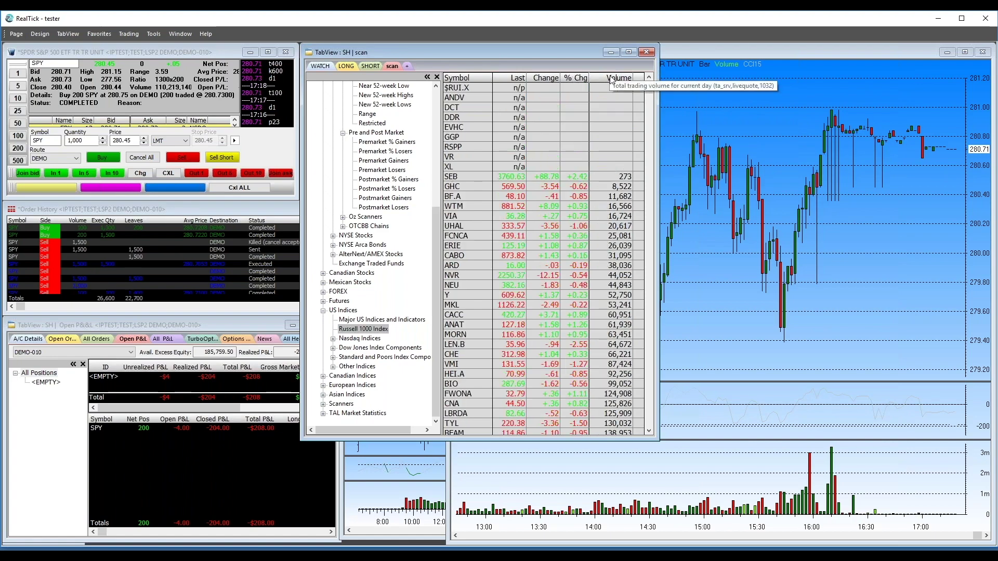
drag(650, 86, 644, 434)
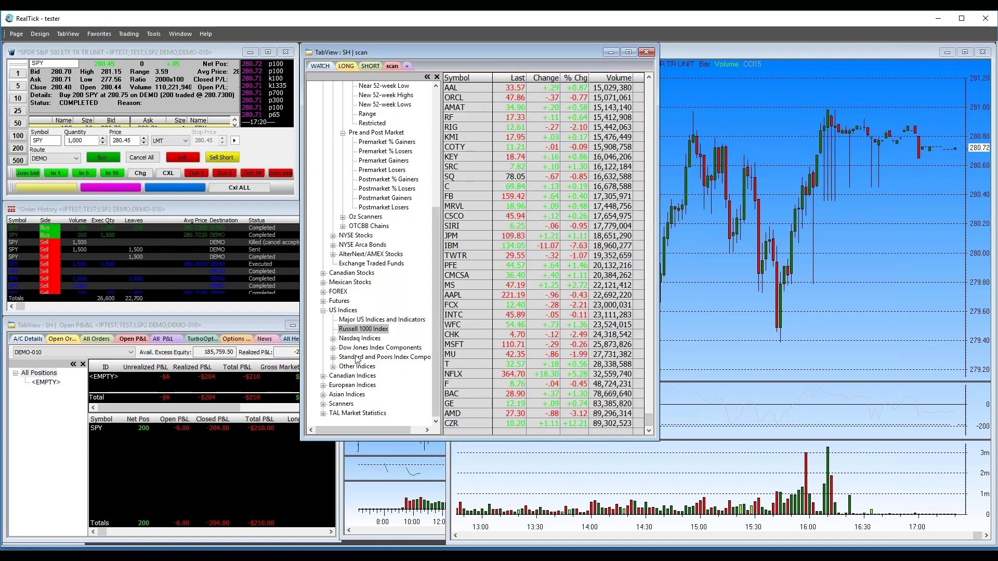
Load the S and P 500 from the Standard and Poors index components and sort its stocks by % Chg in ascending order
click(333, 358)
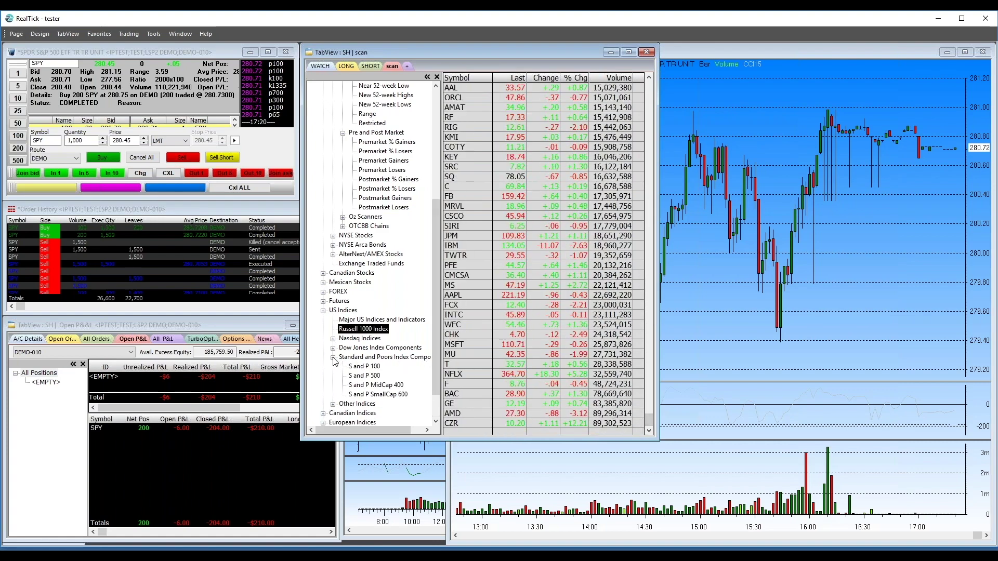
click(363, 375)
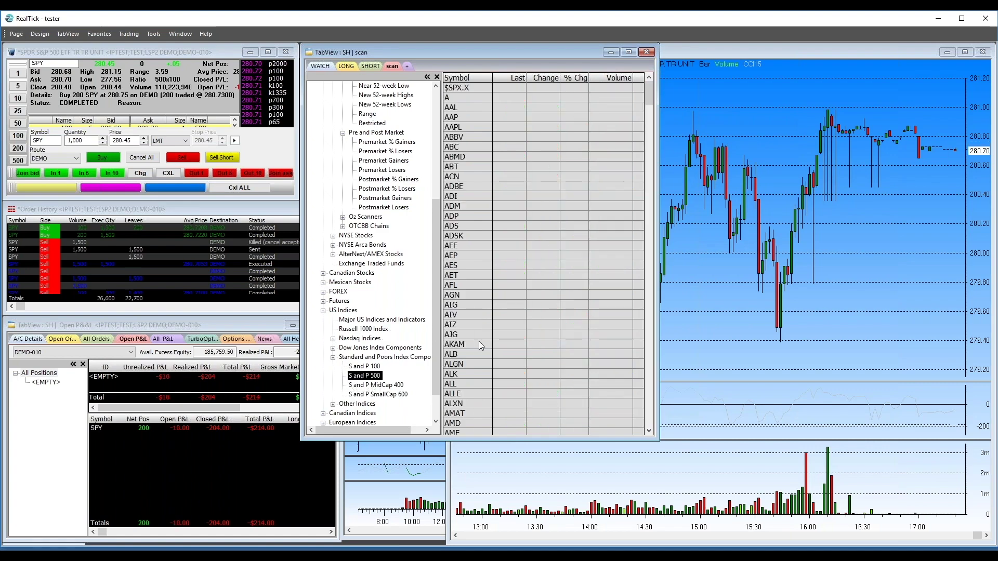
drag(646, 87, 589, 66)
click(575, 79)
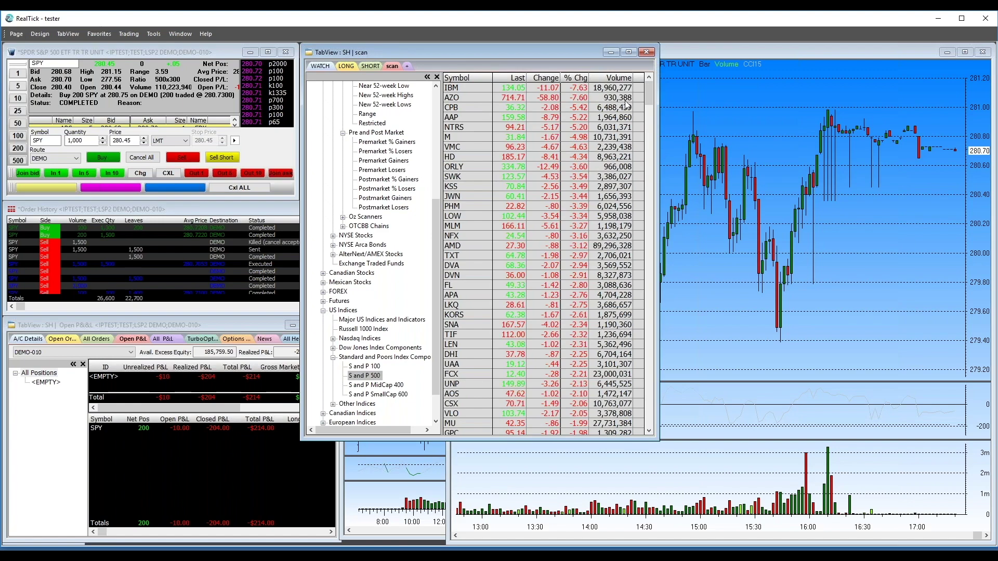
drag(650, 89, 665, 427)
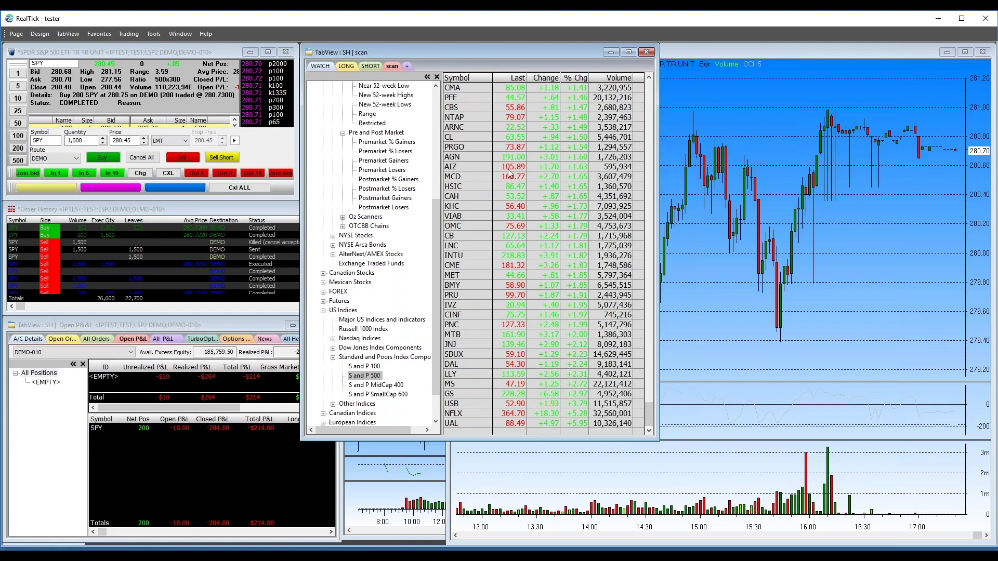
Examine the display options for fonts, colors and grid lines of the S and P 500 list, and cancel the dialog
right_click(555, 215)
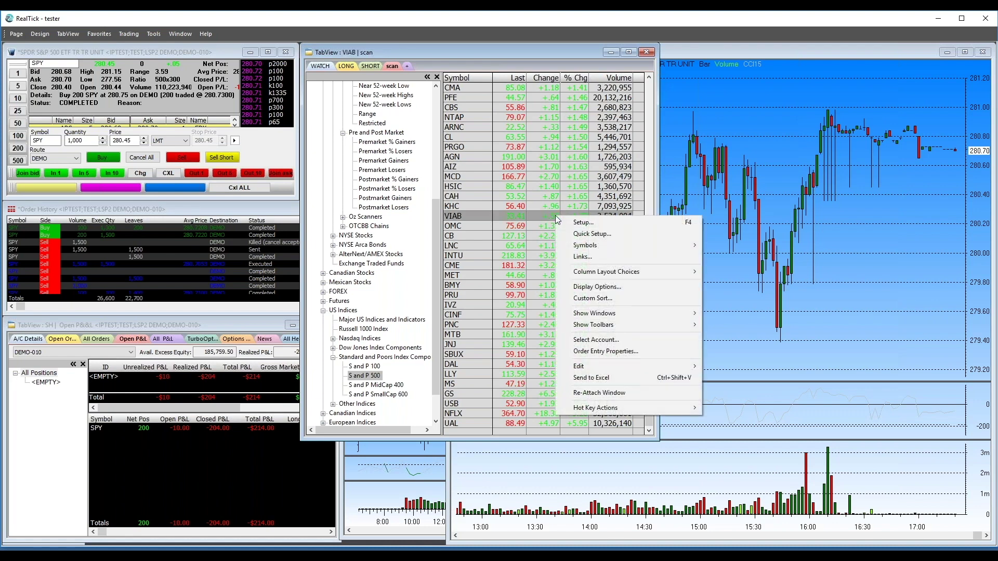
click(613, 287)
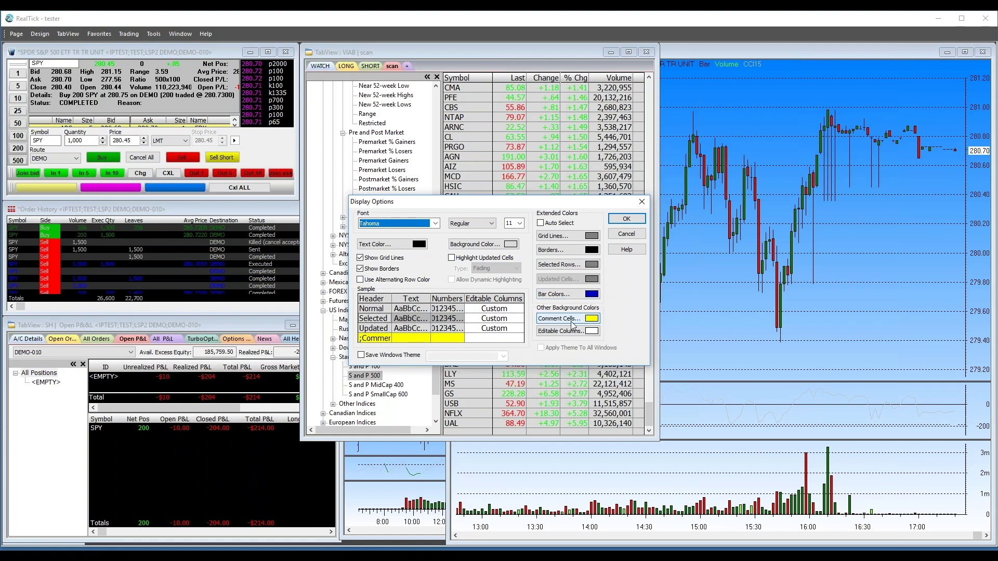
click(626, 234)
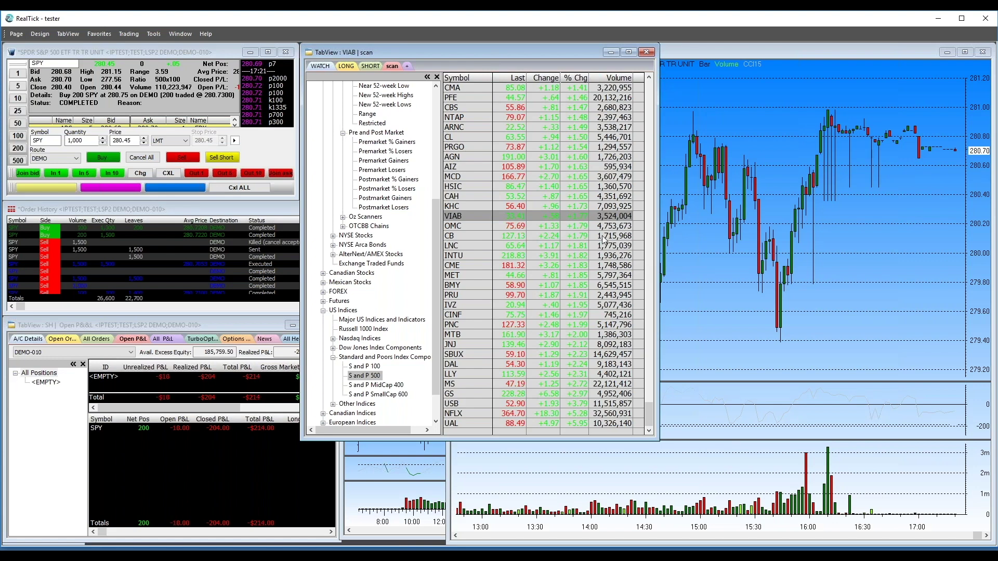
Move the scan window over the large SPY chart and hide the joe custom toolbar in the SPY MarketMaker window
drag(397, 58, 588, 69)
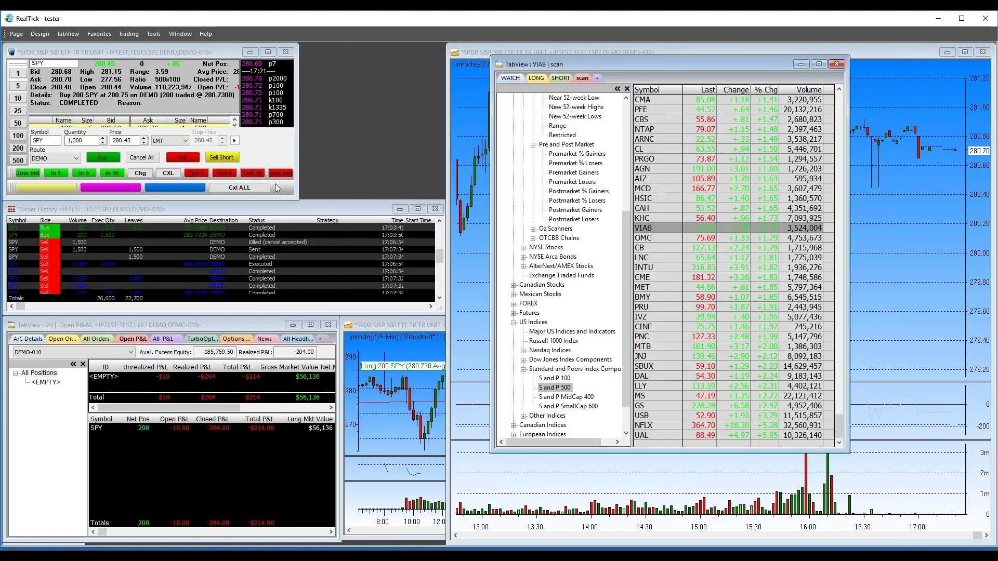
right_click(275, 155)
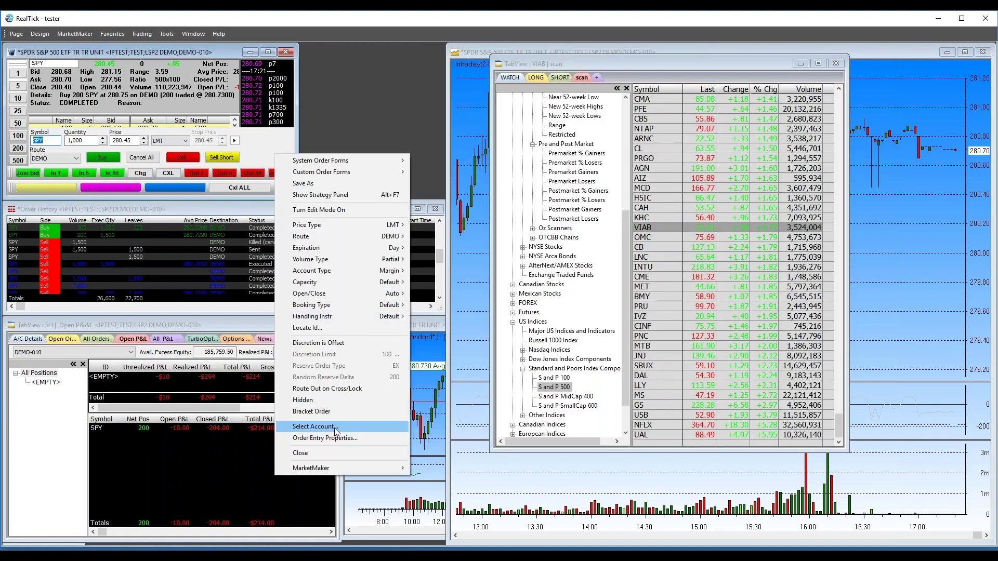
mouse_move(348, 467)
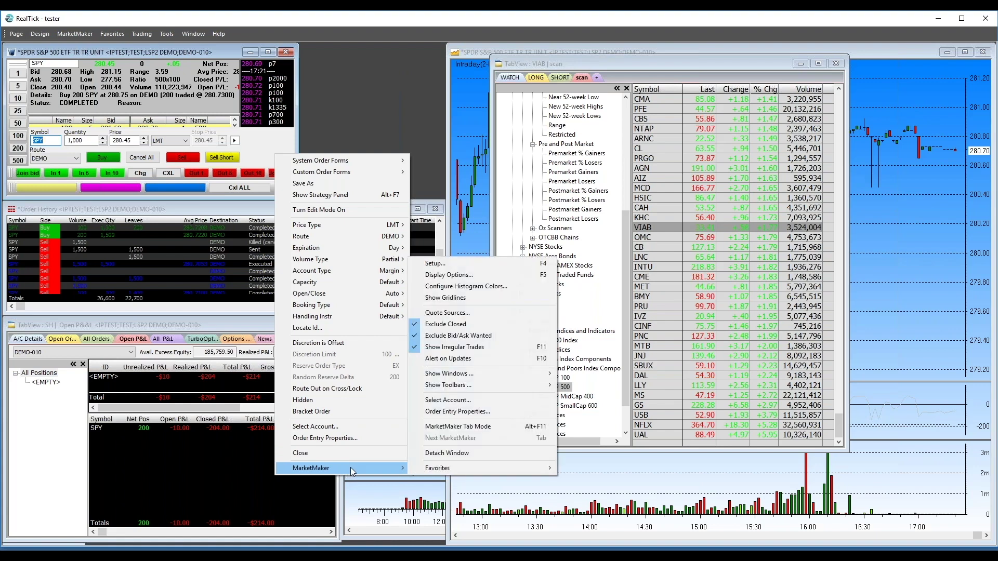
mouse_move(478, 371)
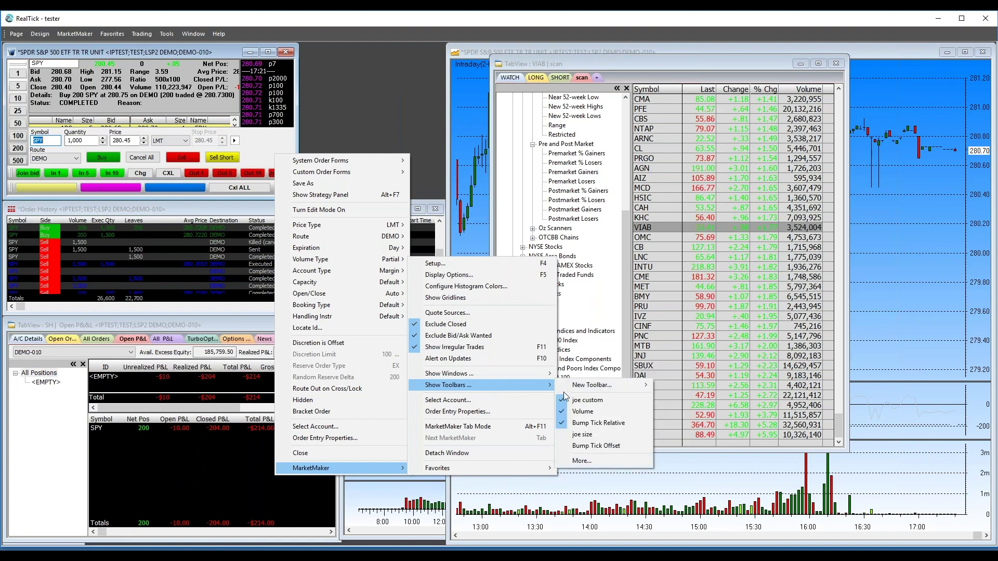
click(585, 402)
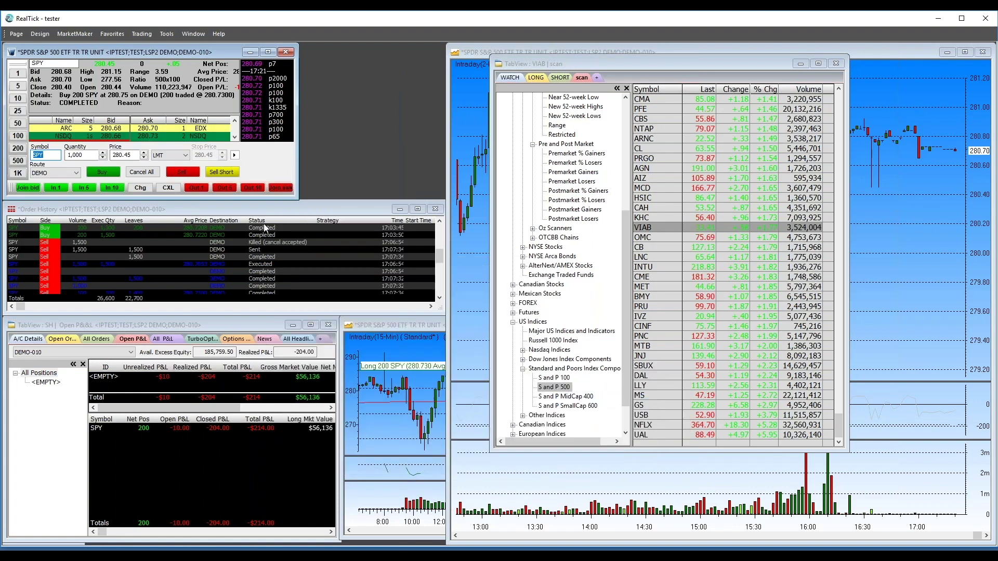
Hide the Volume and Bump Tick Relative toolbars in the SPY MarketMaker window
right_click(269, 165)
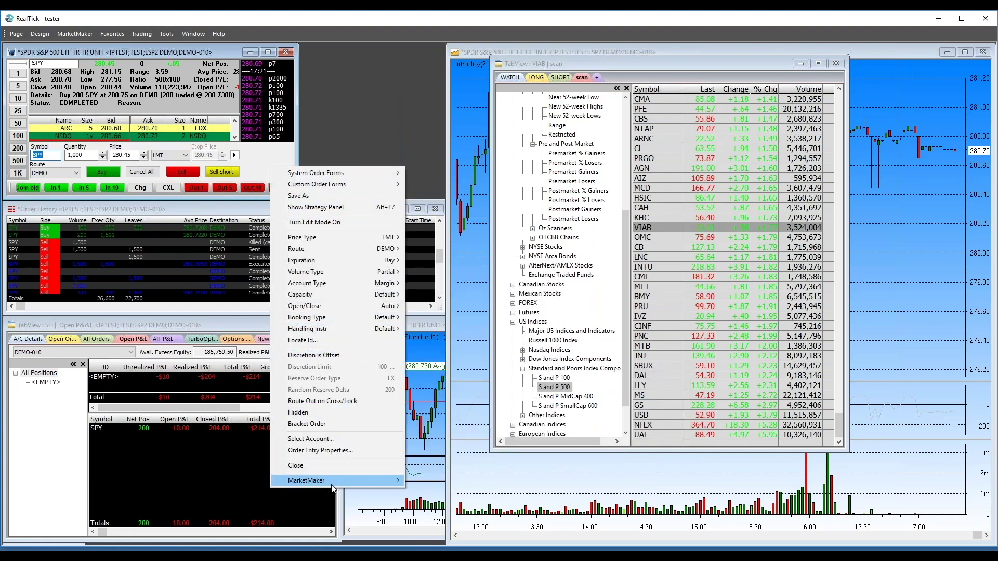
mouse_move(335, 485)
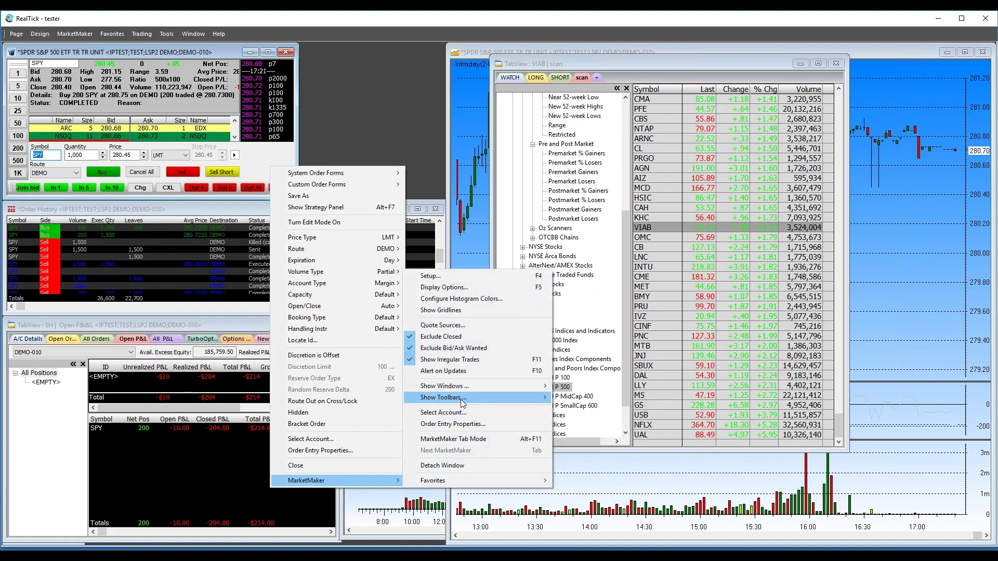
mouse_move(546, 398)
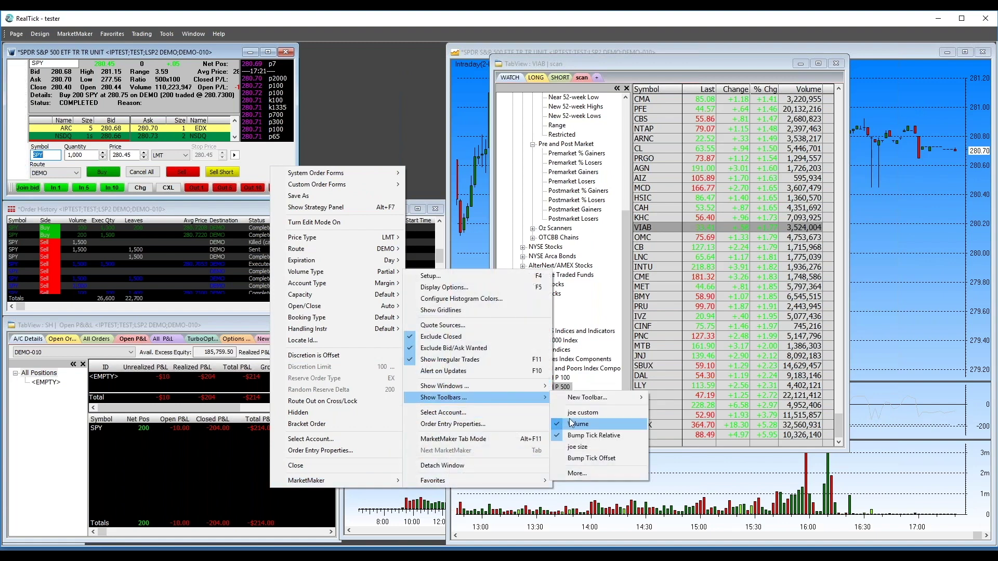
click(572, 423)
right_click(259, 161)
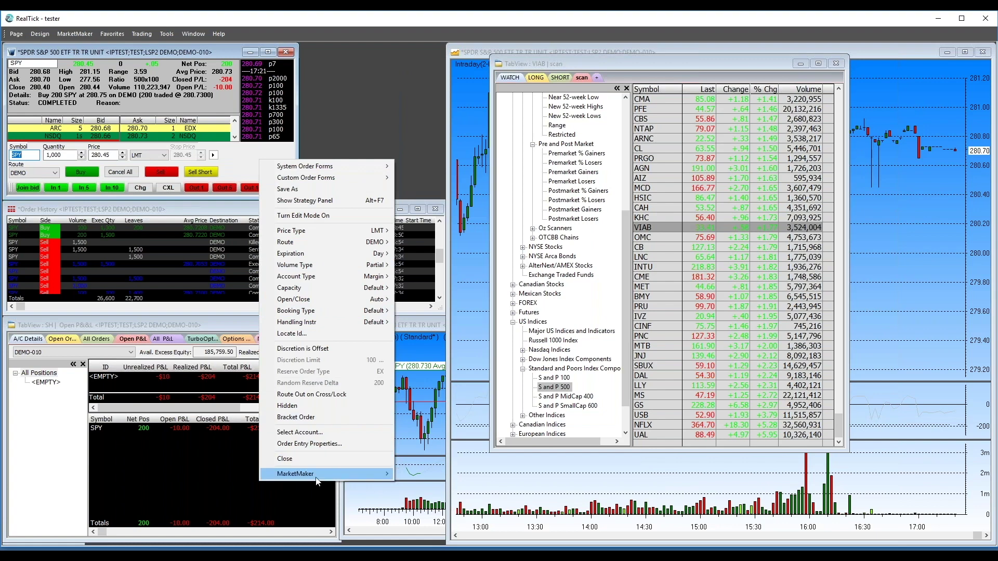
mouse_move(332, 473)
mouse_move(444, 391)
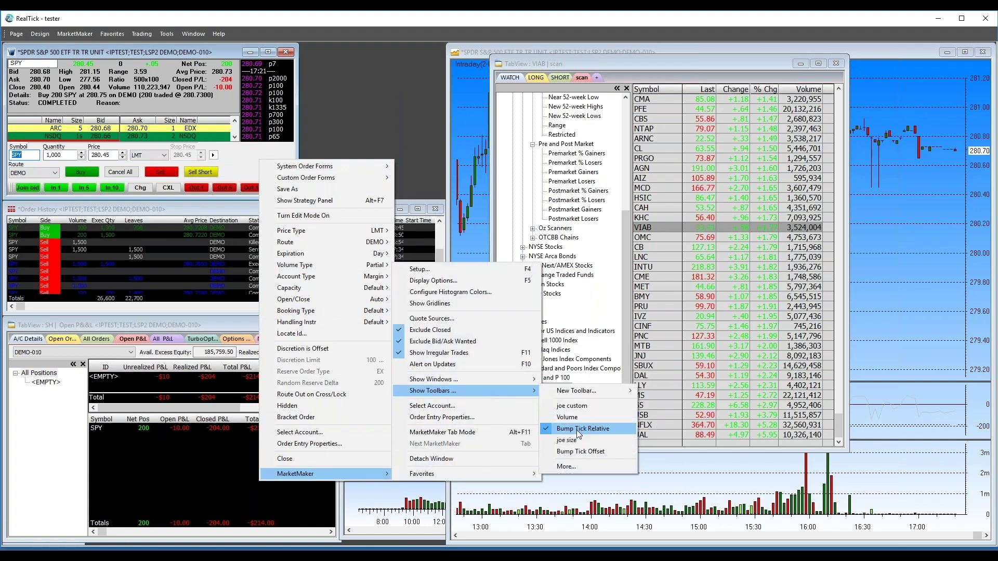
click(576, 430)
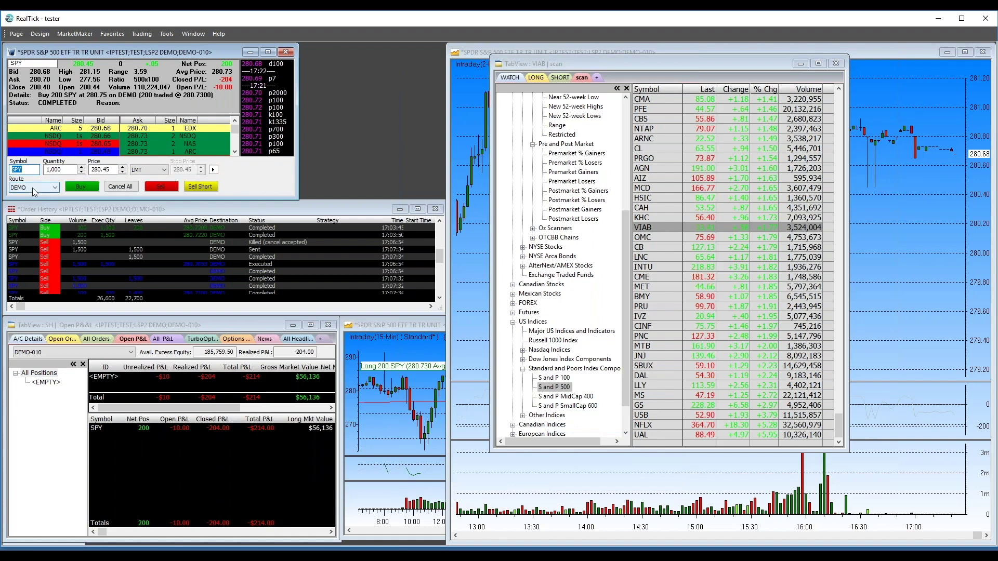
Review the order types offered in the SPY order form, and move the scan window beside the SPY MarketMaker window
click(165, 170)
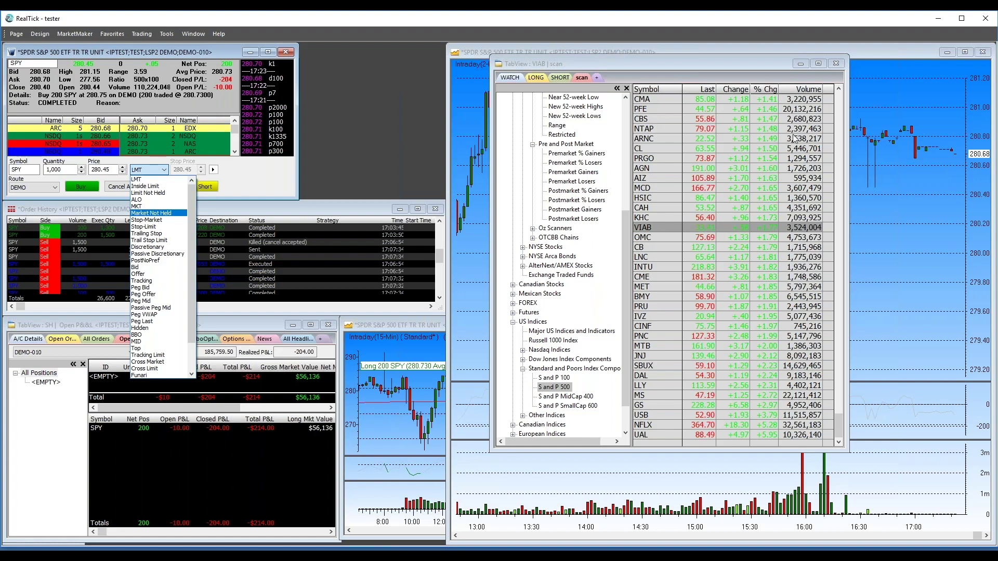
click(676, 62)
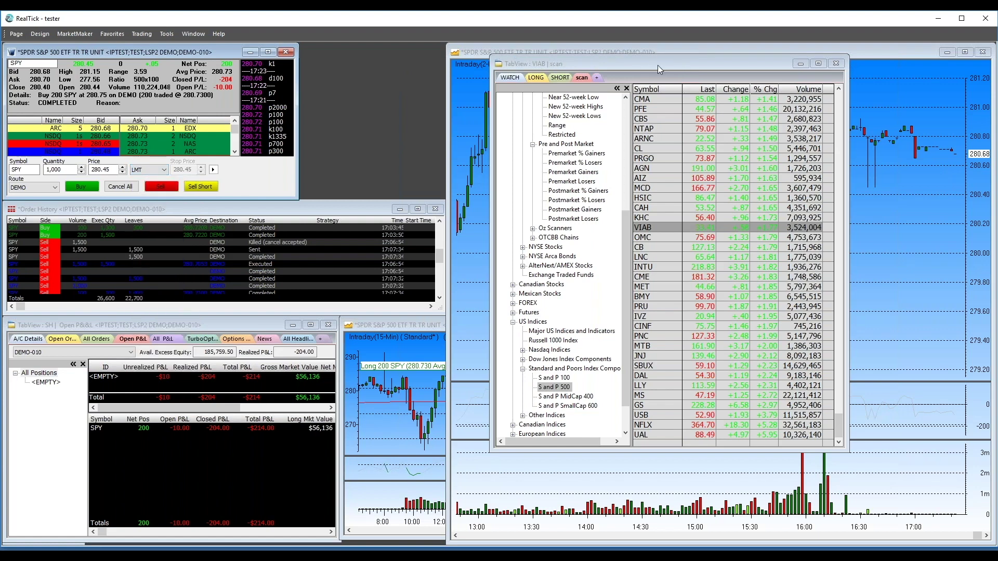
drag(657, 64, 467, 51)
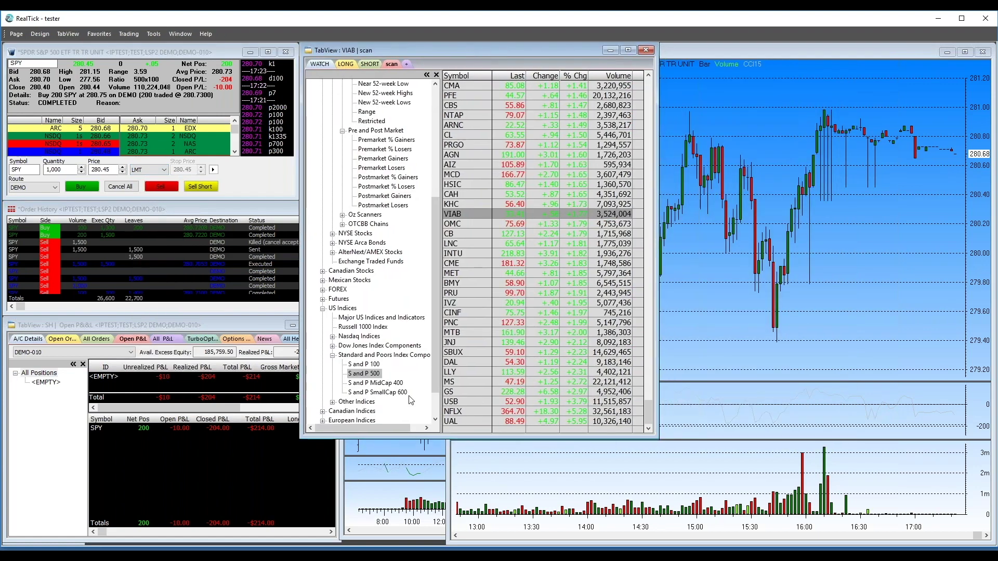
Load the NYSE Stats list from the US Equity Markets group of TAL Market Statistics in the scan window
scroll(416, 389, down, 2)
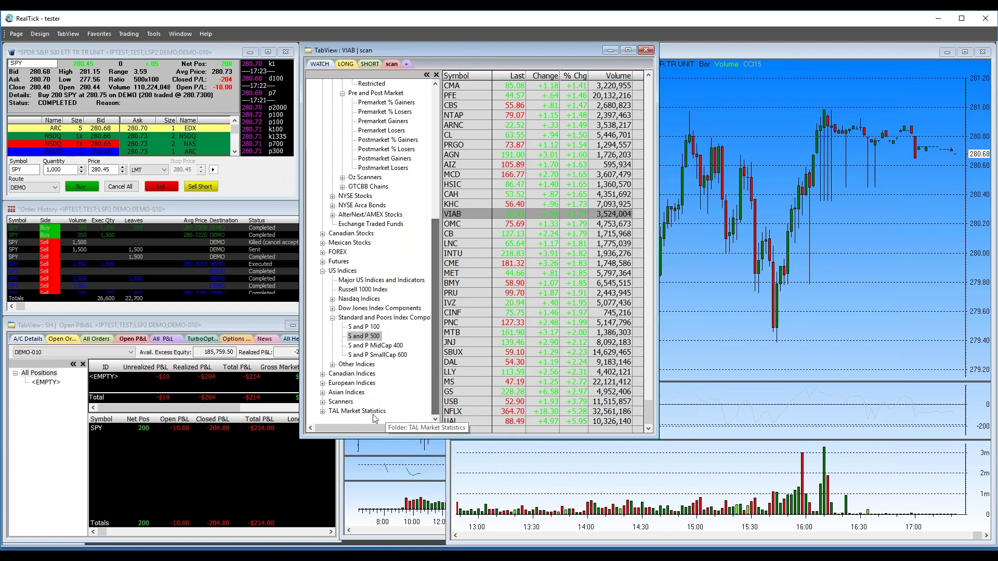
click(322, 412)
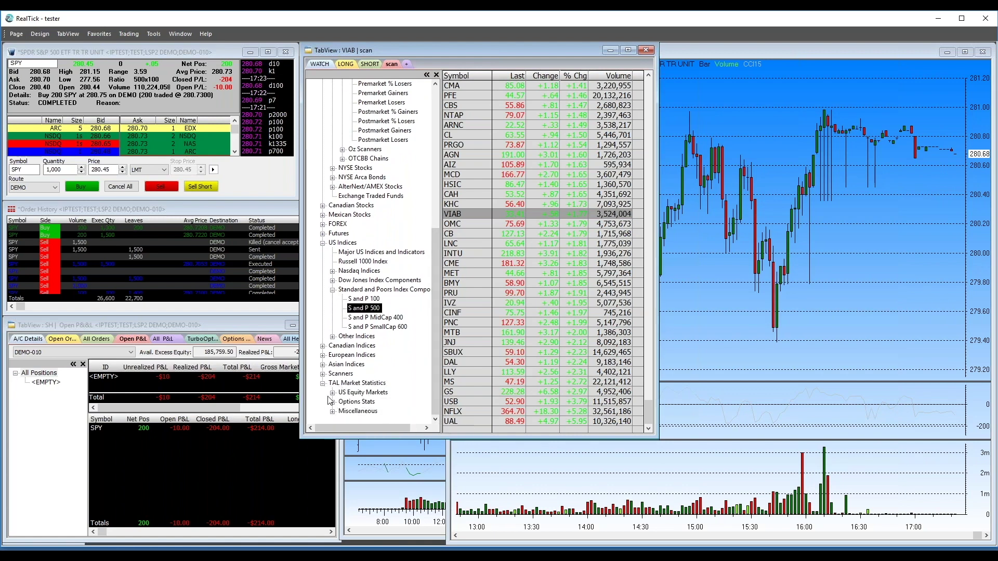
click(333, 392)
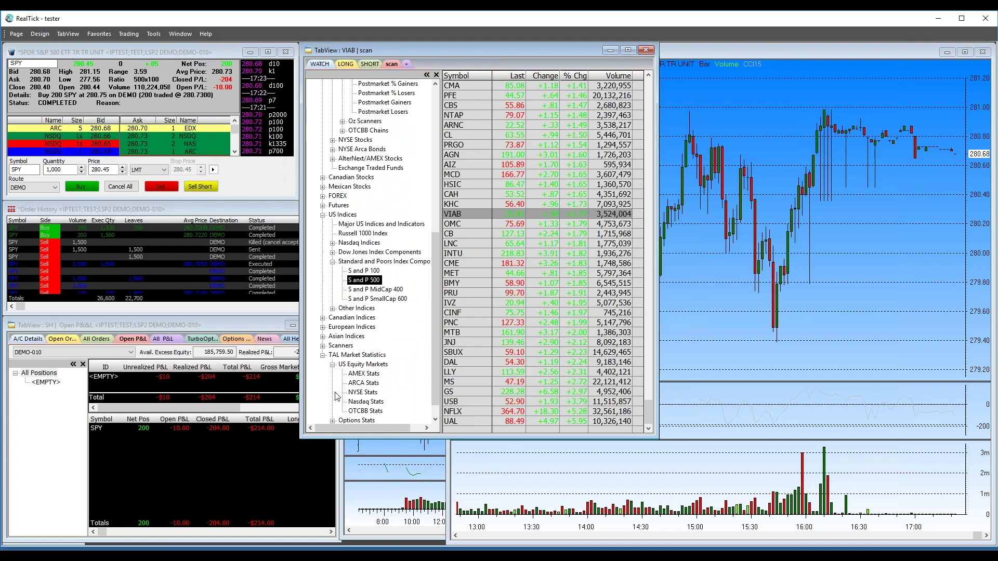
click(363, 392)
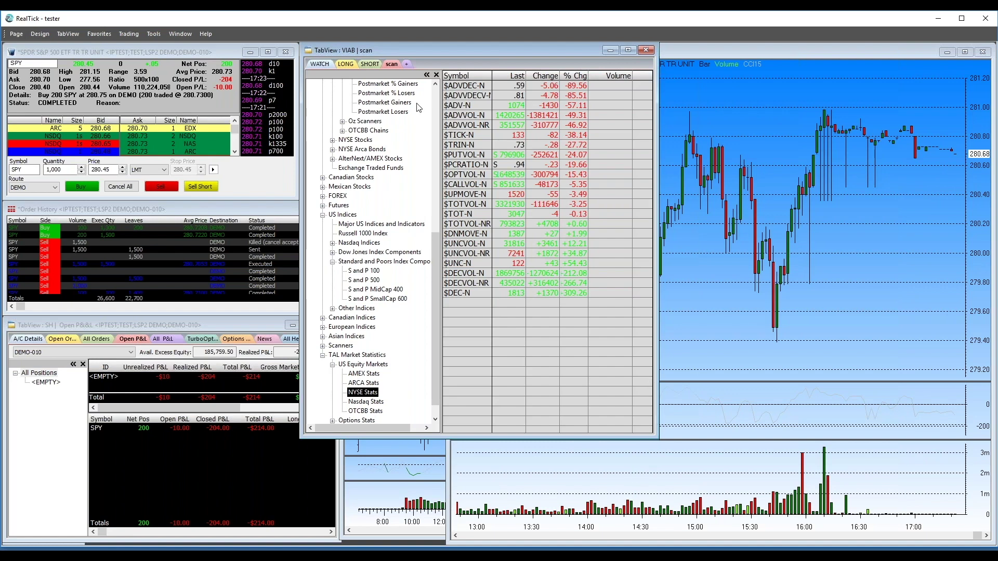
Show the WATCH list and shrink its window to fit between the SPY MarketMaker window and the large SPY chart
click(322, 64)
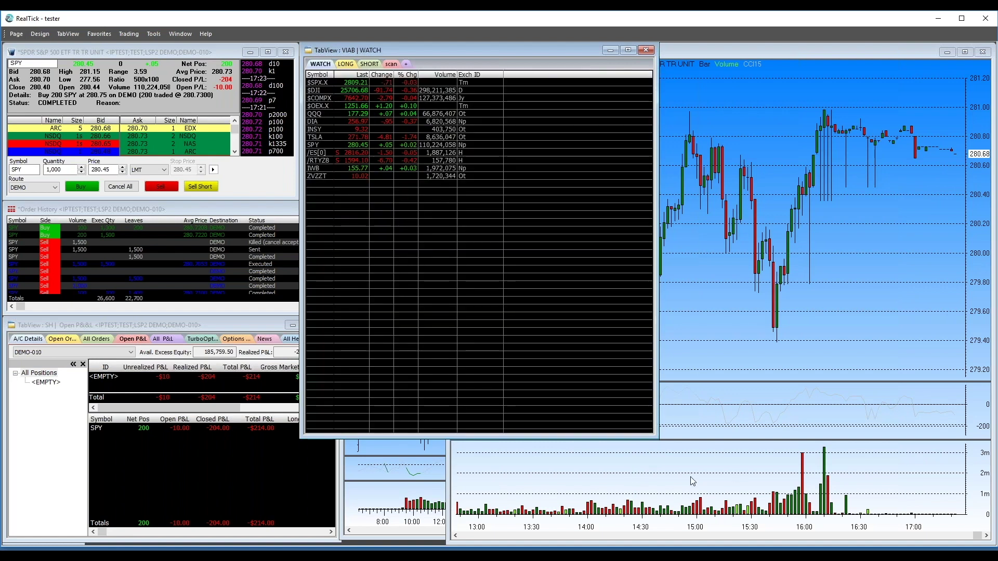
drag(655, 438, 444, 196)
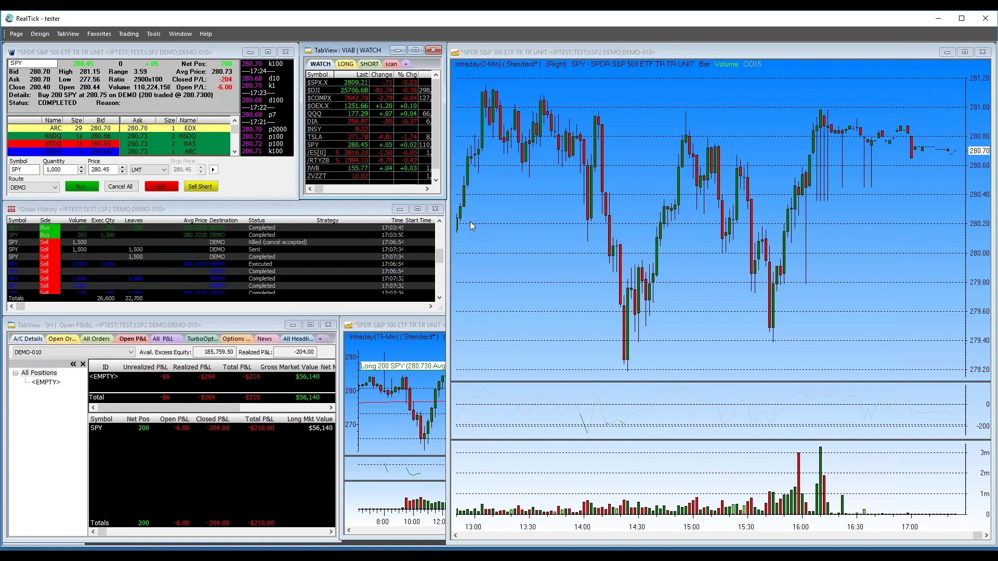
click(36, 35)
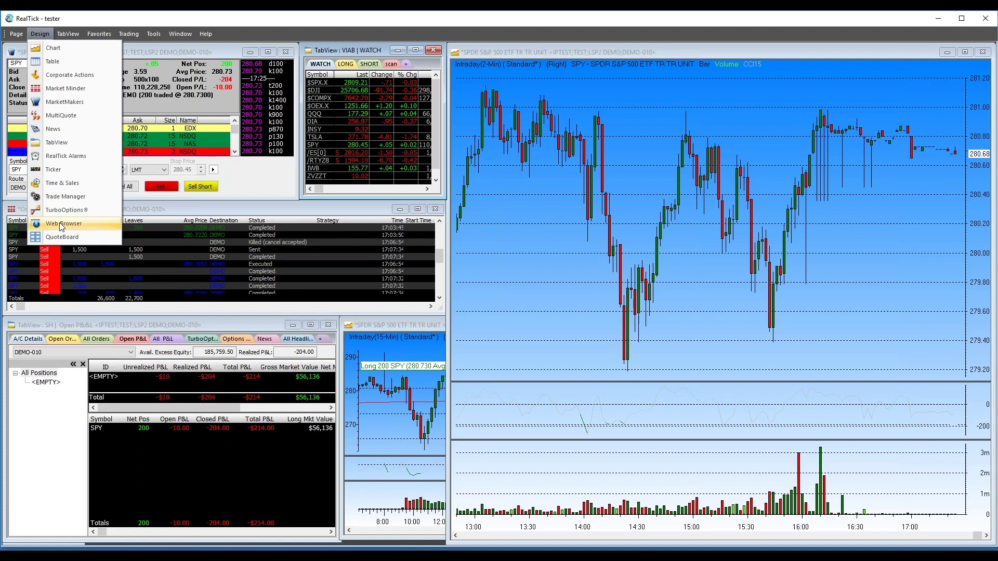
mouse_move(96, 33)
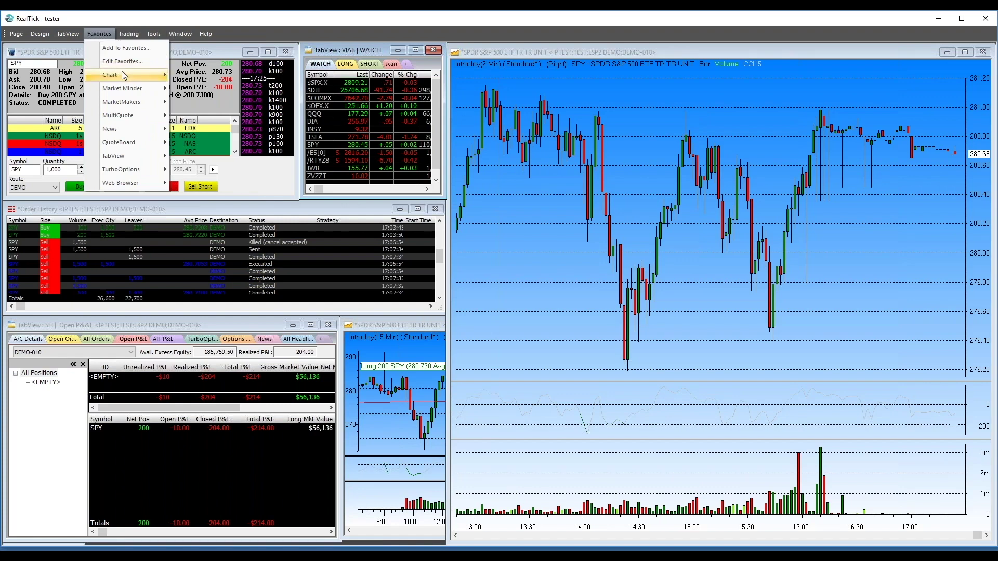
mouse_move(121, 73)
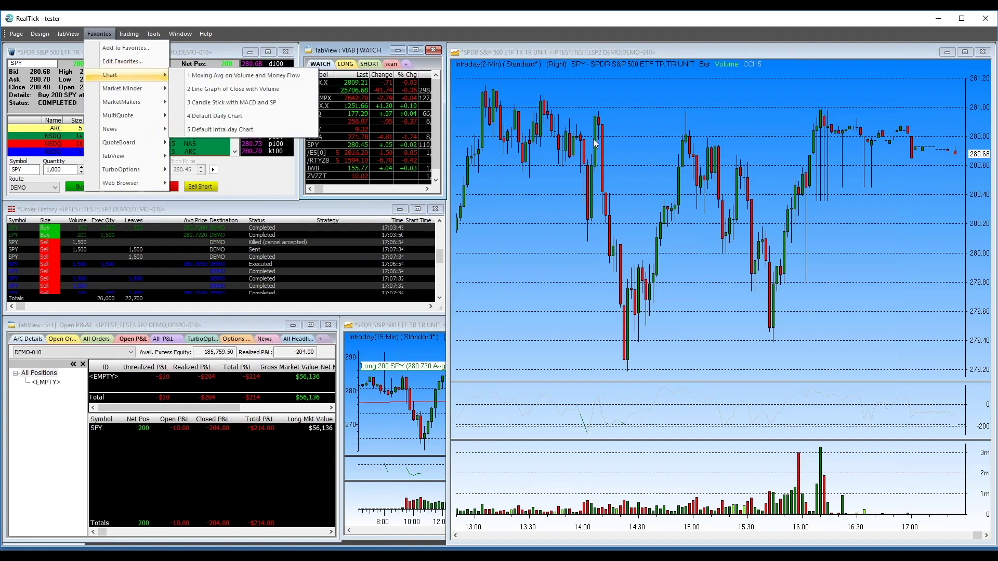
Save the large SPY chart as a favorite named JOES CHART
click(622, 52)
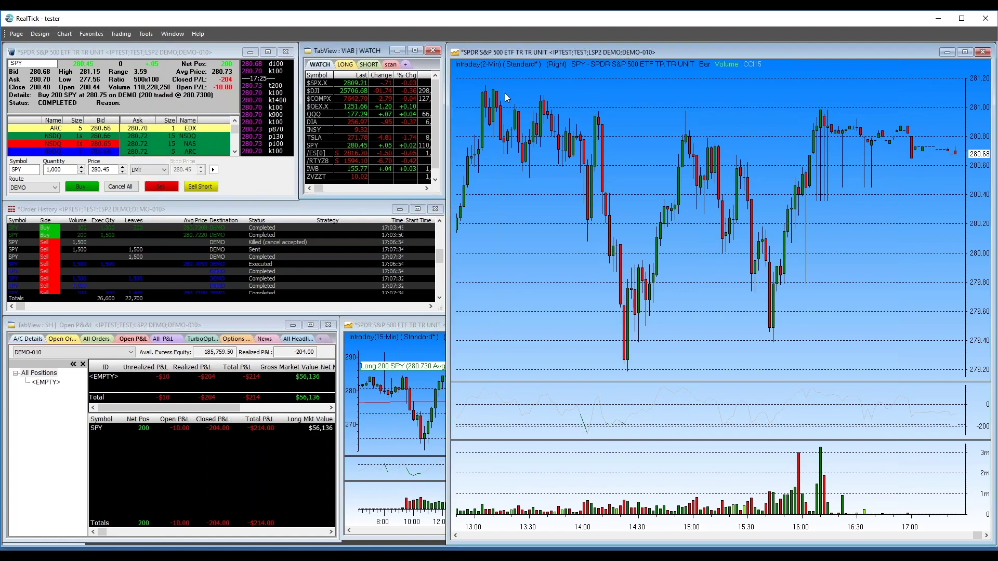
right_click(584, 227)
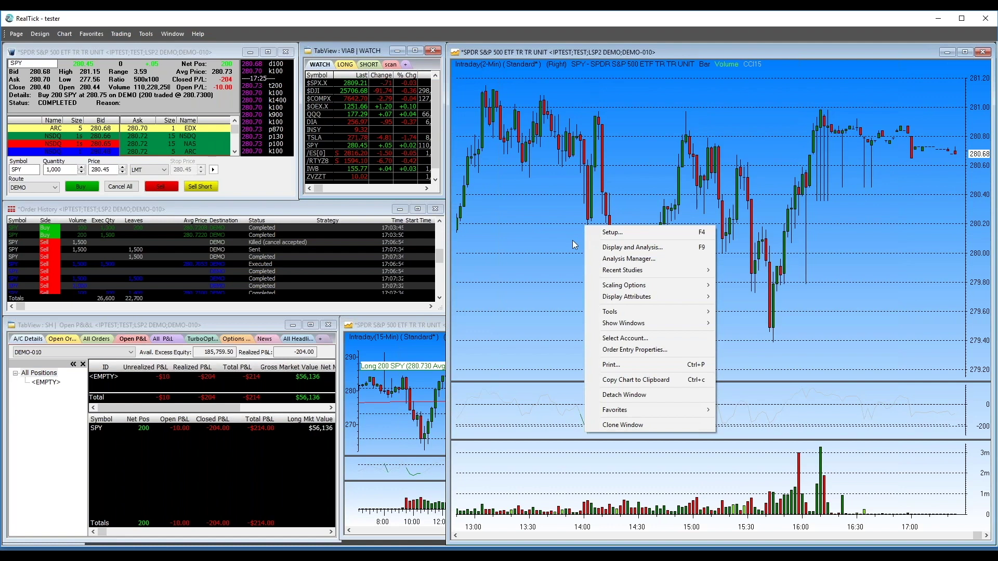
mouse_move(670, 408)
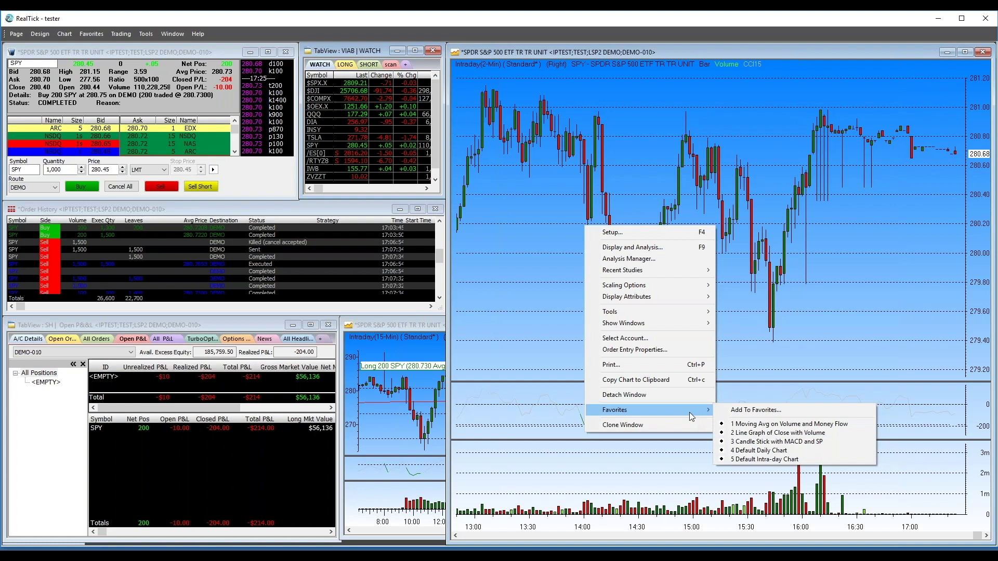
click(735, 411)
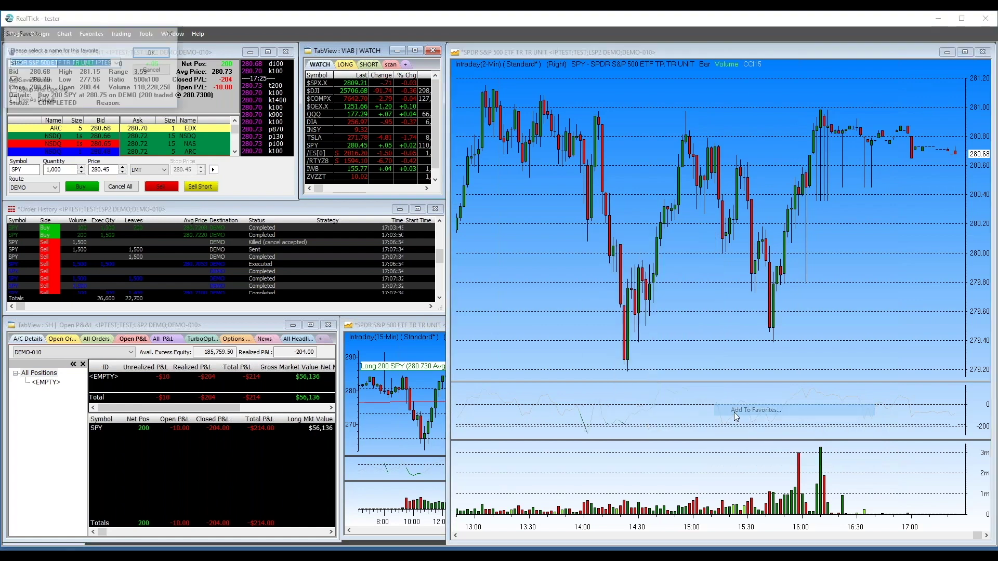
text(JOES CHART)
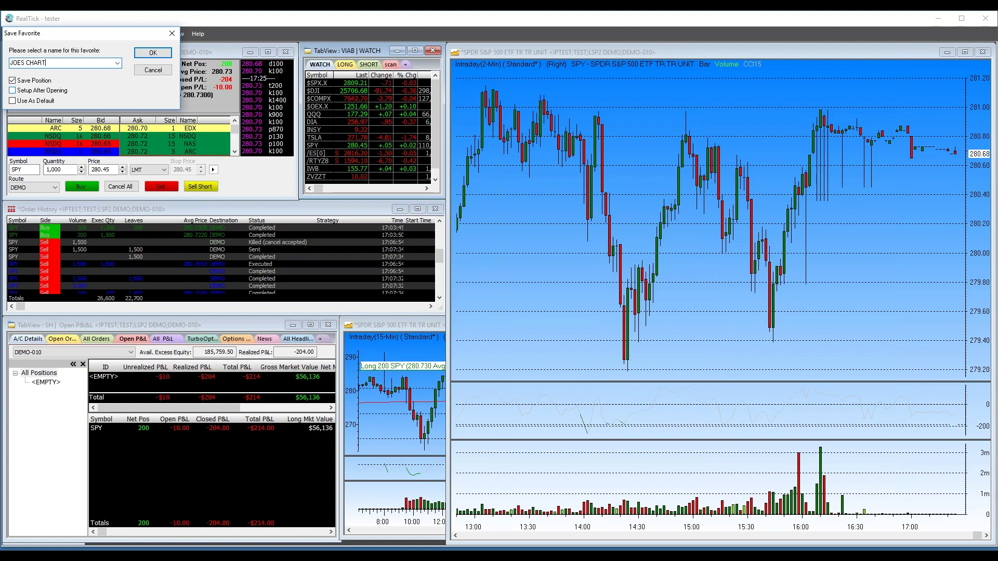
click(151, 52)
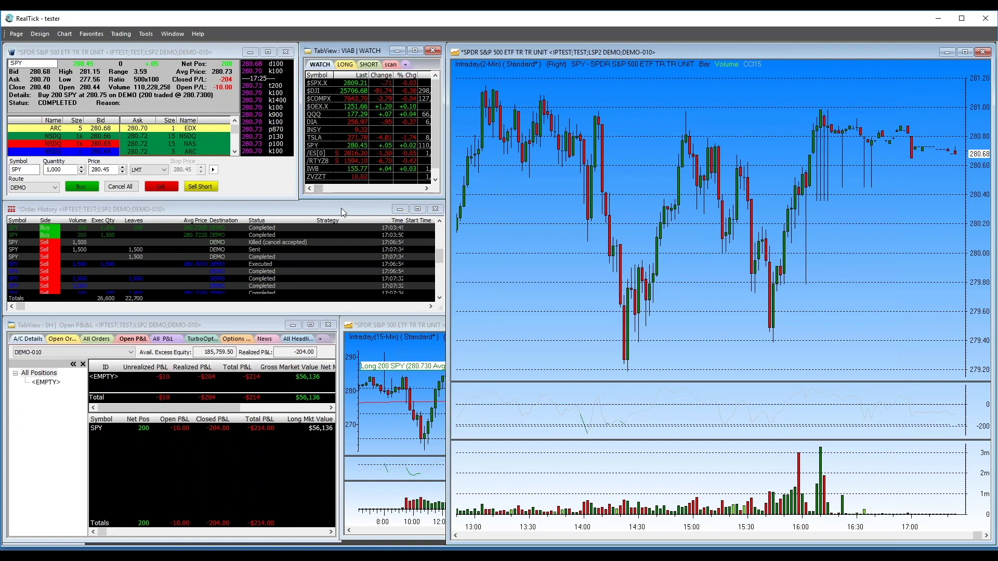
Open the JOES CHART favorite as a new chart window, move it off the original chart and close it
click(99, 36)
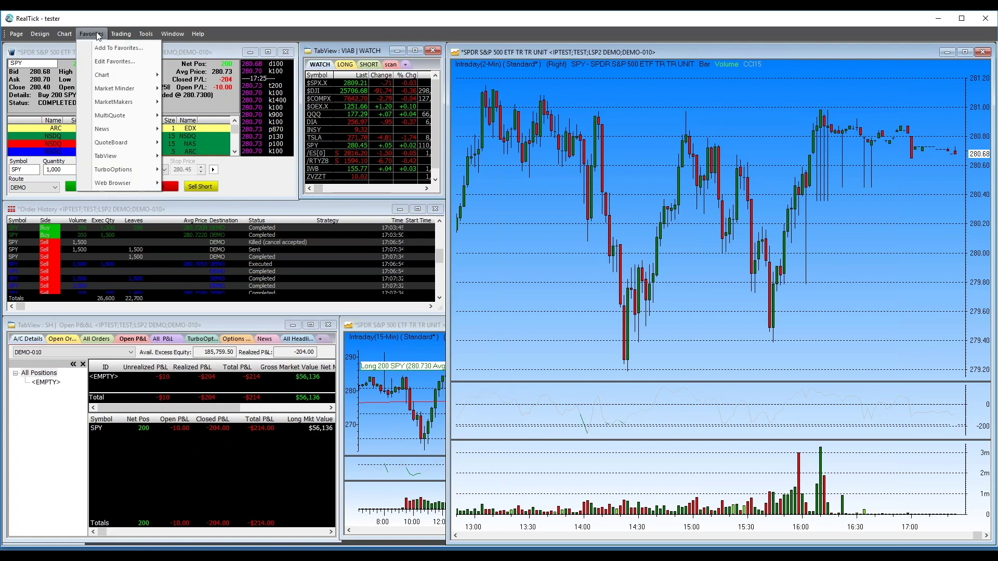
mouse_move(108, 77)
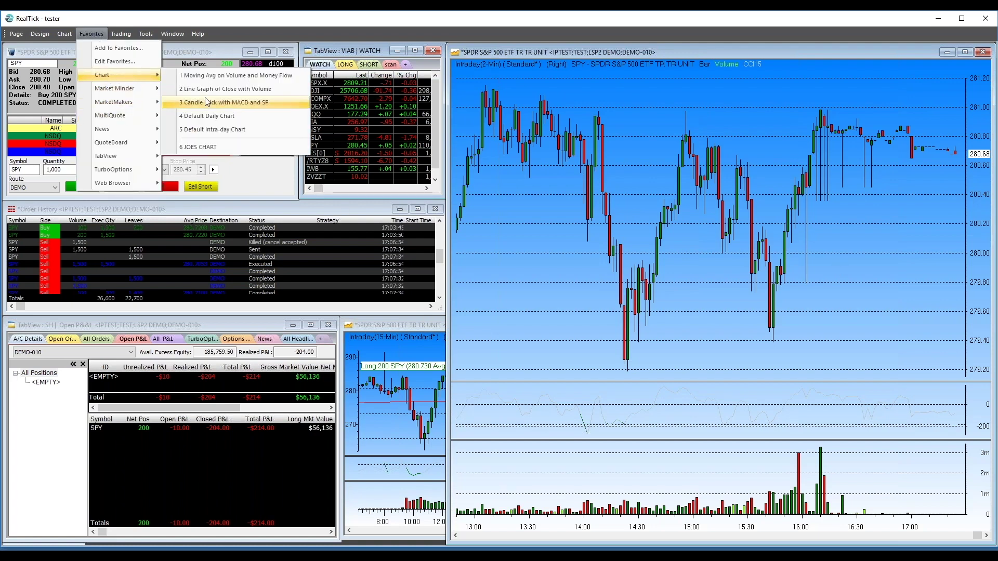
click(210, 148)
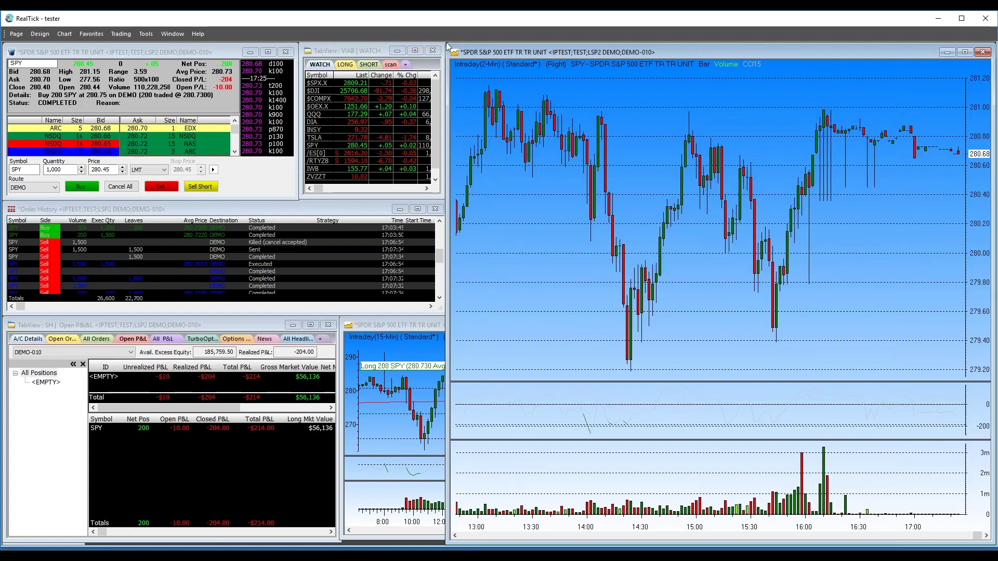
drag(674, 161, 541, 133)
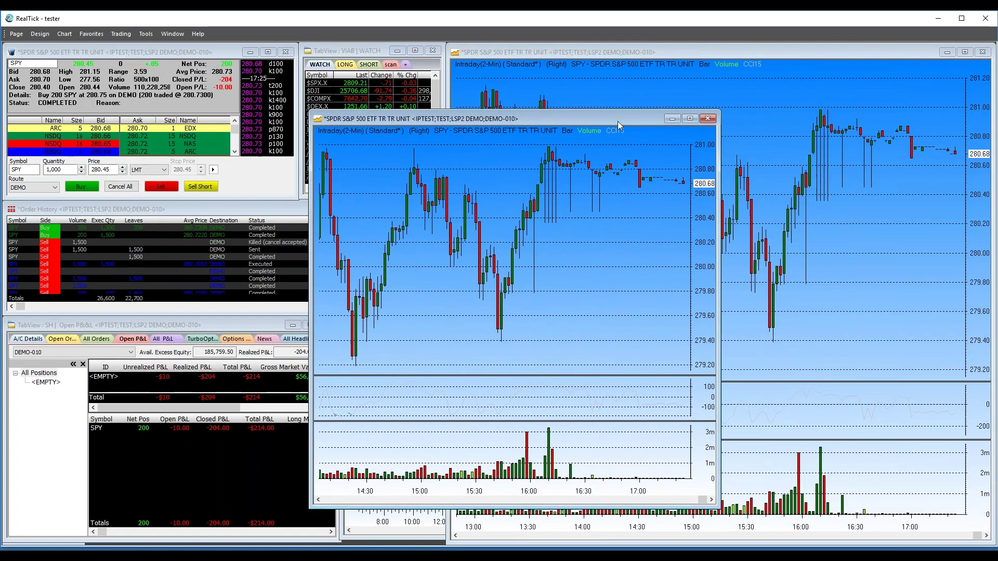
click(708, 118)
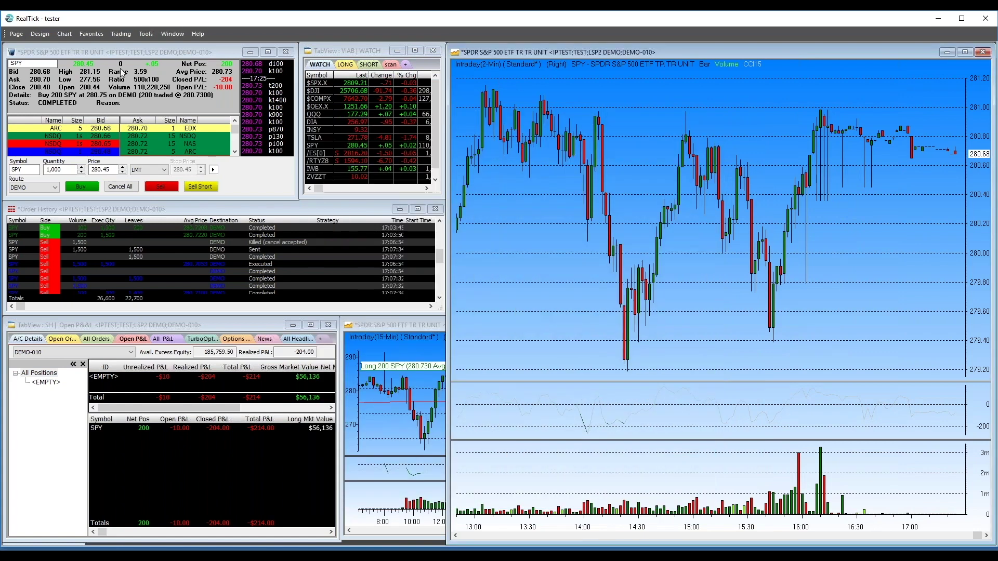
Open the Small Market Maker favorite and move its window towards the middle of the workspace
click(89, 34)
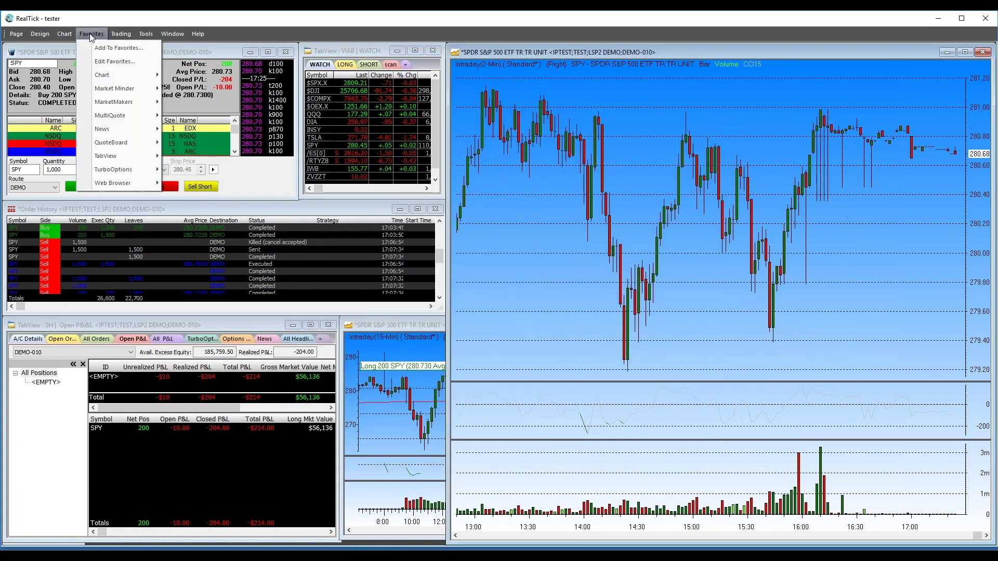
mouse_move(121, 142)
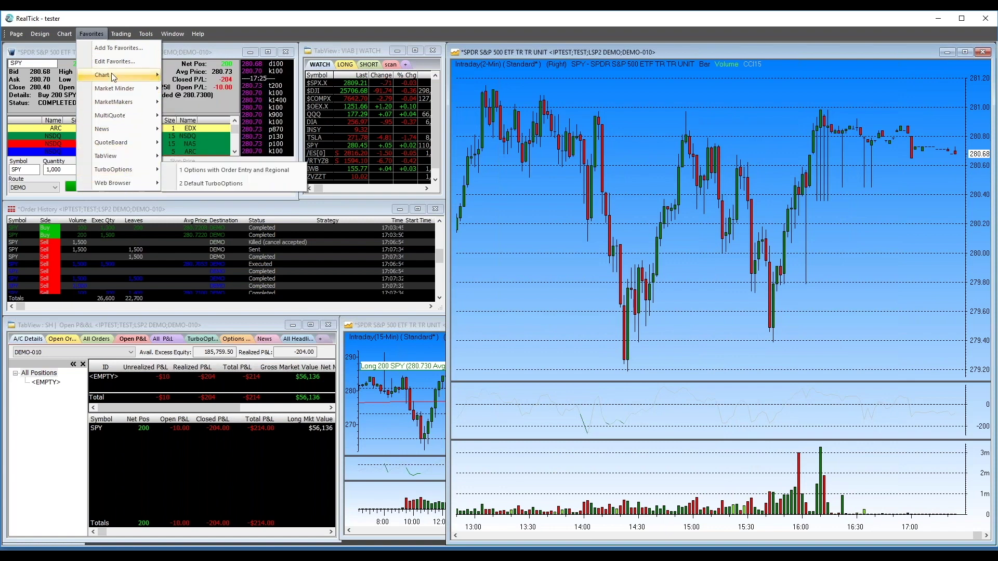
mouse_move(117, 103)
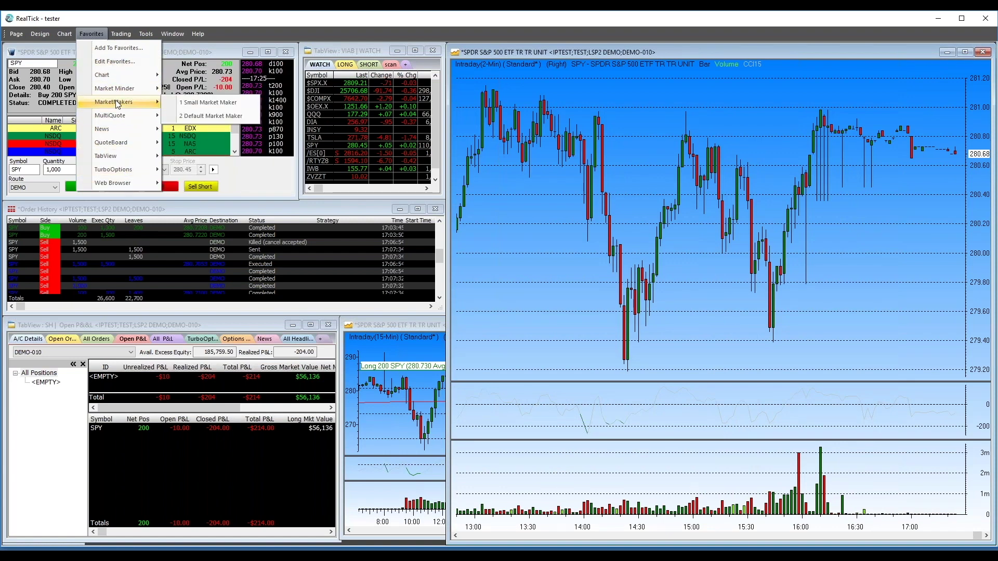
click(202, 103)
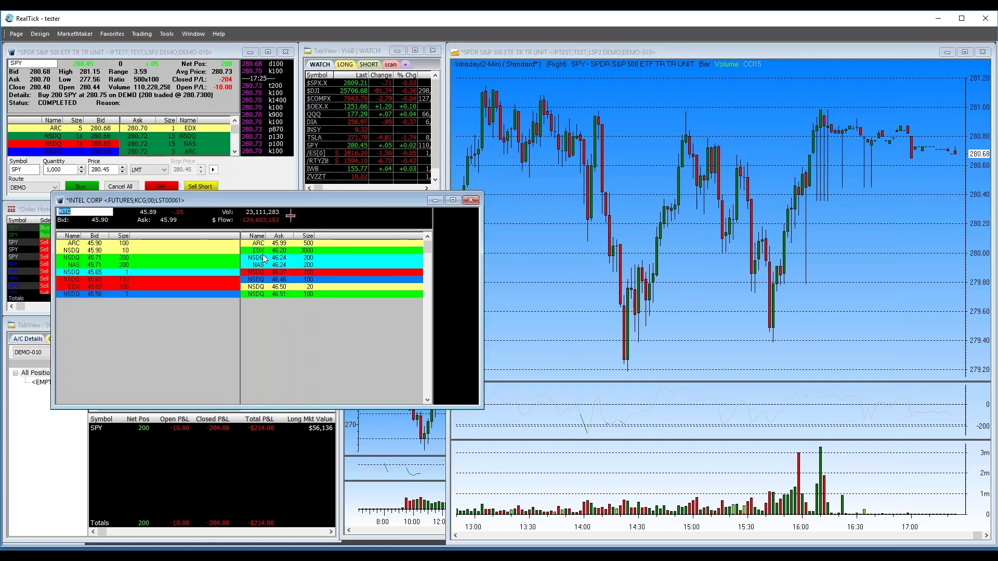
drag(267, 202, 491, 189)
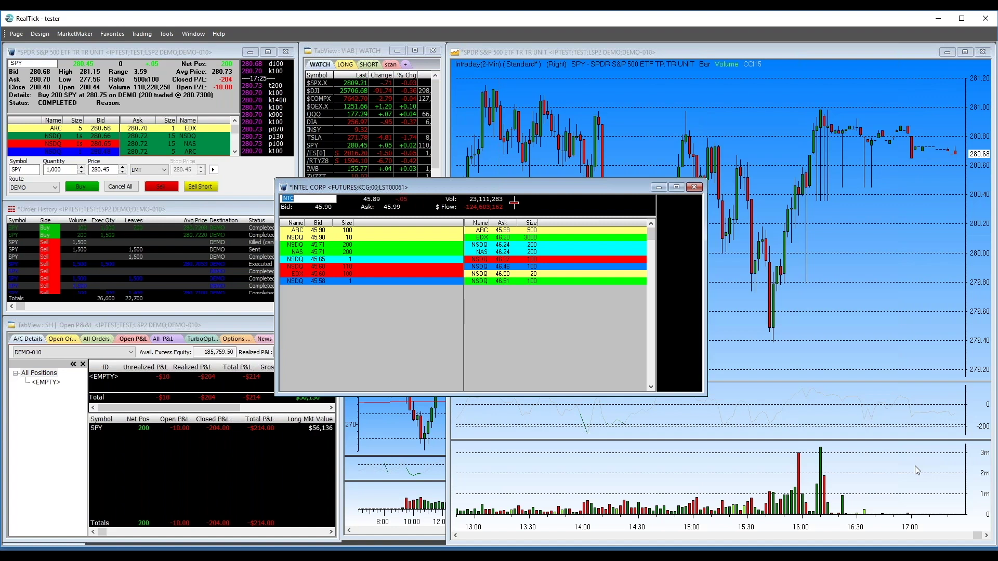
Open the RealTick help documentation
scroll(917, 470, down, 1)
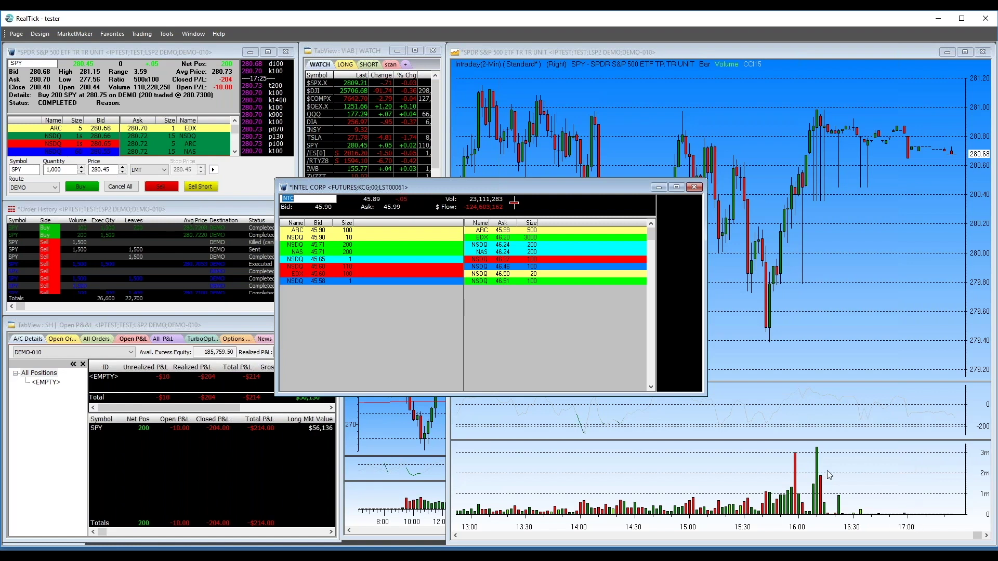
click(219, 34)
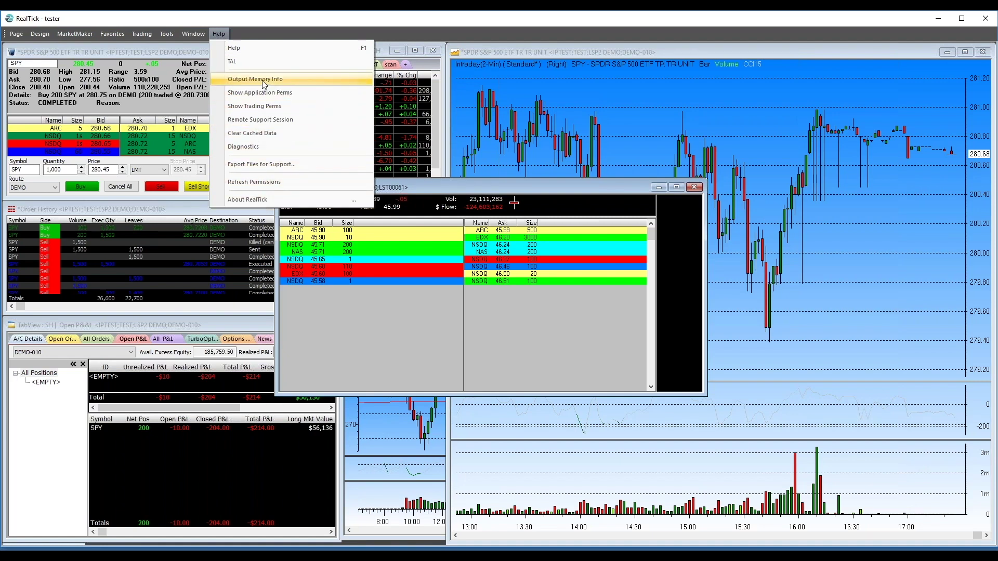
click(256, 50)
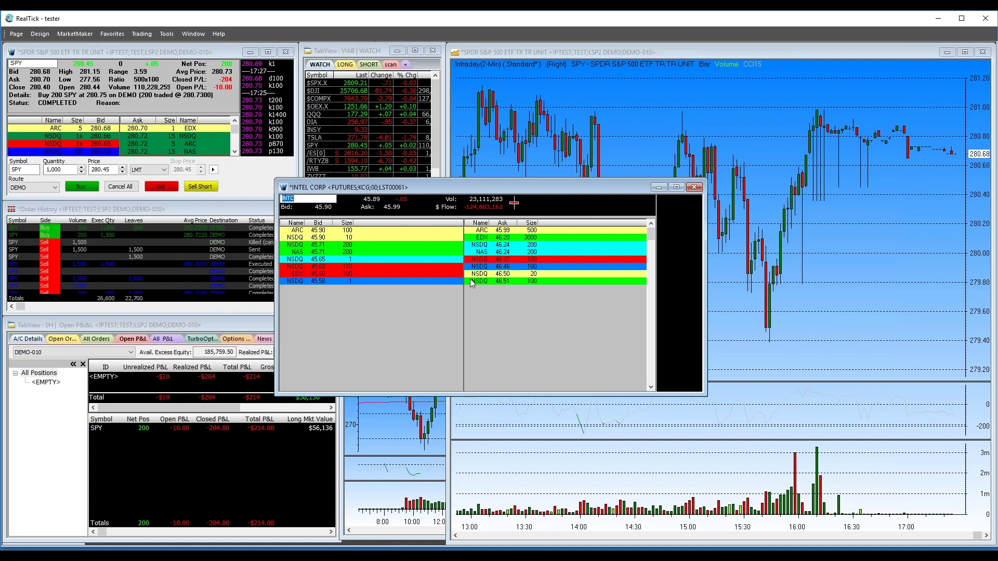